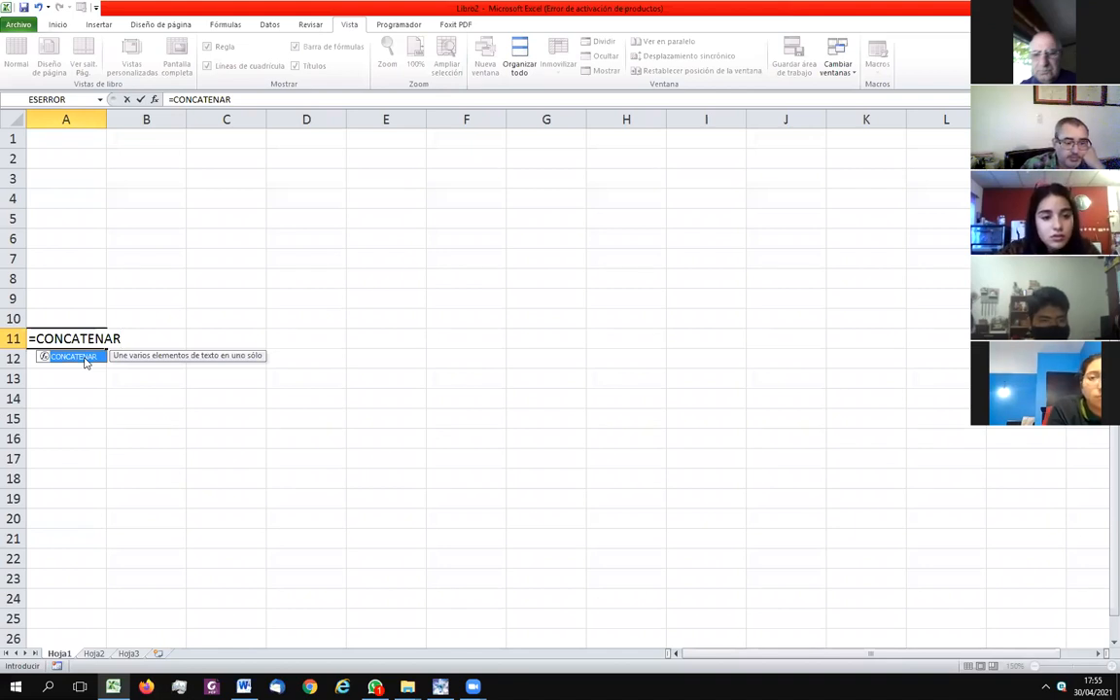
# - Enter in cell A11 the formula =CONCATENAR("El numero de DNI del Alumno "), keeping the trailing space inside the text
pyautogui.doubleClick(84, 358)
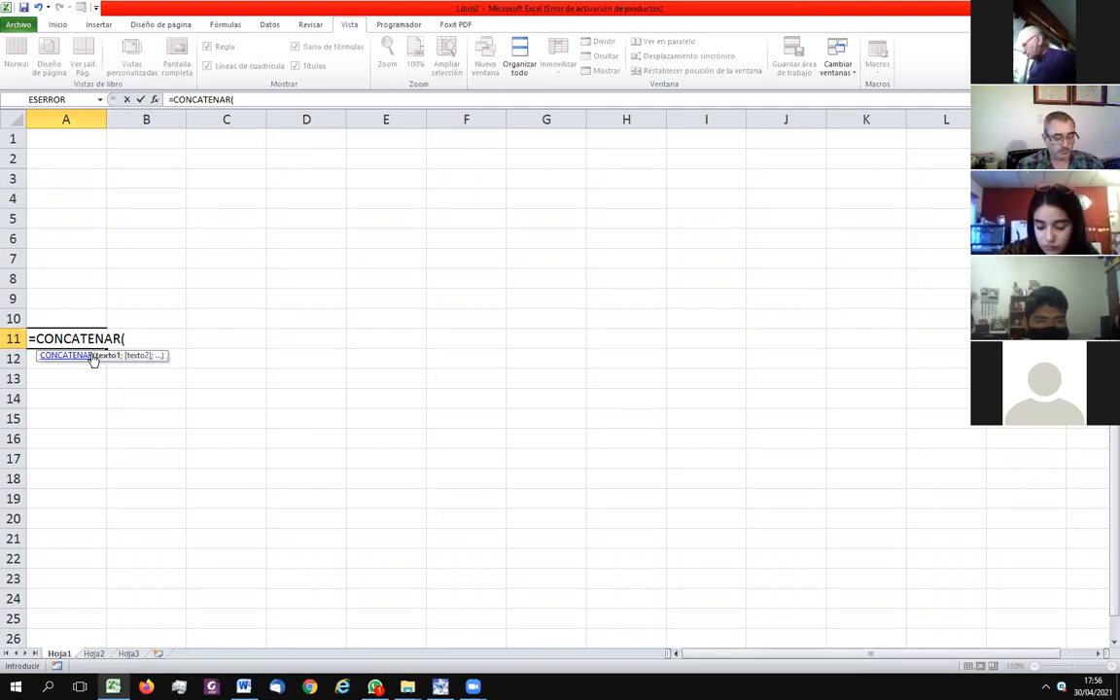
pyautogui.write('"')
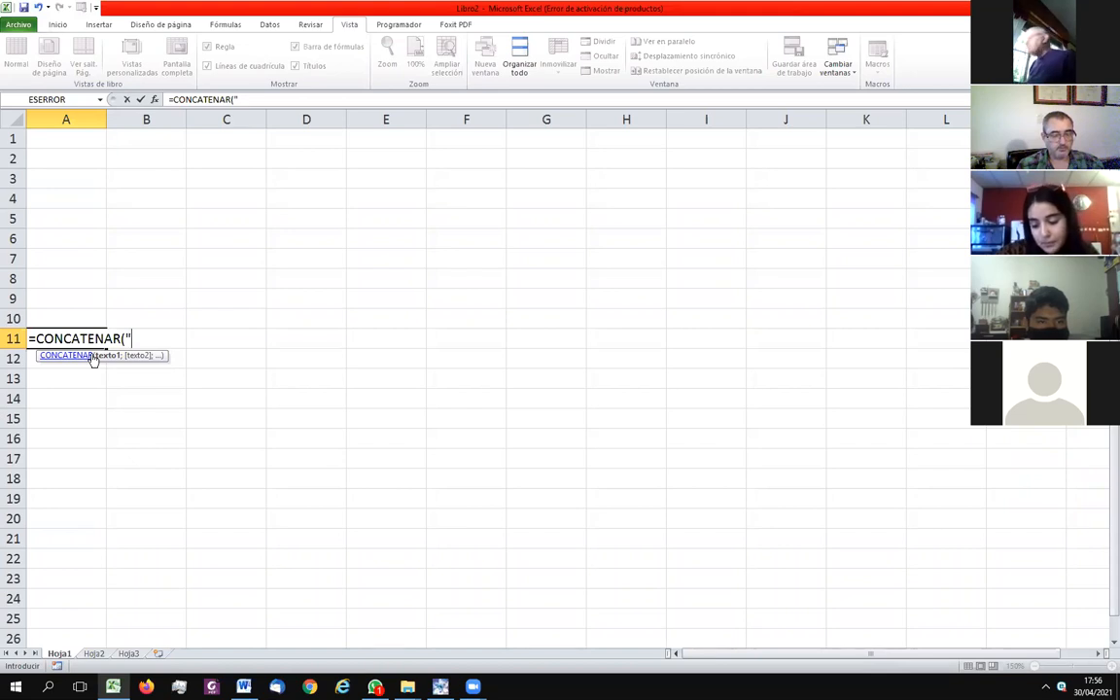
pyautogui.press('BackSpace')
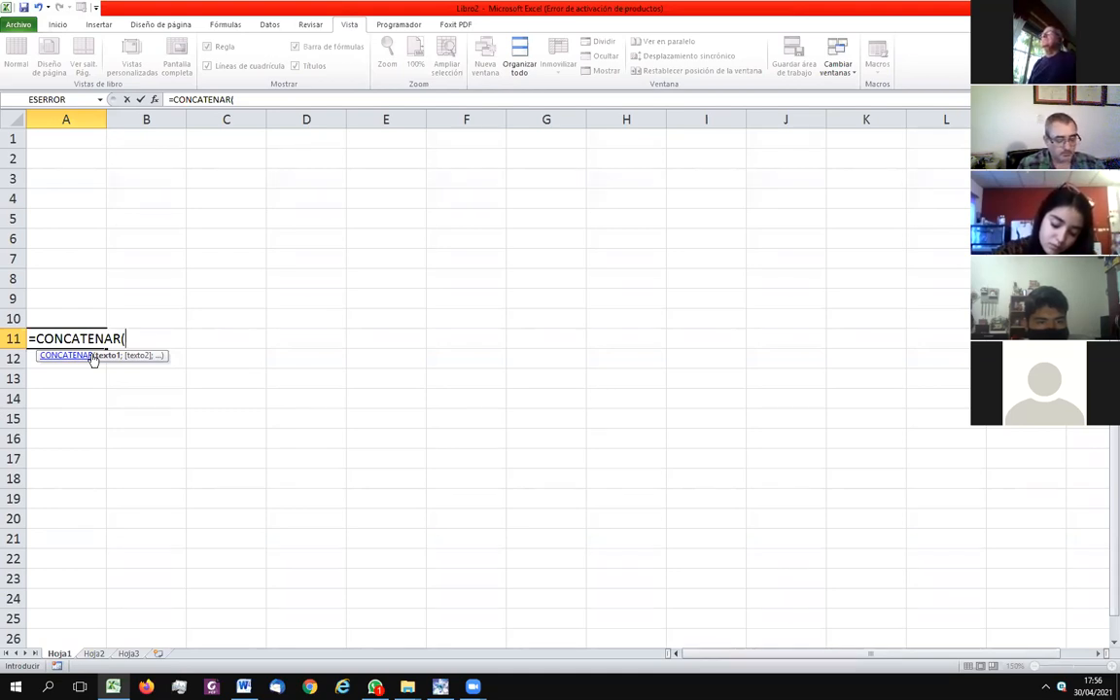
pyautogui.write('eL')
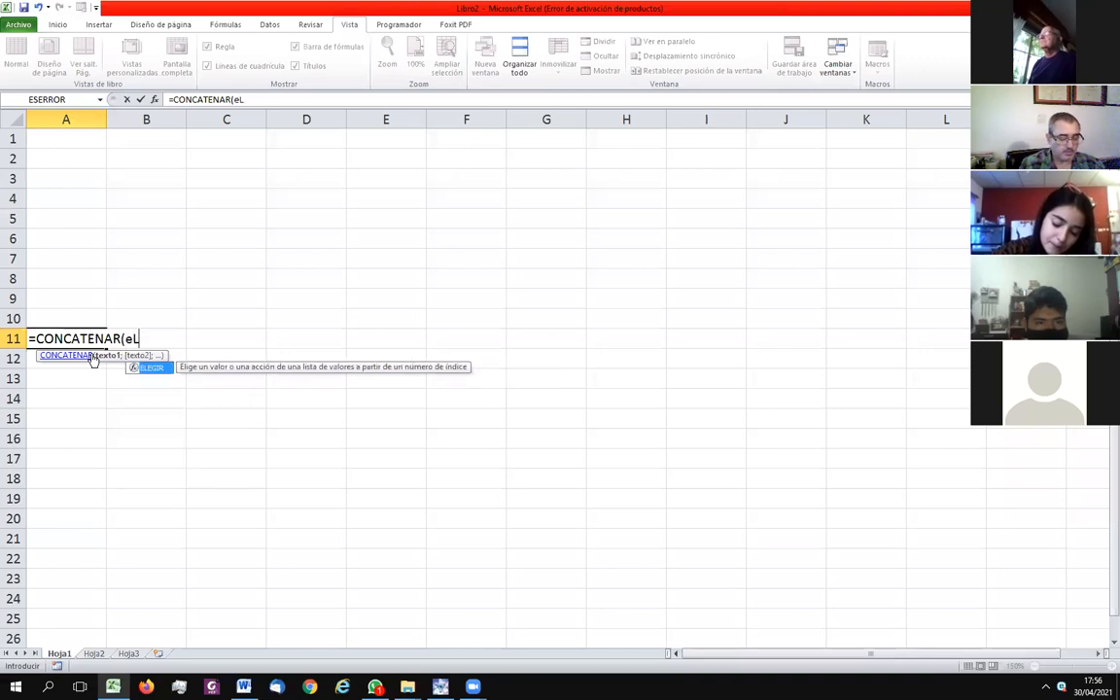
pyautogui.press('BackSpace')
pyautogui.press('BackSpace')
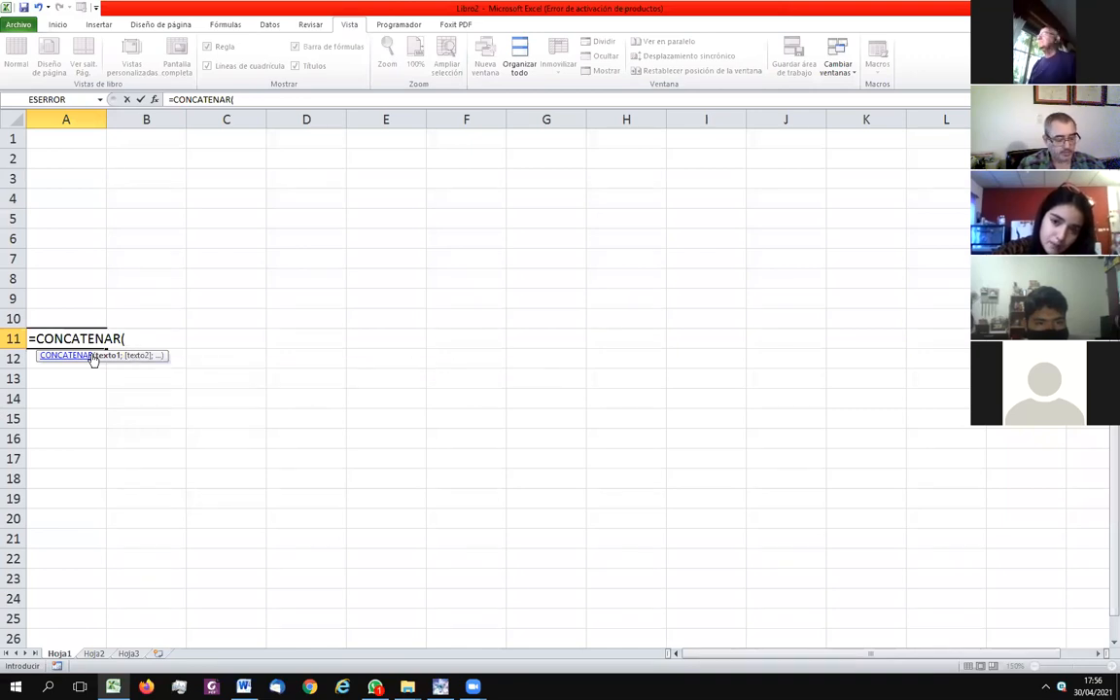
pyautogui.write('"')
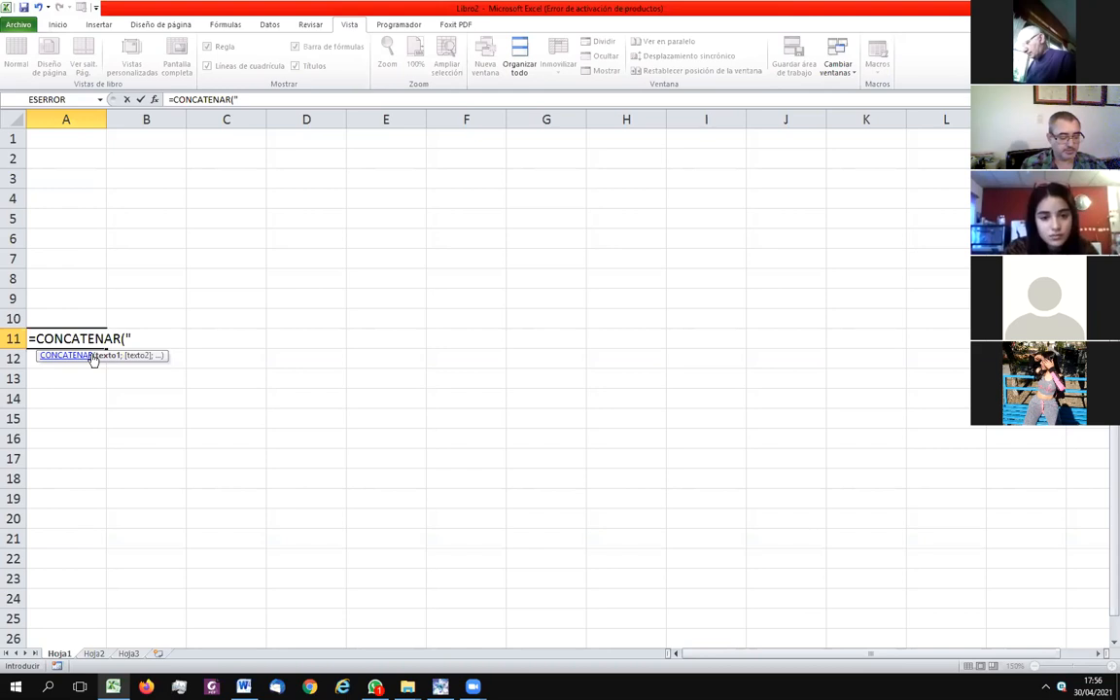
pyautogui.write('e')
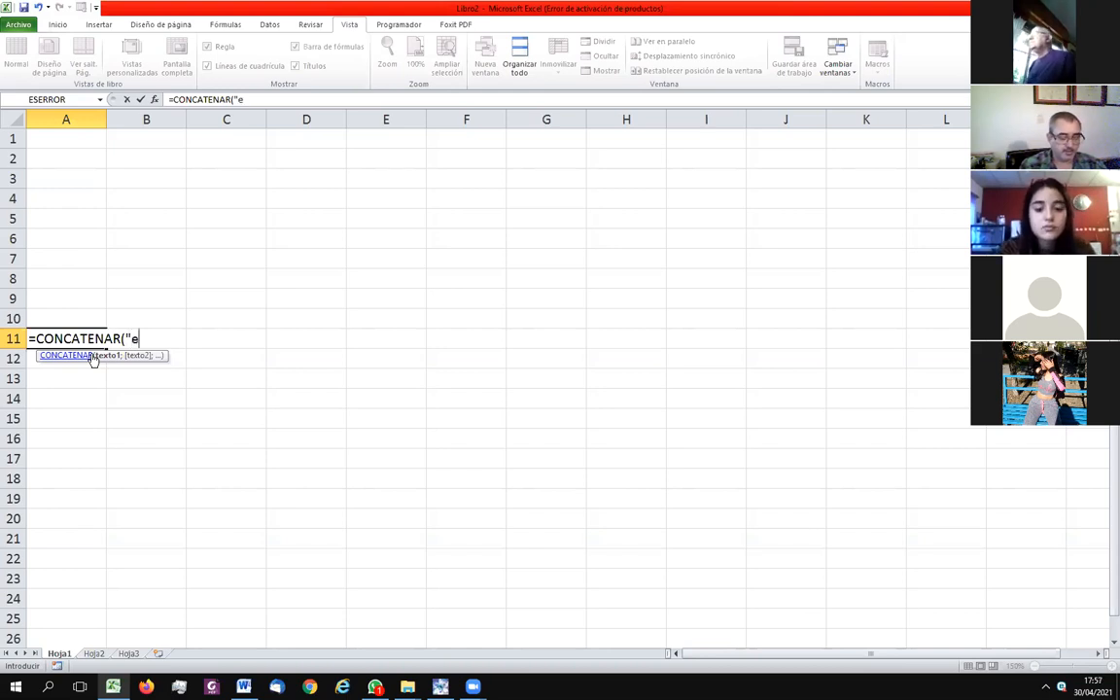
pyautogui.press('BackSpace')
pyautogui.write('El numero de DNI del A')
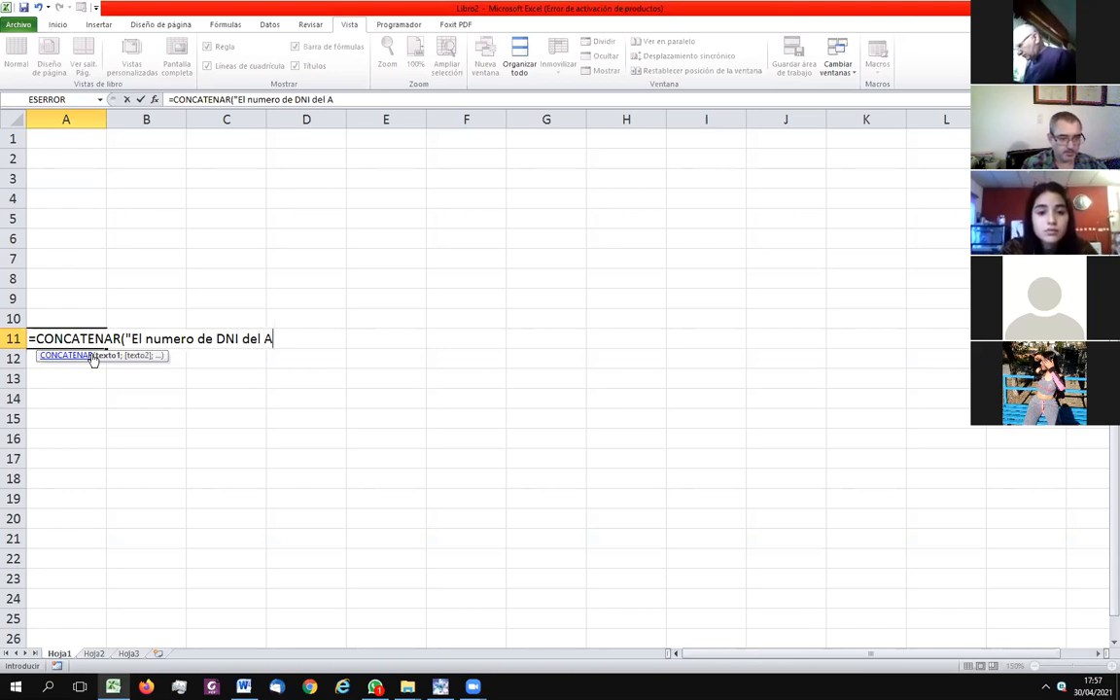
pyautogui.write('lm')
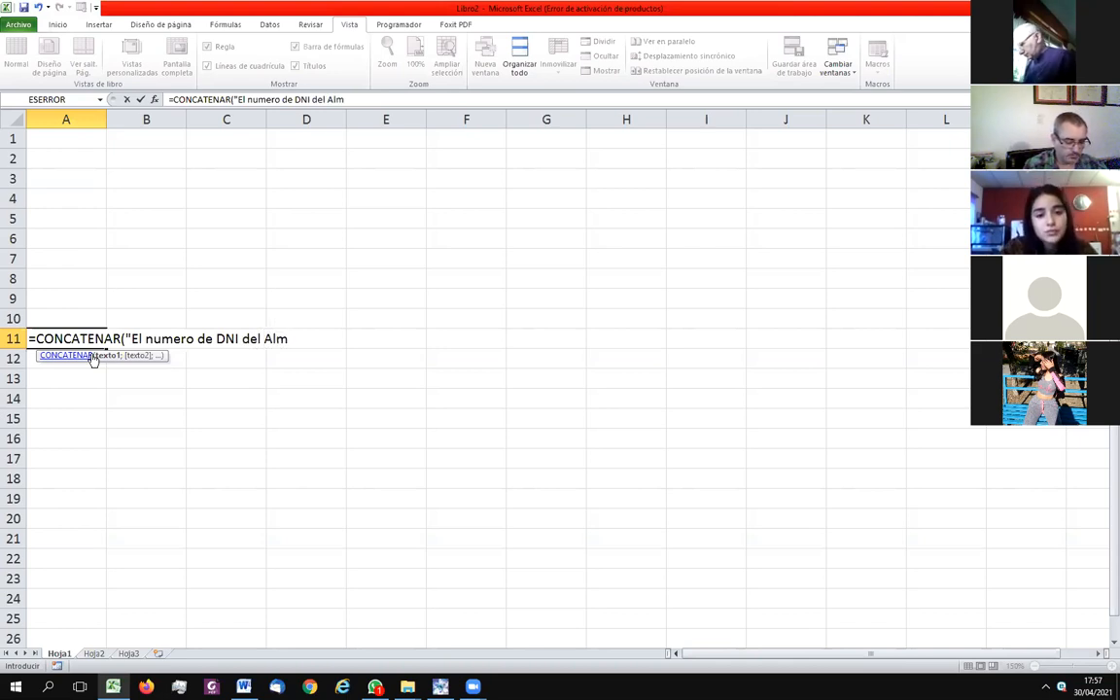
pyautogui.write('no')
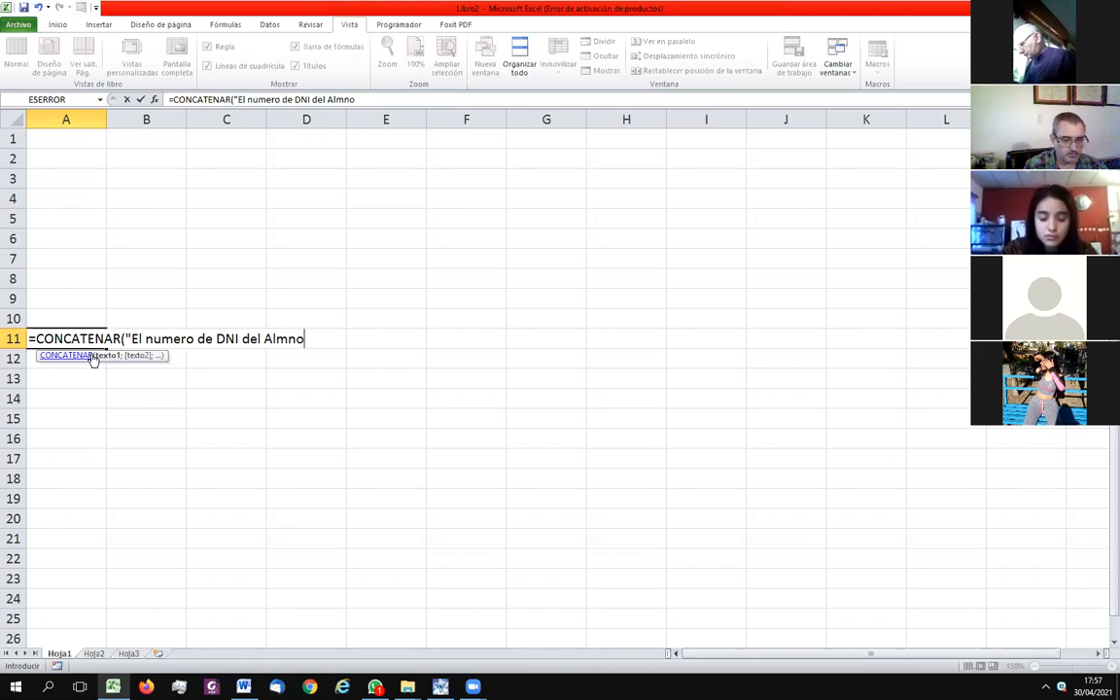
pyautogui.press('BackSpace')
pyautogui.press('BackSpace')
pyautogui.press('BackSpace')
pyautogui.write('umno')
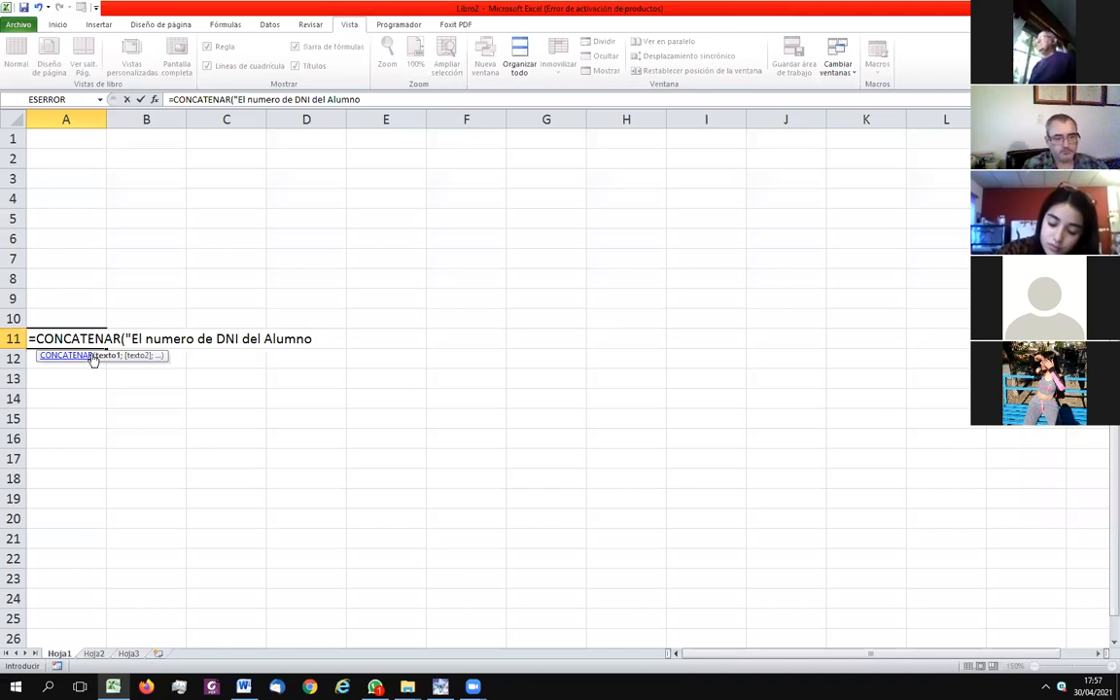
pyautogui.write('"')
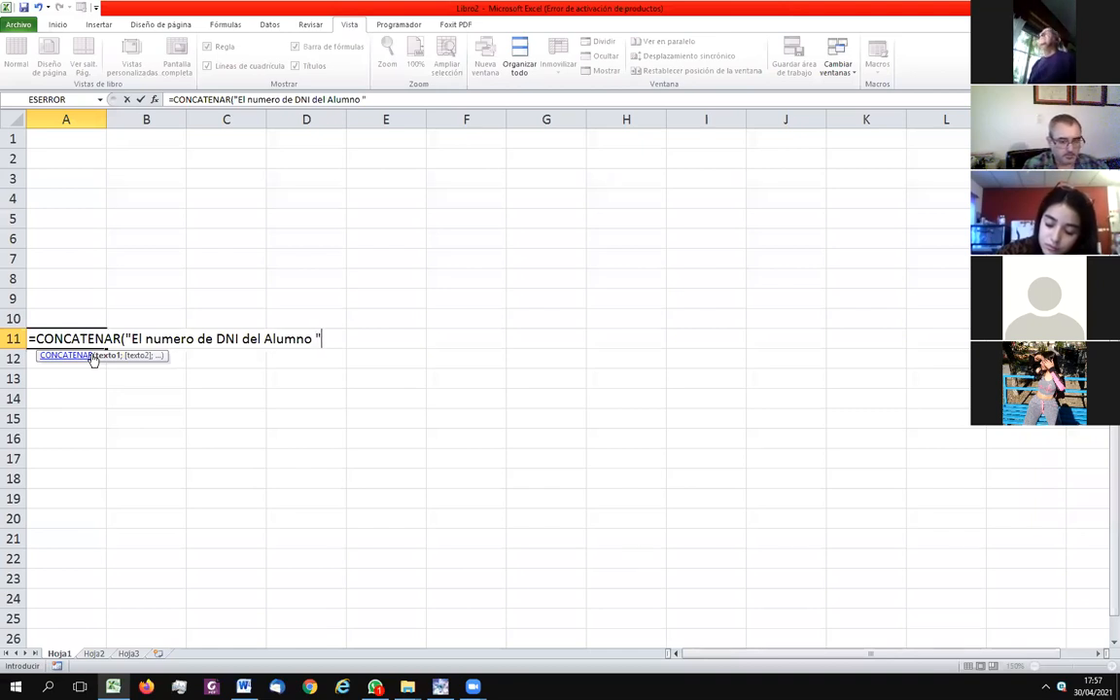
pyautogui.hotkey('ctrl', 'Return')
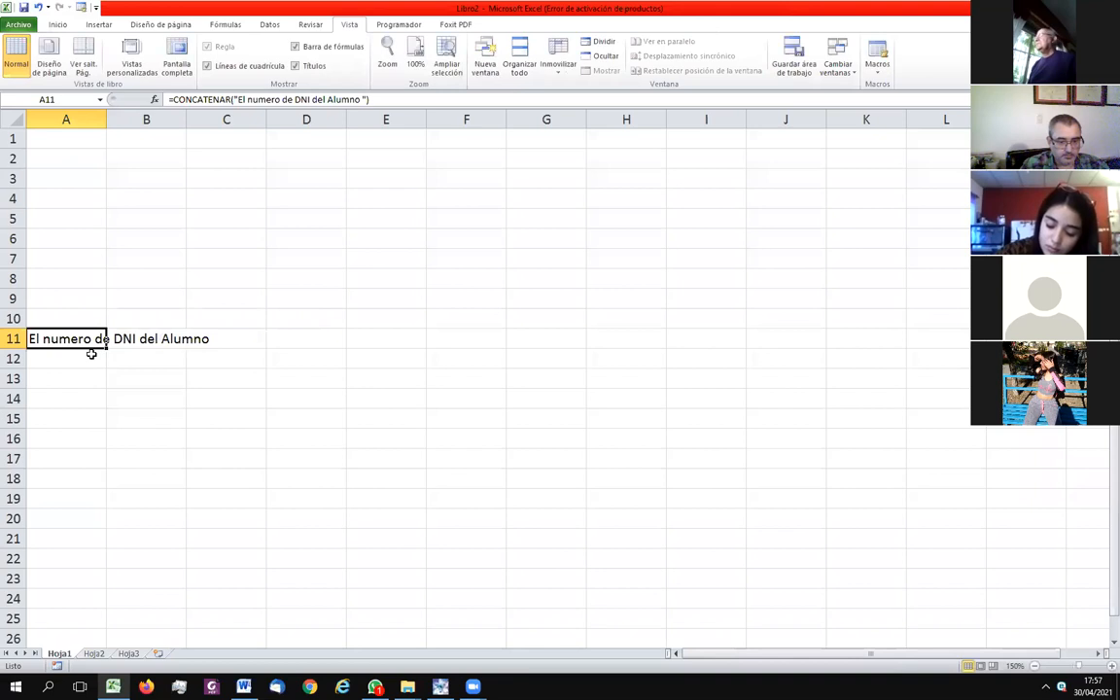
pyautogui.press('F2')
pyautogui.press('Left')
pyautogui.press('Left')
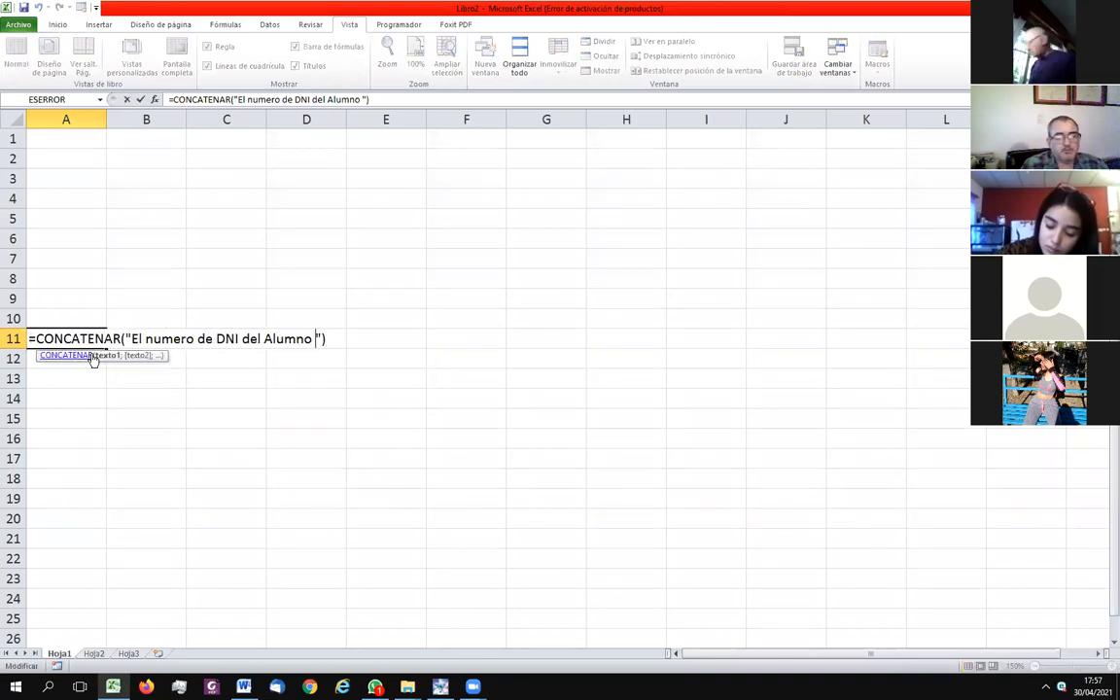
pyautogui.press('Right')
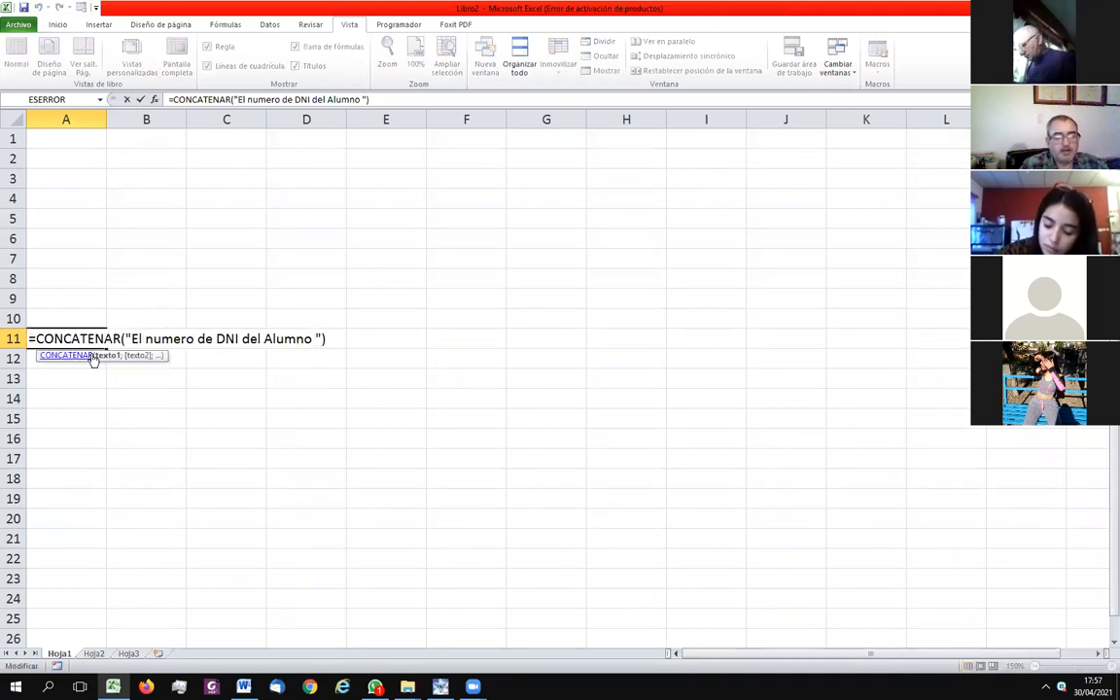
pyautogui.hotkey('ctrl', 'Return')
# - Enter the column headers Nombre in cell A1 and DNI in cell B1
pyautogui.press('Up')
pyautogui.press('Up')
pyautogui.press('Up')
pyautogui.press('Up')
pyautogui.press('Up')
pyautogui.press('Up')
pyautogui.press('Up')
pyautogui.press('Up')
pyautogui.press('Up')
pyautogui.press('Up')
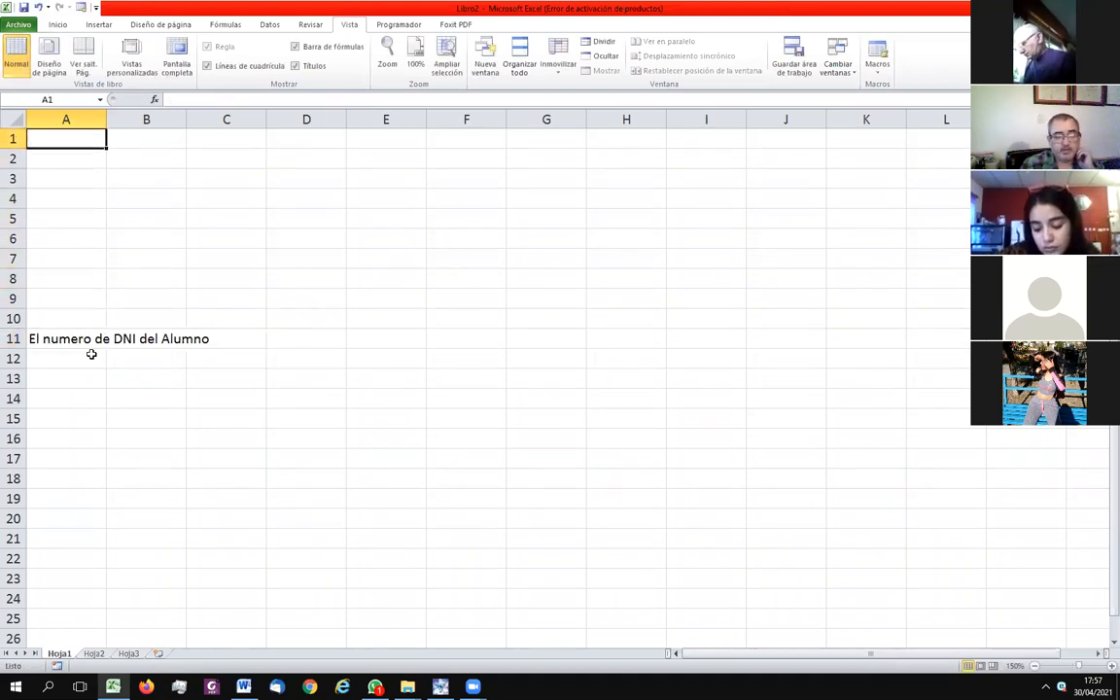
pyautogui.write('Nombre')
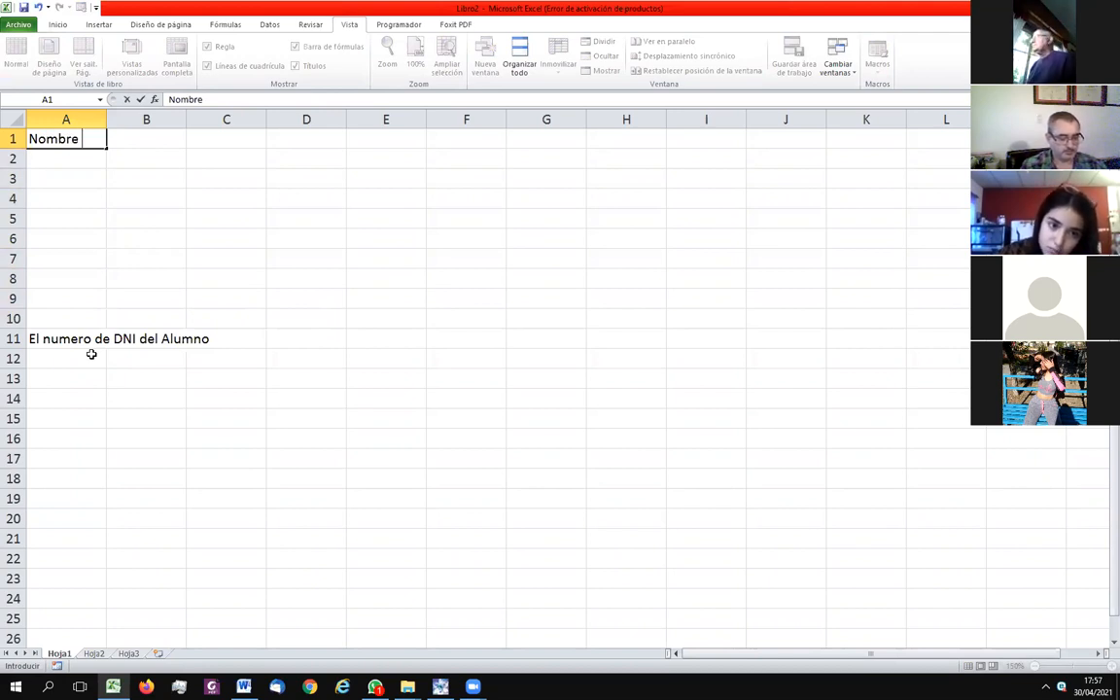
pyautogui.press('Return')
pyautogui.press('Up')
pyautogui.press('Right')
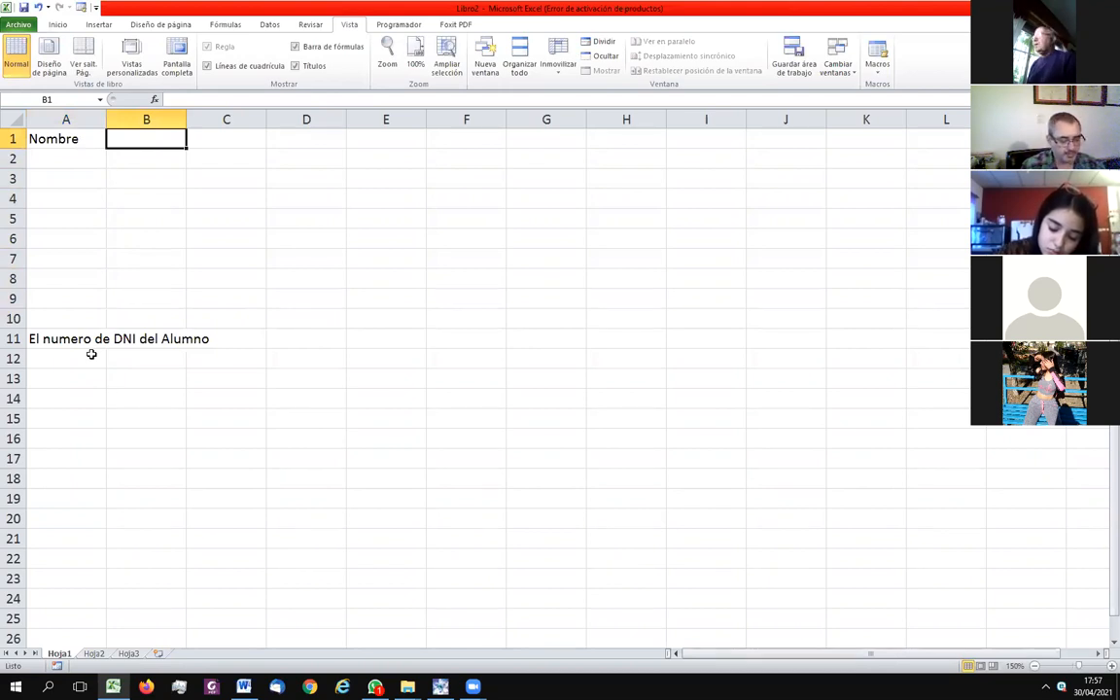
pyautogui.write('DNI')
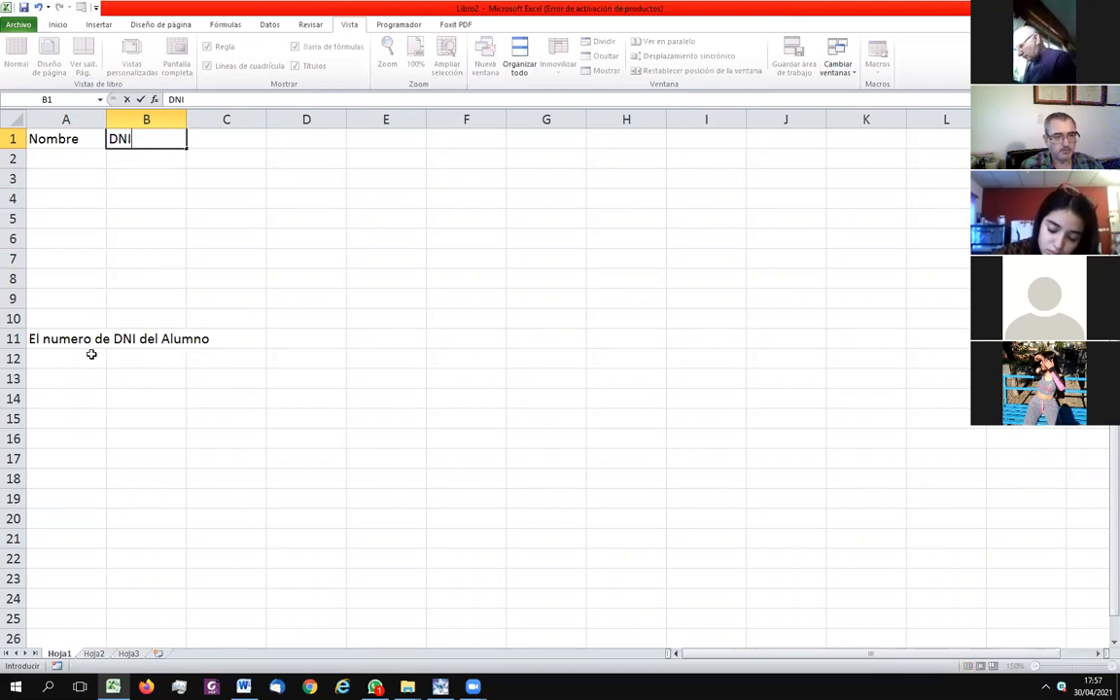
pyautogui.press('Return')
pyautogui.press('Left')
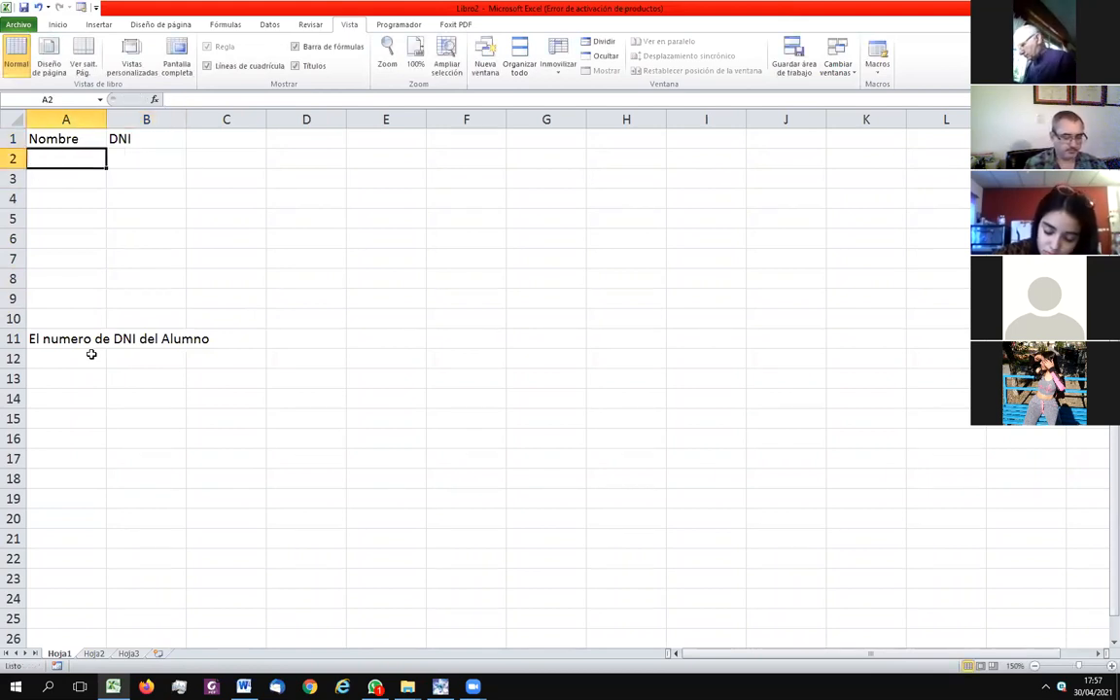
# - Enter the first student's full name in cell A2 under the Nombre header
pyautogui.write('Pablo')
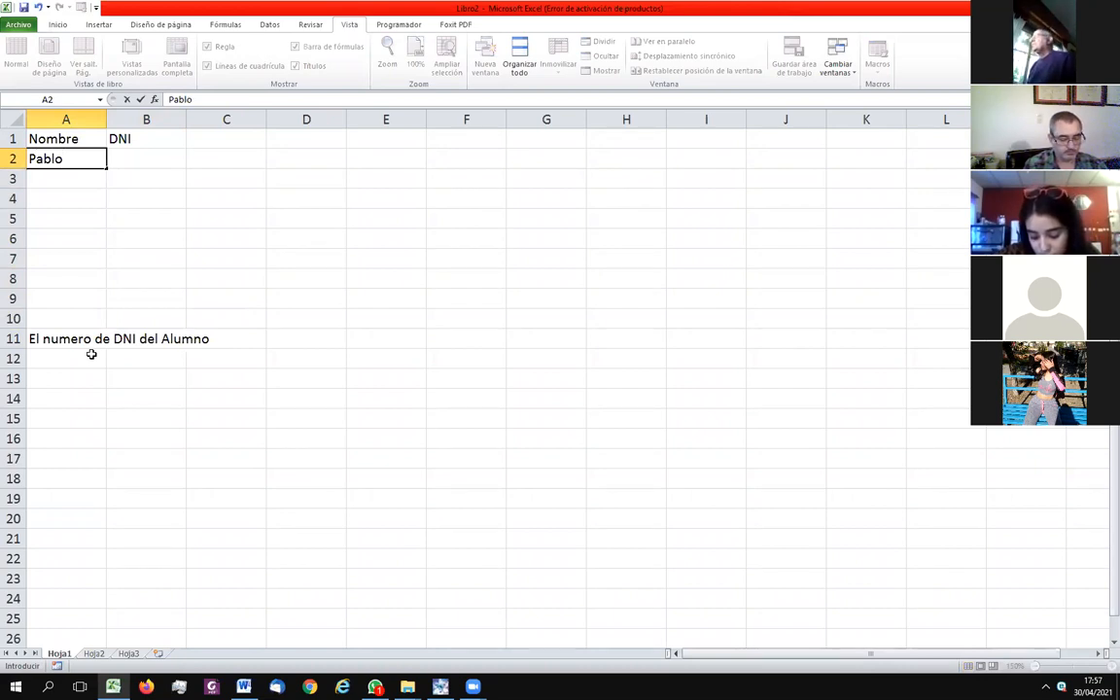
pyautogui.write(' Peres')
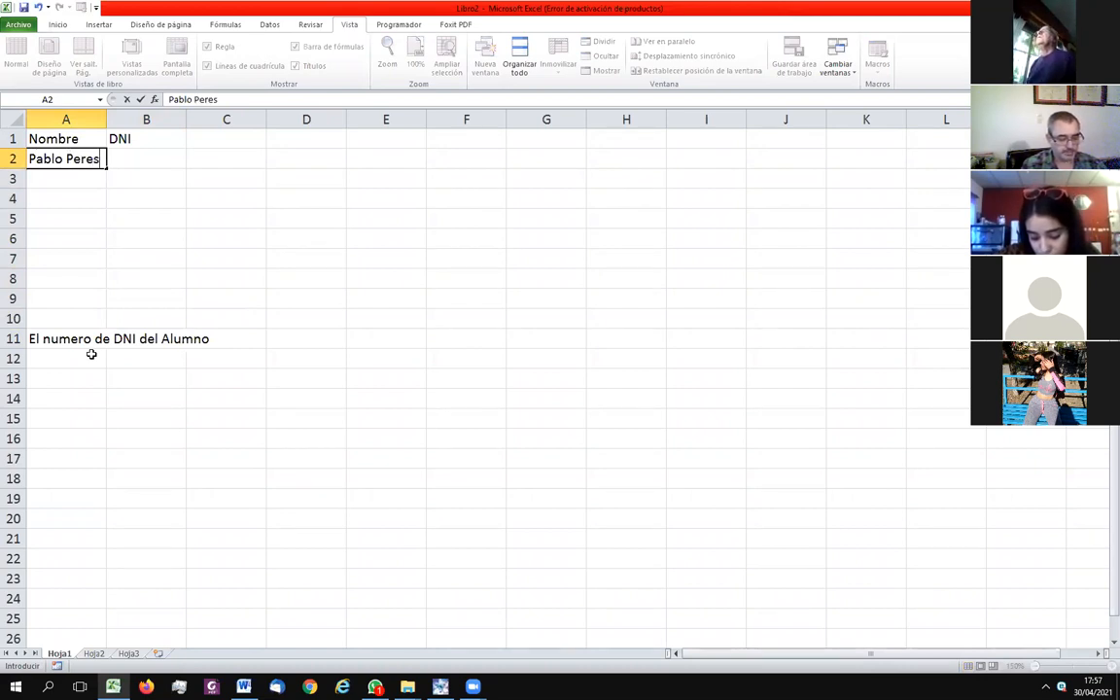
pyautogui.press('BackSpace')
pyautogui.write('z')
pyautogui.press('Return')
pyautogui.press('Up')
pyautogui.press('Right')
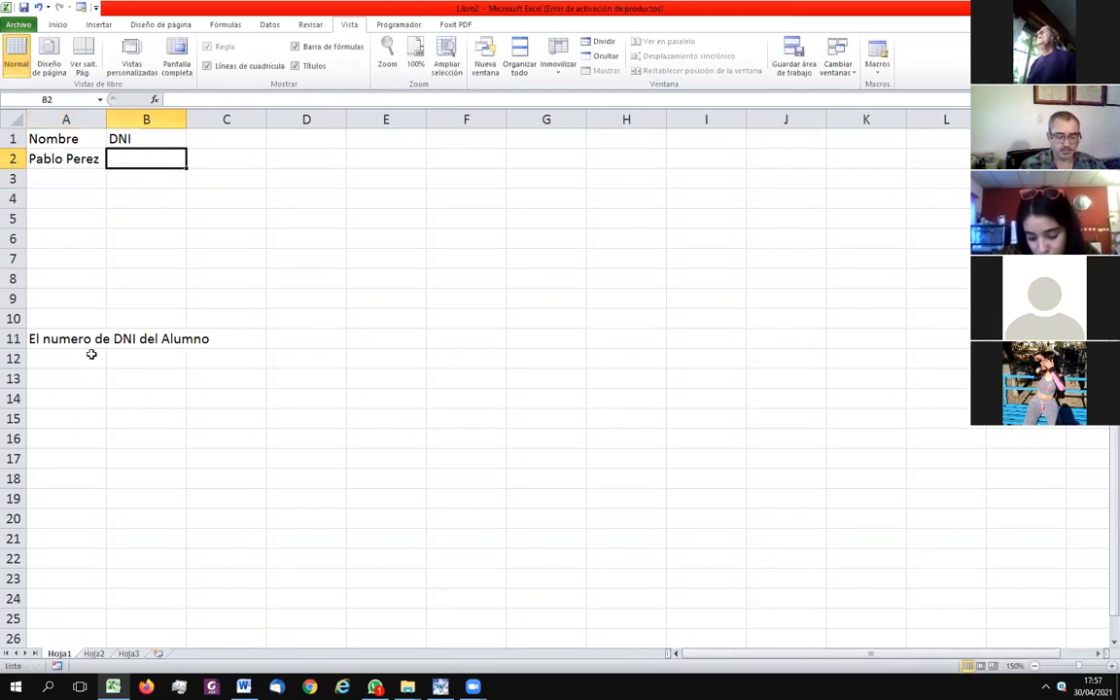
# - Enter the first student's ID number in cell B2 under the DNI header
pyautogui.write('40')
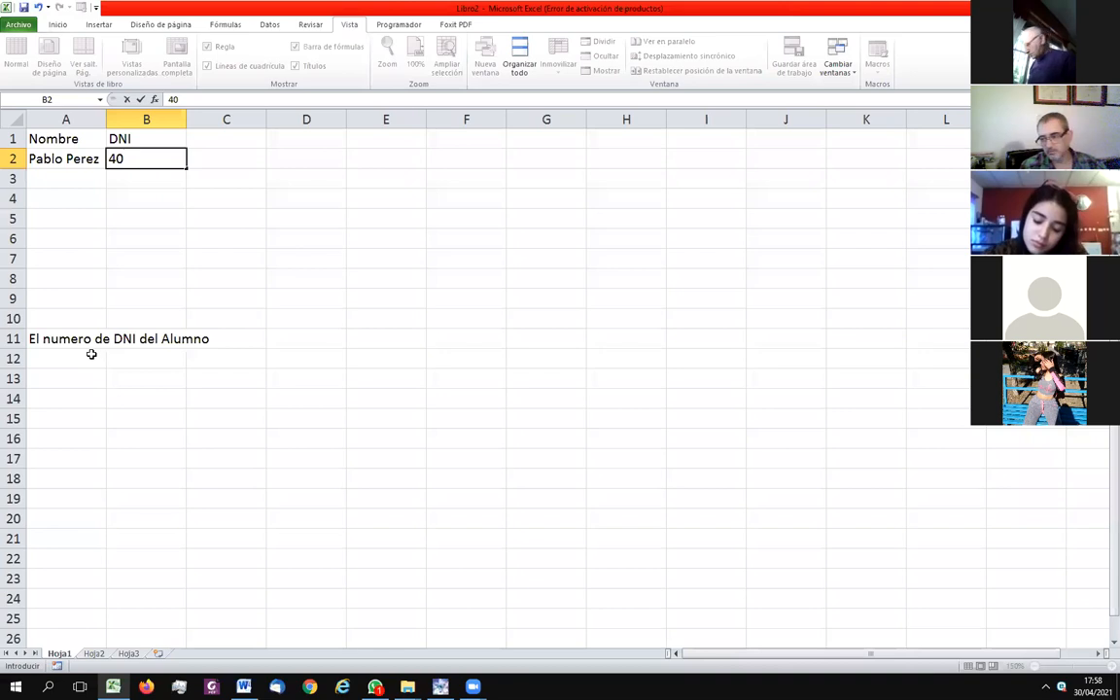
pyautogui.press('BackSpace')
pyautogui.press('BackSpace')
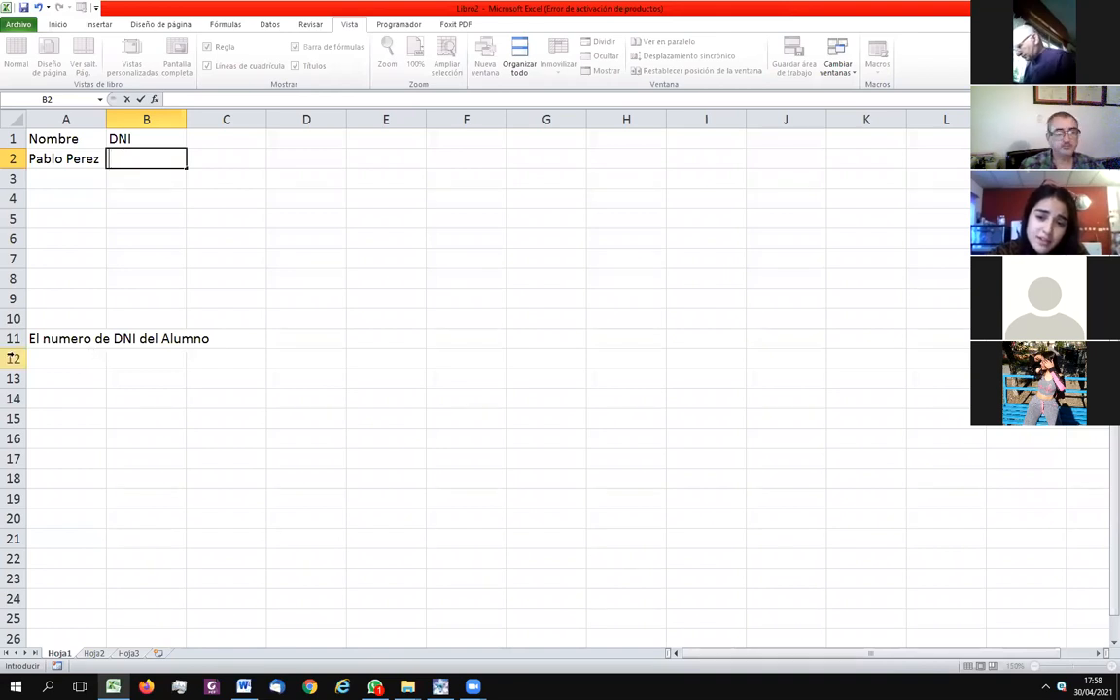
pyautogui.write('469801')
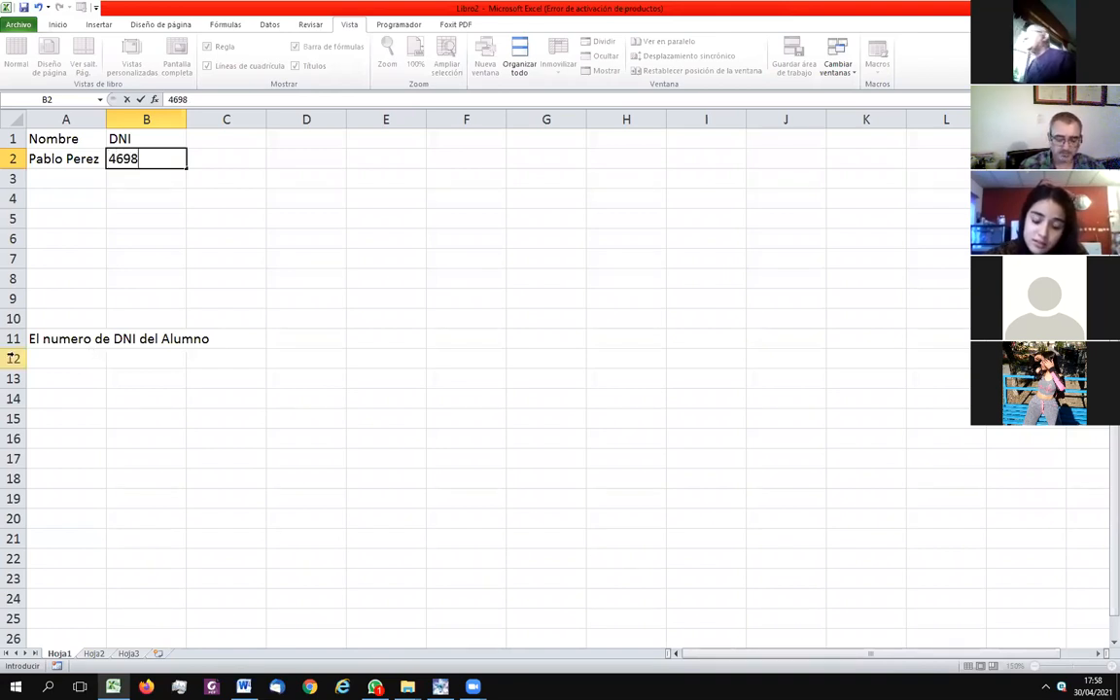
pyautogui.press('Return')
pyautogui.press('Up')
pyautogui.press('F2')
pyautogui.write('0')
pyautogui.press('Return')
pyautogui.press('Up')
pyautogui.press('Up')
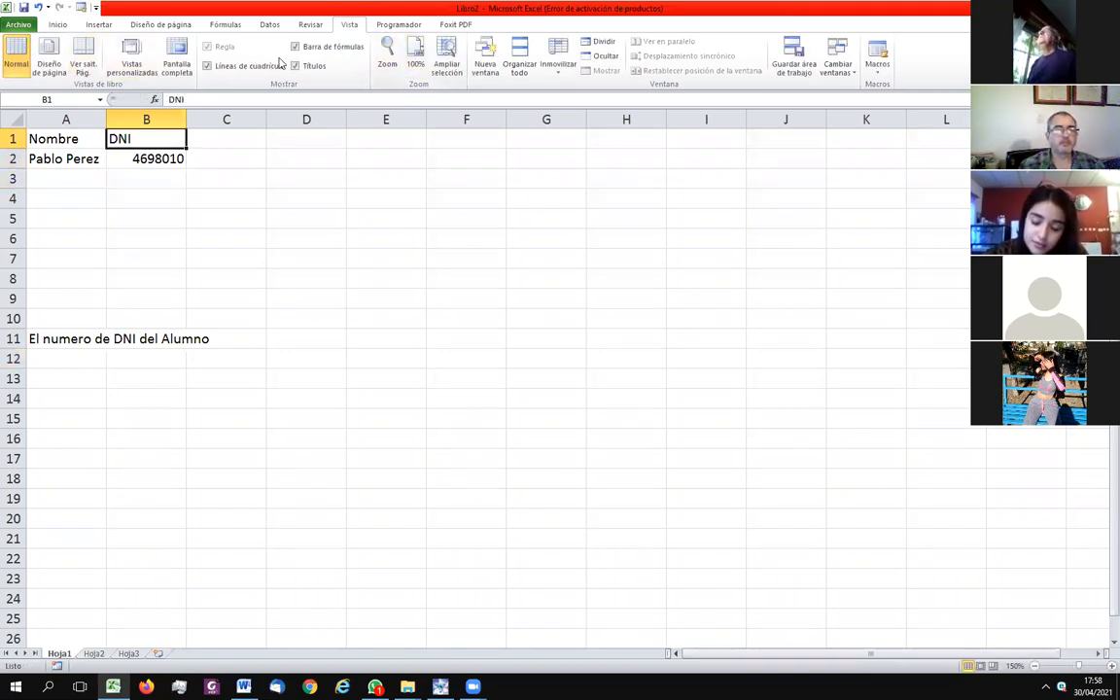
# - Enter the second student's name with initials in cell A3
pyautogui.click(234, 216)
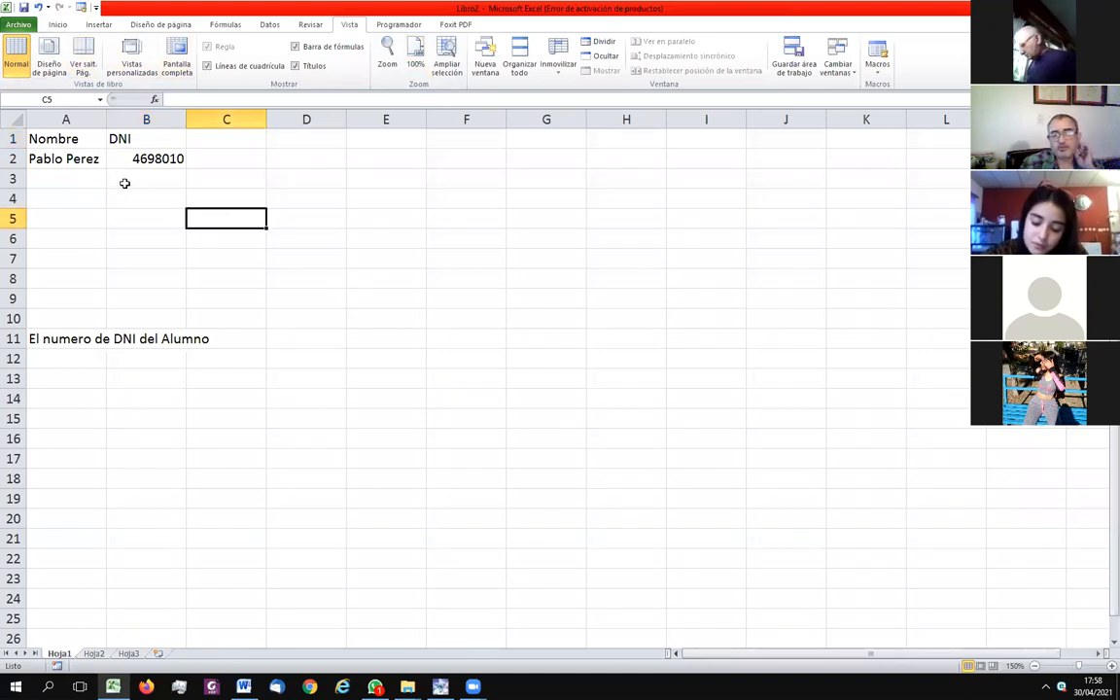
pyautogui.click(82, 143)
pyautogui.click(64, 171)
pyautogui.write('jj')
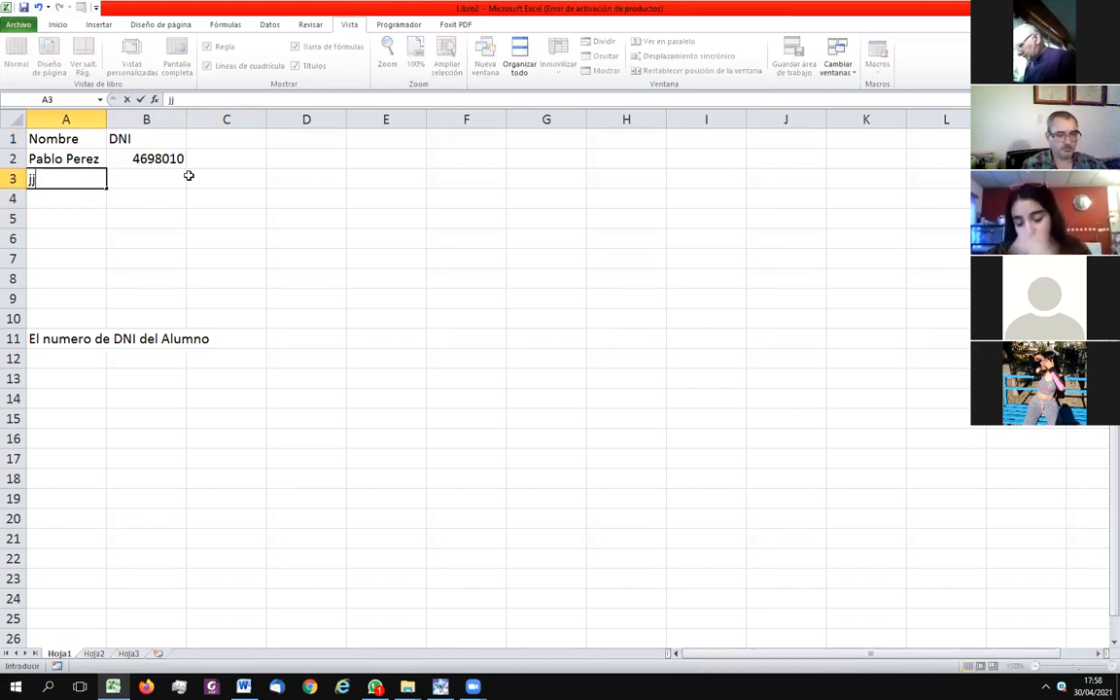
pyautogui.press('BackSpace')
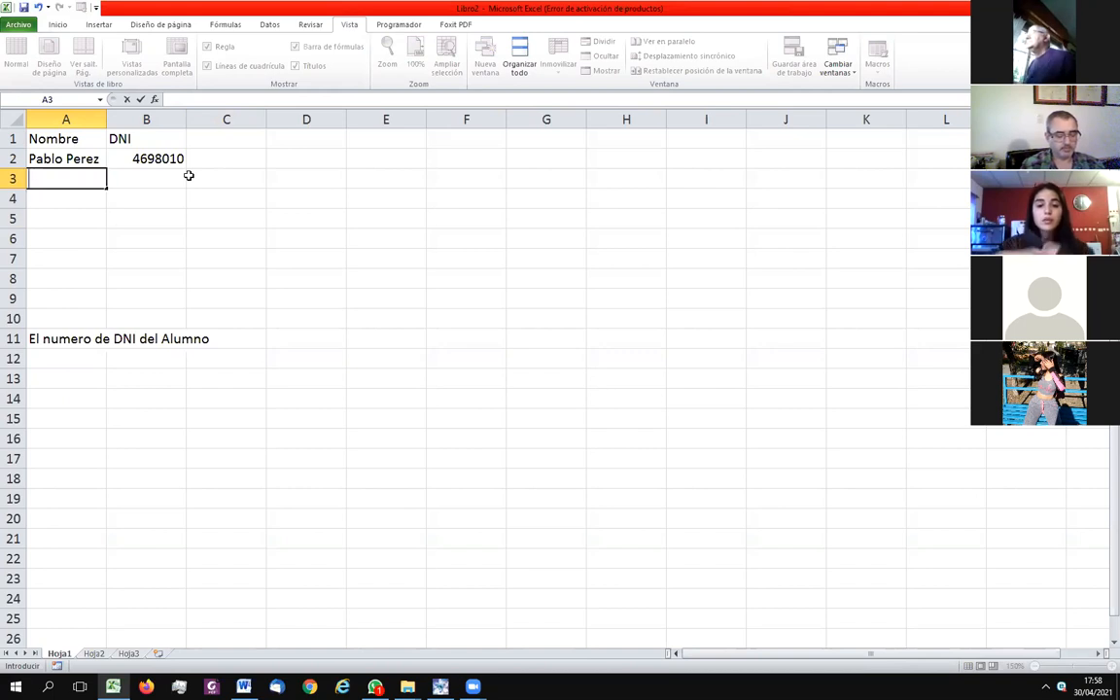
pyautogui.write('J')
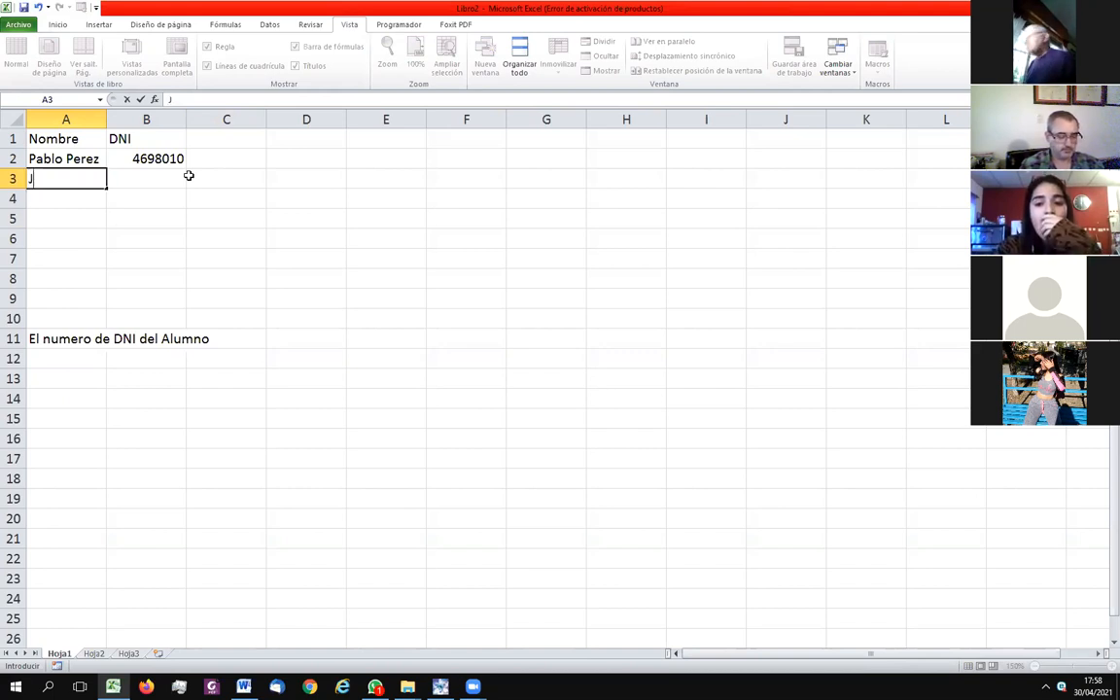
pyautogui.write('uan')
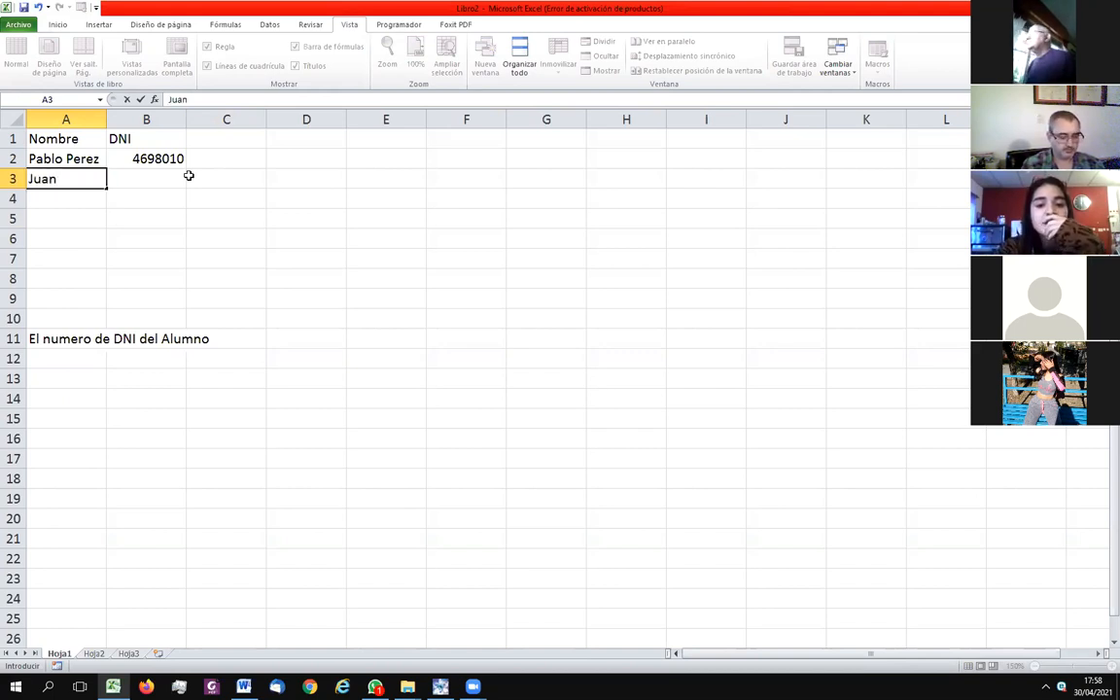
pyautogui.write(' R R')
pyautogui.press('Return')
pyautogui.press('Up')
pyautogui.press('Down')
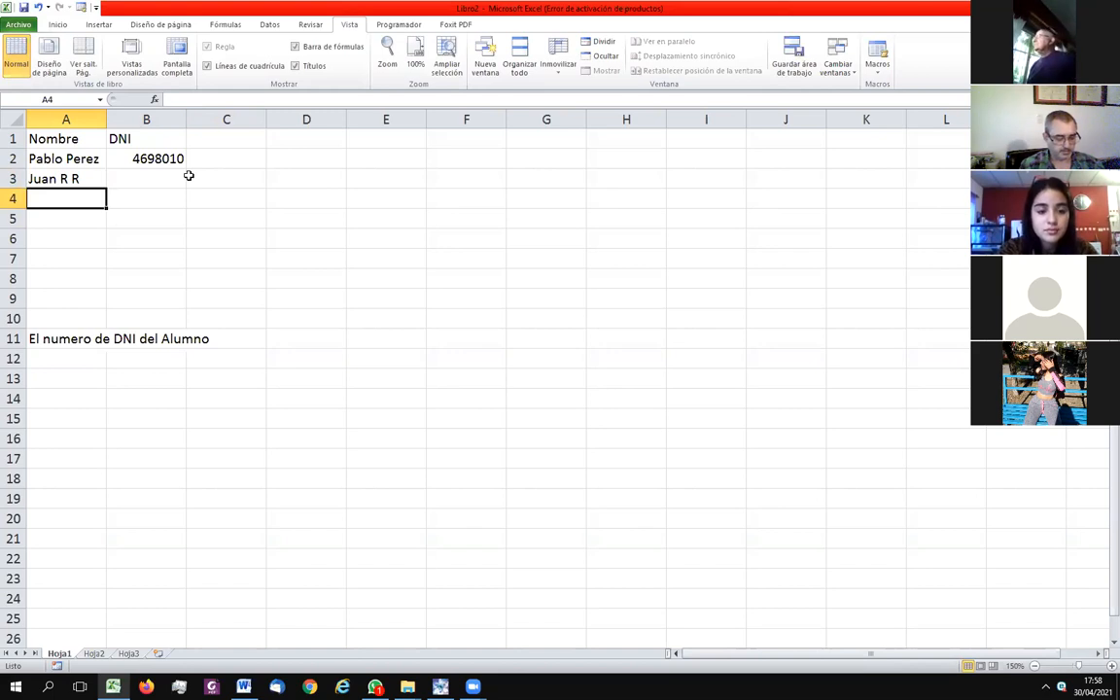
# - Enter the third student's first name and surname initial in cell A4
pyautogui.write('Martin')
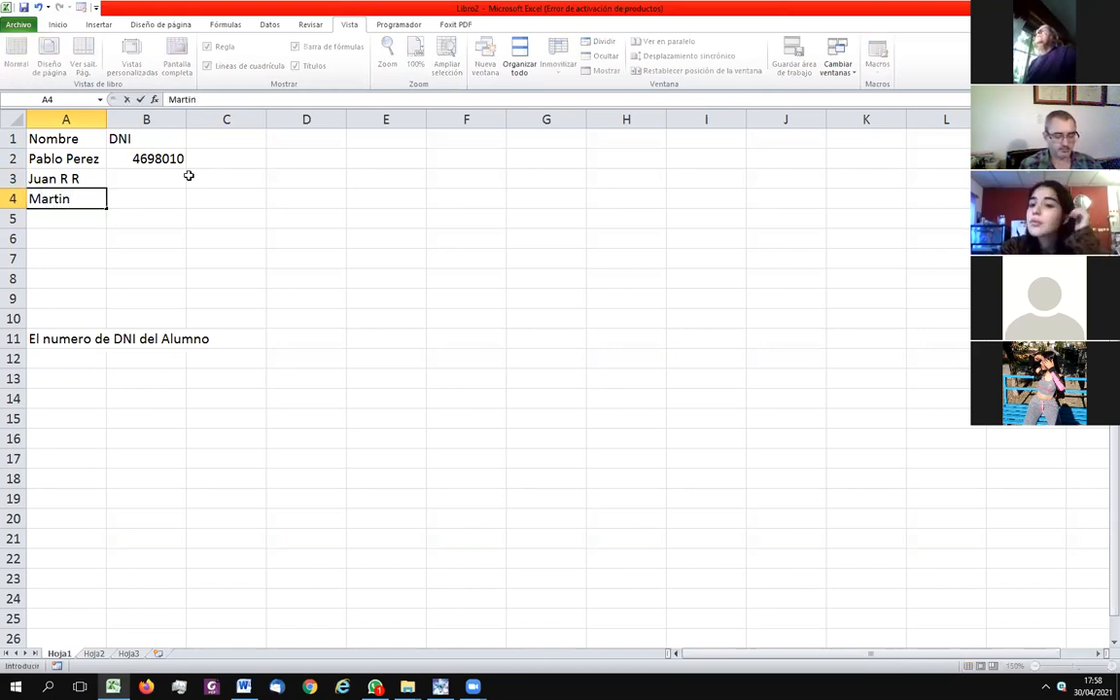
pyautogui.write(' P')
pyautogui.press('Return')
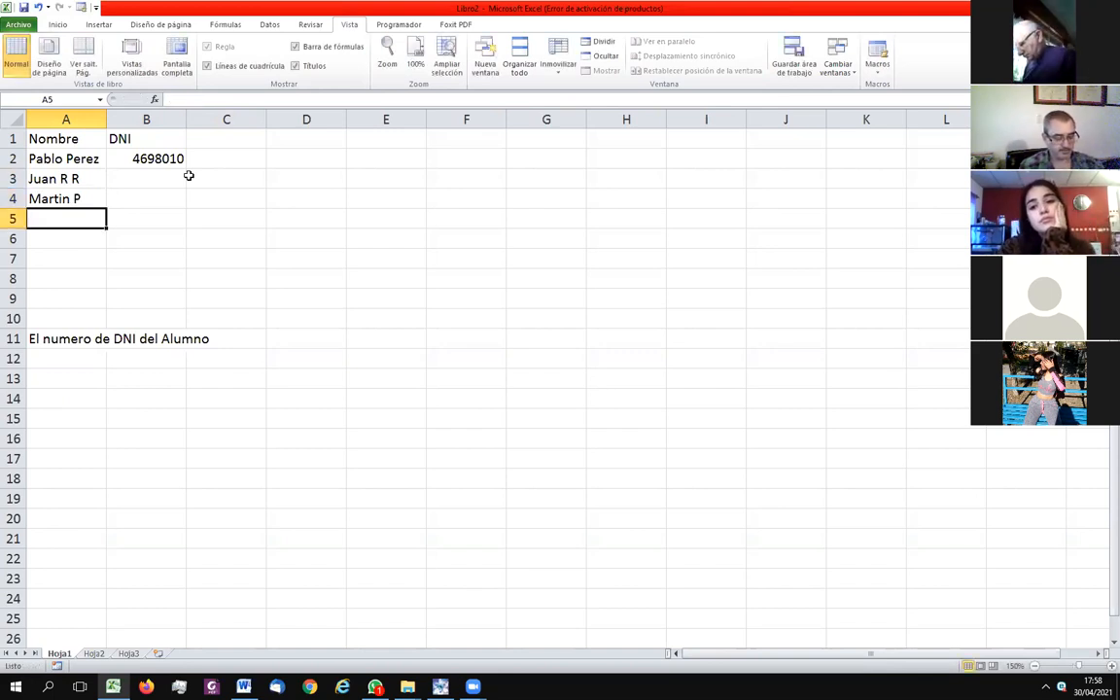
# - Enter the fourth student's first name and two initials in cell A5
pyautogui.write('C')
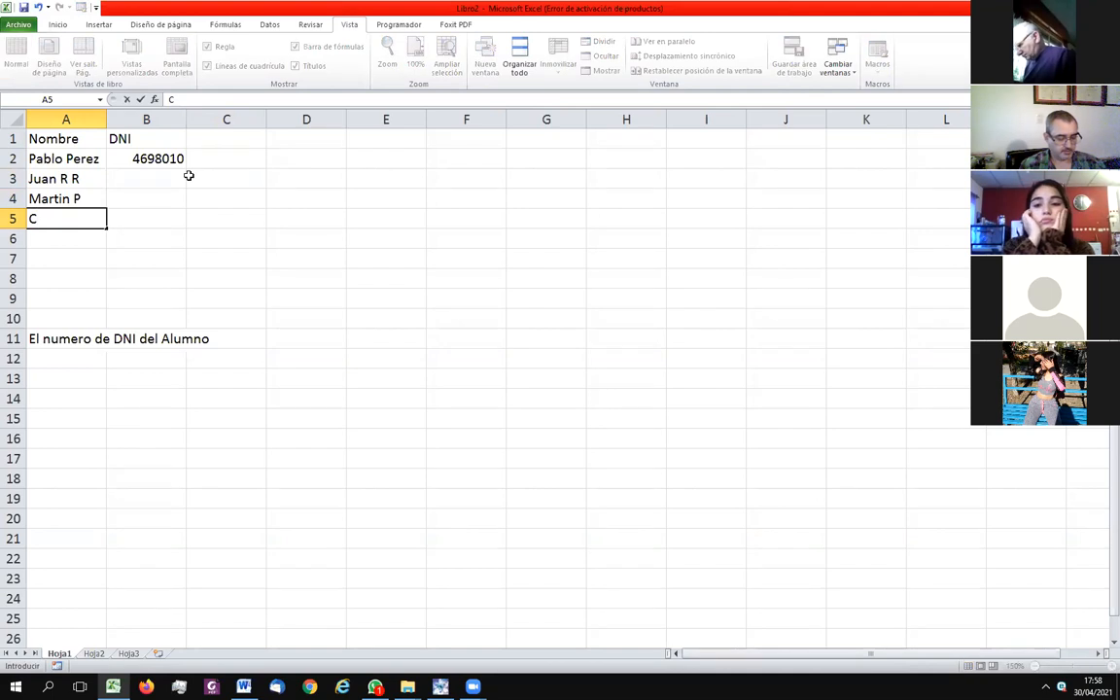
pyautogui.write('rlito ')
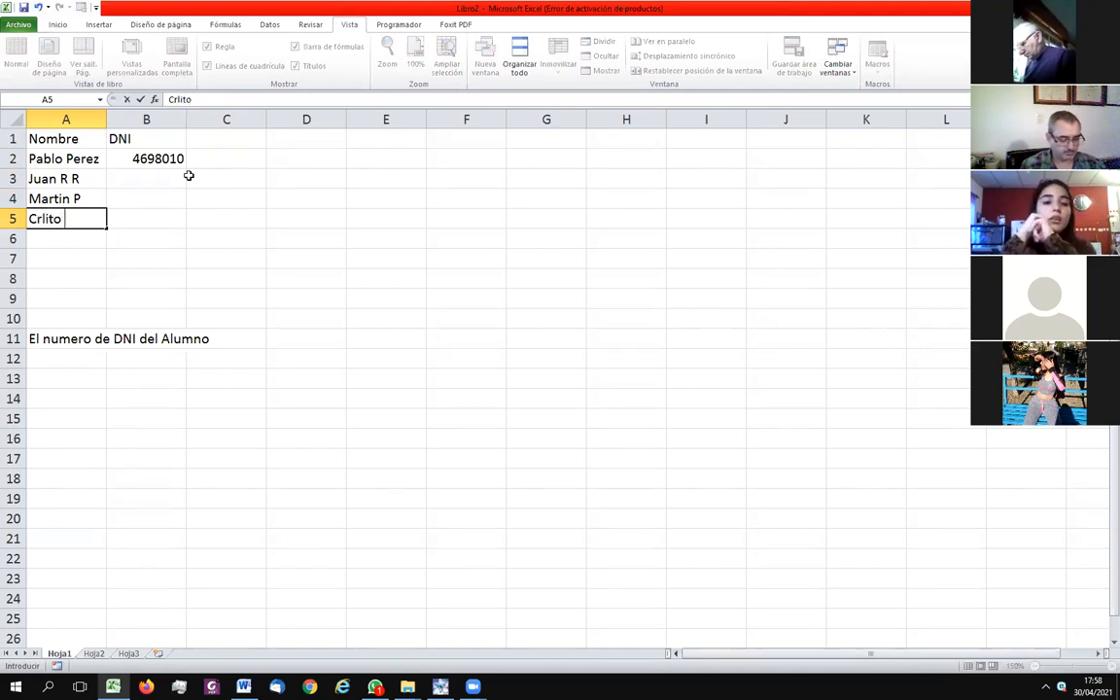
pyautogui.write('E. T')
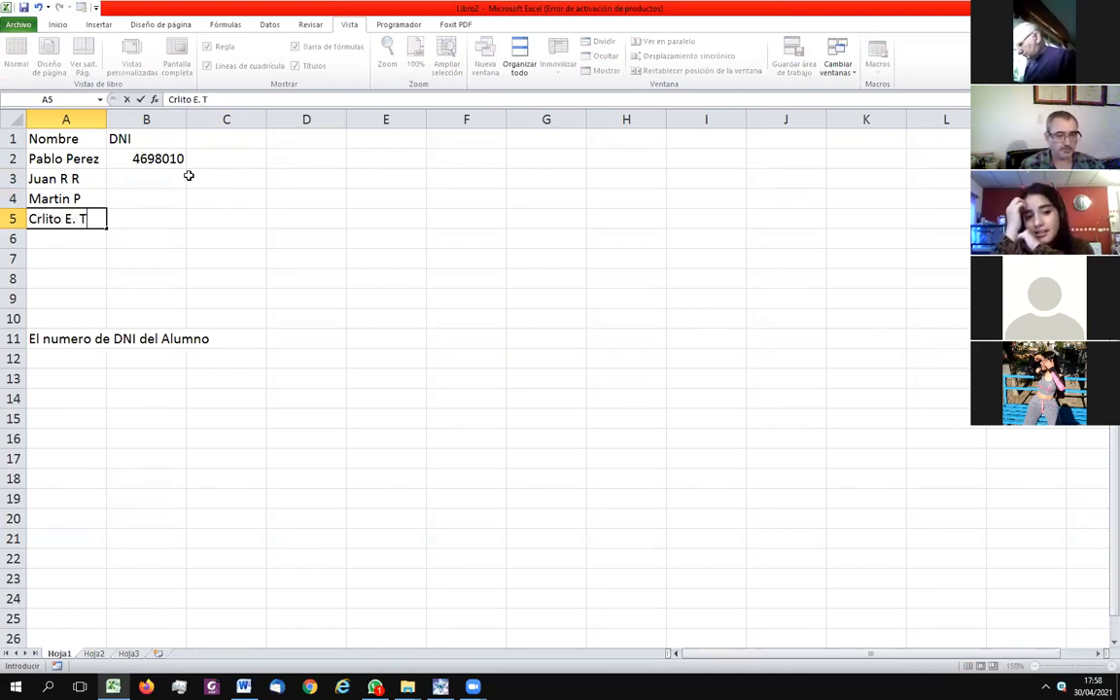
pyautogui.write('.')
# - Correct the spelling of the first name in cell A5 by adding the missing "a" and the final "s"
pyautogui.press('F2')
pyautogui.press('Left')
pyautogui.press('Left')
pyautogui.press('Left')
pyautogui.press('Left')
pyautogui.press('Left')
pyautogui.press('Left')
pyautogui.press('Left')
pyautogui.press('Left')
pyautogui.press('Left')
pyautogui.press('Left')
pyautogui.press('Left')
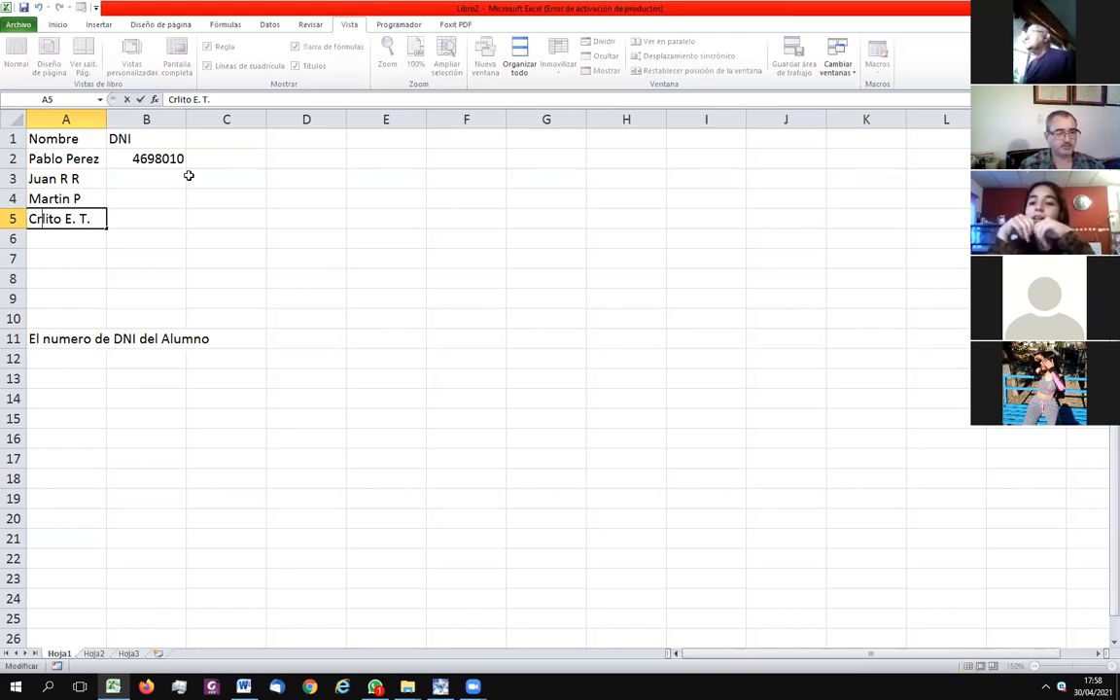
pyautogui.write('a')
pyautogui.press('Right')
pyautogui.press('Right')
pyautogui.press('Right')
pyautogui.press('Right')
pyautogui.write('s')
pyautogui.press('Left')
pyautogui.press('Left')
pyautogui.press('Right')
pyautogui.press('Return')
# - Enter the formula +B2+B225 in cell B3 under the DNI header
pyautogui.press('Up')
pyautogui.press('Up')
pyautogui.press('Up')
pyautogui.press('Right')
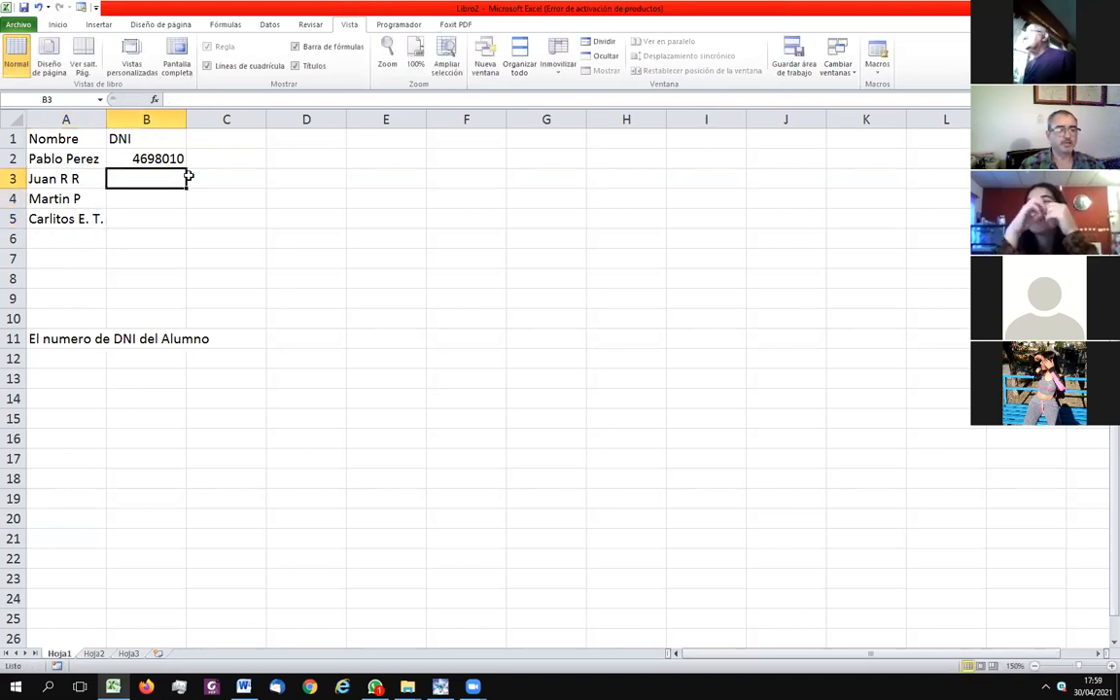
pyautogui.write('+')
pyautogui.press('Up')
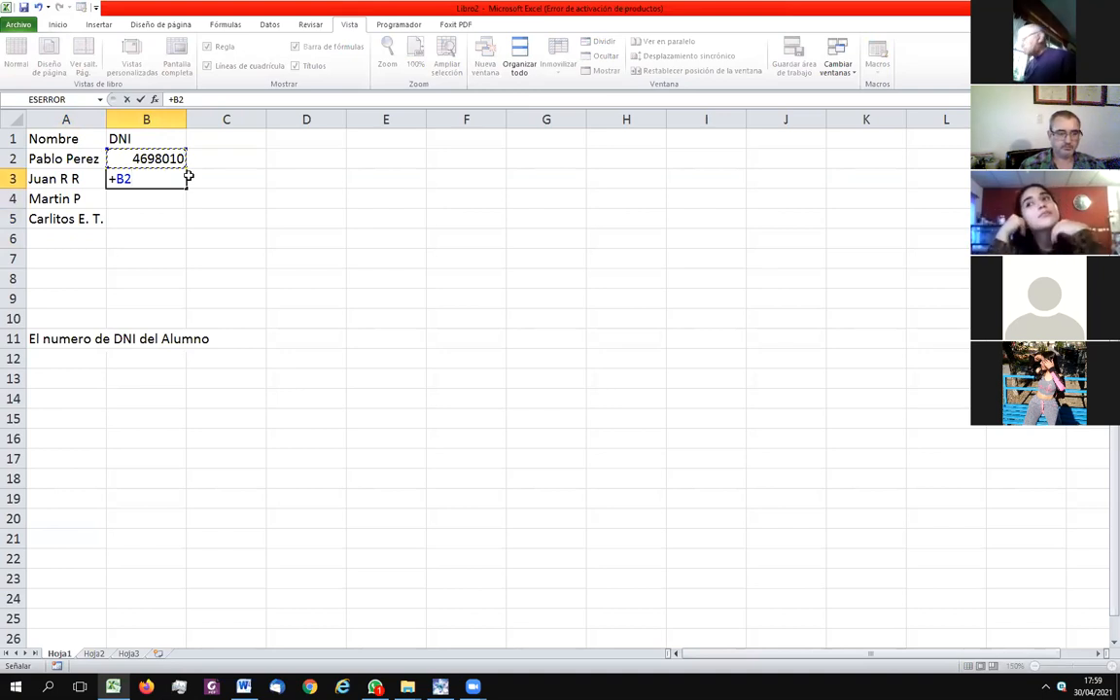
pyautogui.write('+')
pyautogui.press('Up')
pyautogui.write('2')
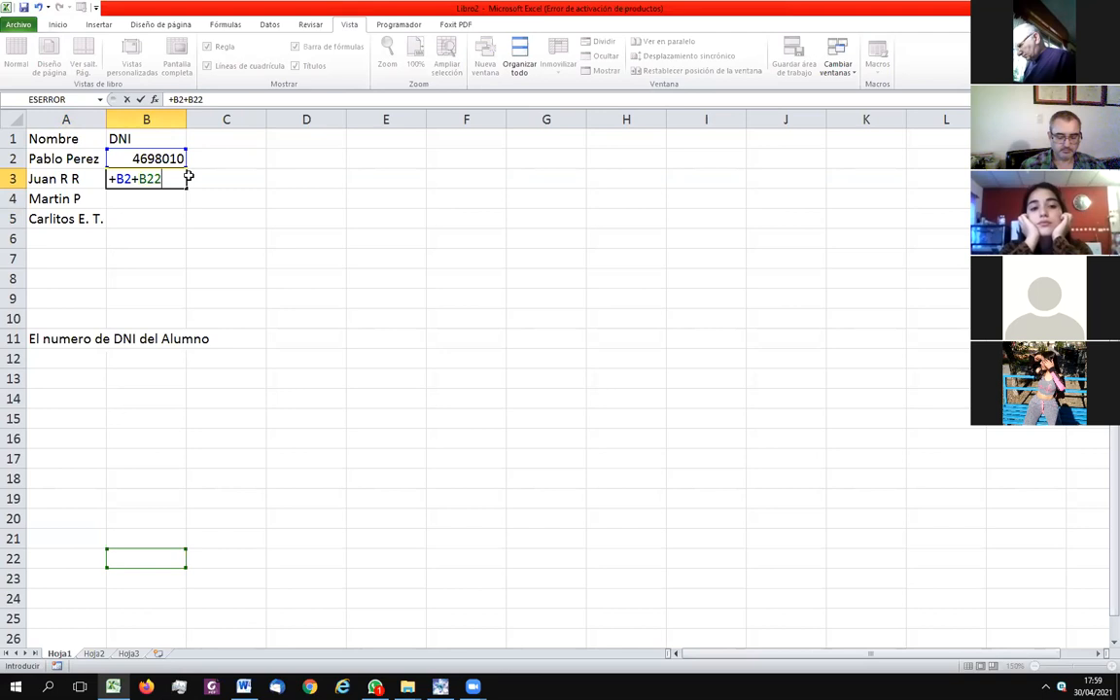
pyautogui.write('5')
pyautogui.press('Return')
# - Copy the formula in B3 down to the DNI cells B4 and B5
pyautogui.press('Up')
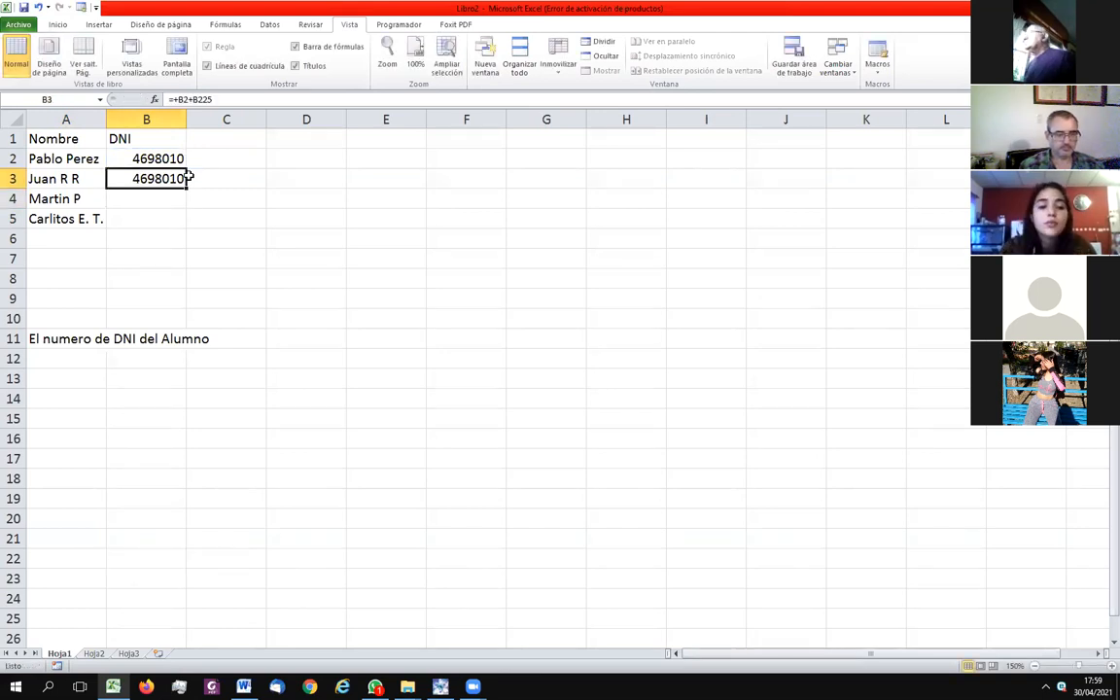
pyautogui.hotkey('ctrl', 'c')
pyautogui.hotkey('shift', 'Down')
pyautogui.hotkey('shift', 'Down')
pyautogui.press('Return')
pyautogui.press('Down')
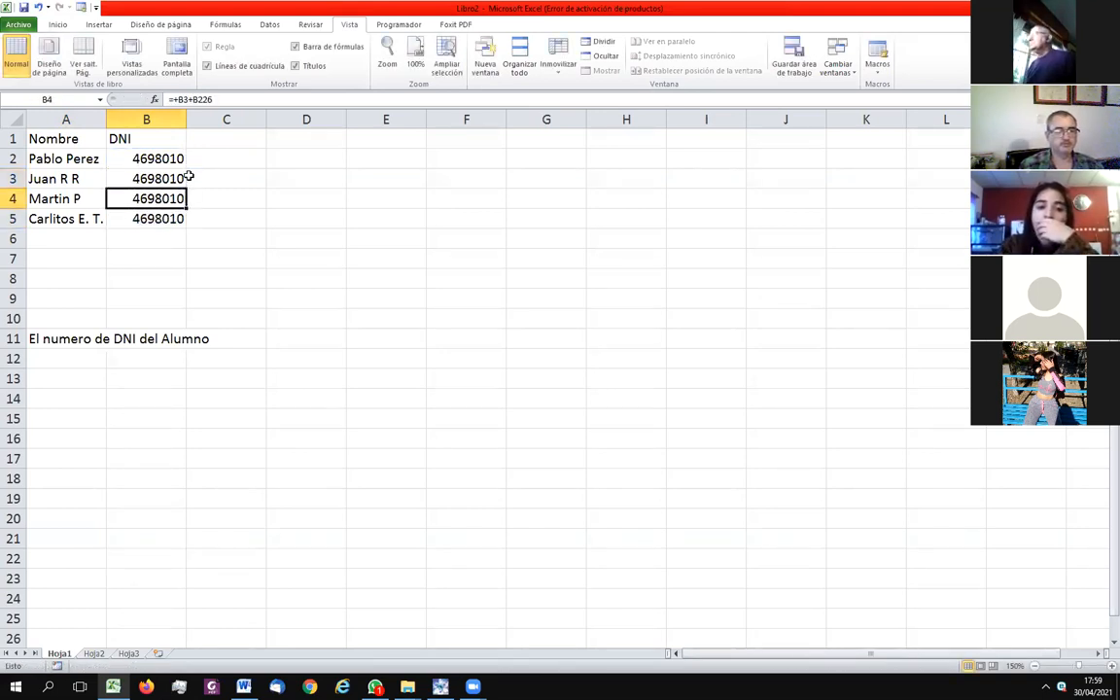
# - Change the formula in cell B3 to =+B2+B2169
pyautogui.press('Up')
pyautogui.press('F2')
pyautogui.press('BackSpace')
pyautogui.press('BackSpace')
pyautogui.press('BackSpace')
pyautogui.press('BackSpace')
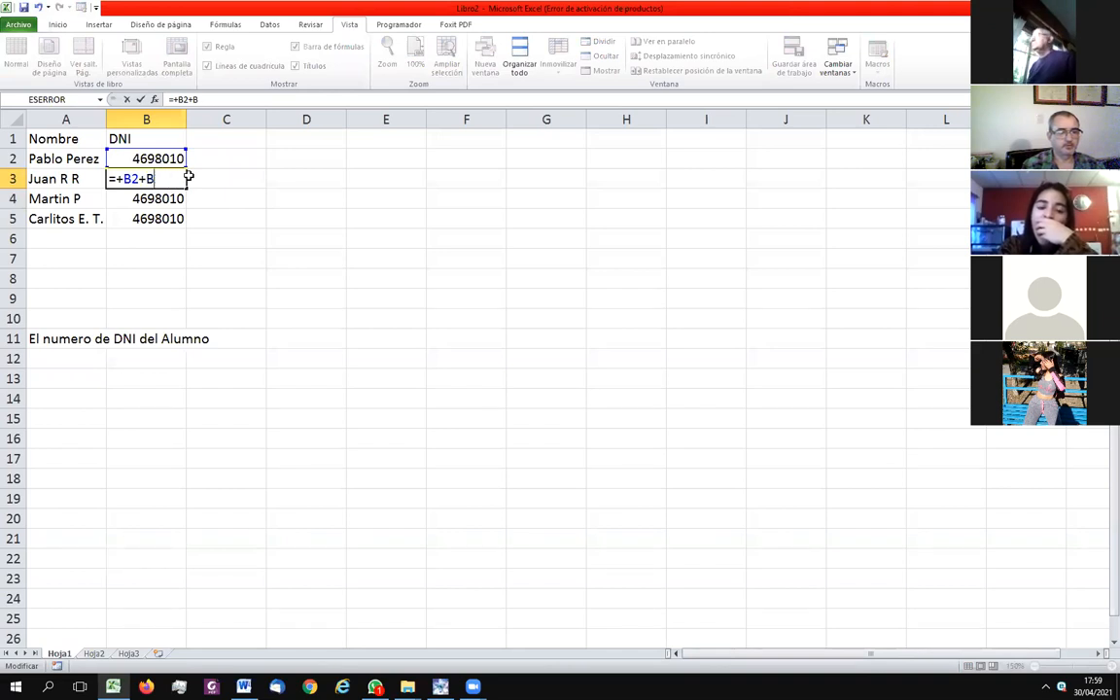
pyautogui.click(173, 155)
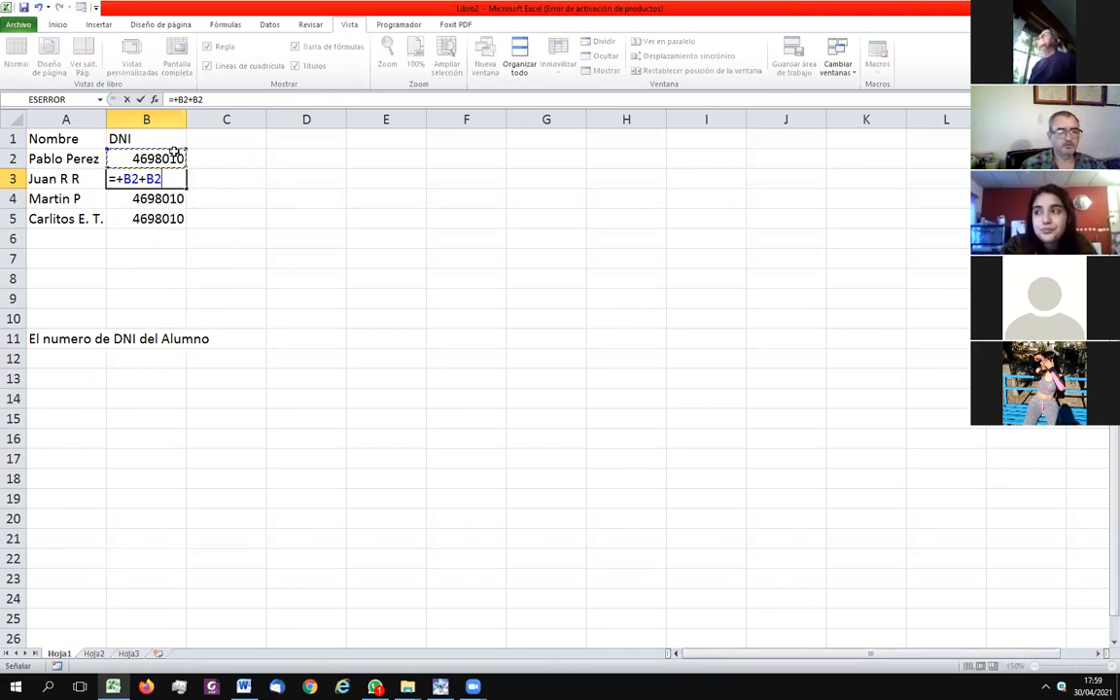
pyautogui.write('169')
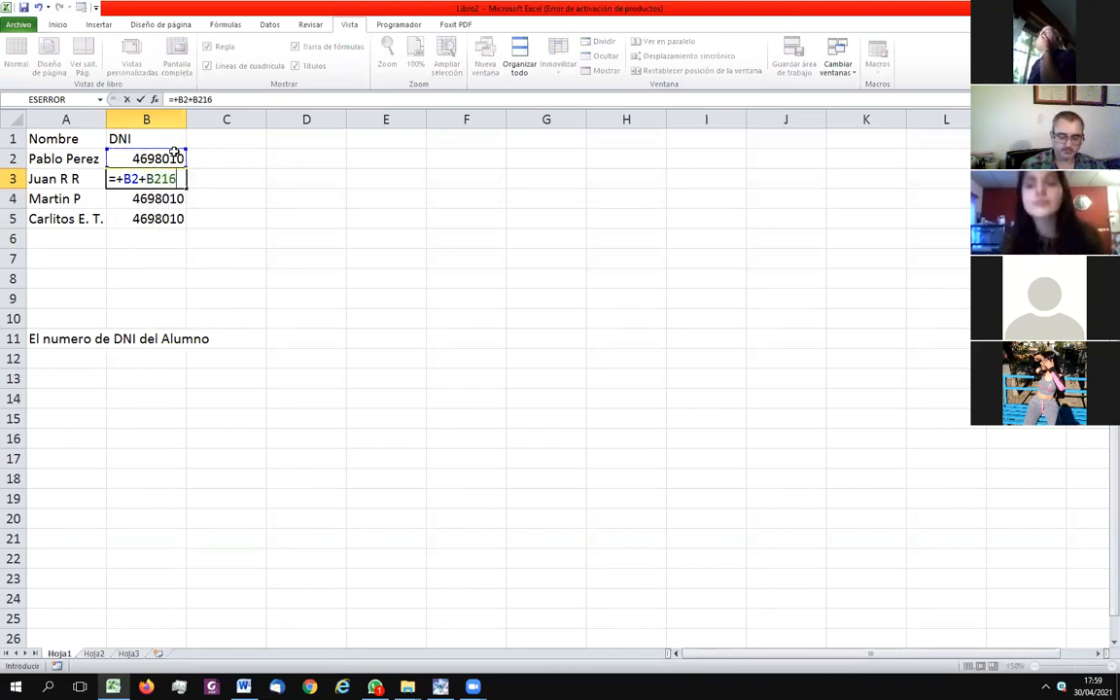
pyautogui.press('Return')
# - Correct the formula in B3 to =+B2+2169 so that it adds a plain number instead of a cell reference
pyautogui.press('Up')
pyautogui.hotkey('ctrl', 'c')
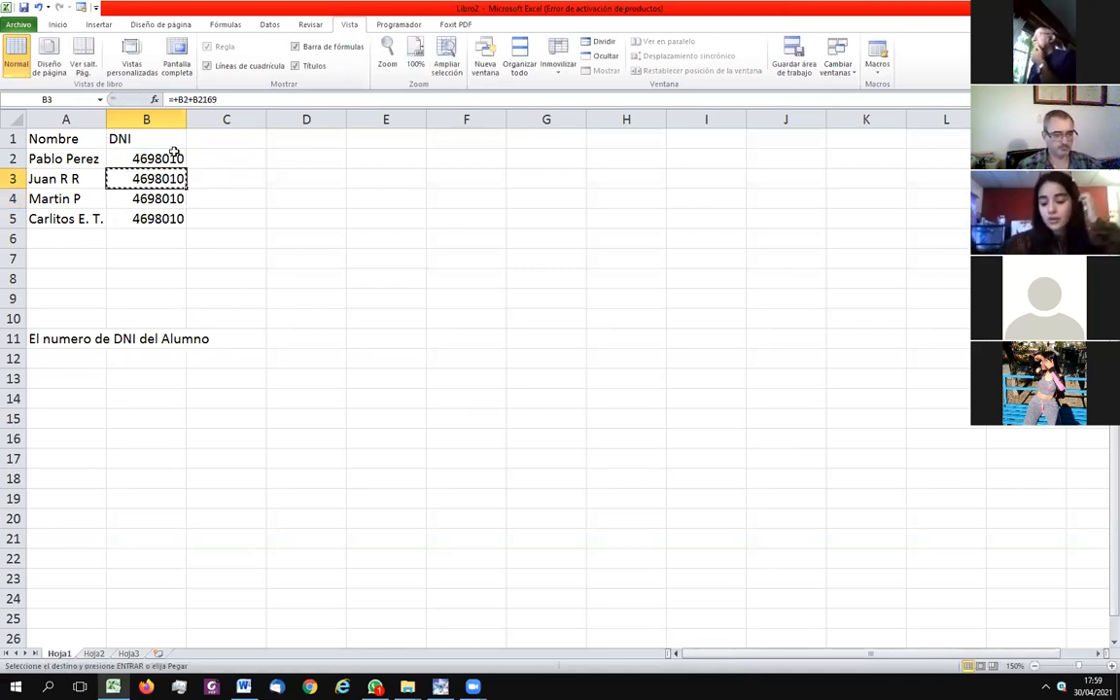
pyautogui.hotkey('shift', 'Down')
pyautogui.press('F2')
pyautogui.press('Escape')
pyautogui.press('F2')
pyautogui.press('Left')
pyautogui.press('Left')
pyautogui.press('Left')
pyautogui.press('Left')
pyautogui.press('Left')
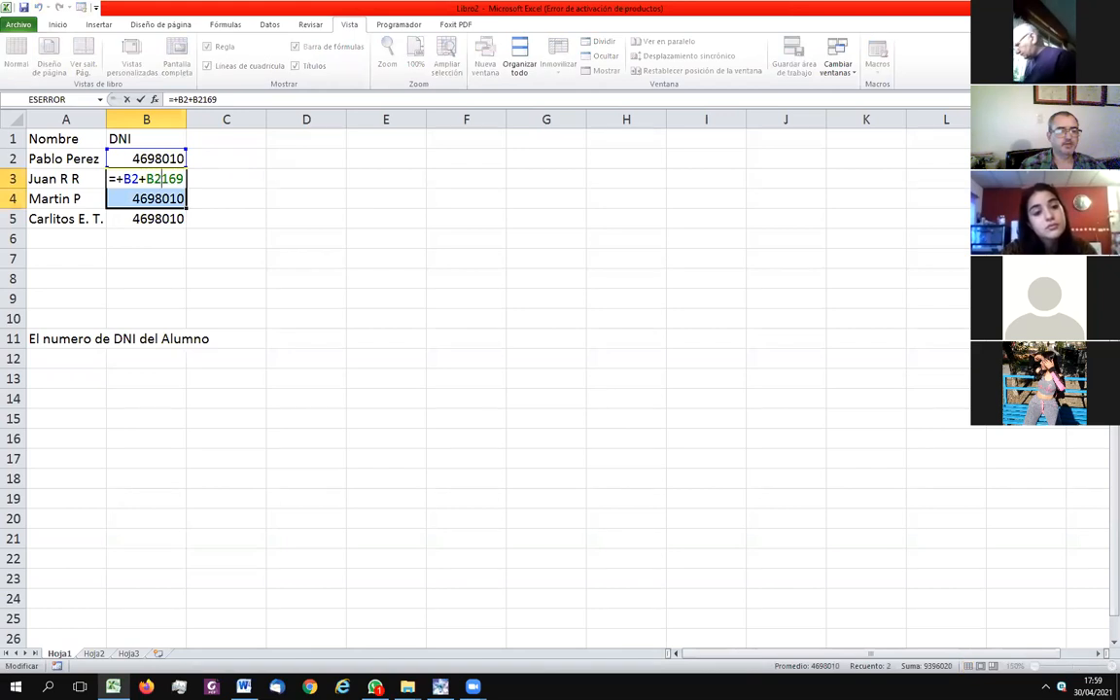
pyautogui.press('Delete')
pyautogui.press('Return')
# - Copy the corrected DNI formula from B3 down through B5
pyautogui.press('Up')
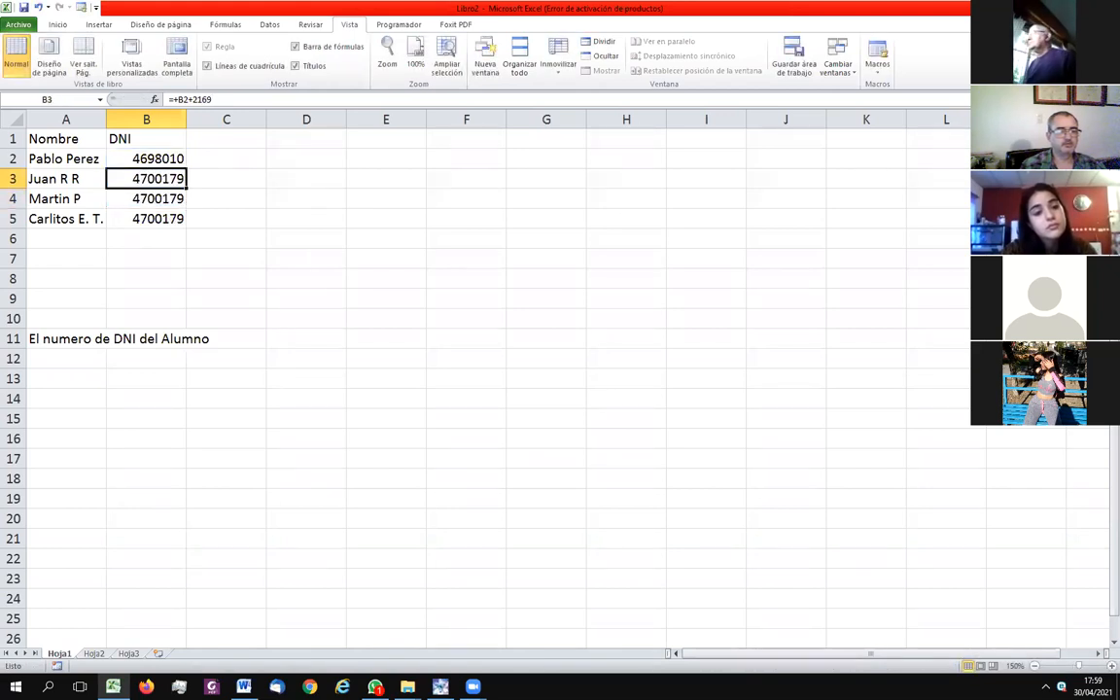
pyautogui.hotkey('ctrl', 'c')
pyautogui.hotkey('shift', 'Down')
pyautogui.hotkey('shift', 'Down')
pyautogui.hotkey('ctrl', 'v')
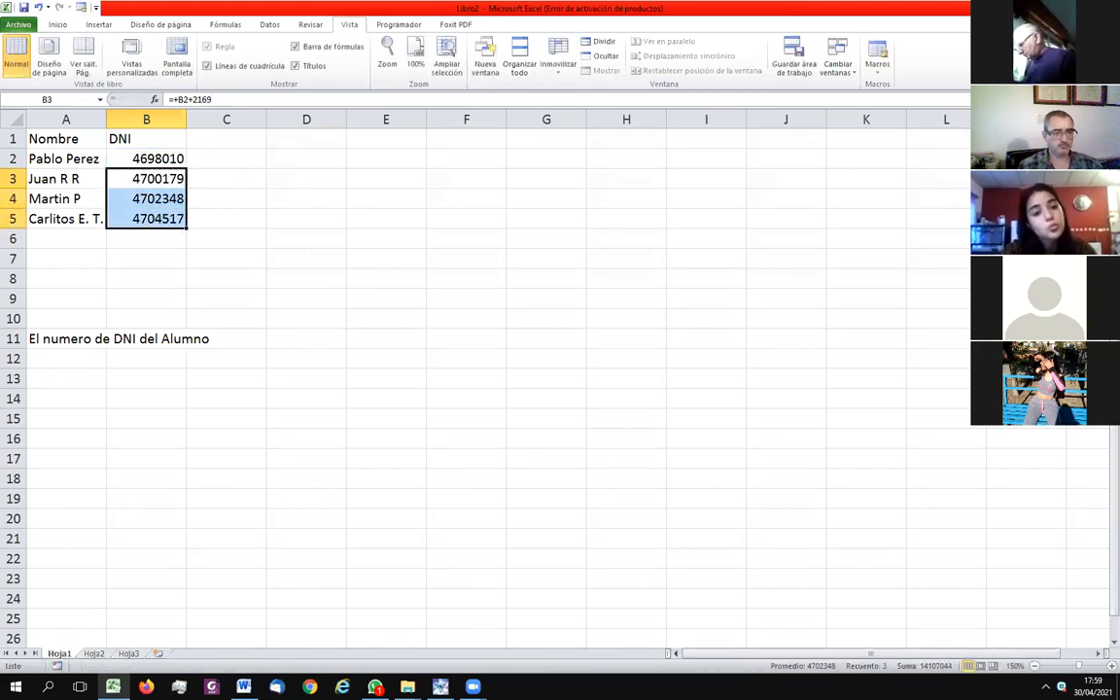
pyautogui.press('Return')
# - Add the name in A2 as the second argument of the CONCATENAR formula in A11
pyautogui.press('Down')
pyautogui.press('Down')
pyautogui.press('Down')
pyautogui.press('Down')
pyautogui.press('Down')
pyautogui.press('Down')
pyautogui.press('Down')
pyautogui.press('Down')
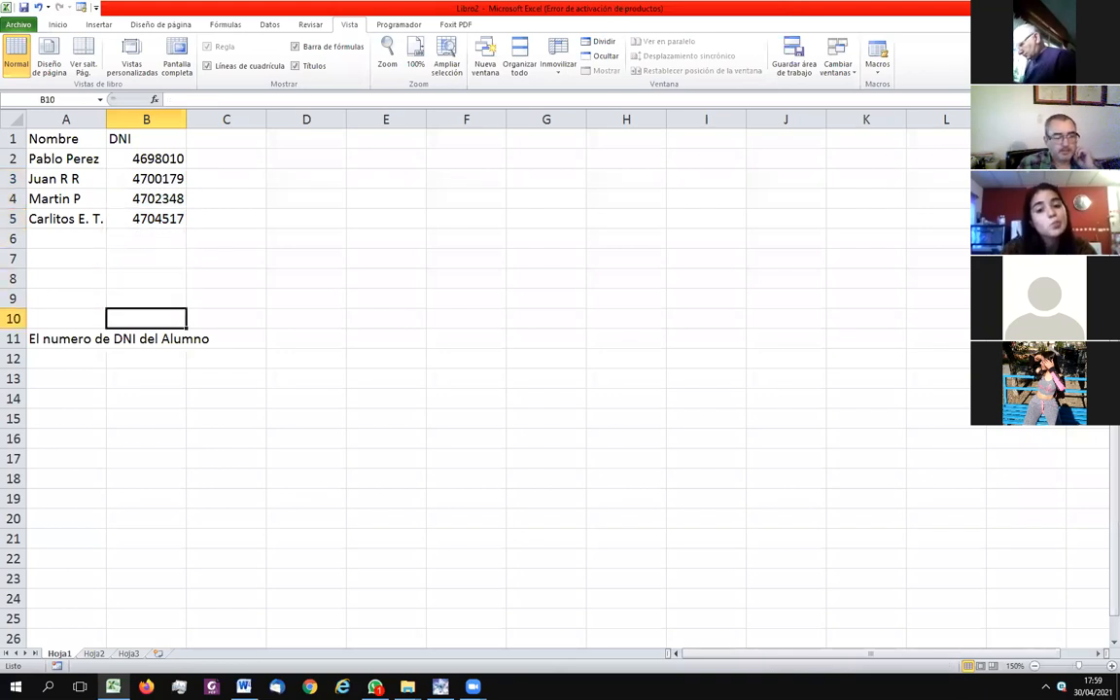
pyautogui.press('Left')
pyautogui.press('Up')
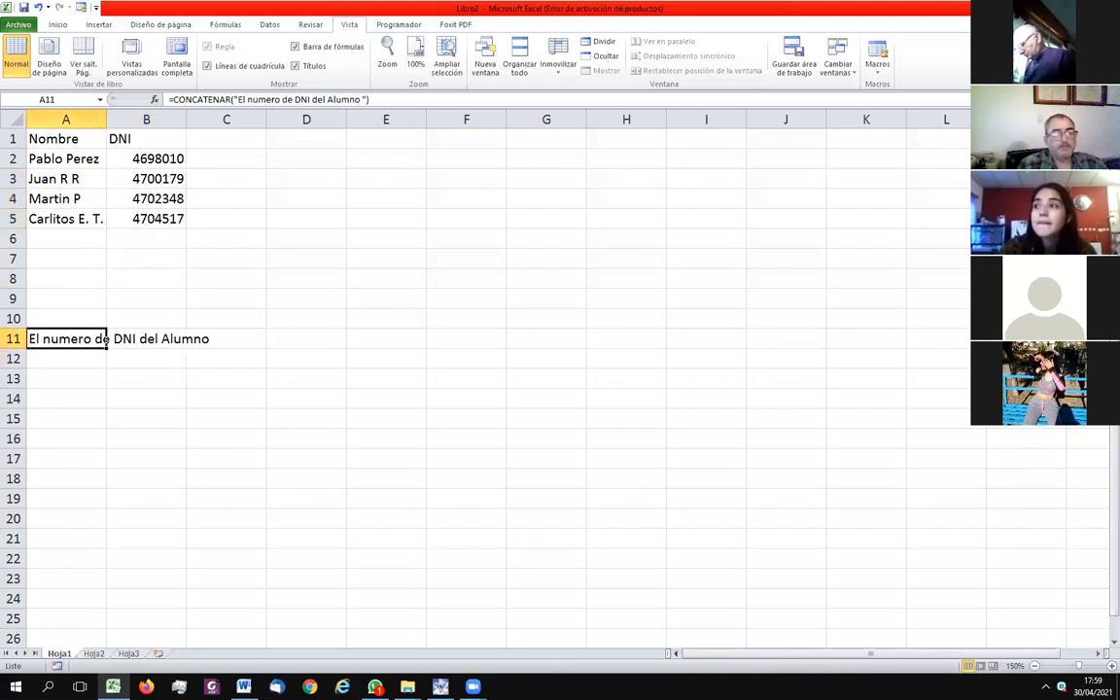
pyautogui.press('F2')
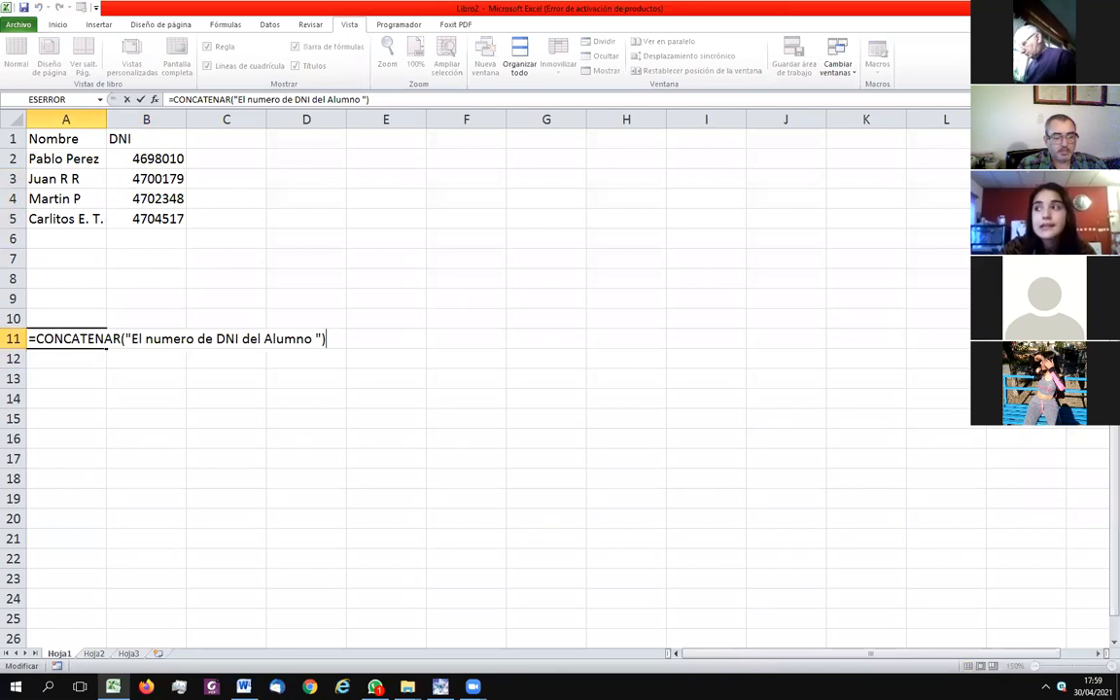
pyautogui.press('Left')
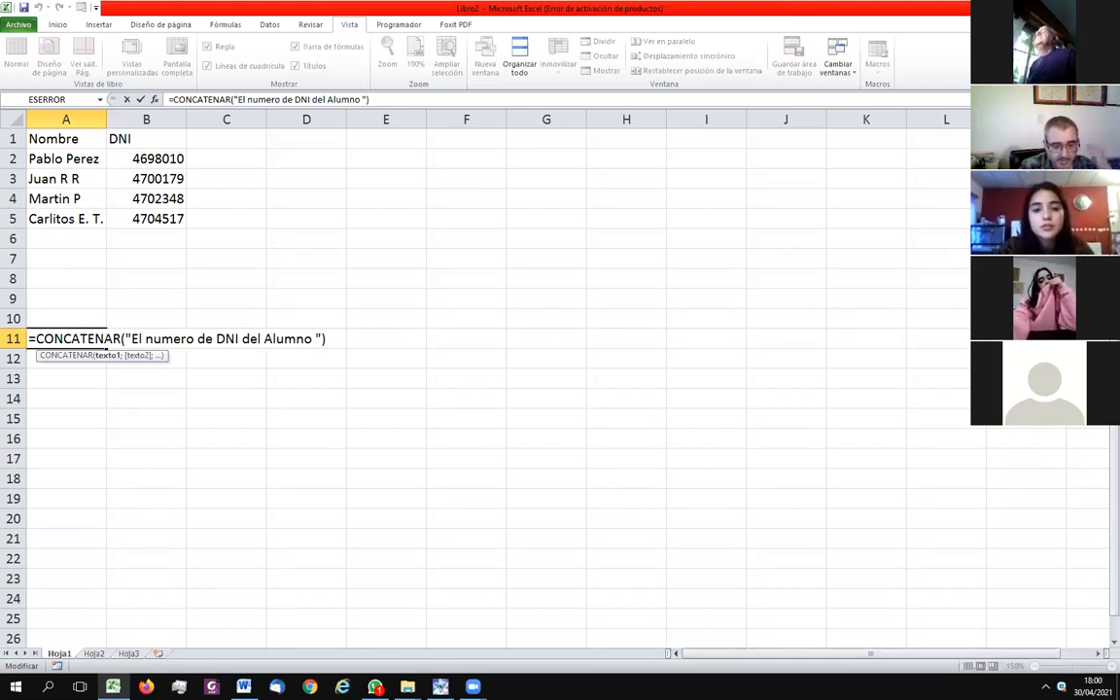
pyautogui.write(';')
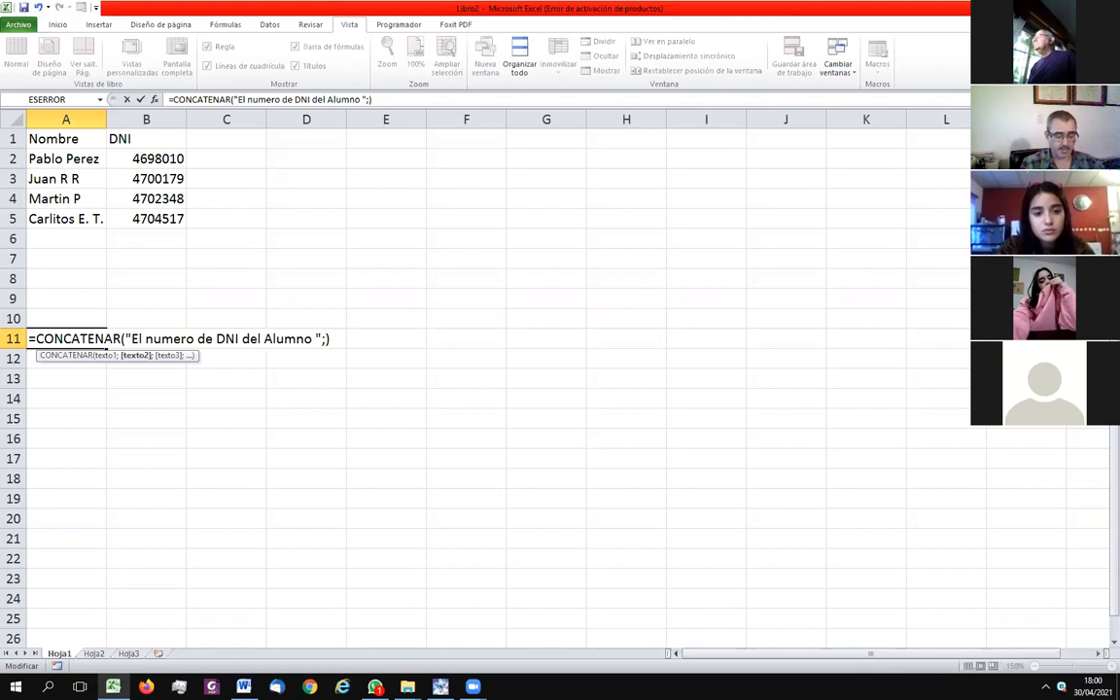
pyautogui.write('A')
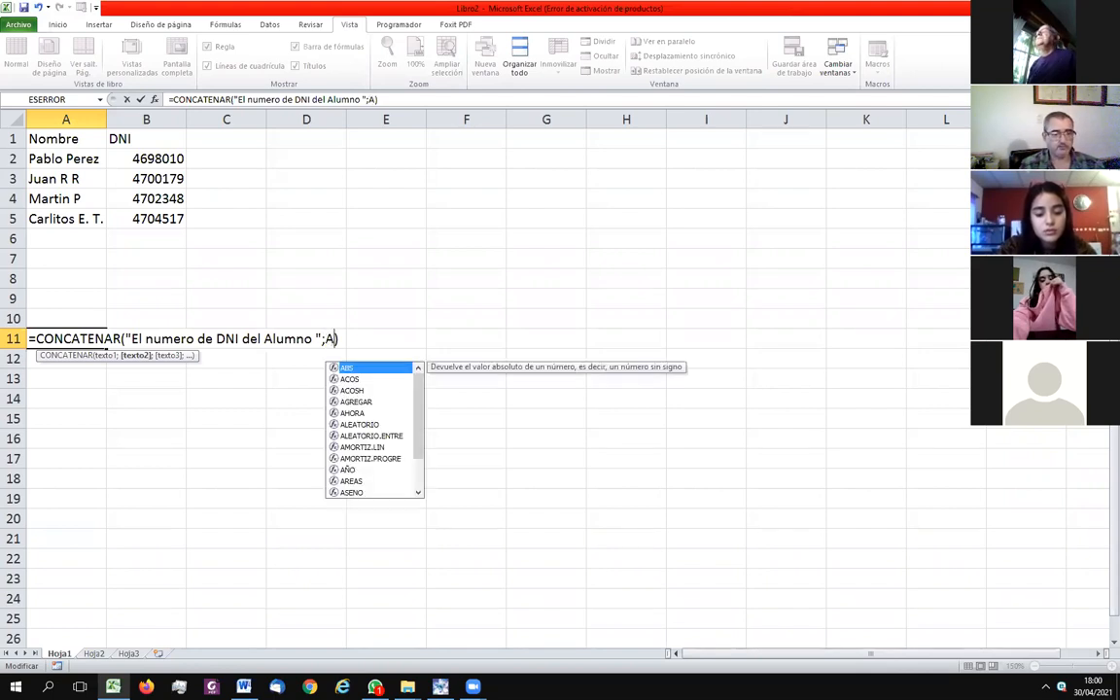
pyautogui.write('2)')
pyautogui.press('Return')
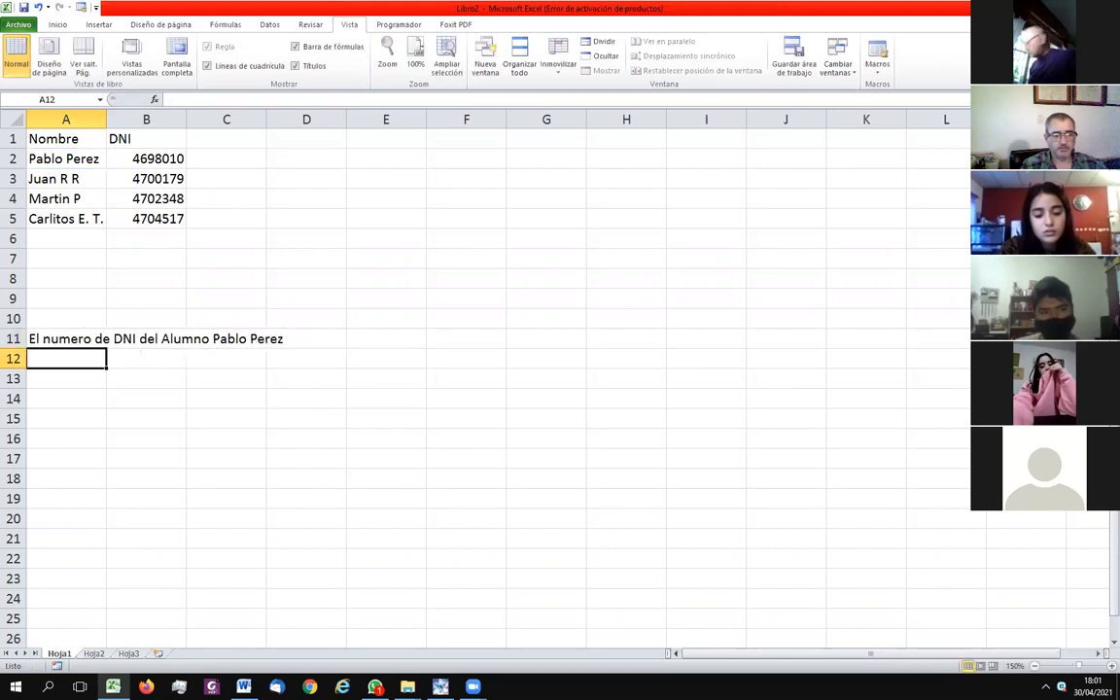
# - Add the literal text "es el numero " as the third argument of the CONCATENAR formula in A11
pyautogui.click(67, 338)
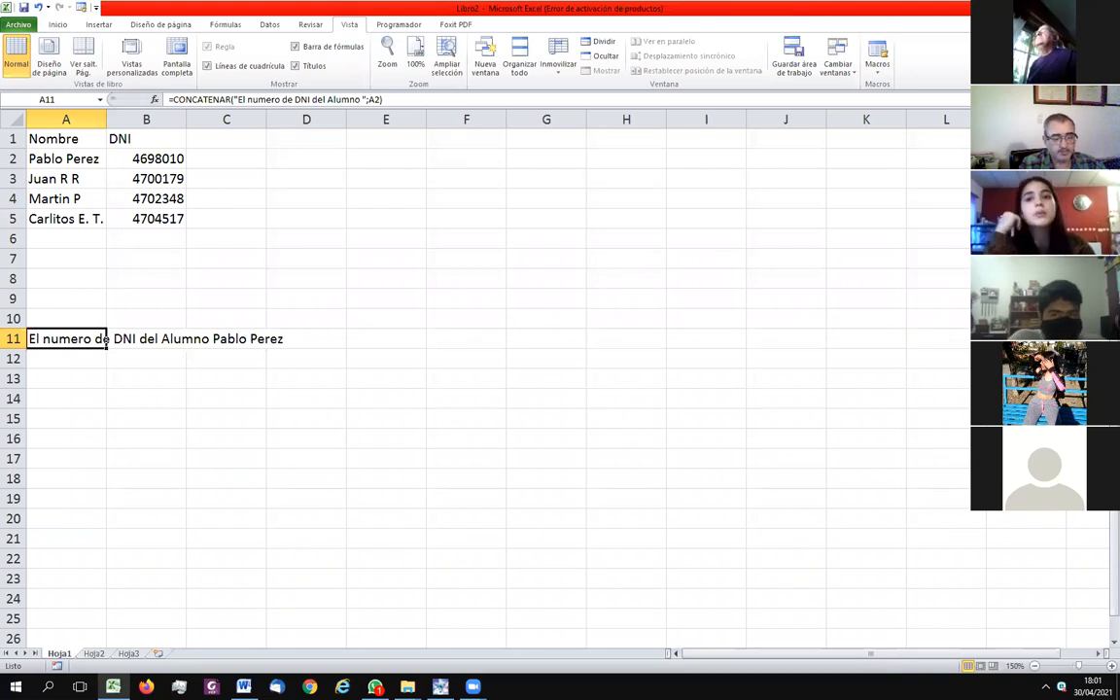
pyautogui.press('F2')
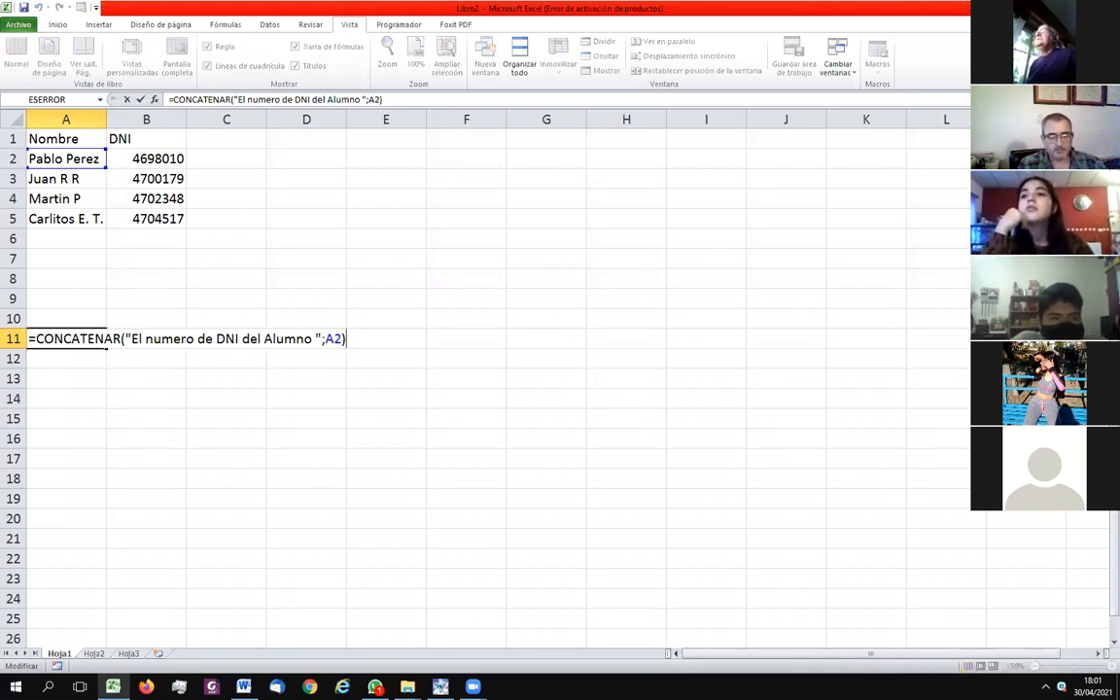
pyautogui.press('Left')
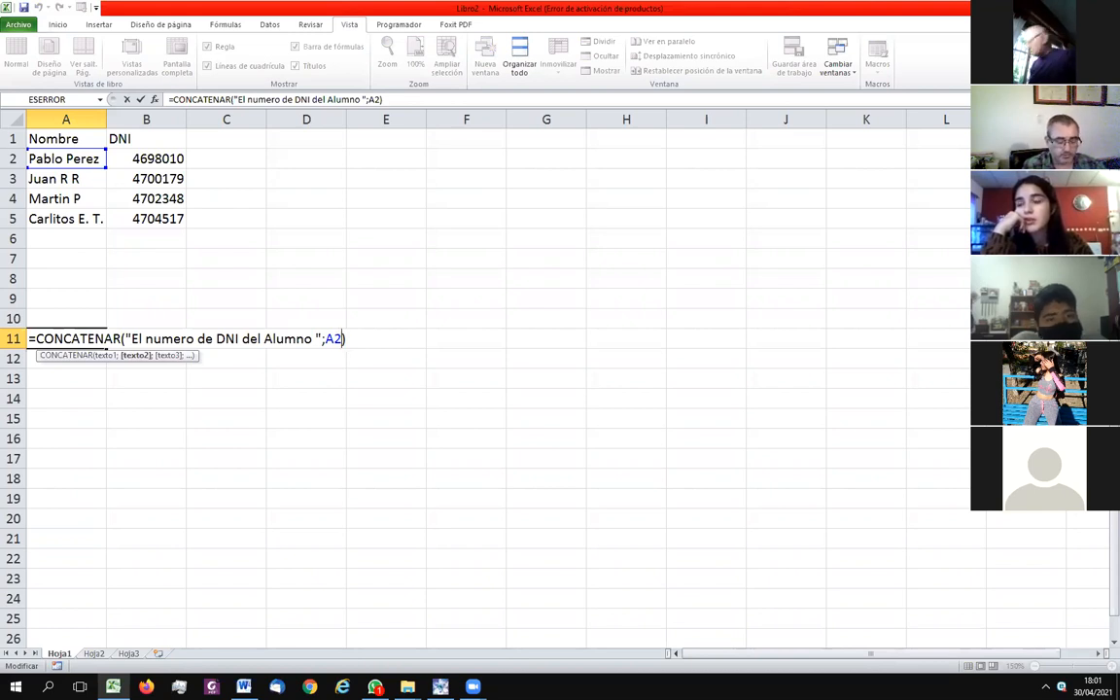
pyautogui.write(';')
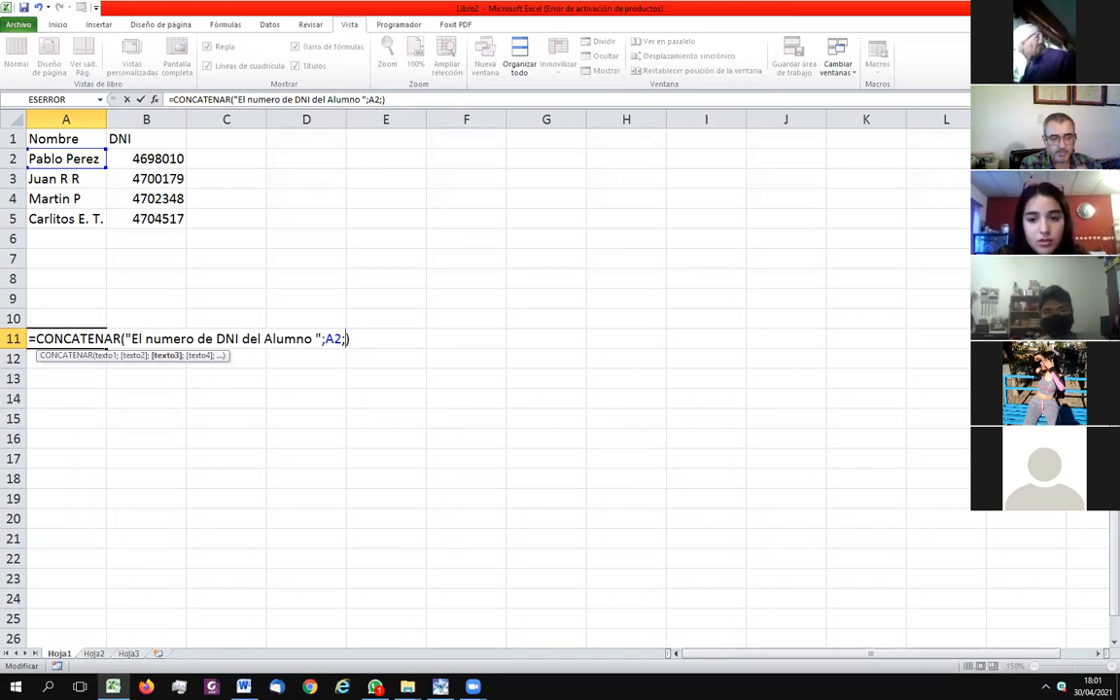
pyautogui.write('e')
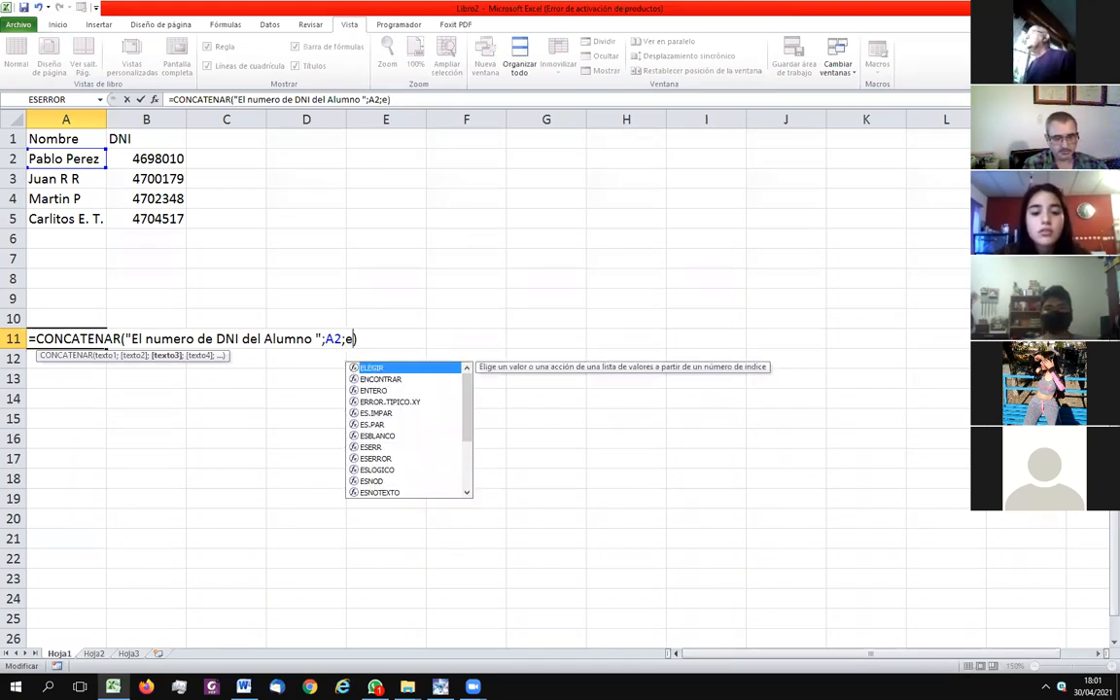
pyautogui.press('BackSpace')
pyautogui.write('"')
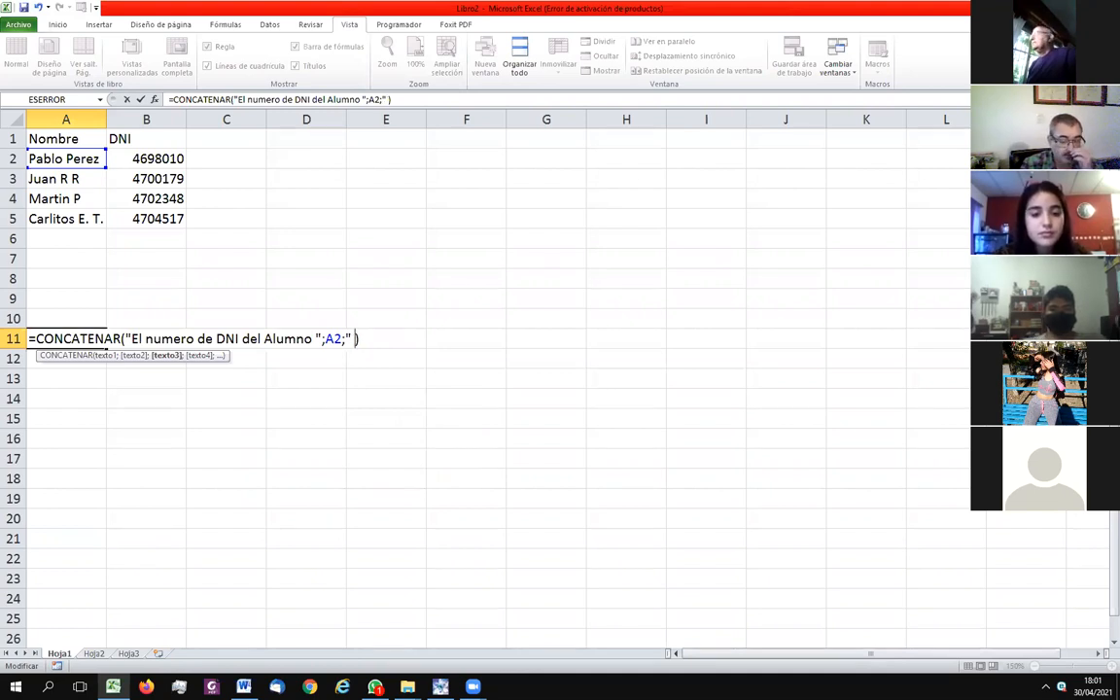
pyautogui.press('BackSpace')
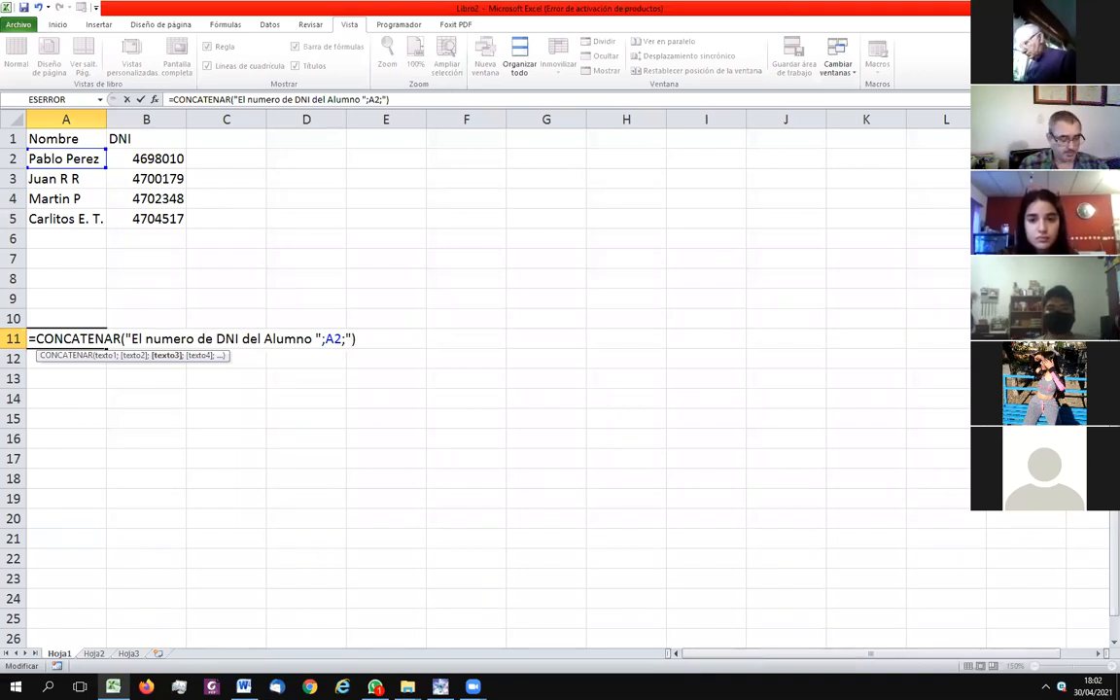
pyautogui.write('es el ')
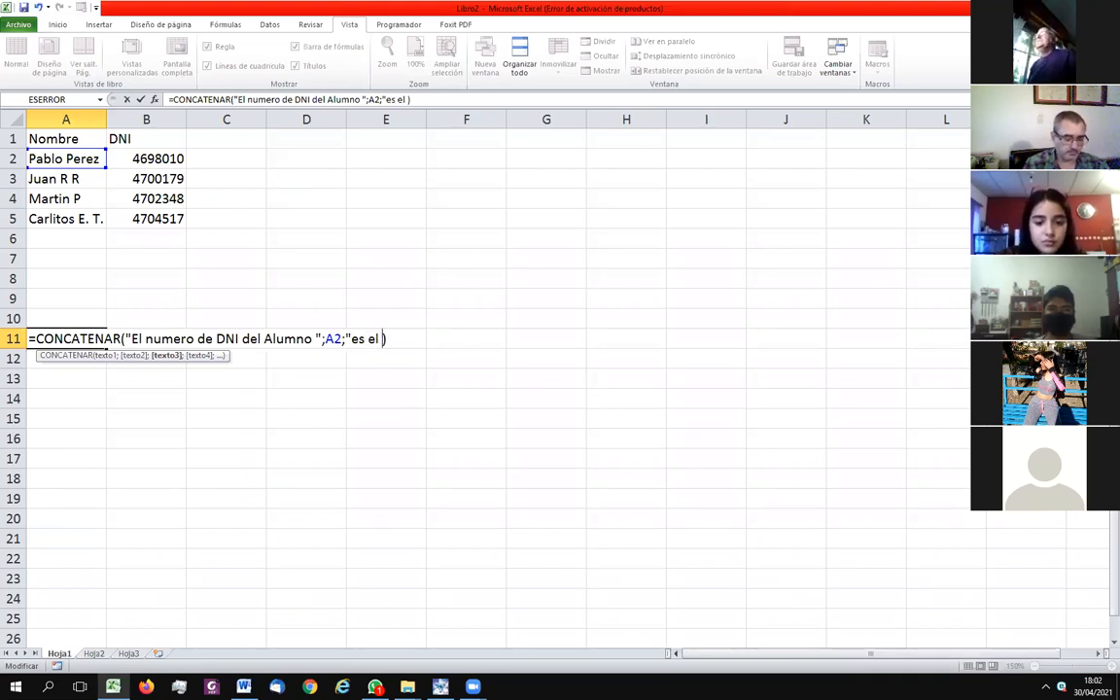
pyautogui.write('numro')
pyautogui.press('BackSpace')
pyautogui.press('BackSpace')
pyautogui.press('BackSpace')
pyautogui.press('BackSpace')
pyautogui.write('mero')
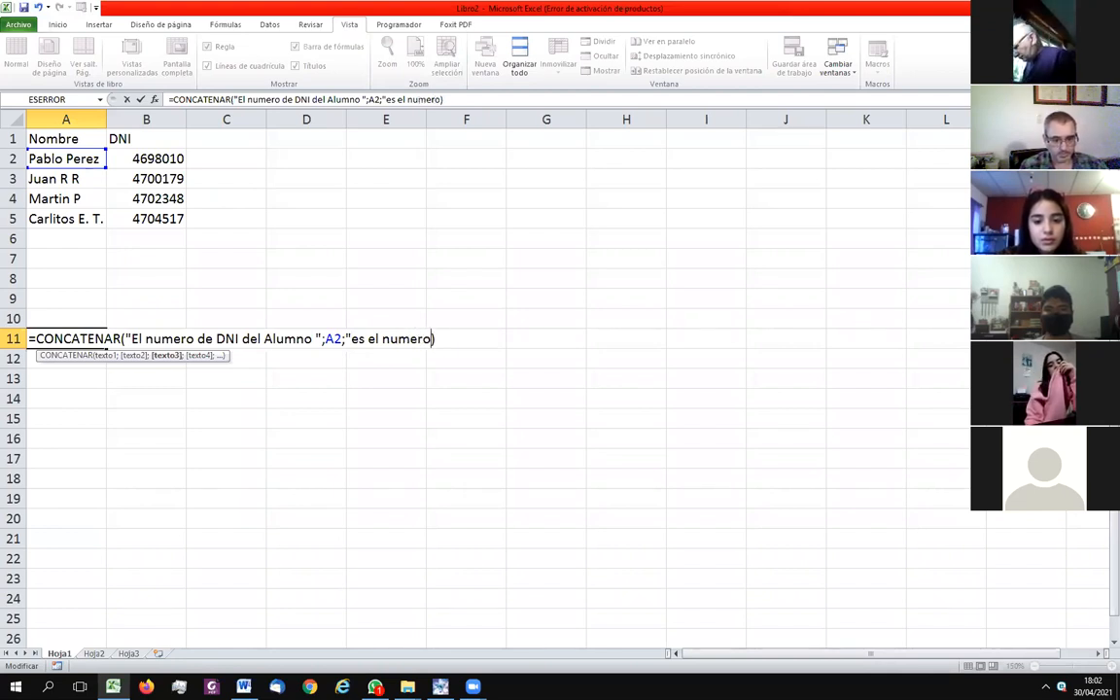
pyautogui.write(' "')
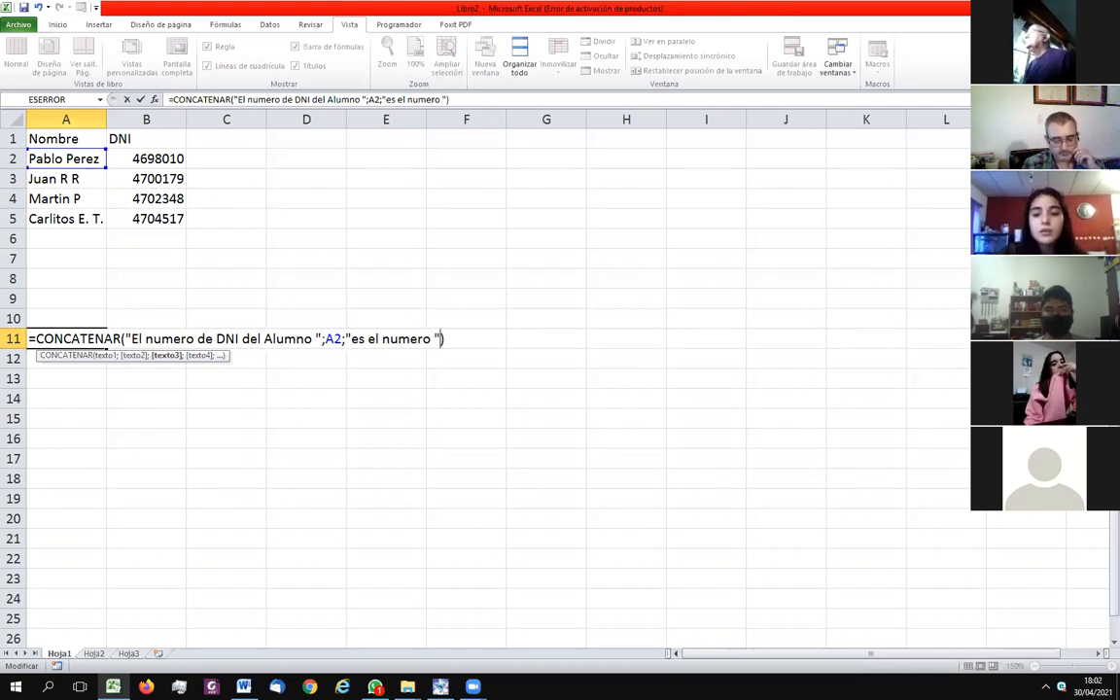
# - Add the DNI number in B2 as the fourth argument of the A11 formula and commit it
pyautogui.write(';')
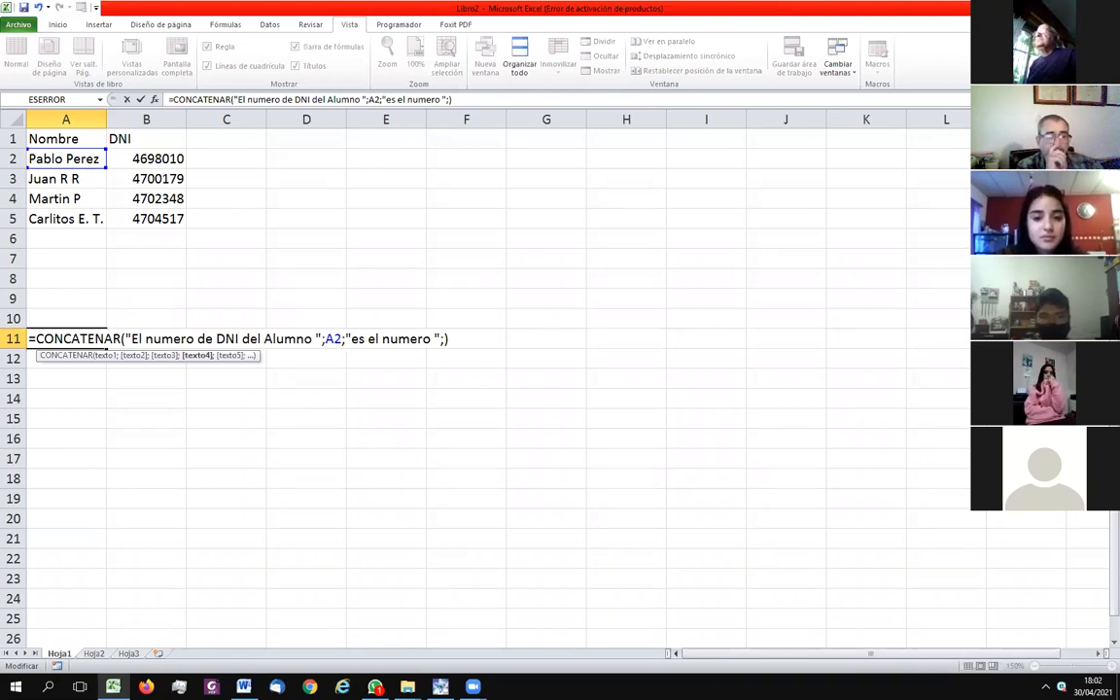
pyautogui.write('b2')
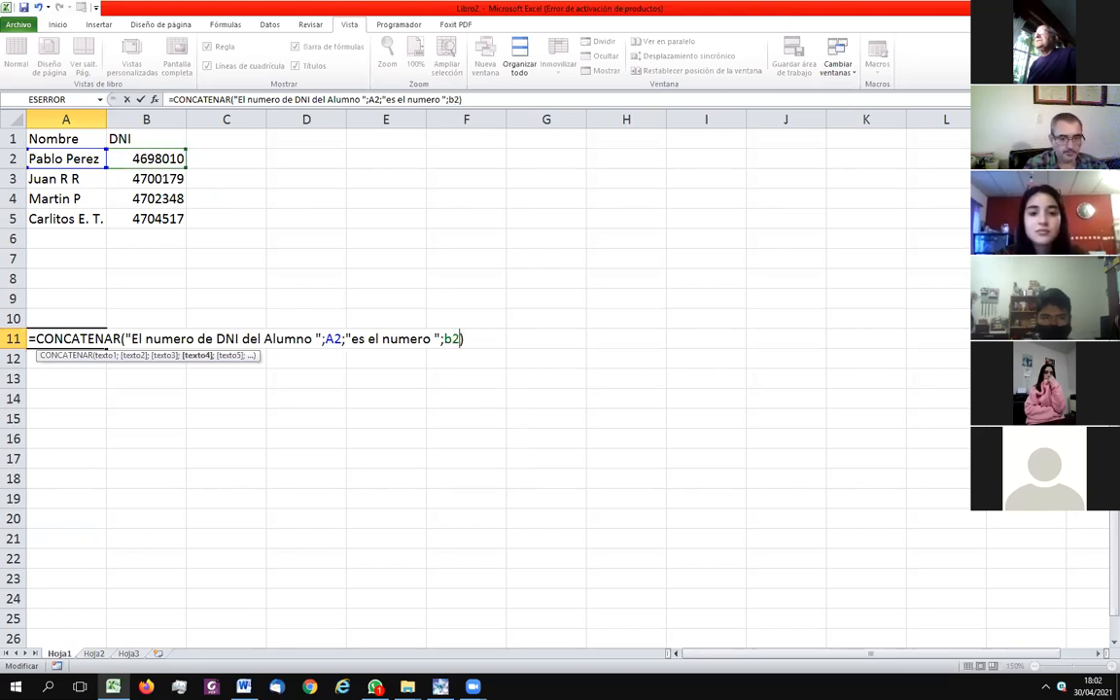
pyautogui.press('Return')
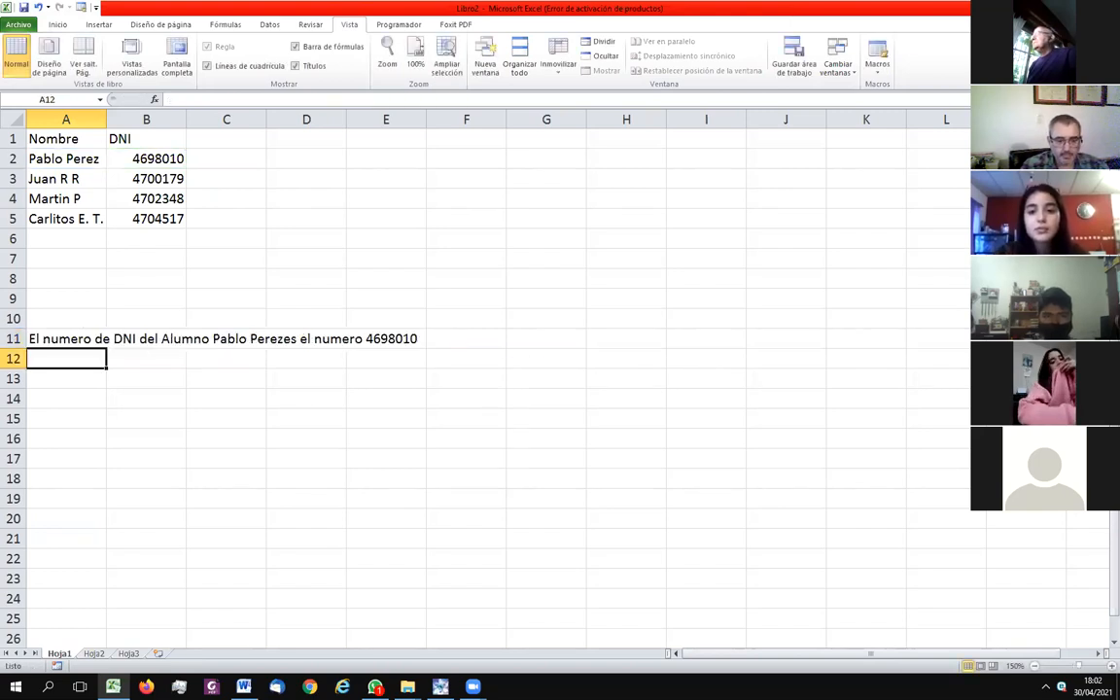
# - Examine the sentence in row 11, checking the spacing between the student's name and the text that follows
pyautogui.click(66, 338)
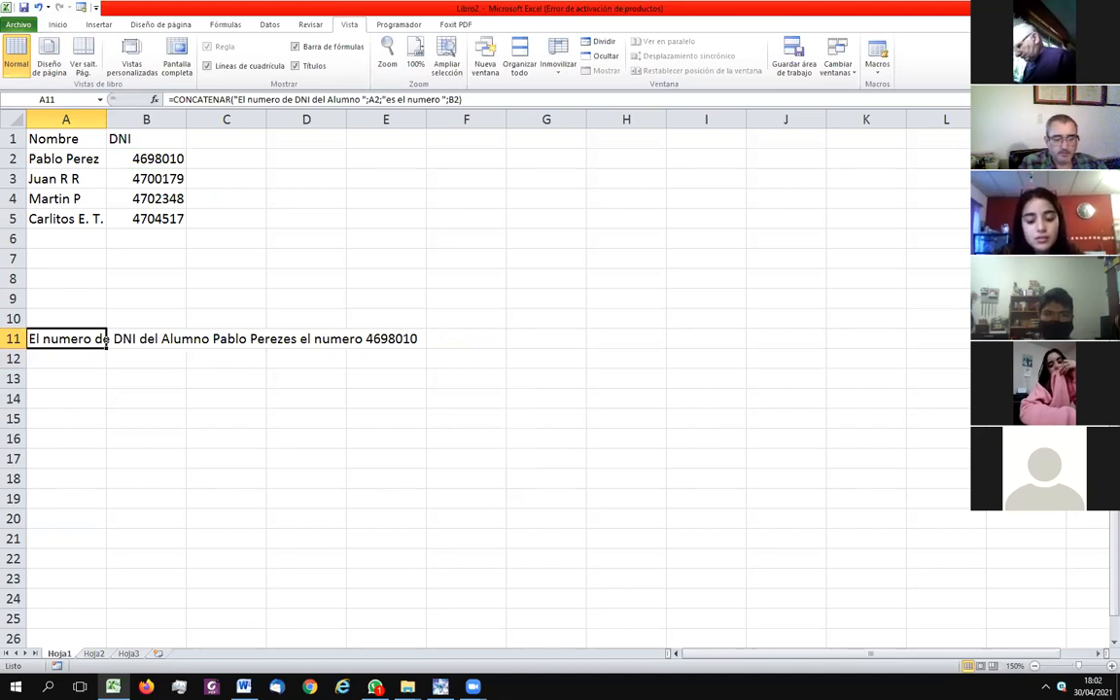
pyautogui.press('Up')
pyautogui.press('Up')
pyautogui.press('Up')
pyautogui.press('Up')
pyautogui.press('Up')
pyautogui.press('Up')
pyautogui.press('Up')
pyautogui.press('Up')
pyautogui.press('Up')
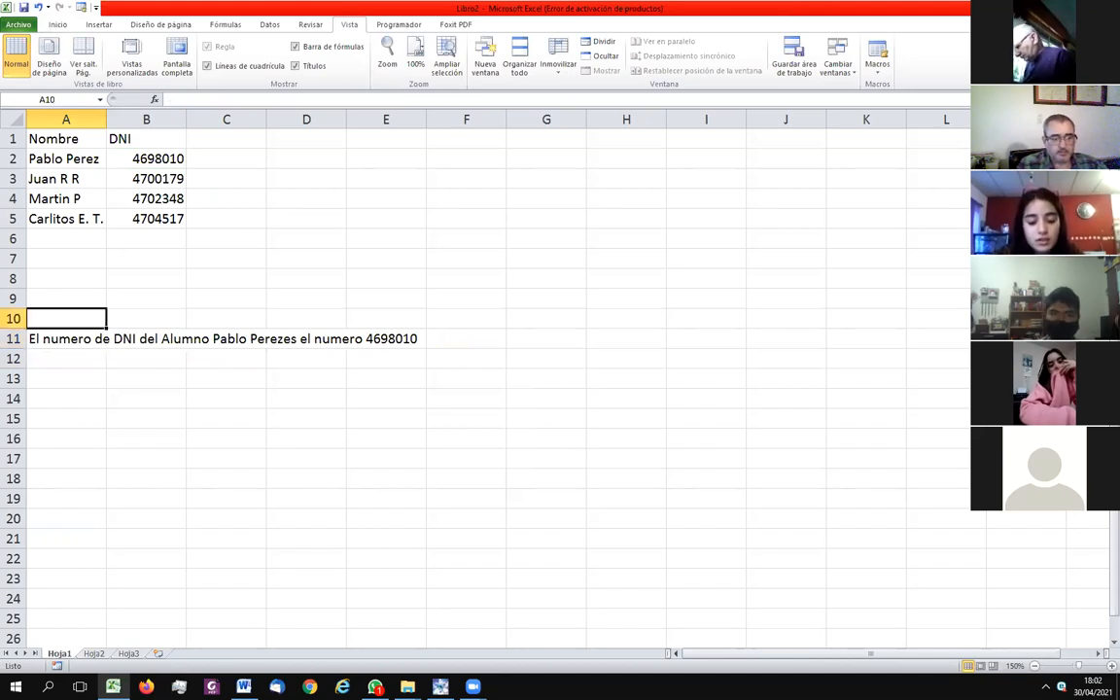
pyautogui.press('Down')
pyautogui.press('Down')
pyautogui.press('Down')
pyautogui.press('Down')
pyautogui.press('Down')
pyautogui.press('Down')
pyautogui.press('Down')
pyautogui.press('Down')
pyautogui.press('Down')
pyautogui.press('Right')
pyautogui.press('Right')
pyautogui.press('Right')
pyautogui.press('Left')
pyautogui.press('Left')
pyautogui.press('Left')
pyautogui.press('Right')
pyautogui.press('Right')
pyautogui.press('Right')
pyautogui.press('Left')
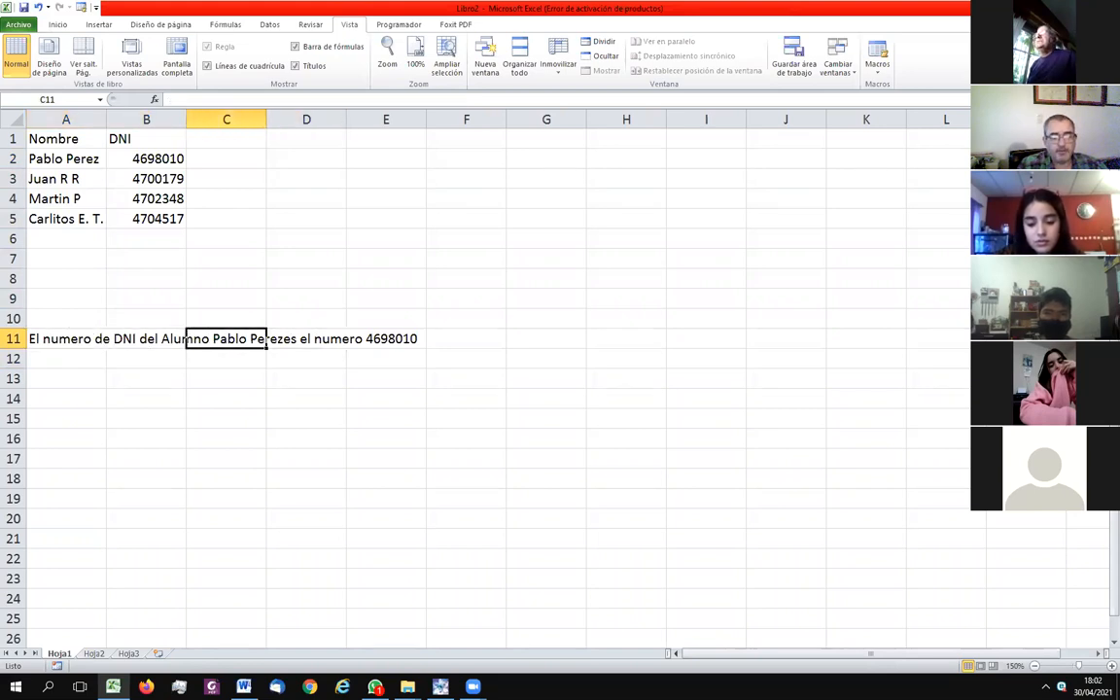
pyautogui.press('Left')
pyautogui.press('Right')
pyautogui.press('Left')
pyautogui.press('Right')
pyautogui.press('Right')
pyautogui.press('Left')
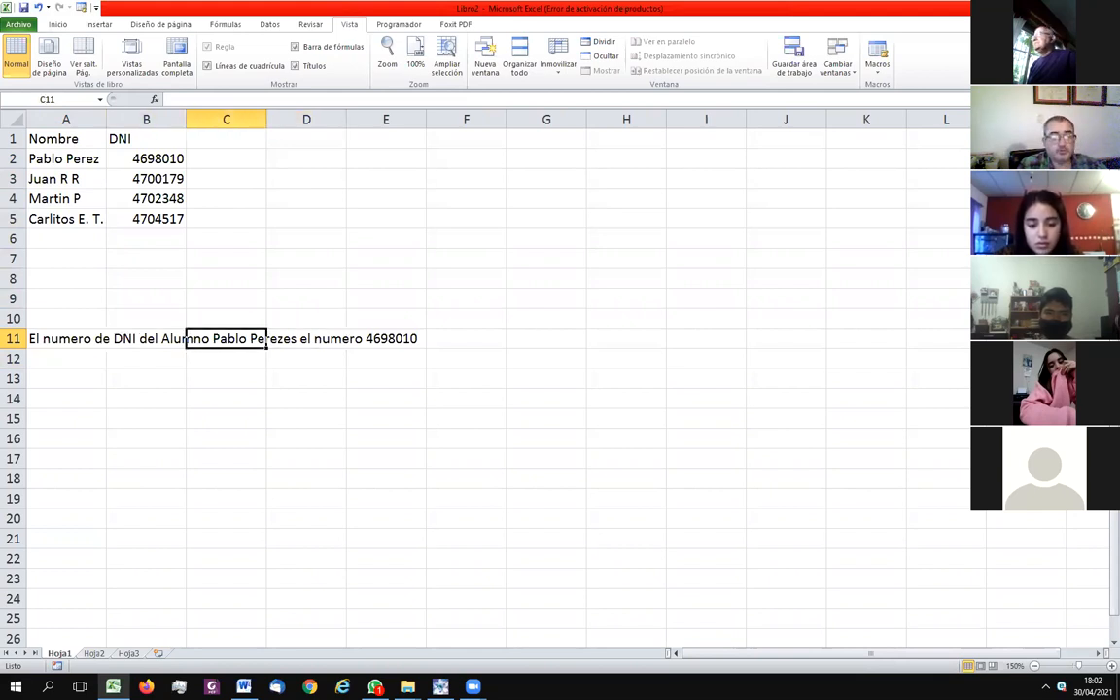
# - Insert a leading space in the third CONCATENAR argument of A11 so that it reads " es el numero "
pyautogui.press('Left')
pyautogui.press('Left')
pyautogui.press('F2')
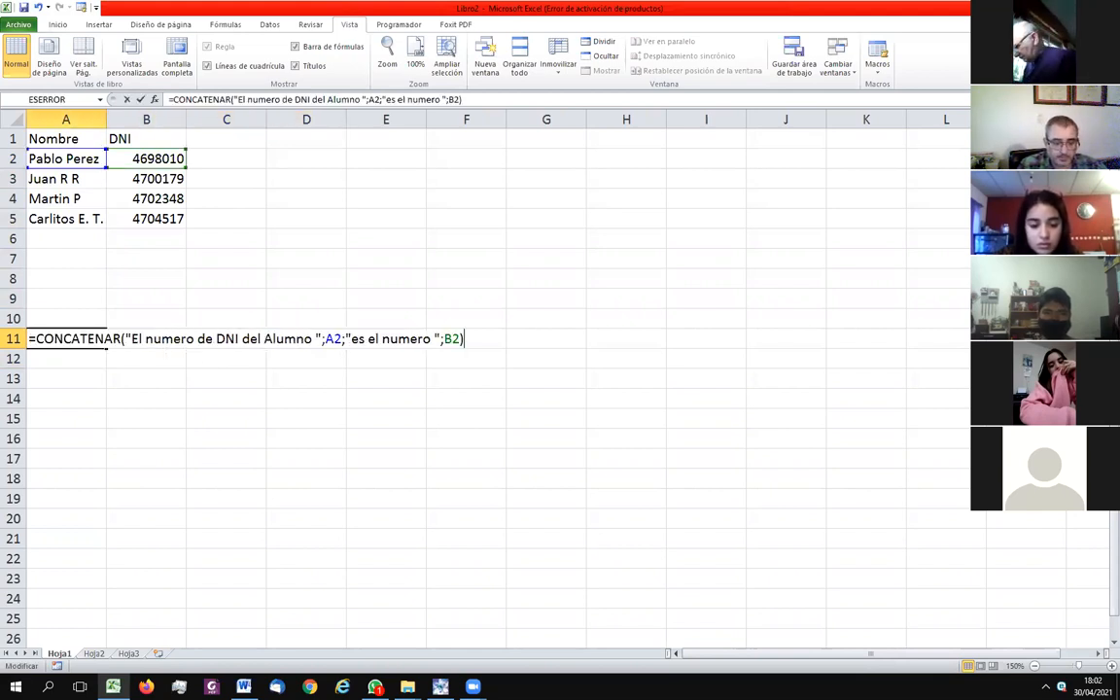
pyautogui.press('Left')
pyautogui.press('Left')
pyautogui.press('Left')
pyautogui.press('Left')
pyautogui.press('Left')
pyautogui.press('Left')
pyautogui.press('Left')
pyautogui.press('Left')
pyautogui.press('Left')
pyautogui.press('Left')
pyautogui.press('Left')
pyautogui.press('Left')
pyautogui.press('Left')
pyautogui.press('Left')
pyautogui.hotkey('ctrl', 'Return')
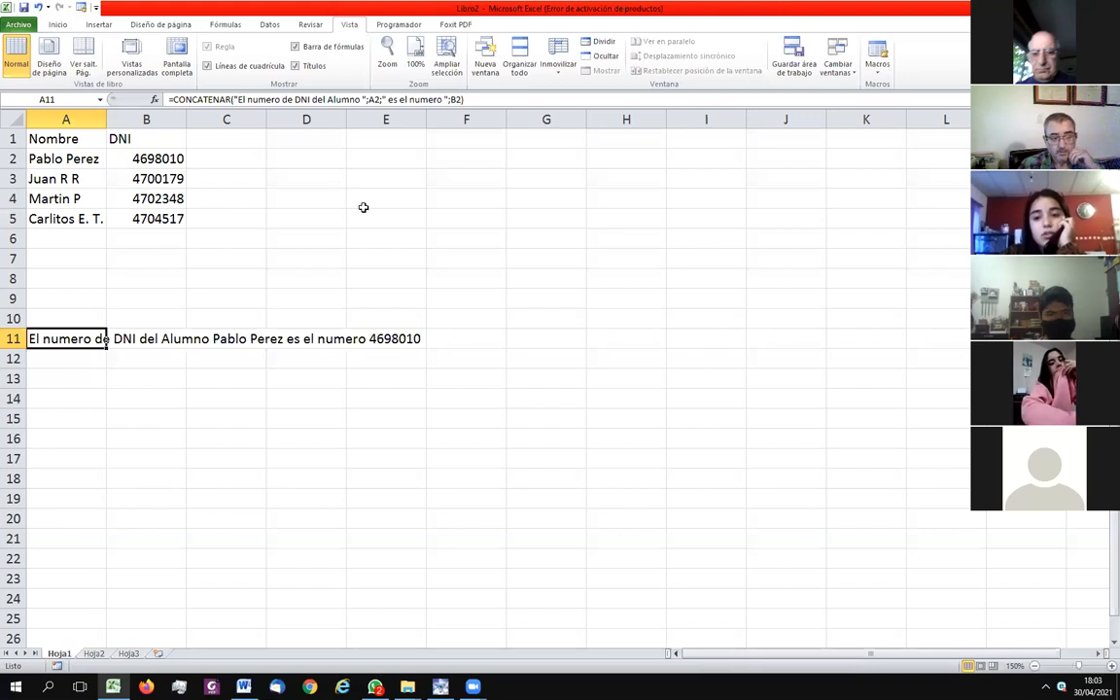
# - Select the DNI numbers in B2:B5 for number formatting
pyautogui.click(159, 165)
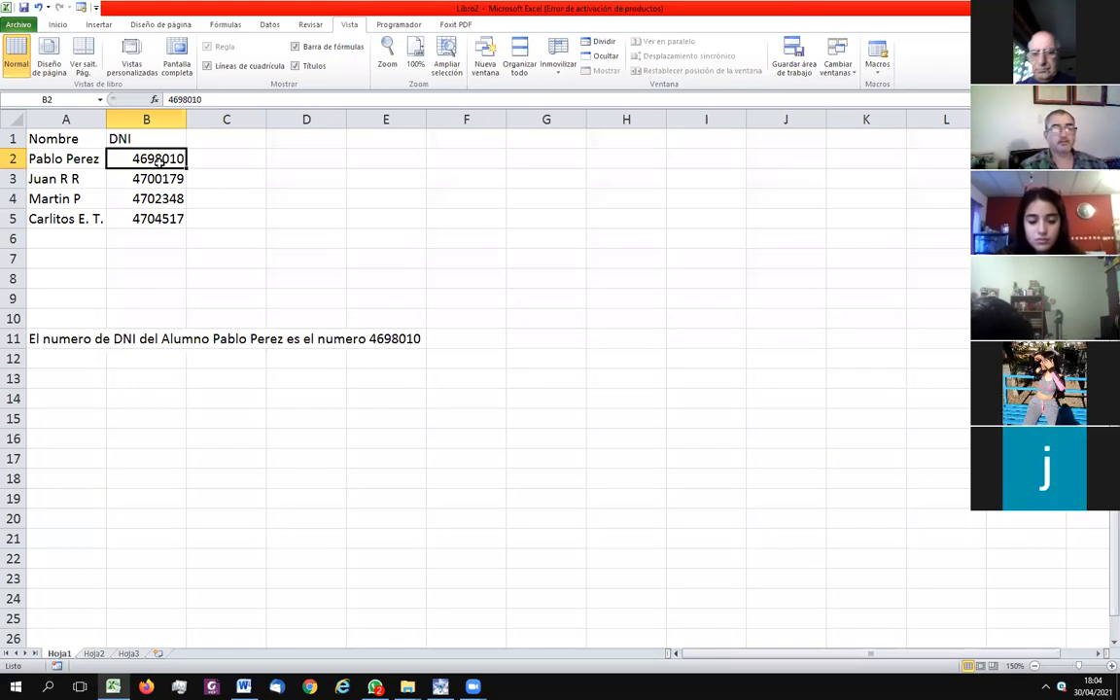
pyautogui.moveTo(142, 157); pyautogui.dragTo(143, 218)
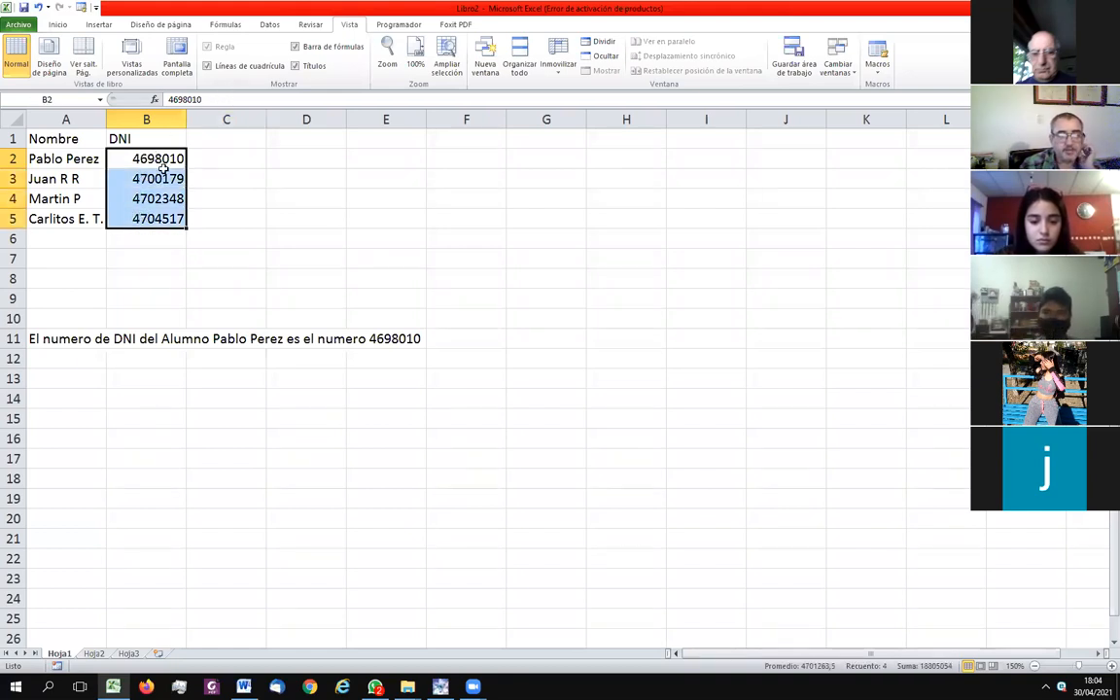
pyautogui.click(62, 29)
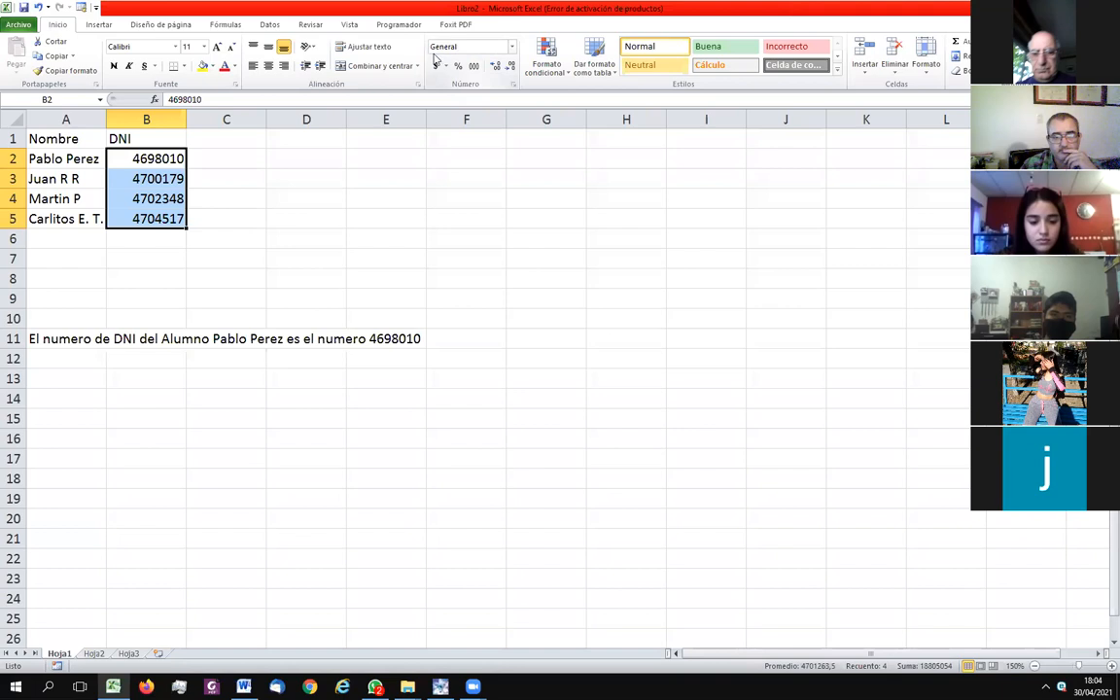
pyautogui.click(511, 47)
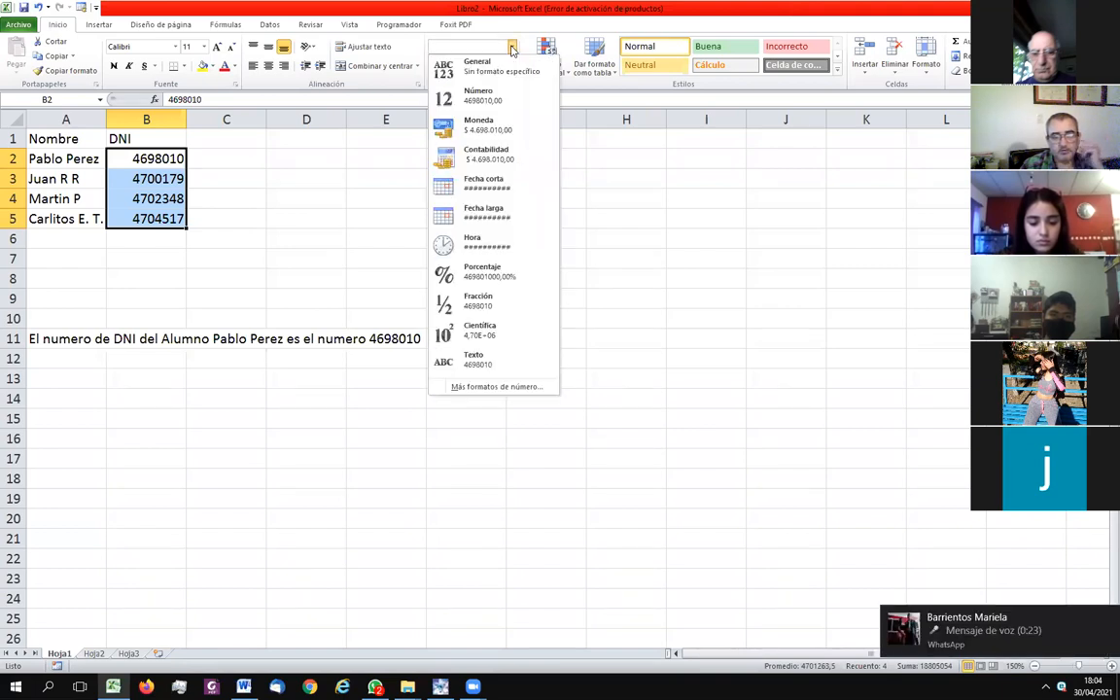
pyautogui.click(511, 47)
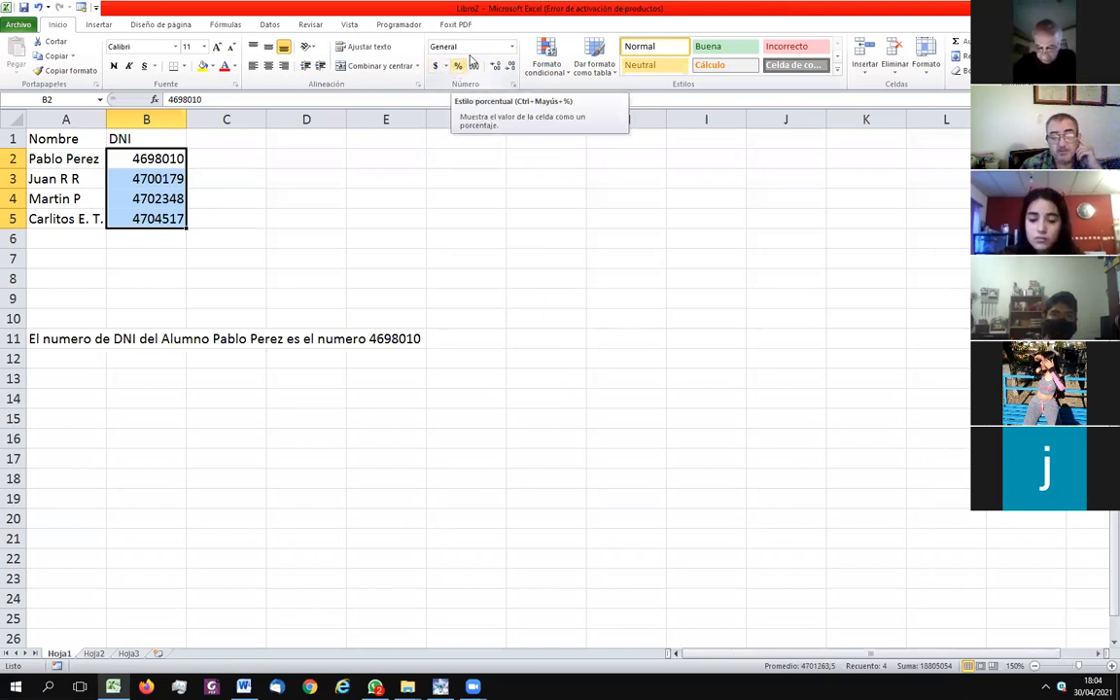
pyautogui.click(512, 47)
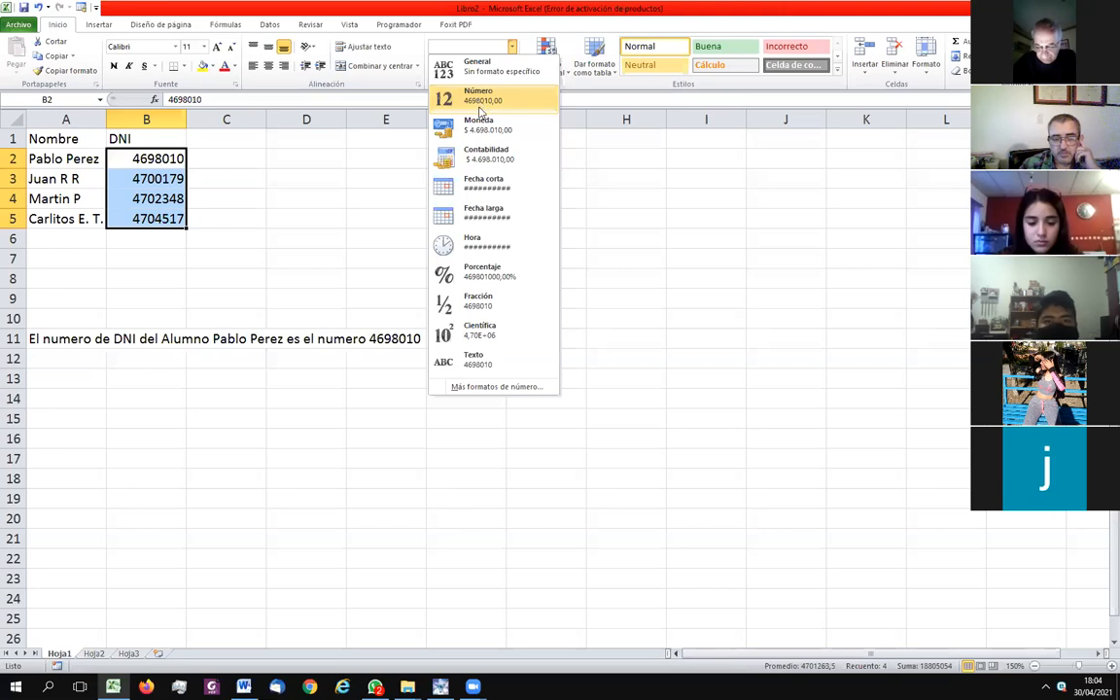
pyautogui.click(385, 175)
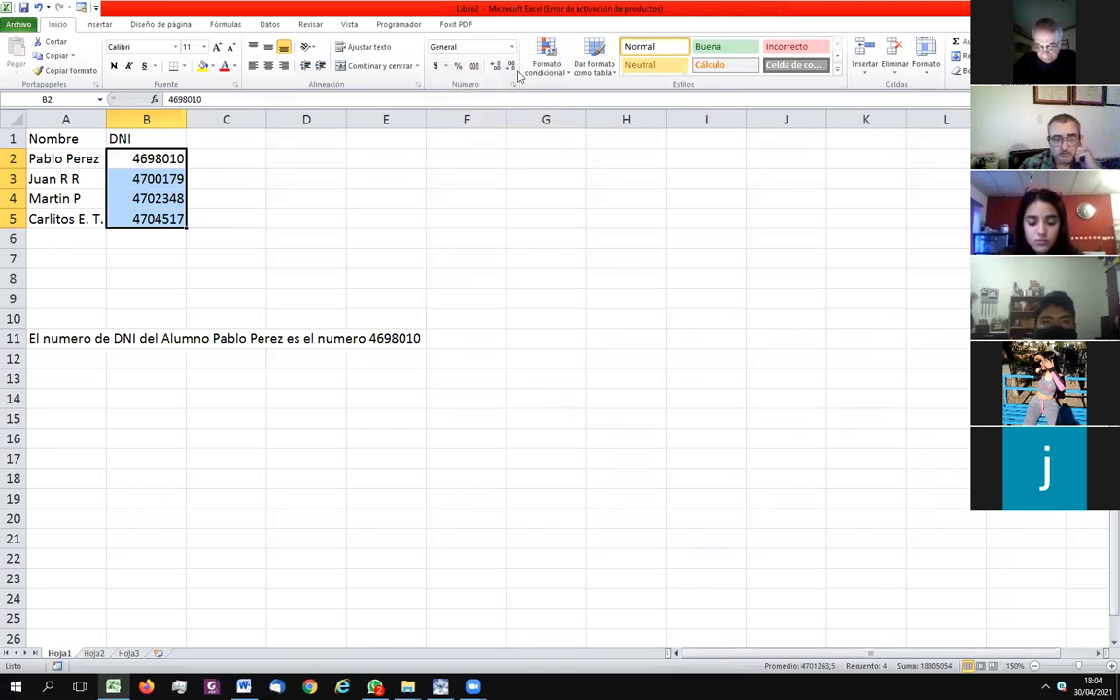
# - Format the selected DNI numbers in B2:B5 with thousands separators and no decimal places
pyautogui.click(474, 67)
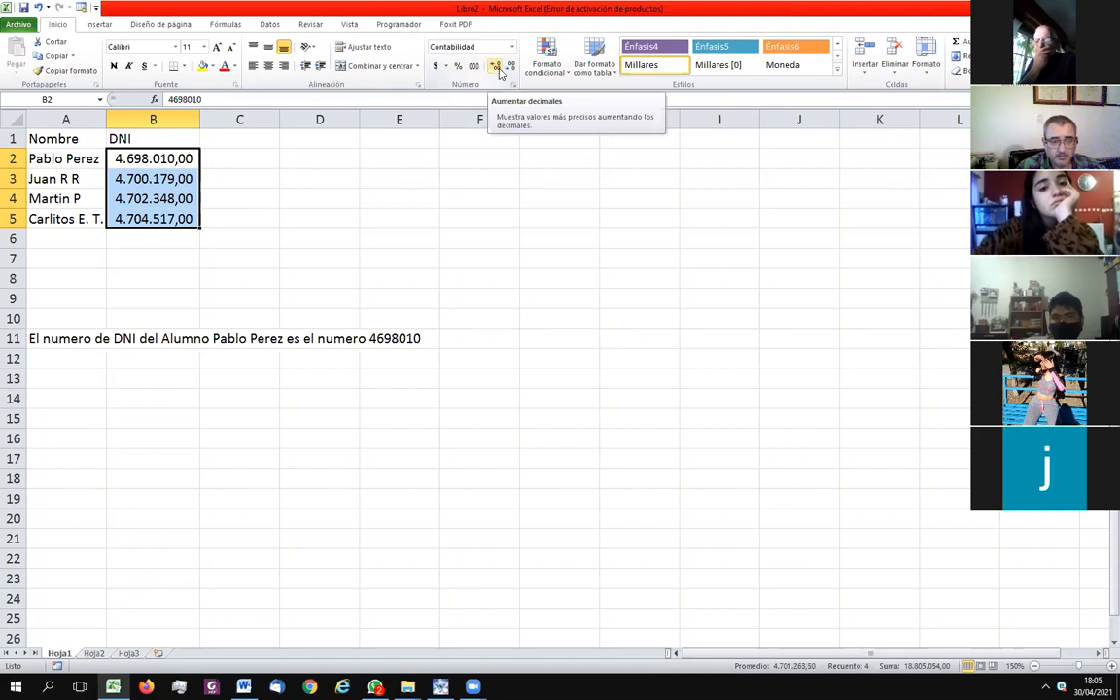
pyautogui.click(499, 67)
pyautogui.click(511, 68)
pyautogui.click(510, 68)
pyautogui.click(510, 67)
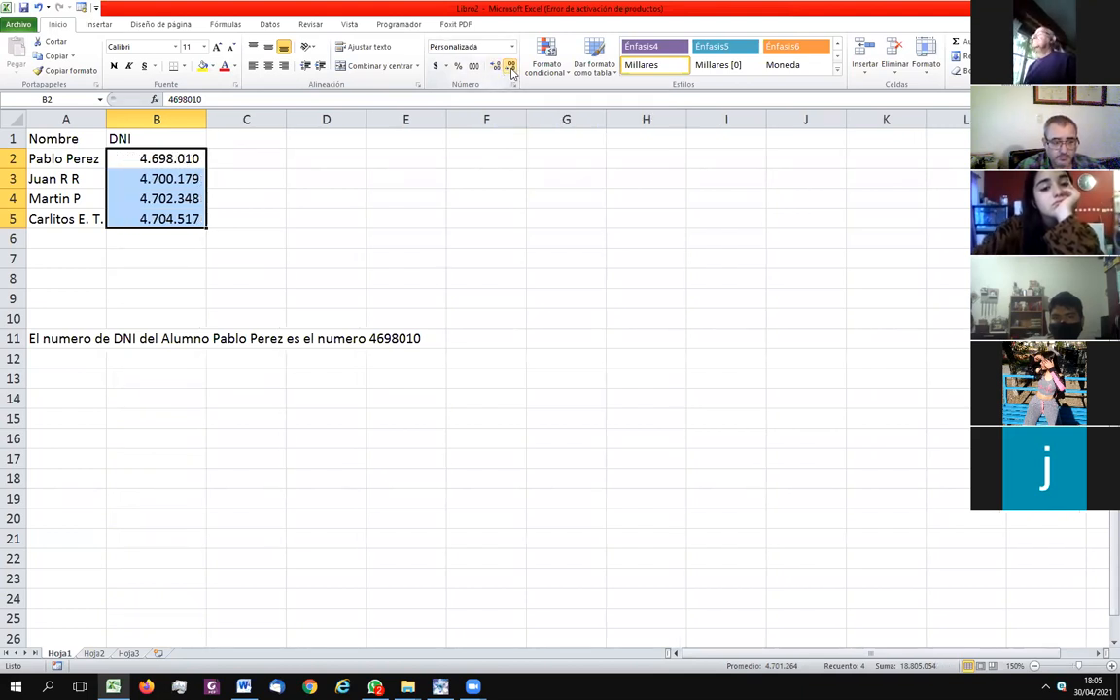
pyautogui.click(359, 193)
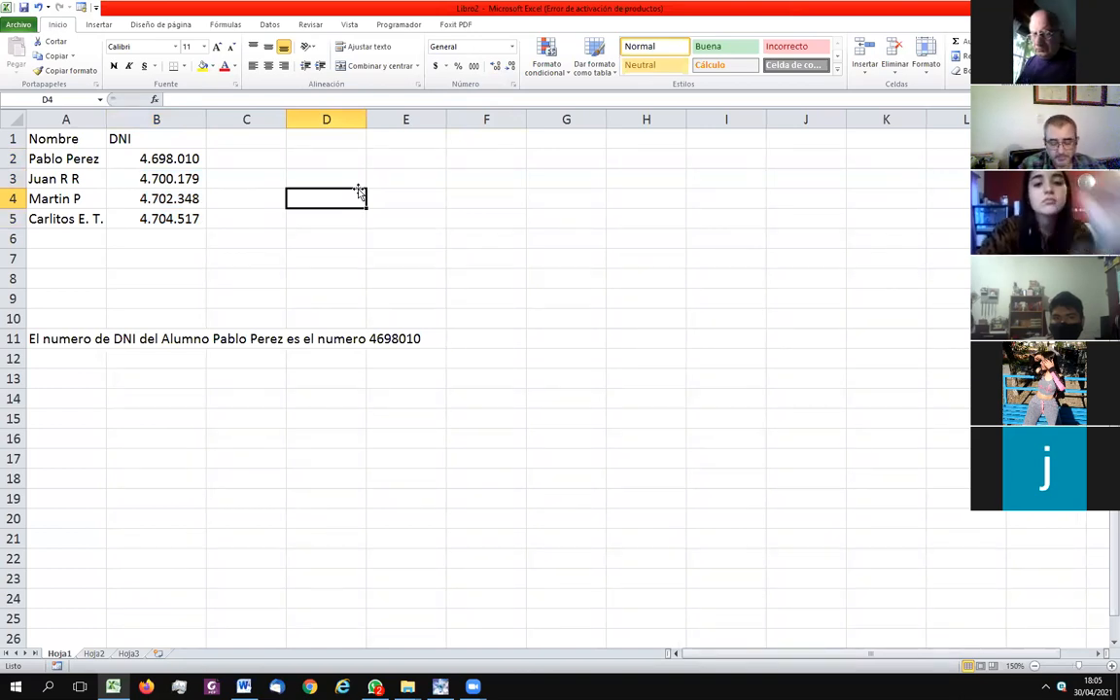
# - Turn the DNI value in B2 into a formula that multiplies the existing number by 10
pyautogui.click(170, 158)
pyautogui.press('F2')
pyautogui.press('Escape')
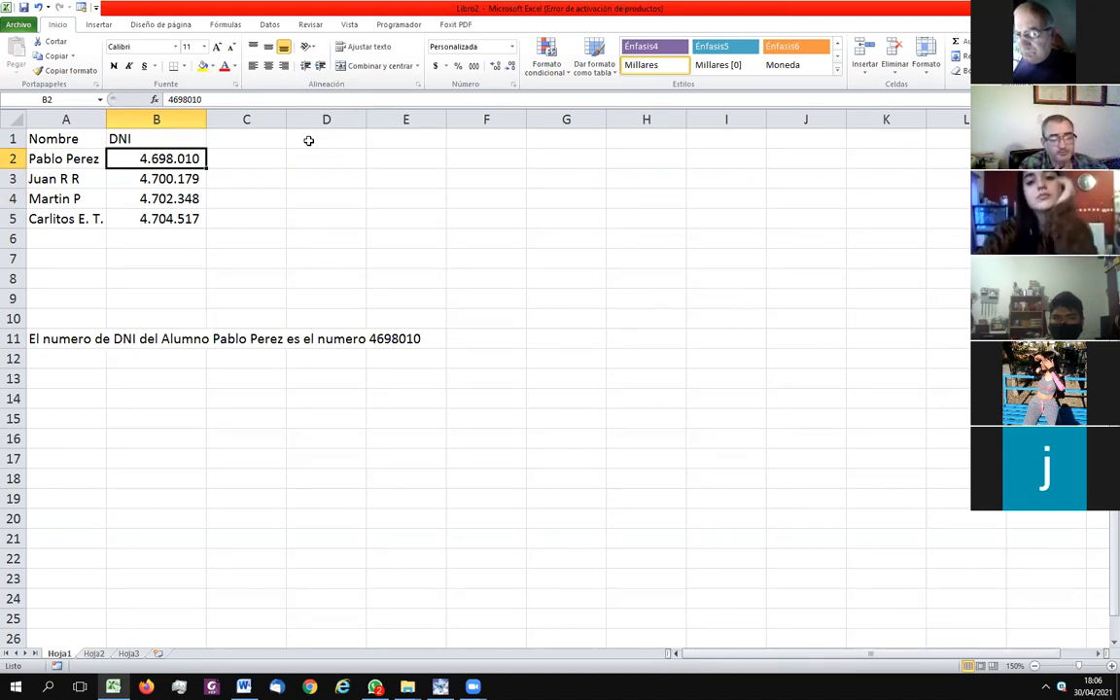
pyautogui.press('F2')
pyautogui.press('Left')
pyautogui.press('Left')
pyautogui.press('Left')
pyautogui.press('Left')
pyautogui.press('Left')
pyautogui.press('Left')
pyautogui.press('Left')
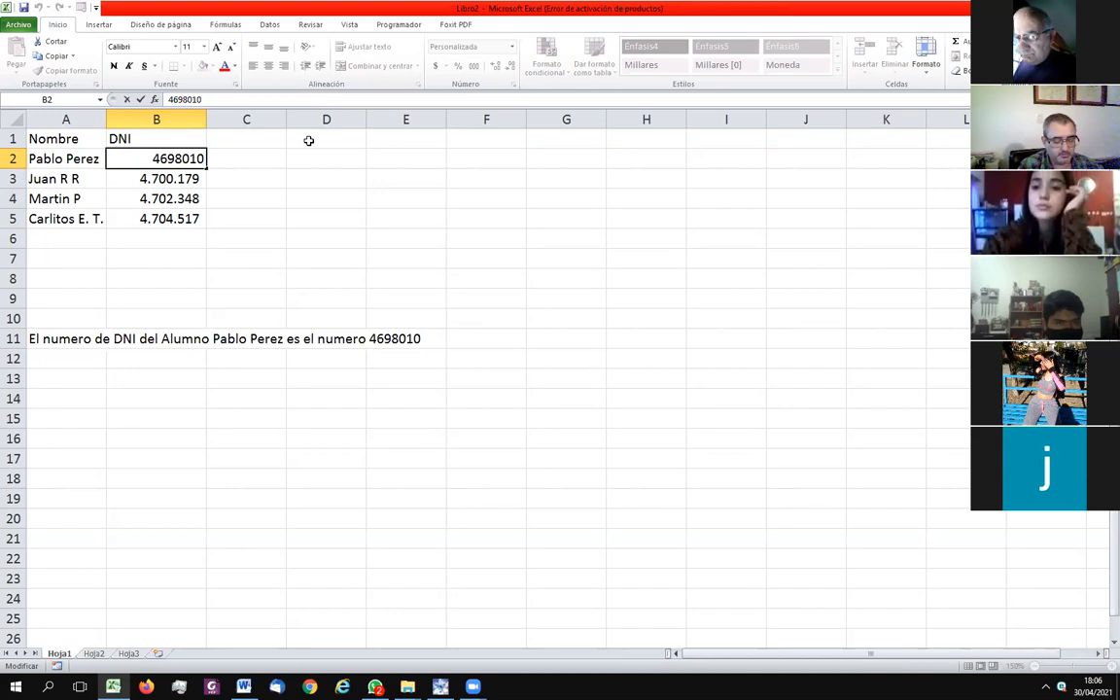
pyautogui.write('=')
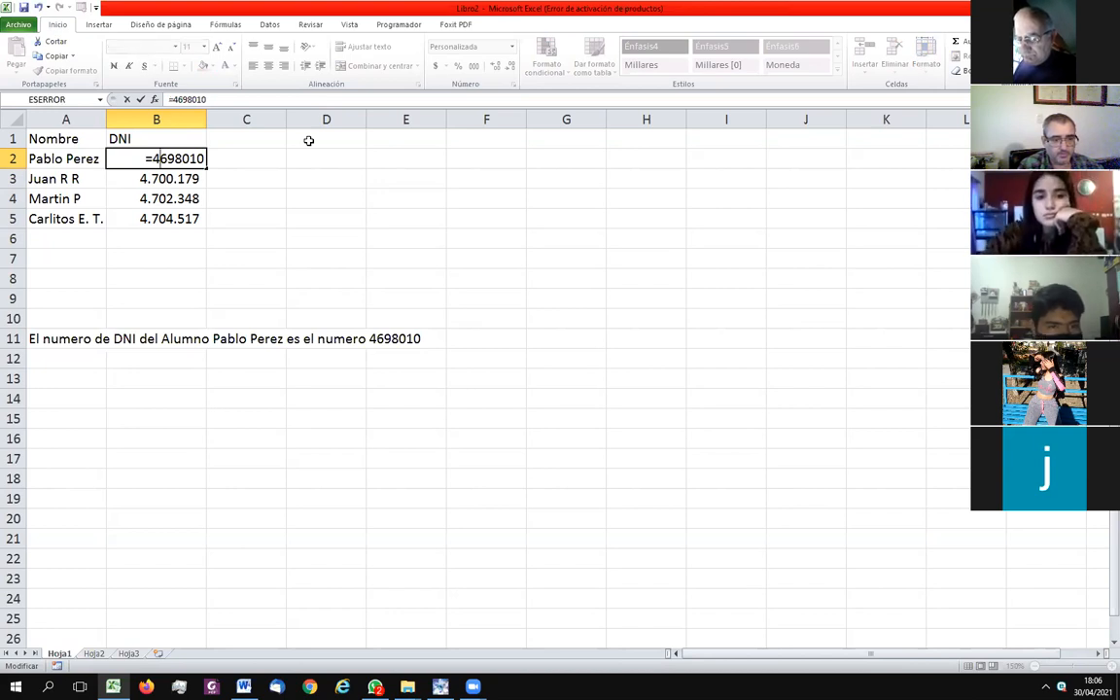
pyautogui.press('End')
pyautogui.write('*10')
pyautogui.press('Return')
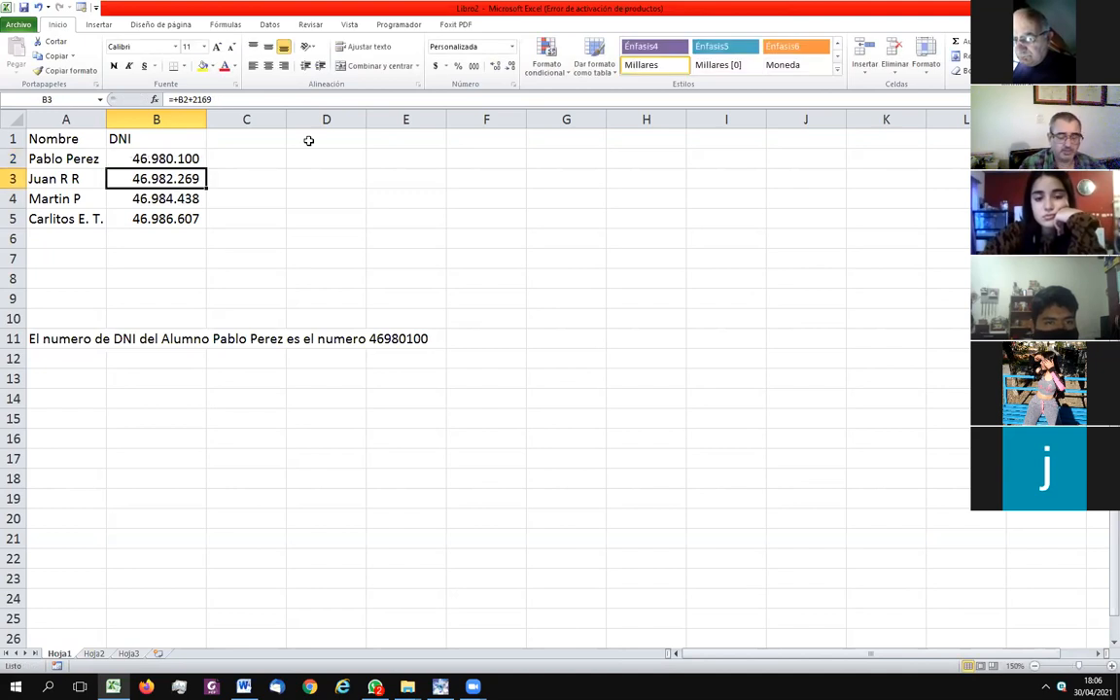
# - Examine the contents of the DNI cells B2:B5 and compare them with the sentence in A11
pyautogui.press('Up')
pyautogui.press('Down')
pyautogui.press('Down')
pyautogui.press('Down')
pyautogui.press('Up')
pyautogui.press('Up')
pyautogui.press('Up')
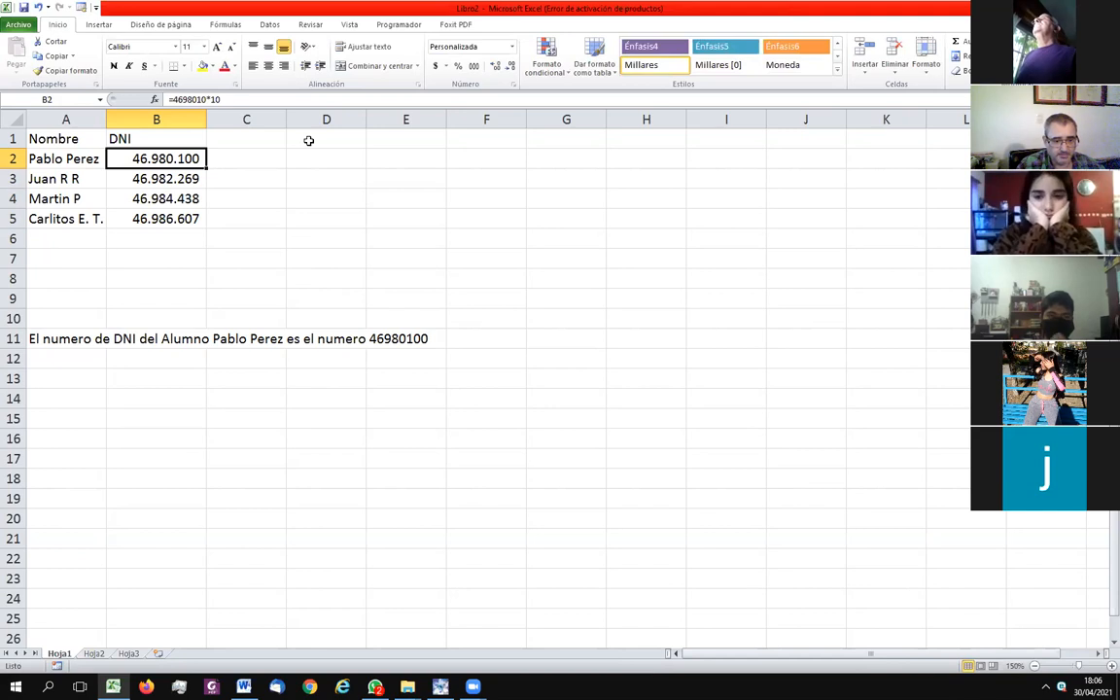
pyautogui.press('Down')
pyautogui.press('Down')
pyautogui.press('Down')
pyautogui.press('Down')
pyautogui.press('Down')
pyautogui.press('Down')
pyautogui.press('Down')
pyautogui.press('Down')
pyautogui.press('Down')
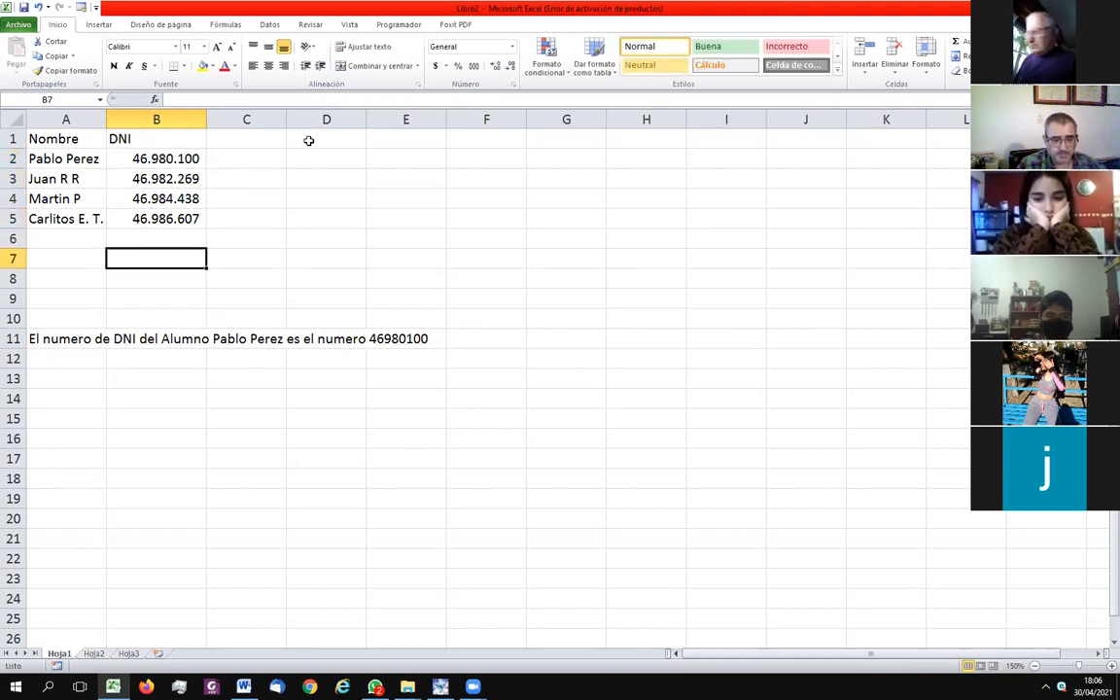
# - Enter the heading "DESARROLLO DE LA FUNCION CONCATENAR()" in A10, above the concatenated sentence
pyautogui.press('Left')
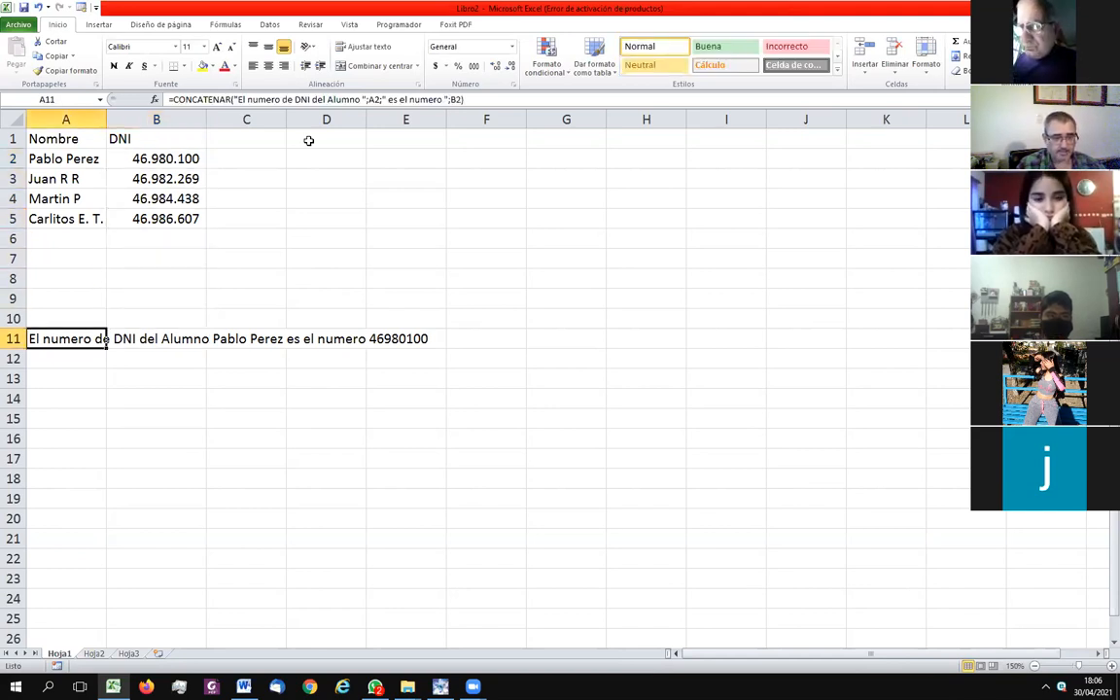
pyautogui.press('Up')
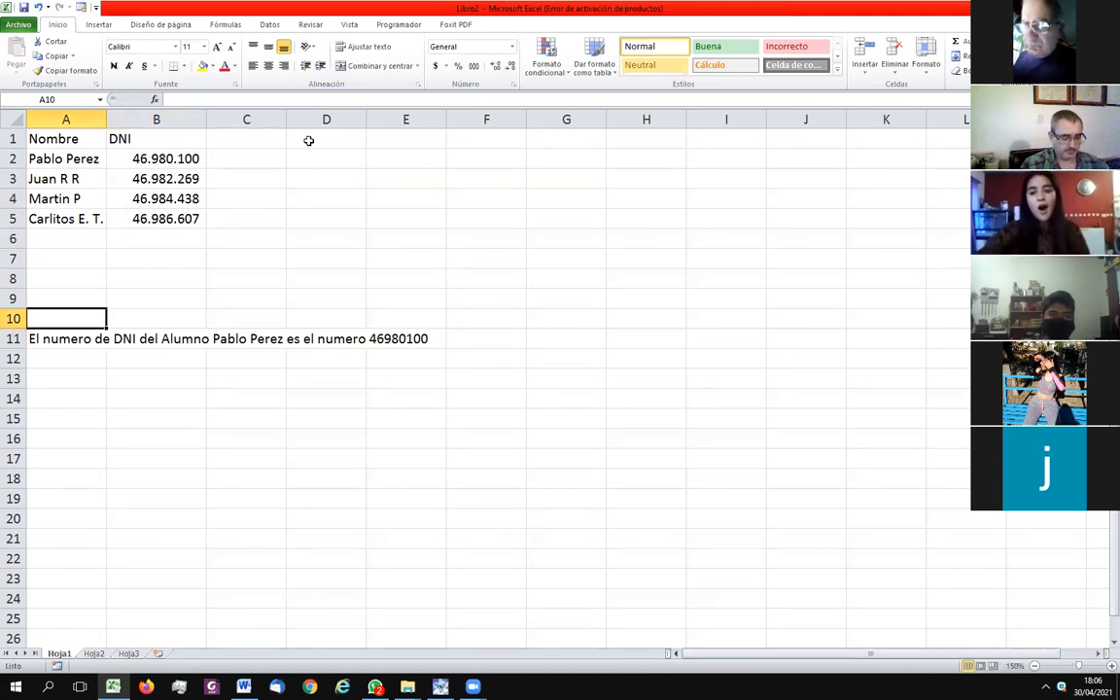
pyautogui.write('DESA')
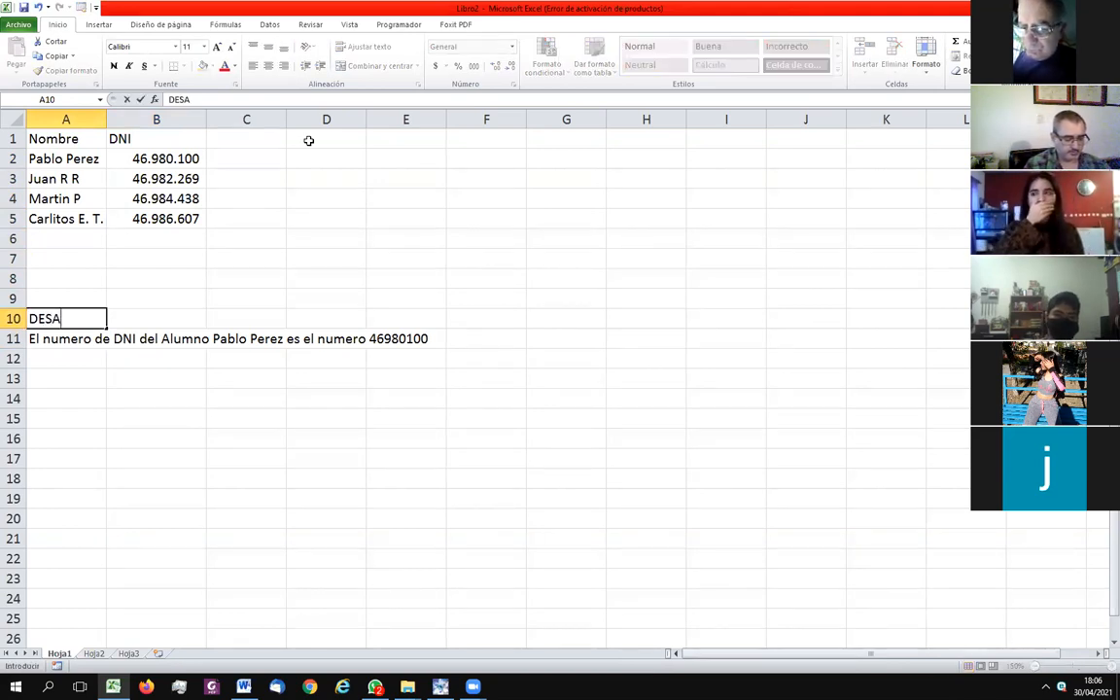
pyautogui.write('RROL')
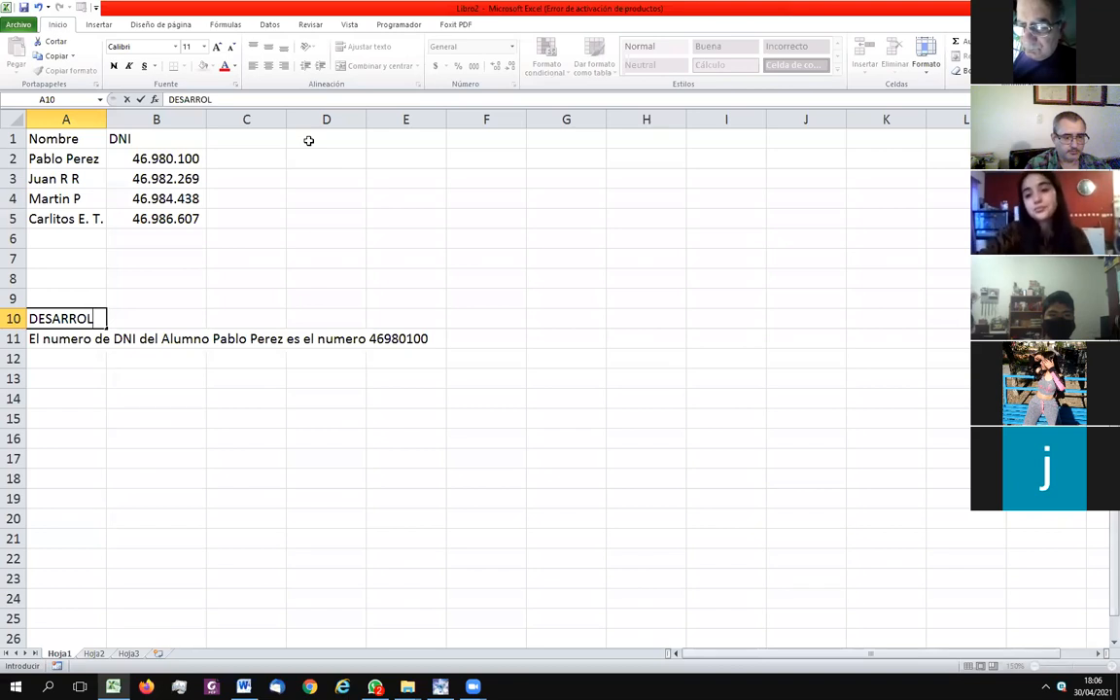
pyautogui.write('LO DE LA ')
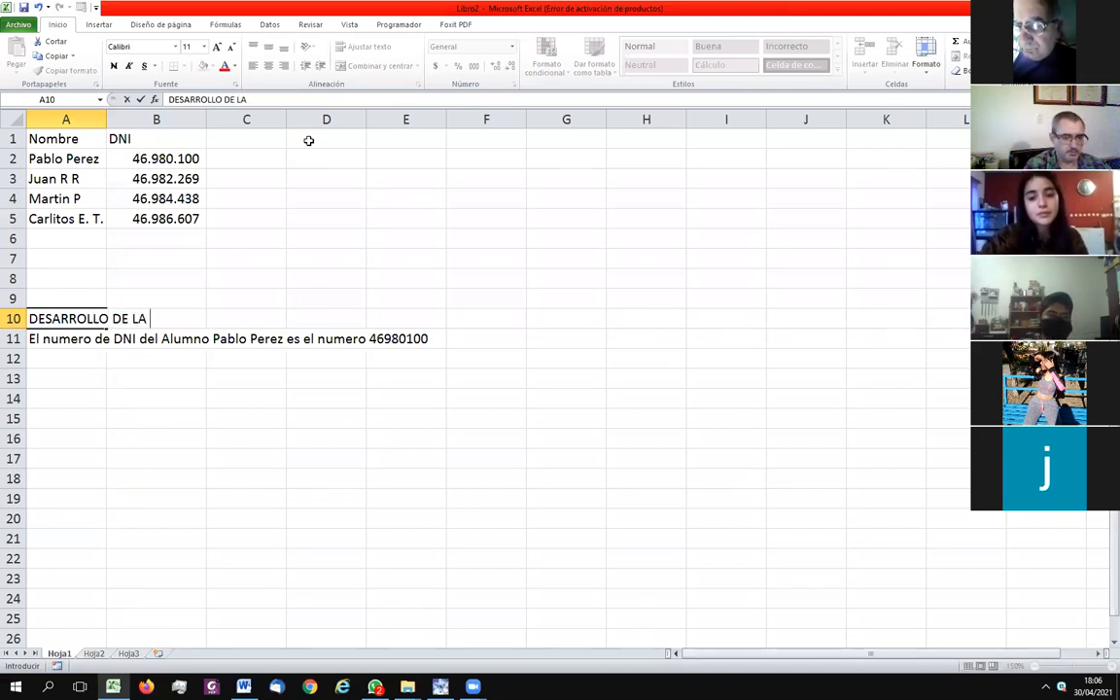
pyautogui.write('FU')
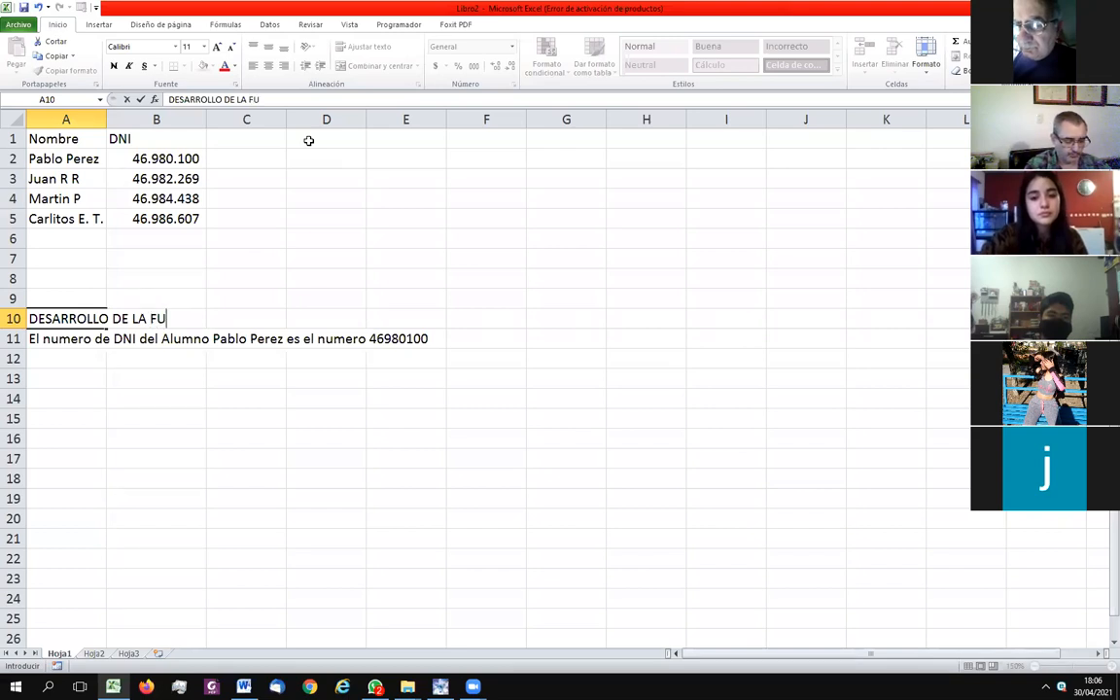
pyautogui.write('NCION CONCATEN')
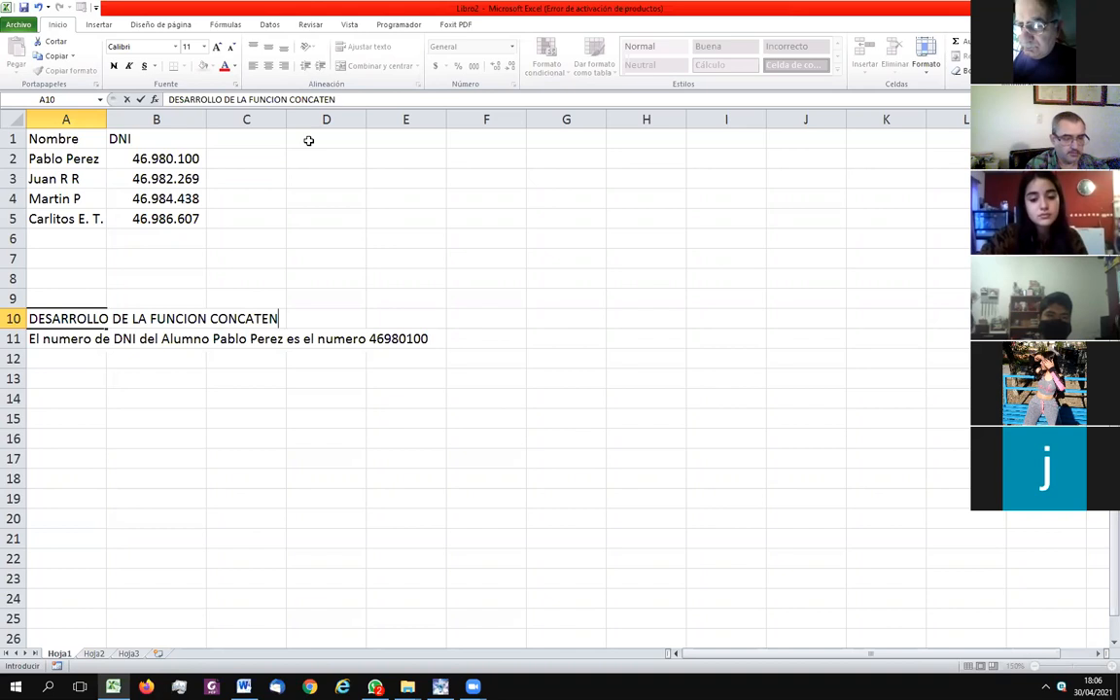
pyautogui.write('AR()')
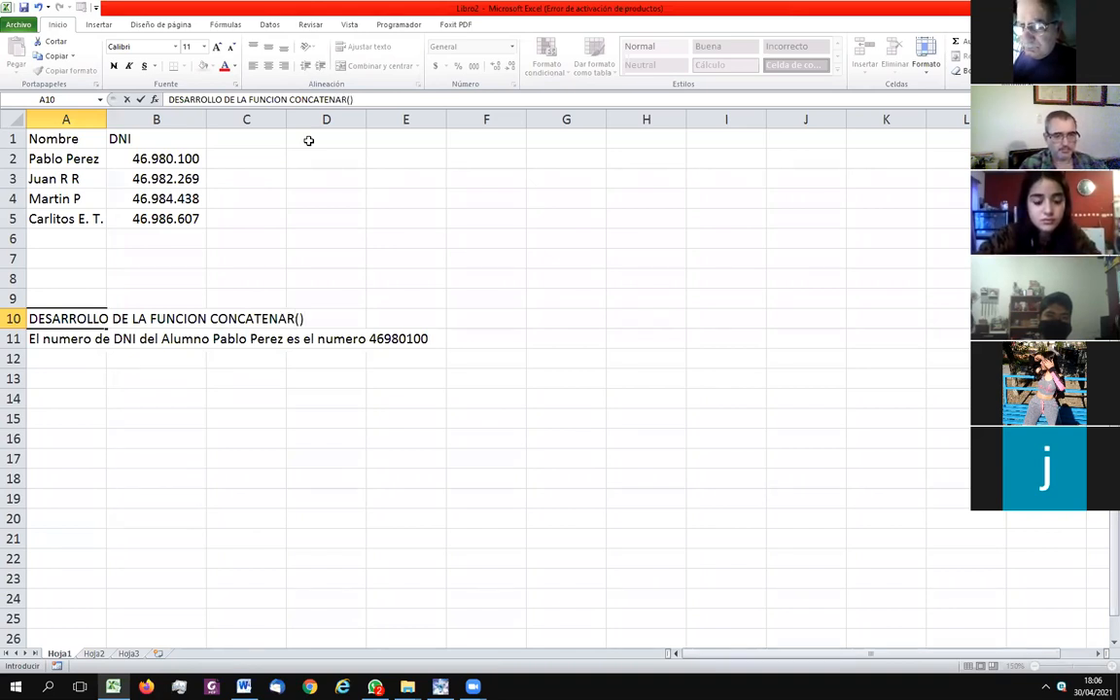
pyautogui.press('Return')
pyautogui.press('Up')
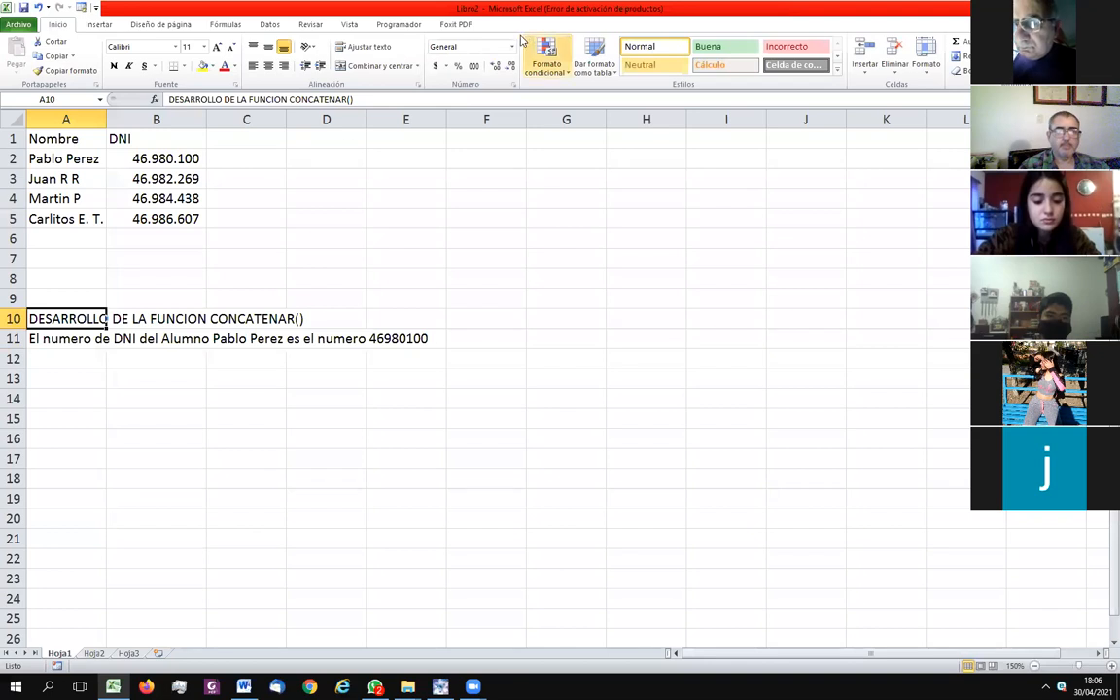
# - Run the spelling check, changing FUNCION to FUNCIÓN in A10 and accepting the accented surname suggestion in A2, and end the check at A3
pyautogui.click(298, 26)
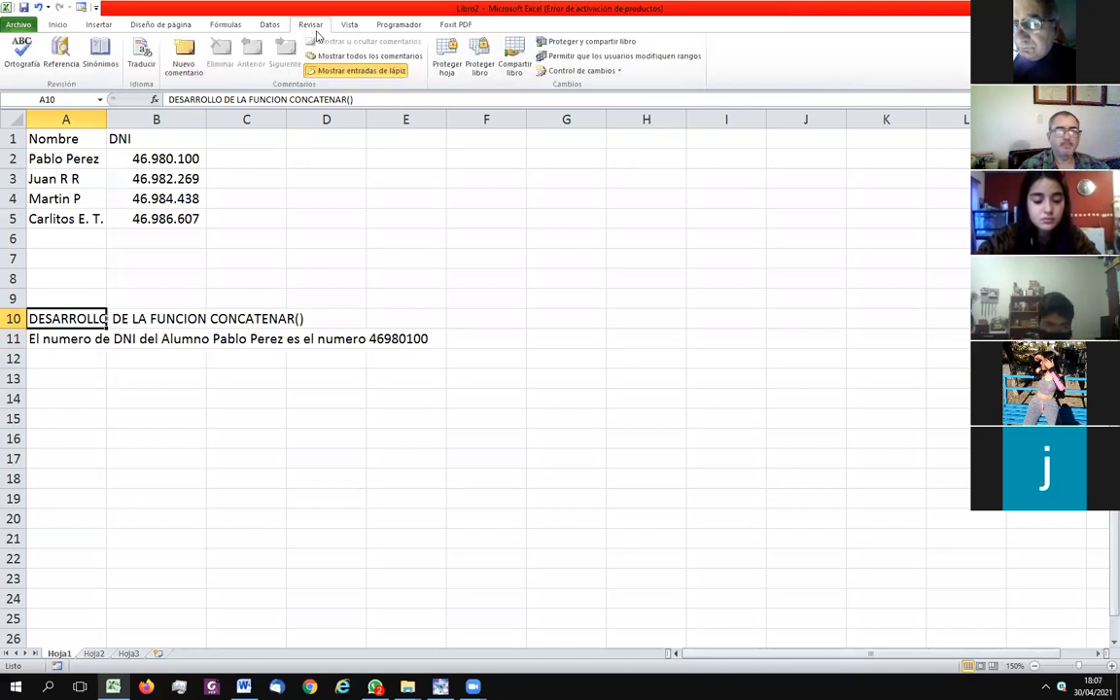
pyautogui.click(22, 49)
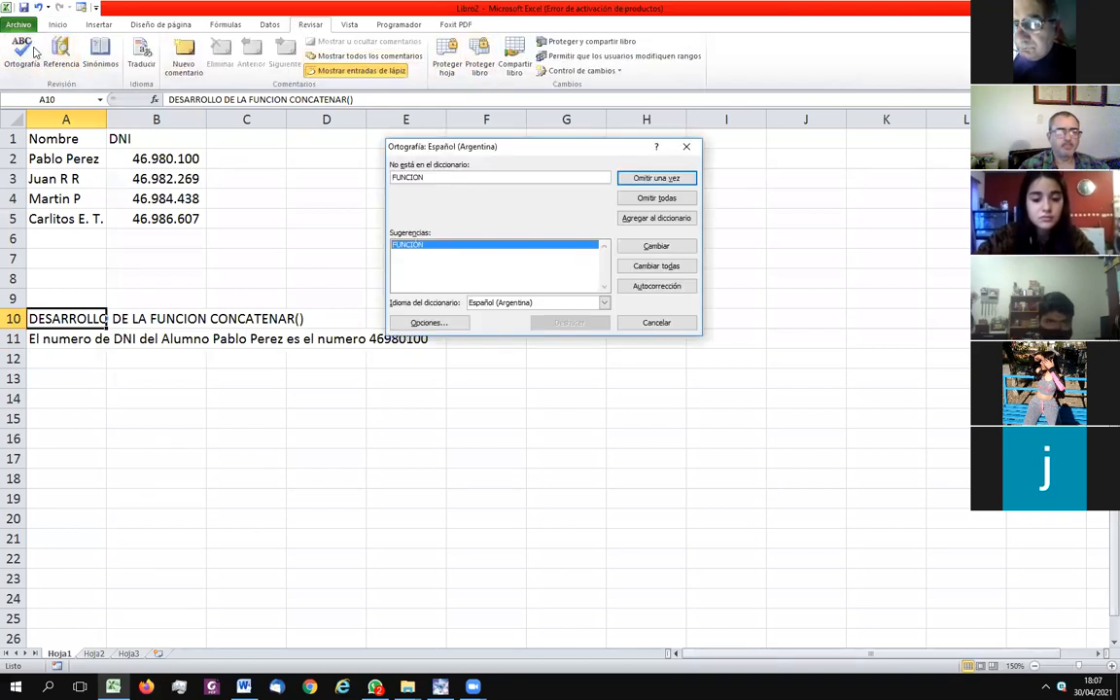
pyautogui.click(657, 246)
pyautogui.click(530, 379)
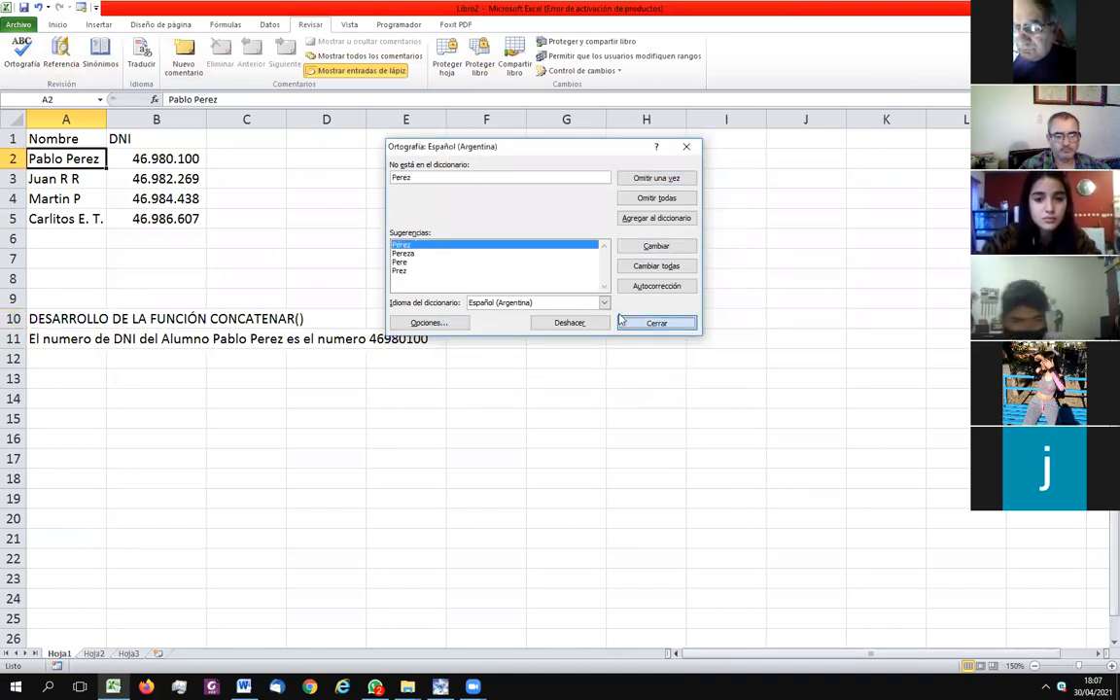
pyautogui.click(651, 248)
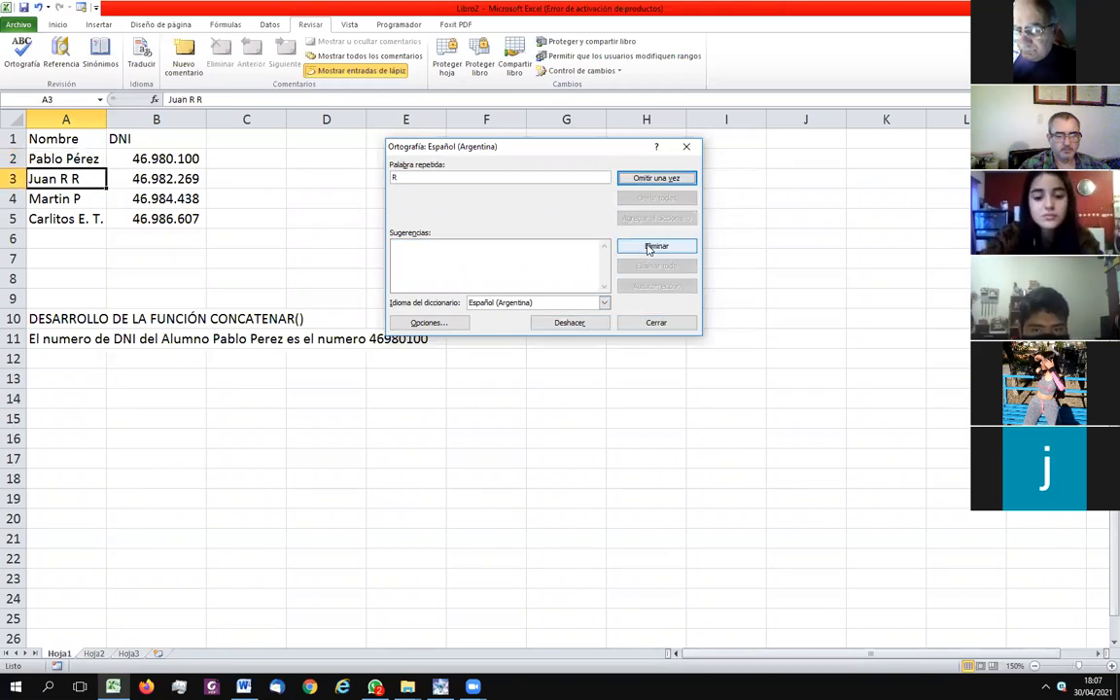
pyautogui.click(687, 149)
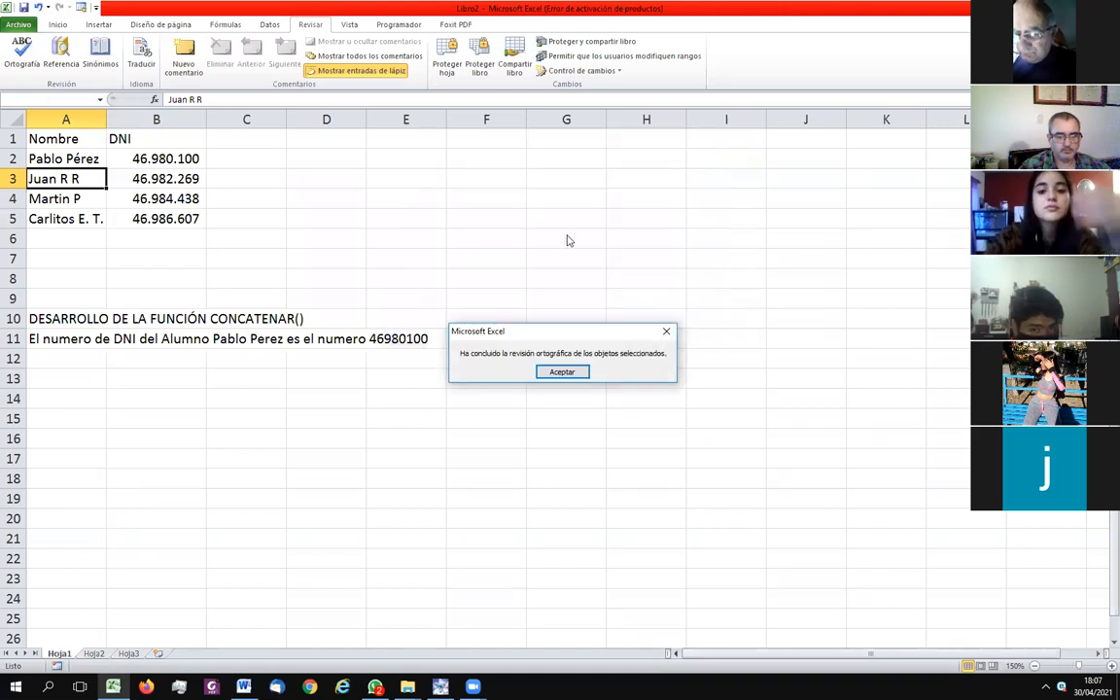
pyautogui.click(562, 371)
# - Examine the CONCATENAR formula in A11 and the cells its sentence spills across
pyautogui.click(445, 337)
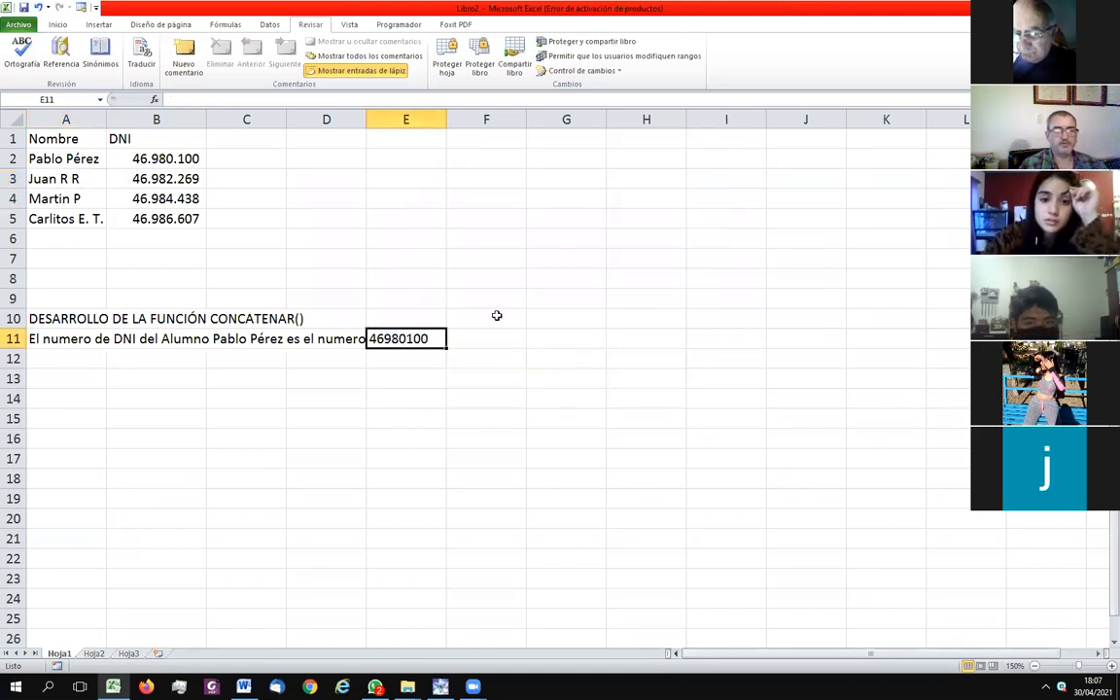
pyautogui.press('Left')
pyautogui.press('Left')
pyautogui.press('Left')
pyautogui.press('Left')
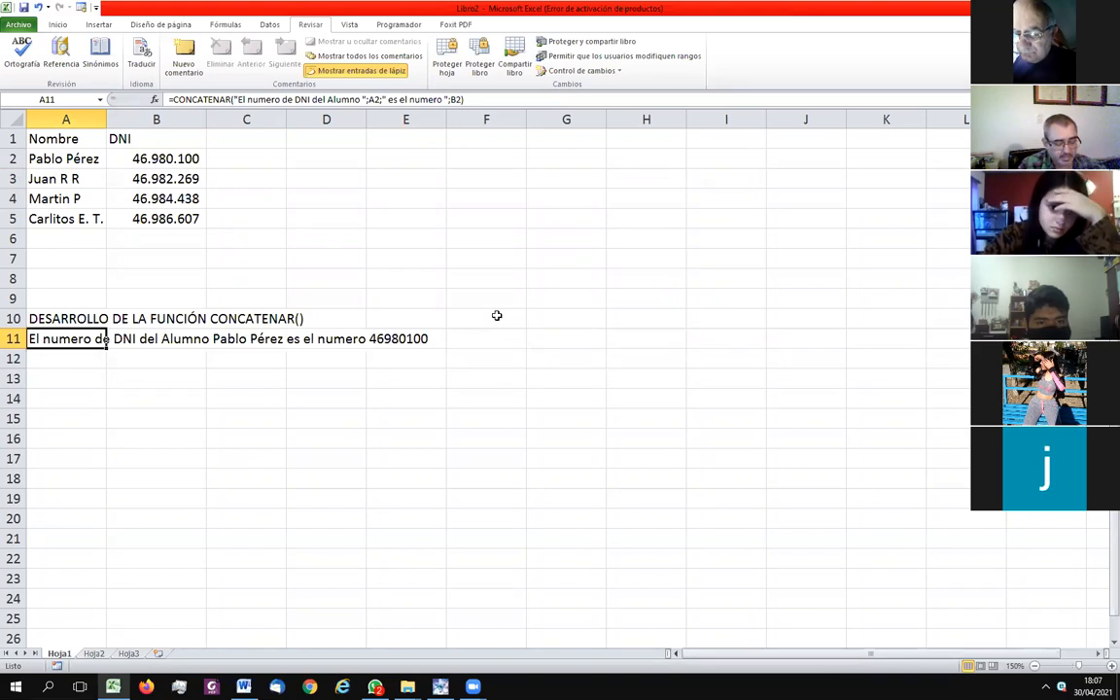
pyautogui.press('F2')
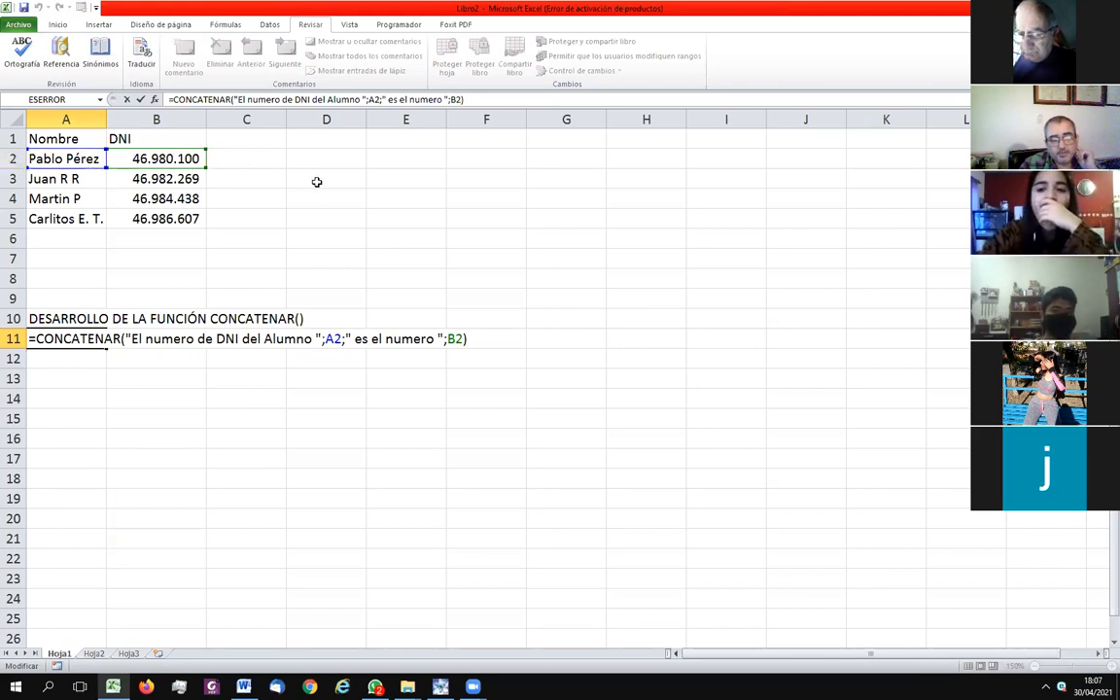
pyautogui.press('Return')
pyautogui.press('Up')
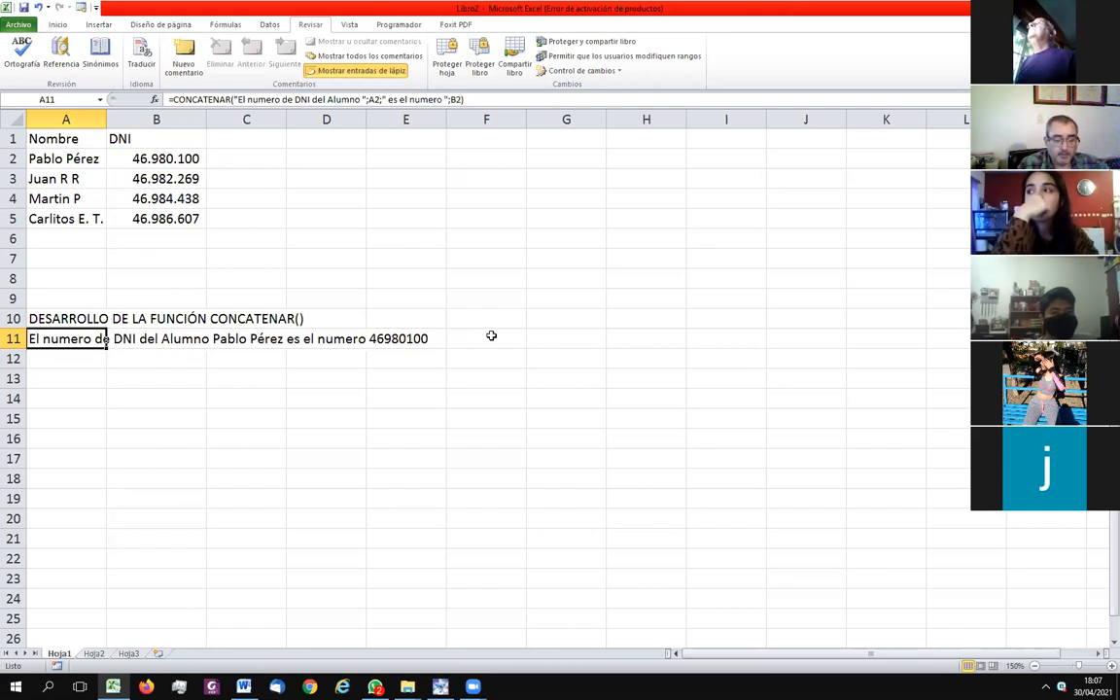
pyautogui.press('Right')
pyautogui.press('Right')
pyautogui.press('Right')
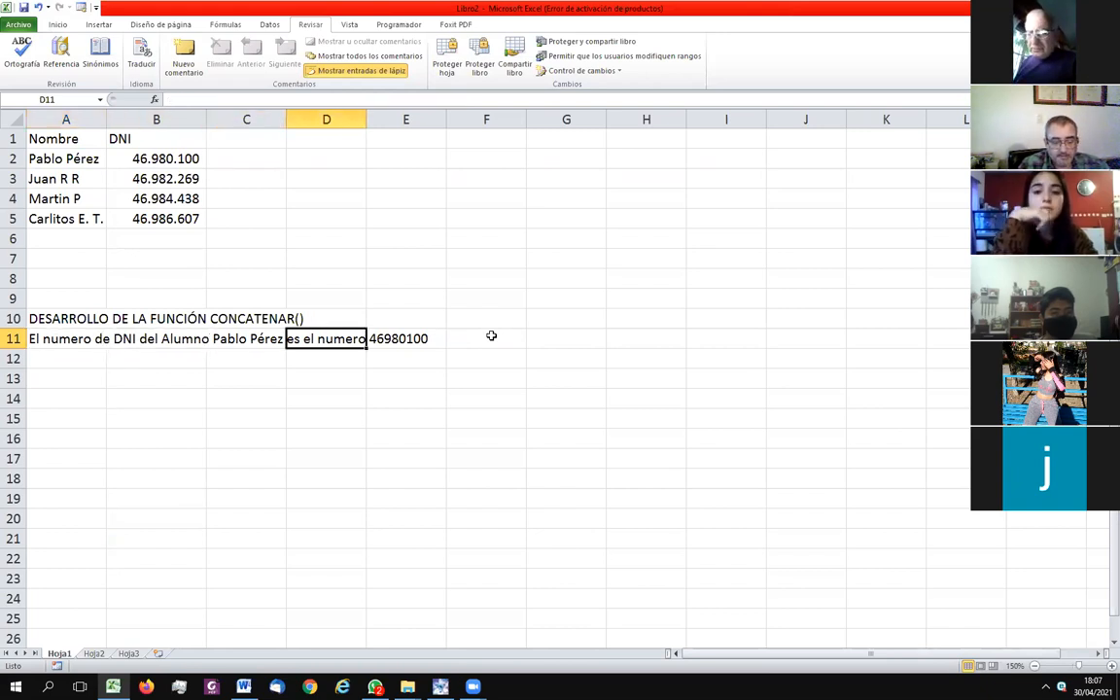
pyautogui.press('Left')
pyautogui.press('Left')
pyautogui.press('Left')
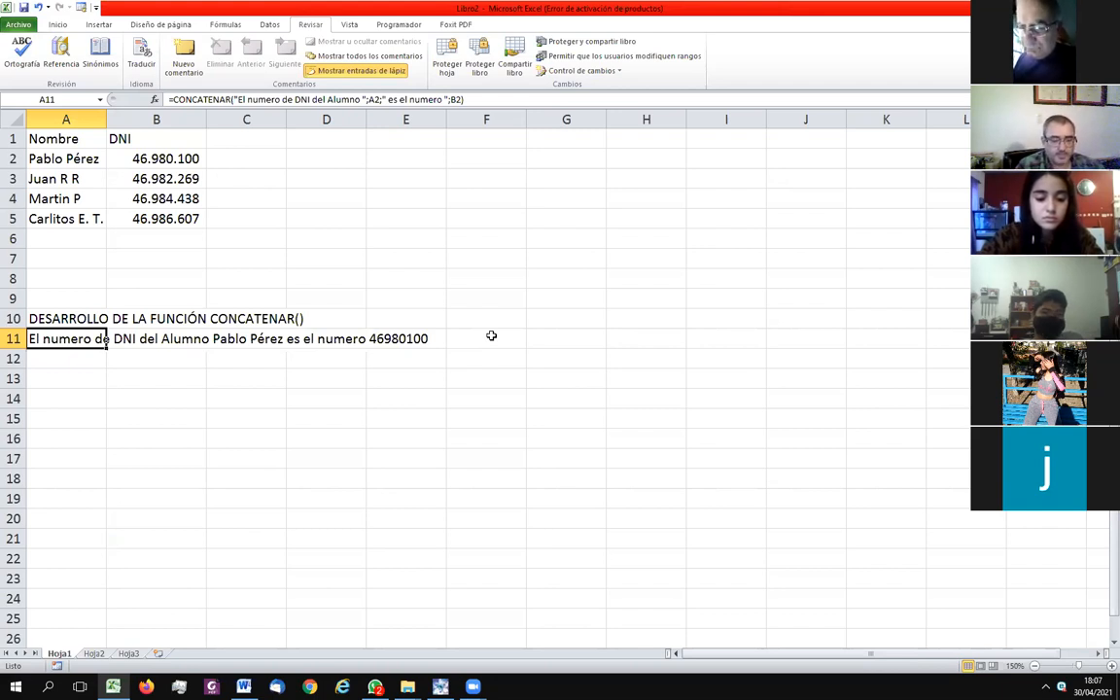
# - Insert the opening of a TEXTO function before the B2 reference in the CONCATENAR formula in A11
pyautogui.press('F2')
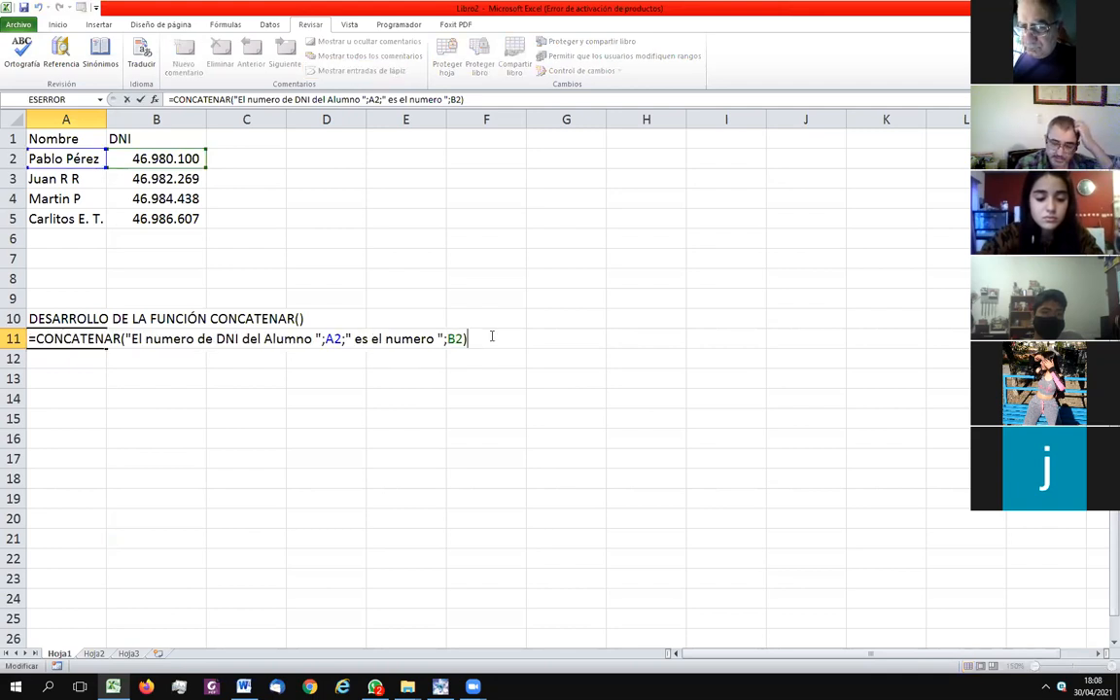
pyautogui.press('Left')
pyautogui.press('Left')
pyautogui.press('Left')
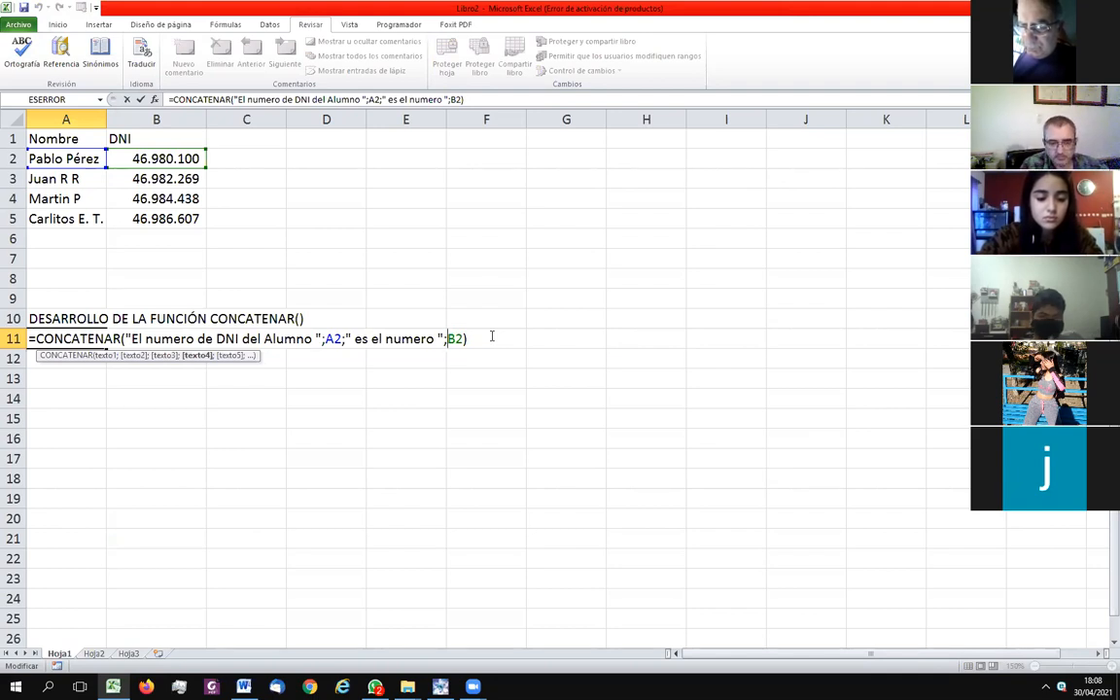
pyautogui.write('TEXTO')
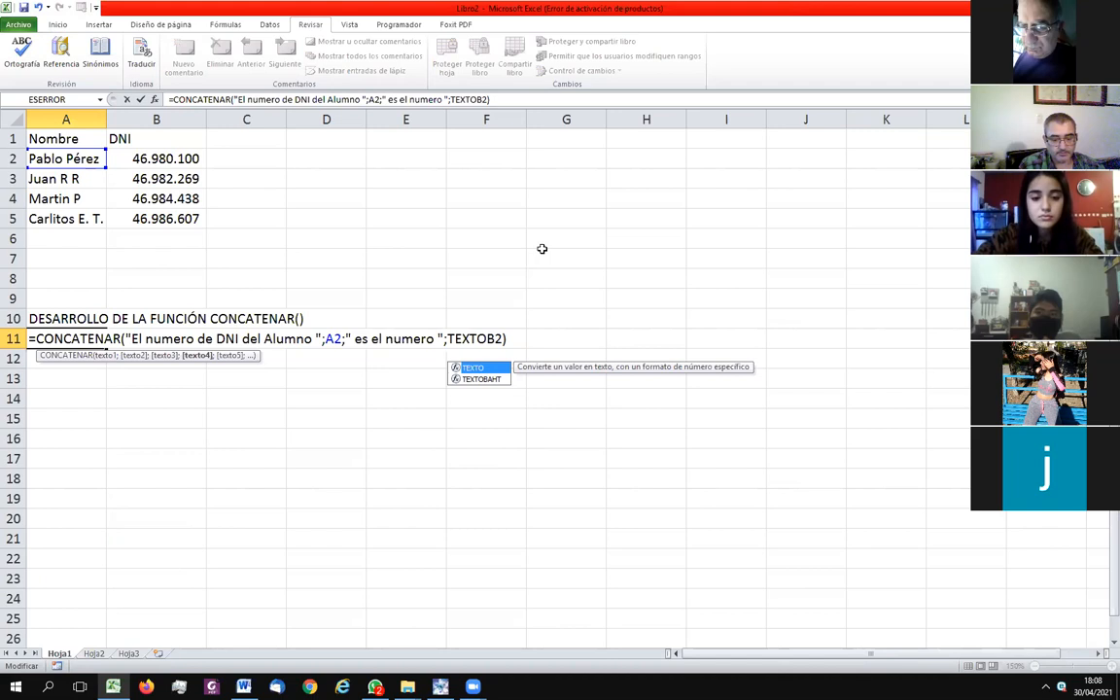
pyautogui.write('(')
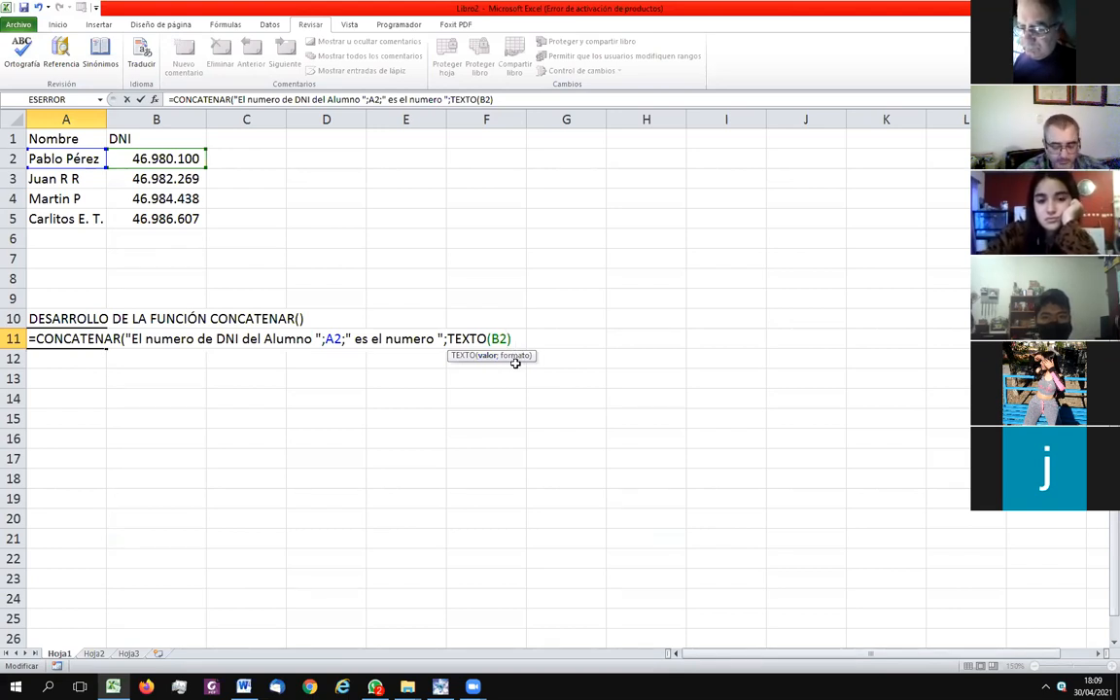
# - Add the format "99.999.999" as the second TEXTO argument and commit the A11 formula, accepting the proposed correction with the extra closing parenthesis
pyautogui.write(';')
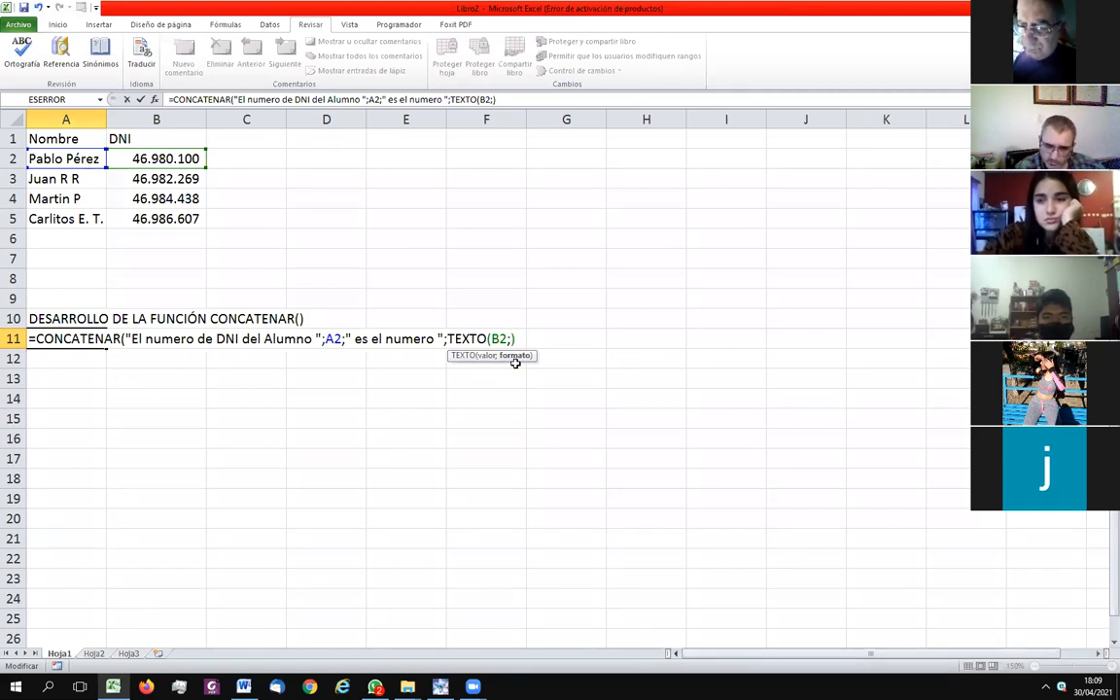
pyautogui.write('"')
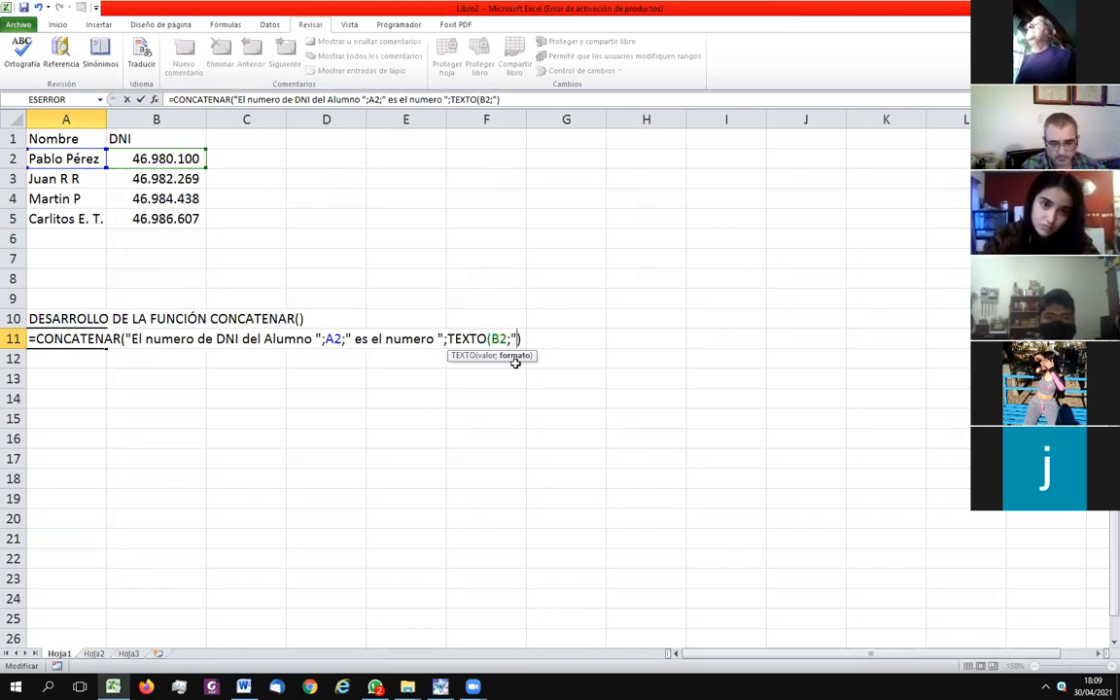
pyautogui.write('99.')
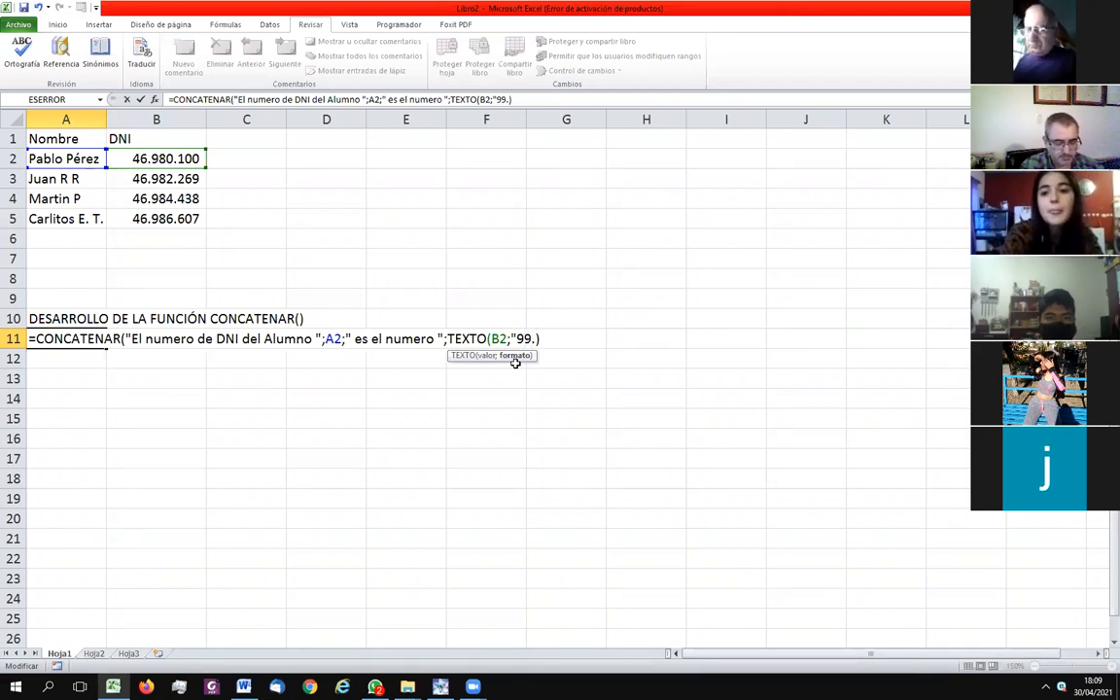
pyautogui.write('999')
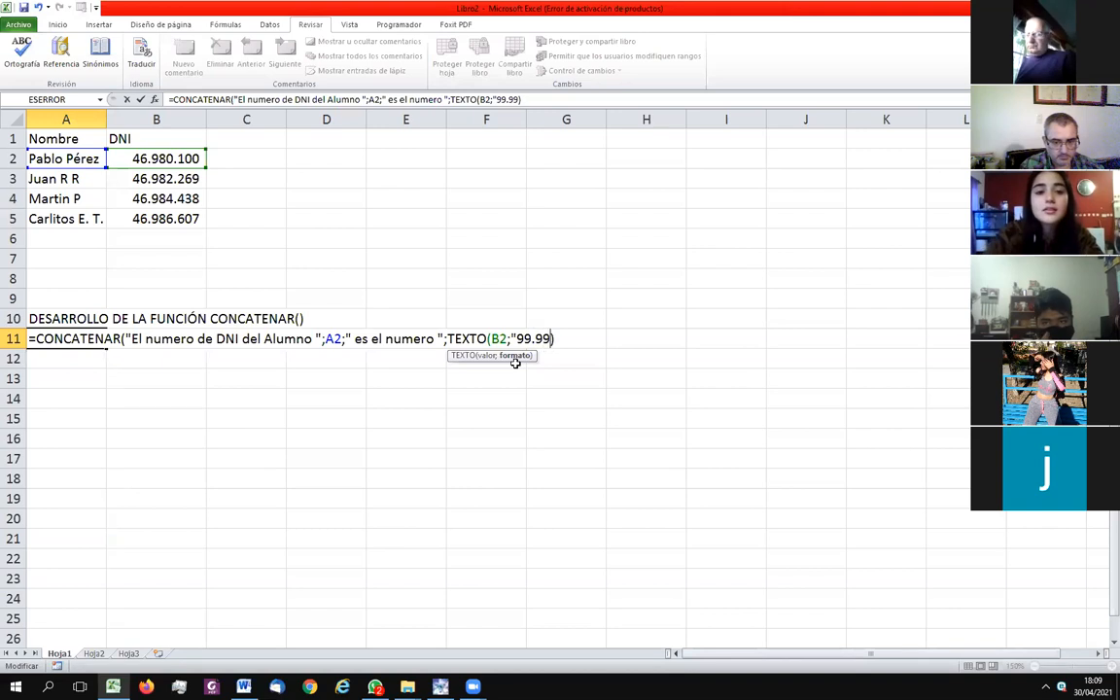
pyautogui.write('.99')
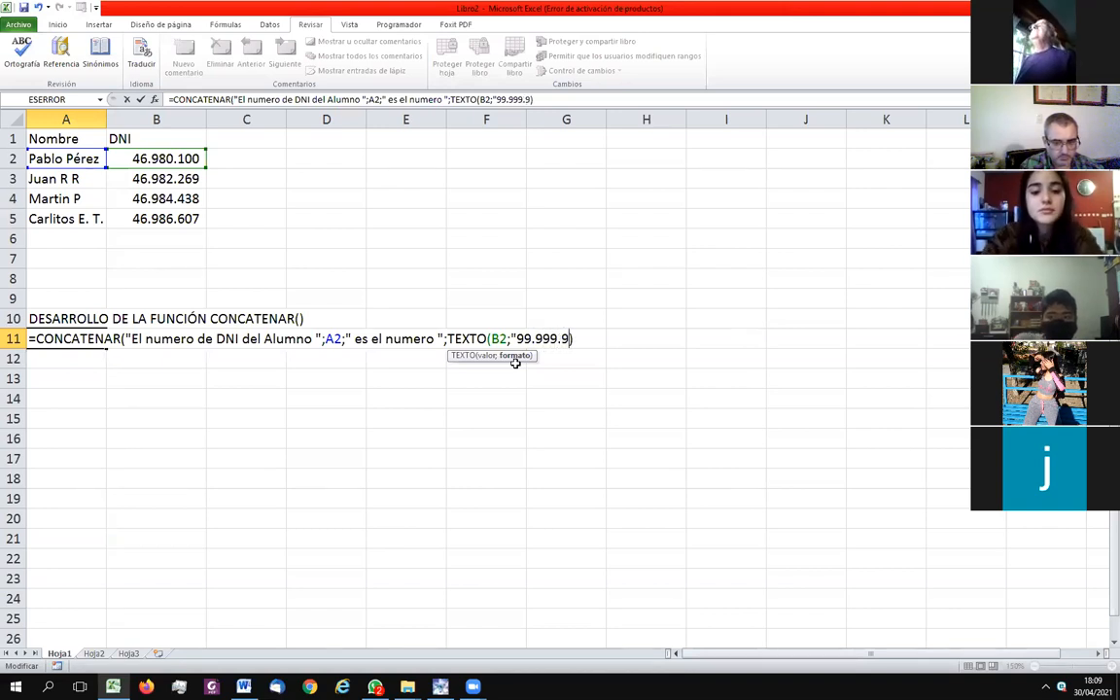
pyautogui.write('9')
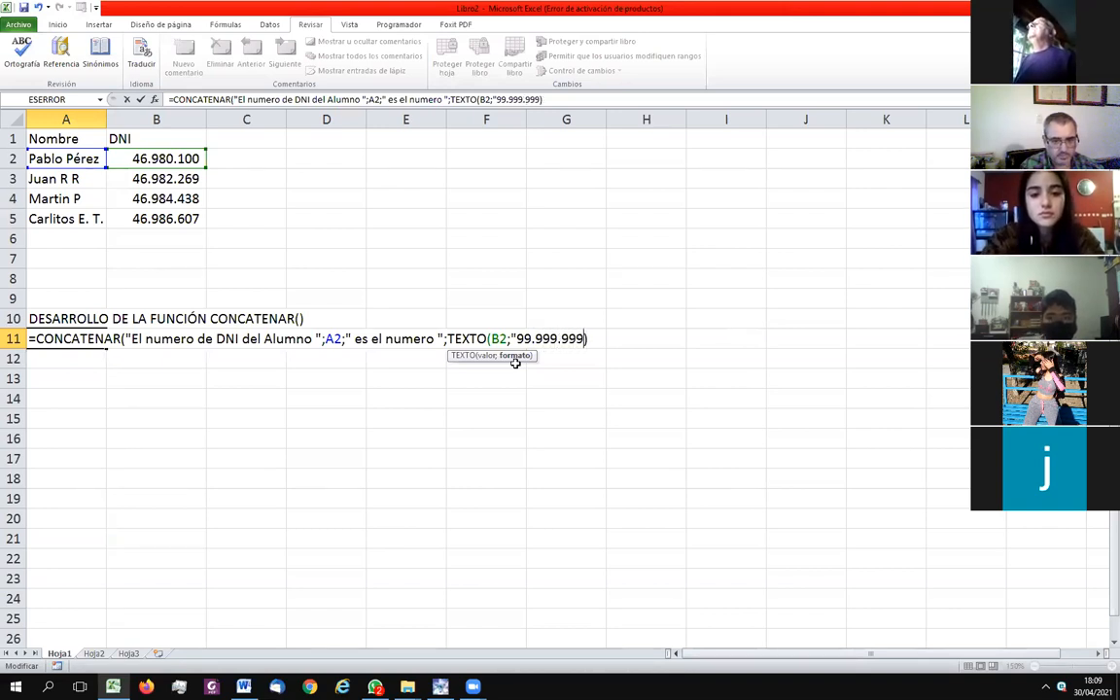
pyautogui.write('"')
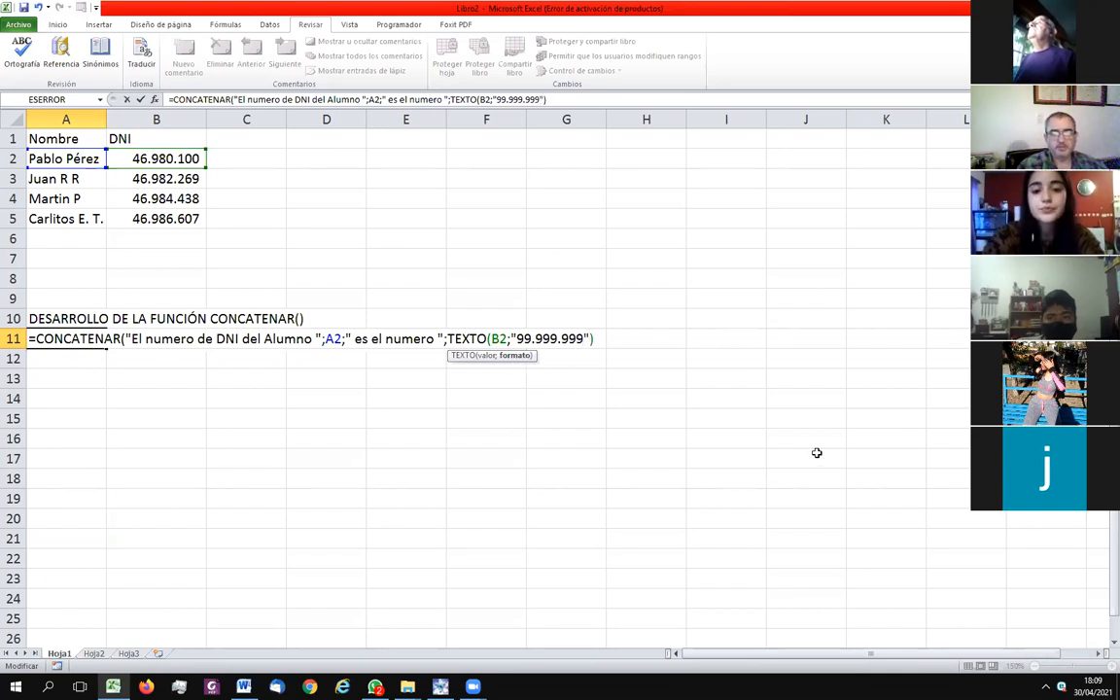
pyautogui.write(')')
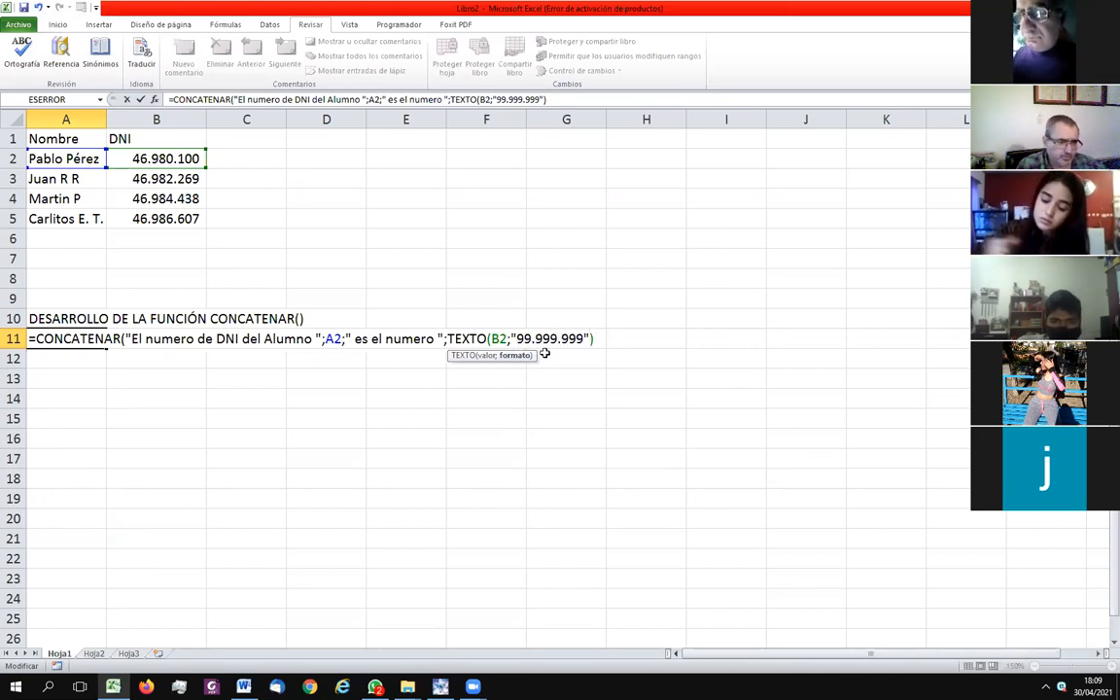
pyautogui.press('Return')
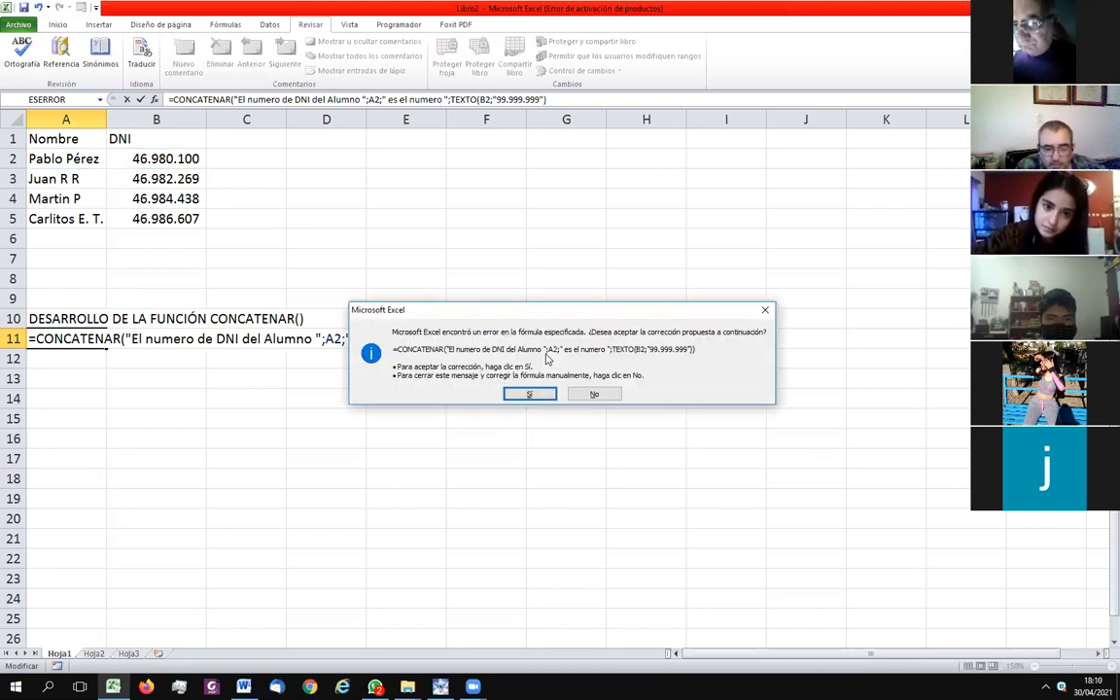
pyautogui.press('Return')
pyautogui.press('Up')
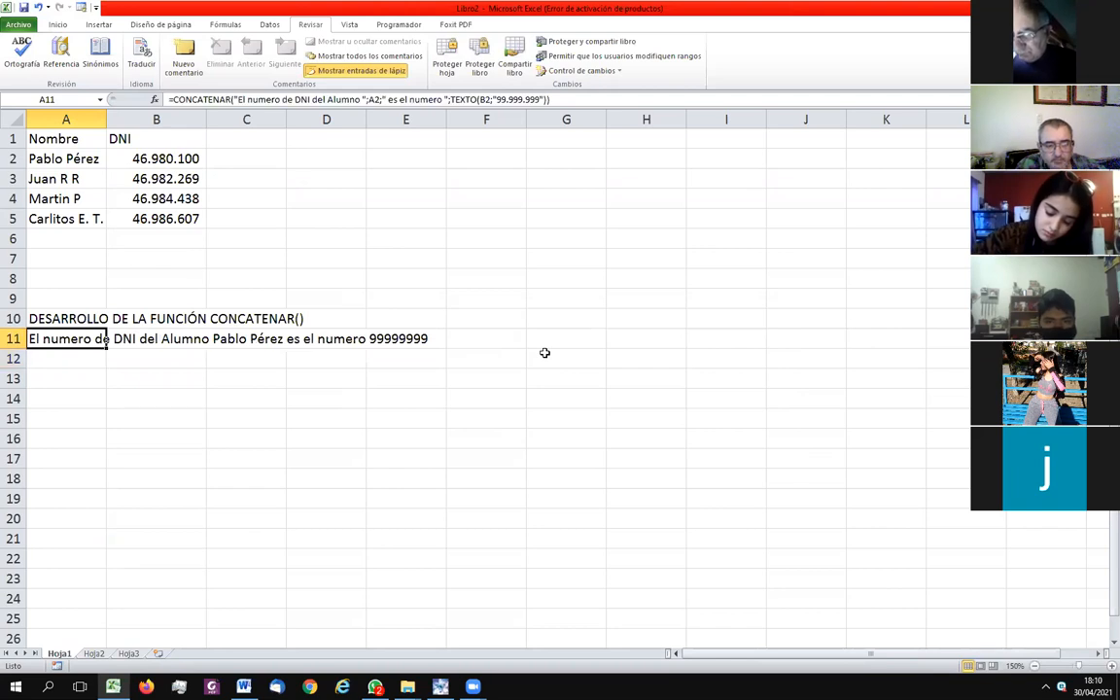
# - Examine the format argument of the TEXTO function in the A11 formula and recommit the formula as it is
pyautogui.press('F2')
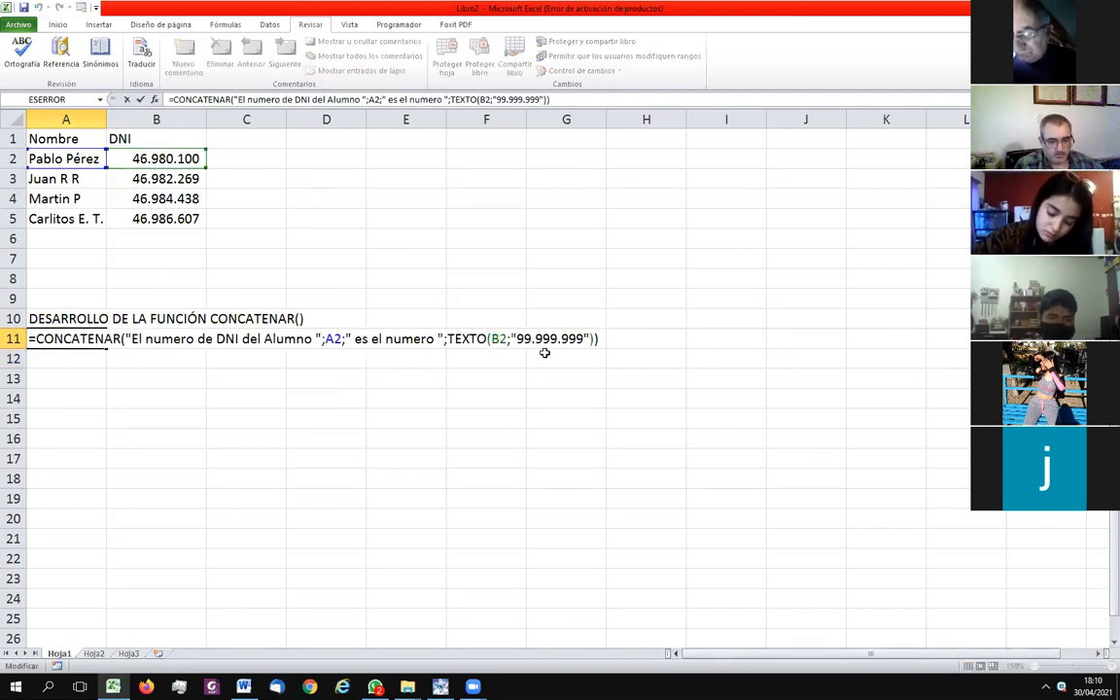
pyautogui.press('Left')
pyautogui.press('Left')
pyautogui.press('Left')
pyautogui.press('Left')
pyautogui.press('Left')
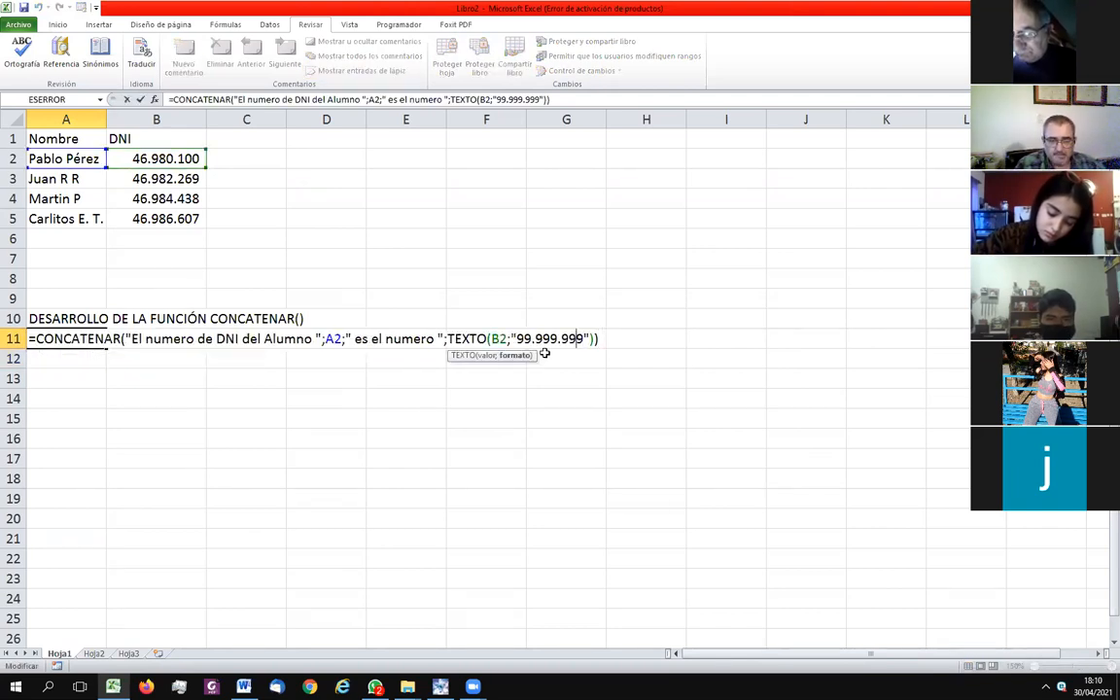
pyautogui.press('Return')
pyautogui.press('Up')
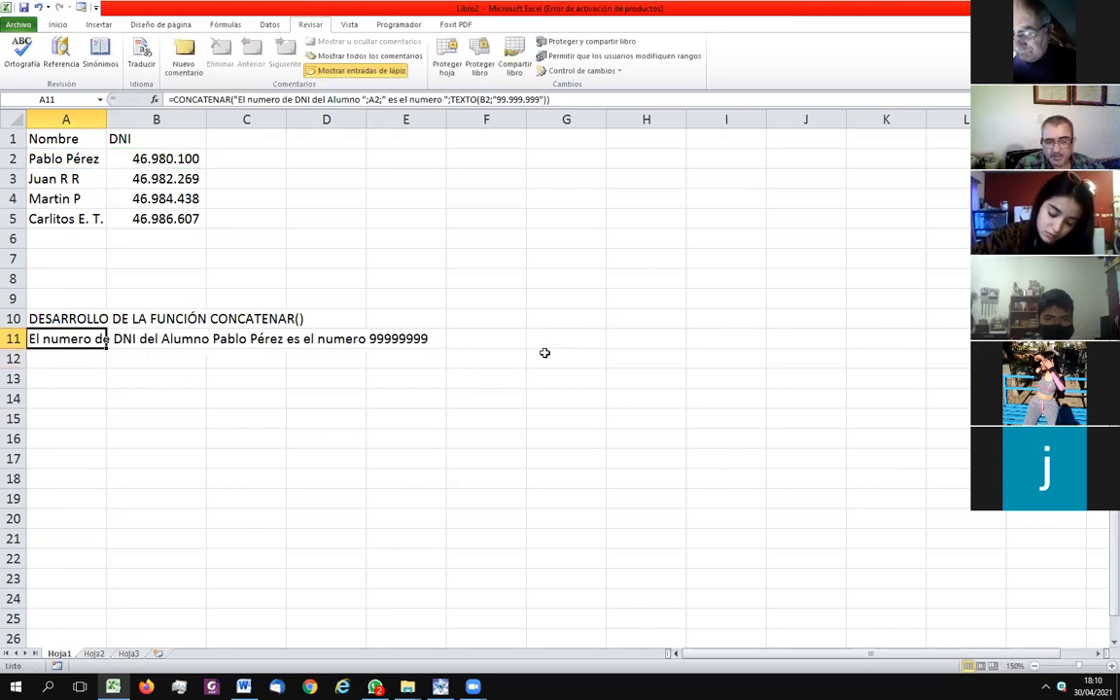
# - Delete the leading 99.999 from the TEXTO format in the A11 formula, leaving only ".999" between the quotation marks
pyautogui.press('F2')
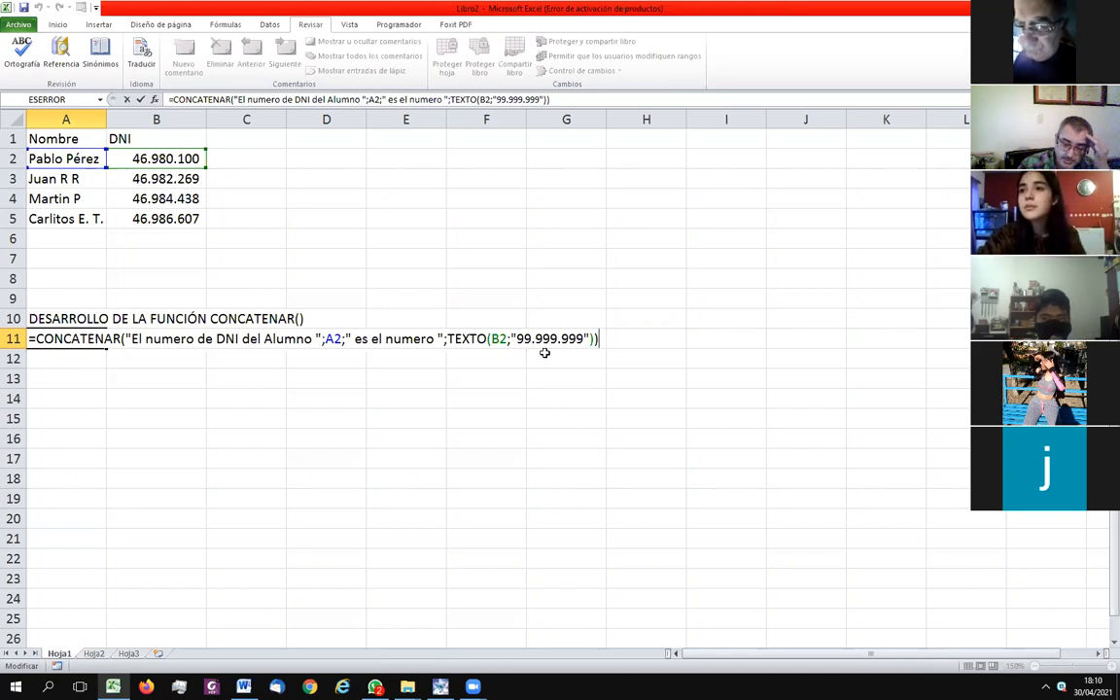
pyautogui.press('Left')
pyautogui.press('Left')
pyautogui.press('Left')
pyautogui.press('Left')
pyautogui.press('Left')
pyautogui.press('Left')
pyautogui.press('Left')
pyautogui.press('Left')
pyautogui.press('Left')
pyautogui.press('Left')
pyautogui.press('Left')
pyautogui.press('Left')
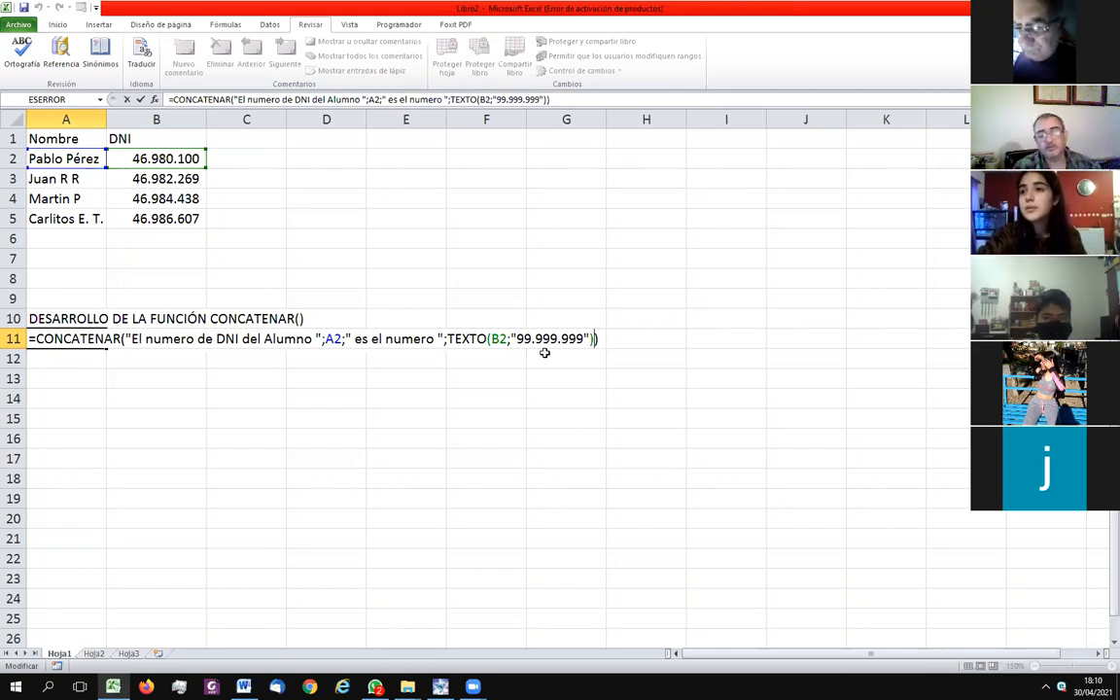
pyautogui.press('BackSpace')
pyautogui.press('Delete')
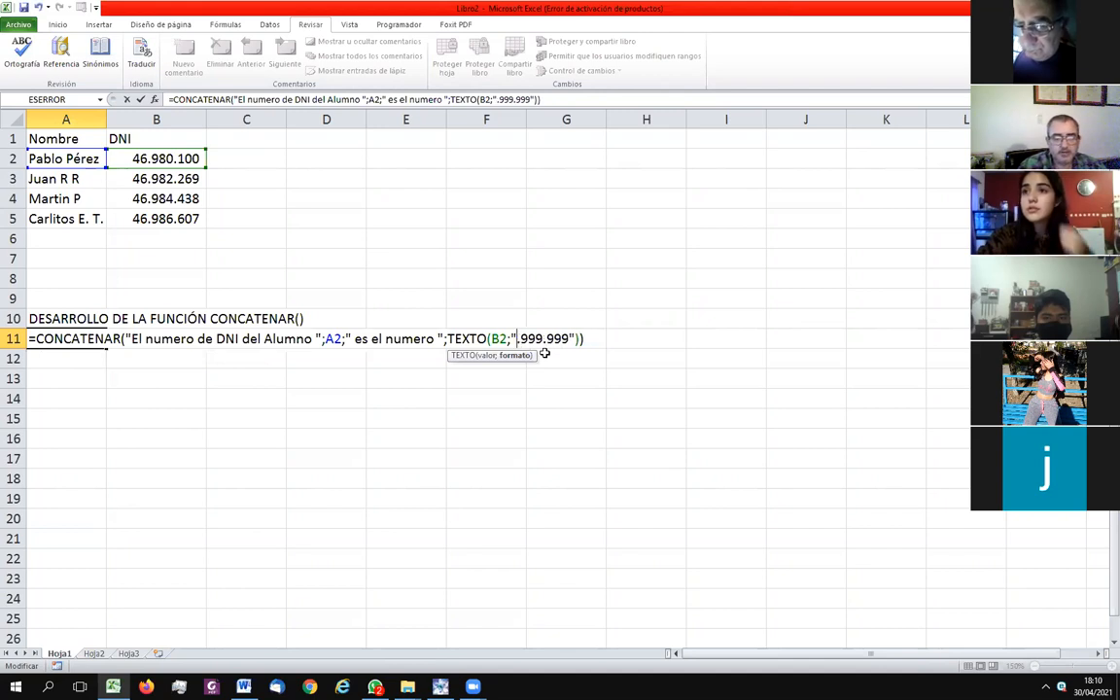
pyautogui.press('Delete')
pyautogui.press('Delete')
pyautogui.press('Delete')
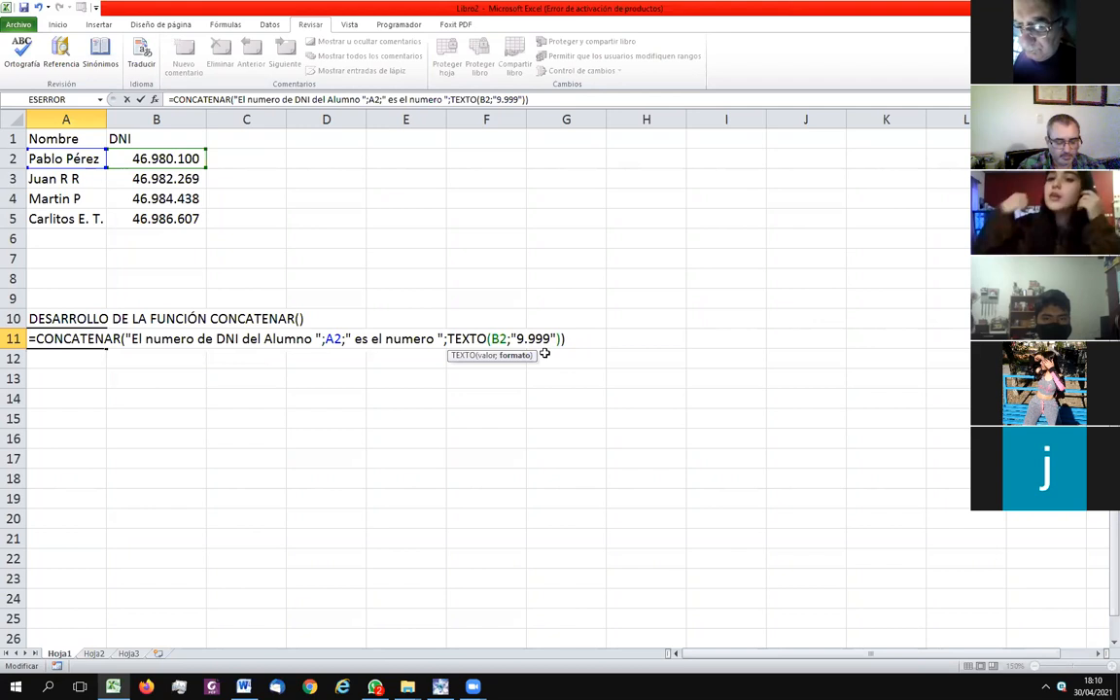
pyautogui.press('Delete')
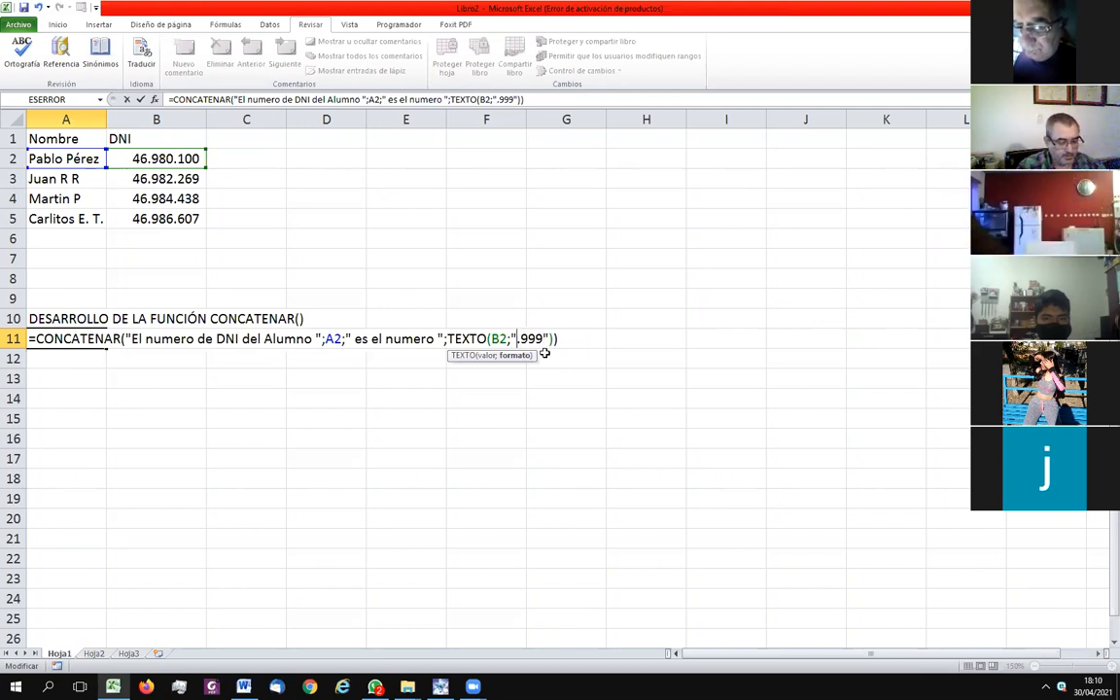
# - Rebuild the TEXTO format in the A11 formula as "##.###.###" and commit the formula
pyautogui.write('###.')
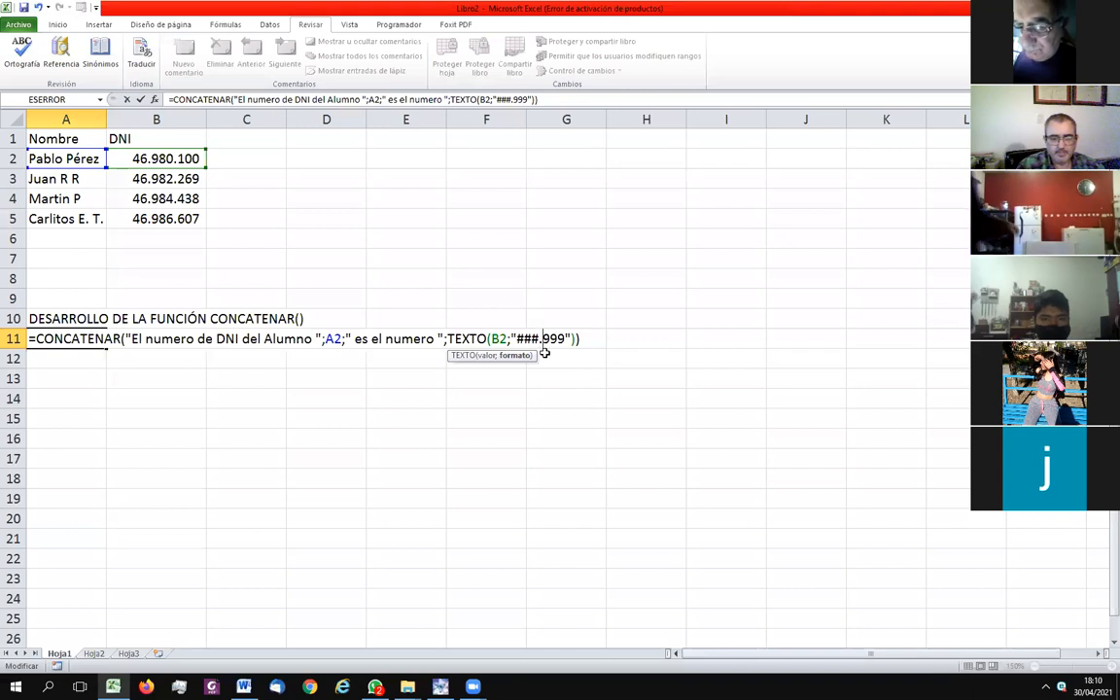
pyautogui.write('####')
pyautogui.press('Delete')
pyautogui.press('Delete')
pyautogui.press('Delete')
pyautogui.press('BackSpace')
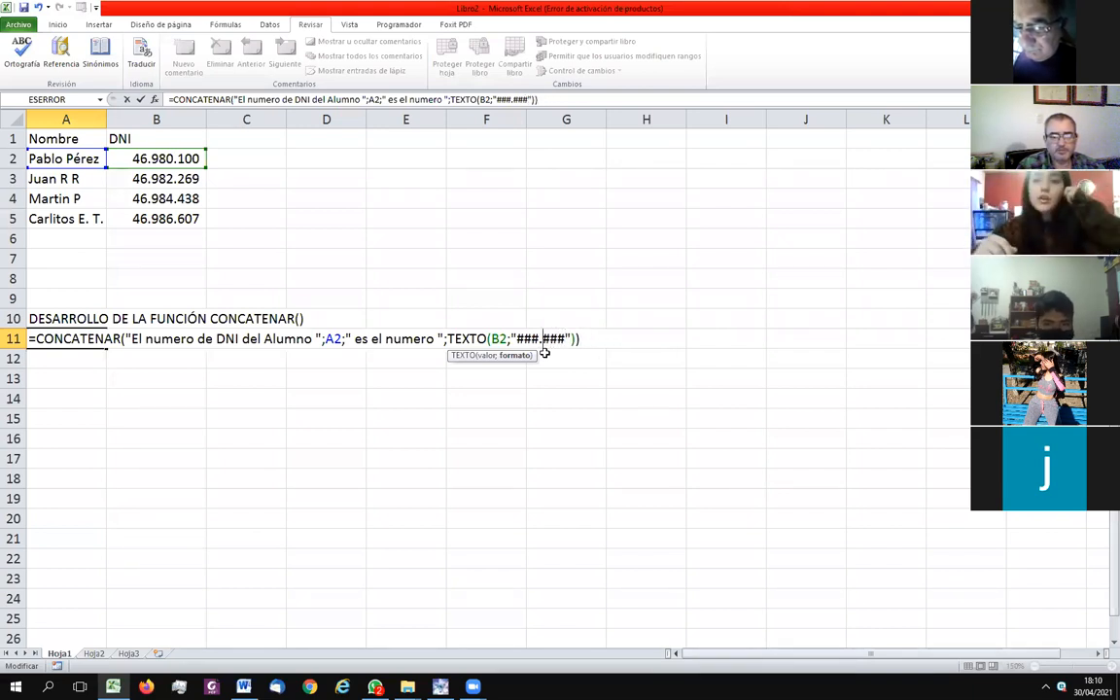
pyautogui.press('Left')
pyautogui.press('Left')
pyautogui.press('Left')
pyautogui.press('Left')
pyautogui.write('.')
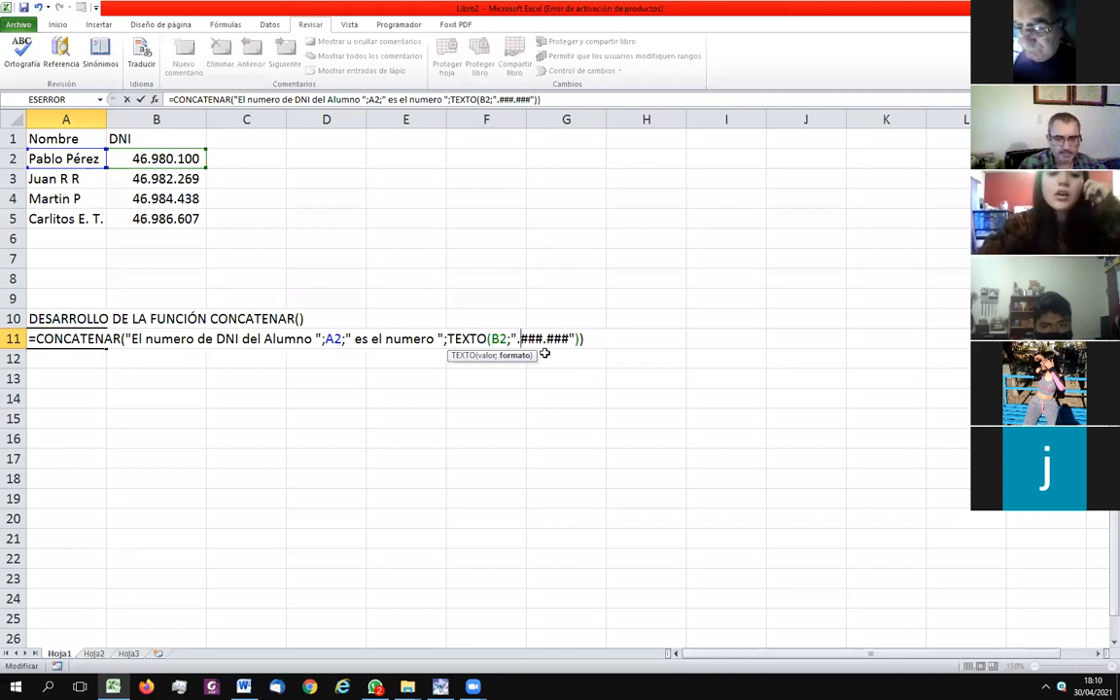
pyautogui.write('##')
pyautogui.press('Return')
pyautogui.press('Up')
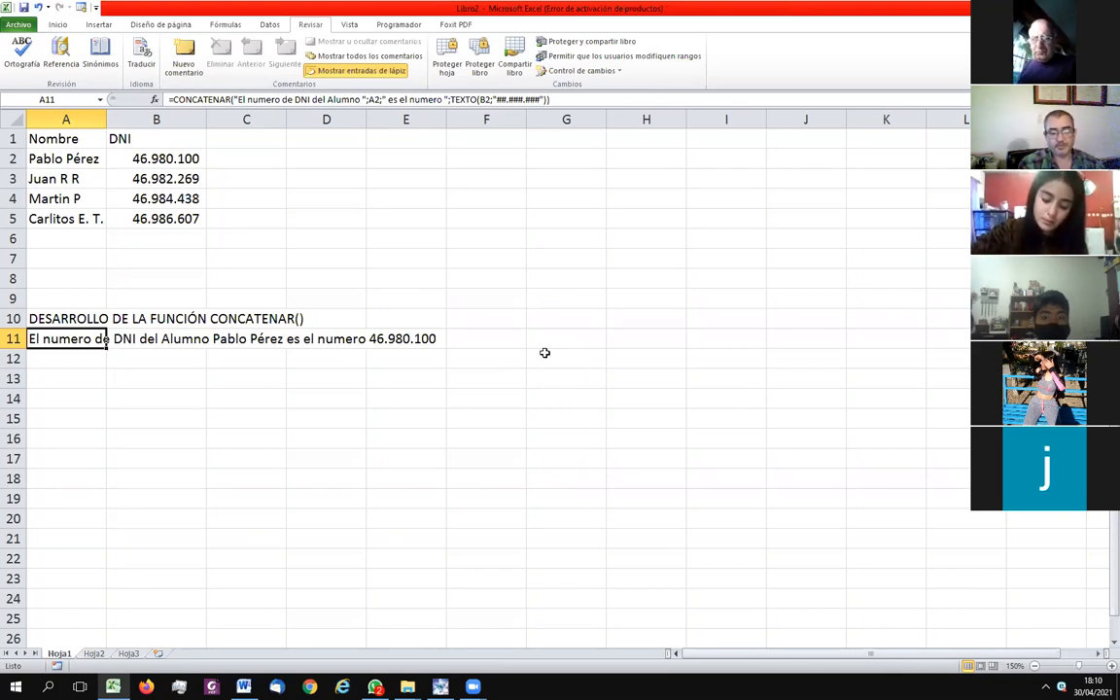
# - Review the "##.###.###" format inside the TEXTO function of the A11 formula and recommit it as it is
pyautogui.press('F2')
pyautogui.press('Left')
pyautogui.press('Left')
pyautogui.press('Left')
pyautogui.press('Left')
pyautogui.press('Left')
pyautogui.press('Left')
pyautogui.press('Left')
pyautogui.press('Left')
pyautogui.press('Left')
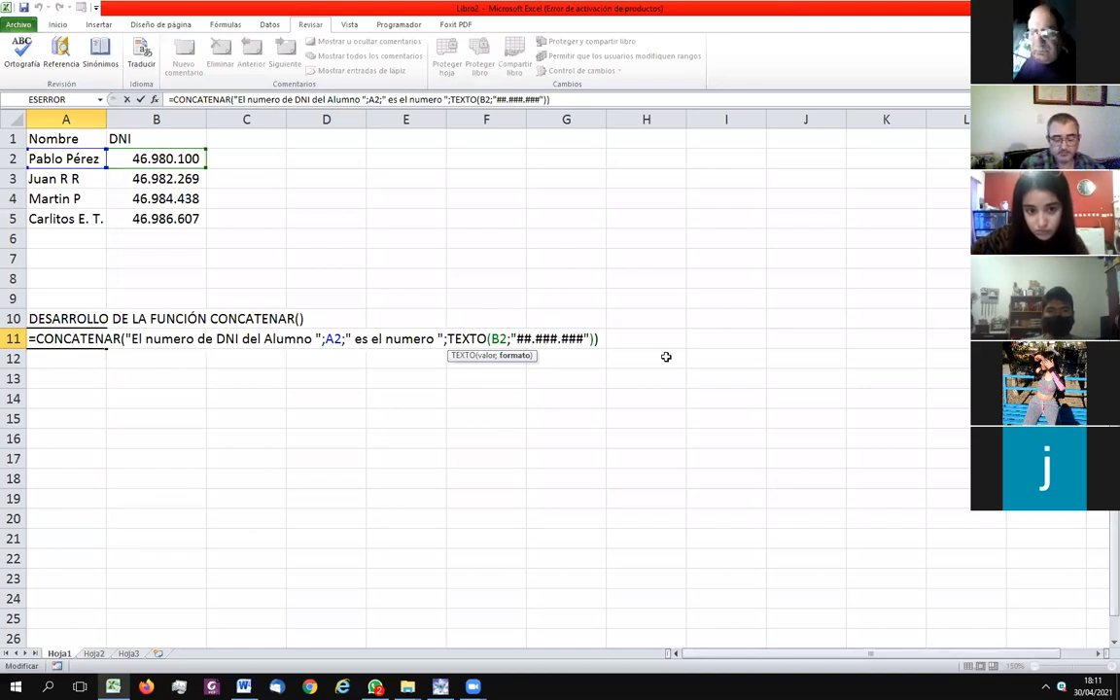
pyautogui.press('Return')
pyautogui.press('Up')
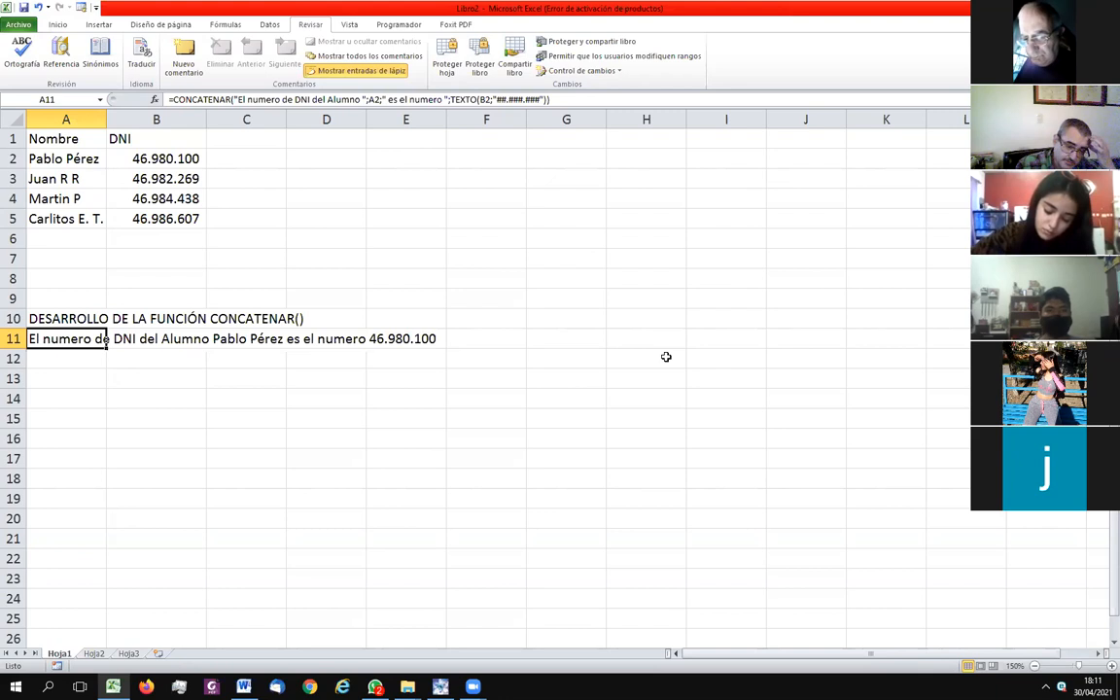
# - Add the column heading "Fecha de Nac." in C1, next to the DNI heading
pyautogui.press('Up')
pyautogui.press('Up')
pyautogui.press('Up')
pyautogui.press('Up')
pyautogui.press('Up')
pyautogui.press('Up')
pyautogui.press('Up')
pyautogui.press('Up')
pyautogui.press('Up')
pyautogui.press('Up')
pyautogui.press('Right')
pyautogui.press('Right')
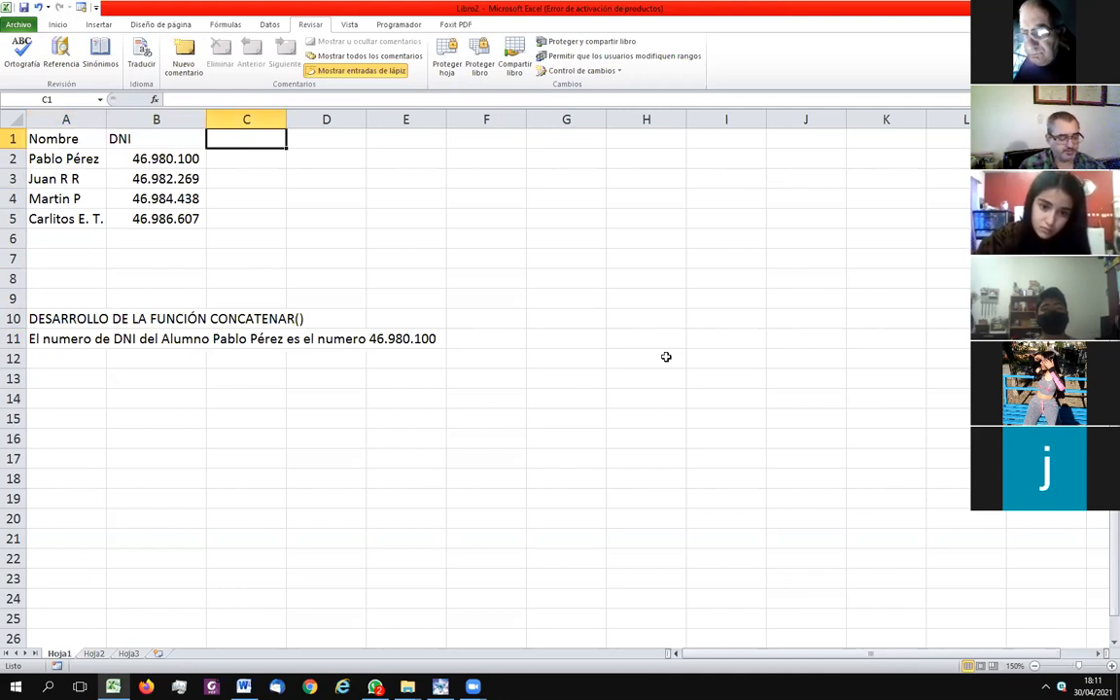
pyautogui.write('Fecha de Nac,')
pyautogui.press('BackSpace')
pyautogui.press('Return')
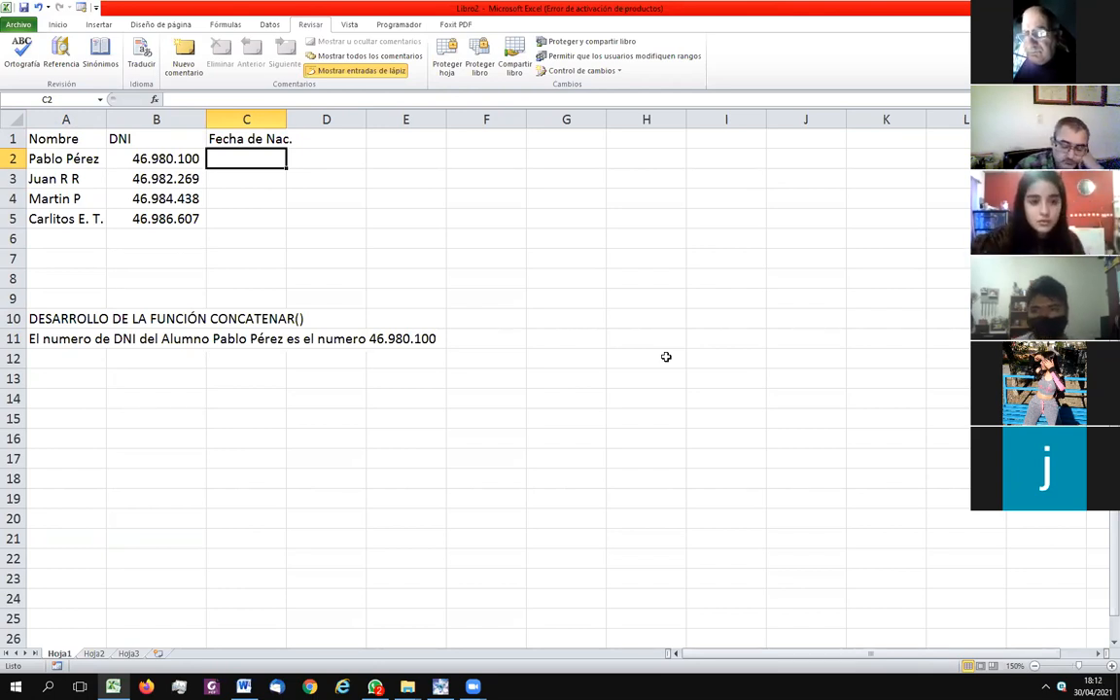
pyautogui.write('190')
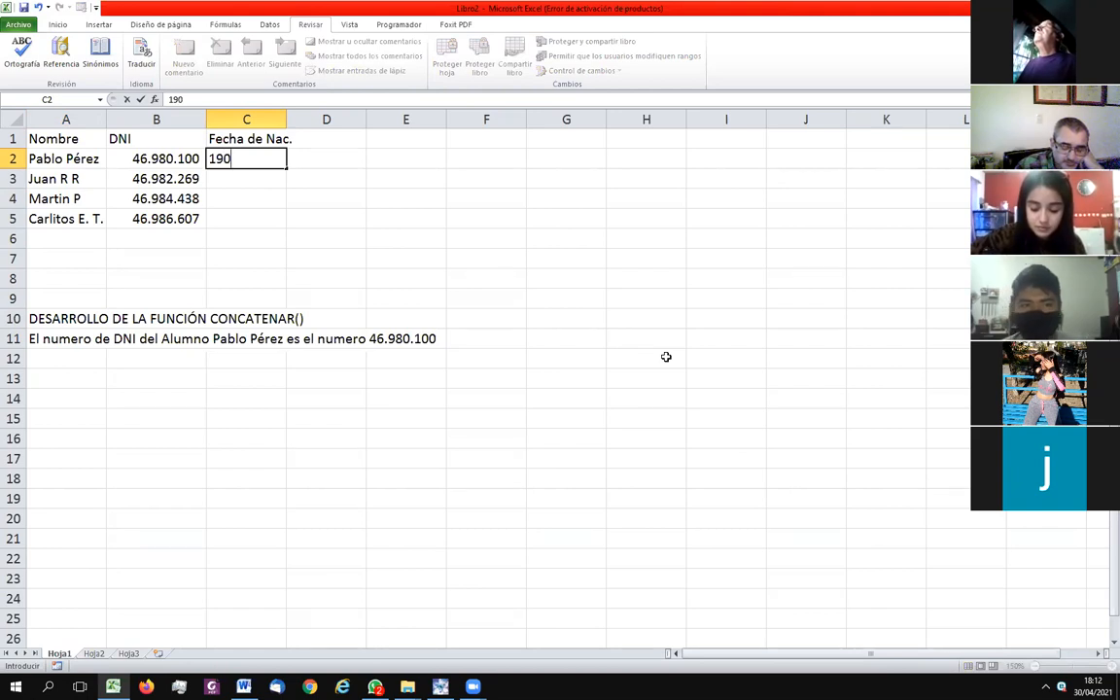
pyautogui.press('BackSpace')
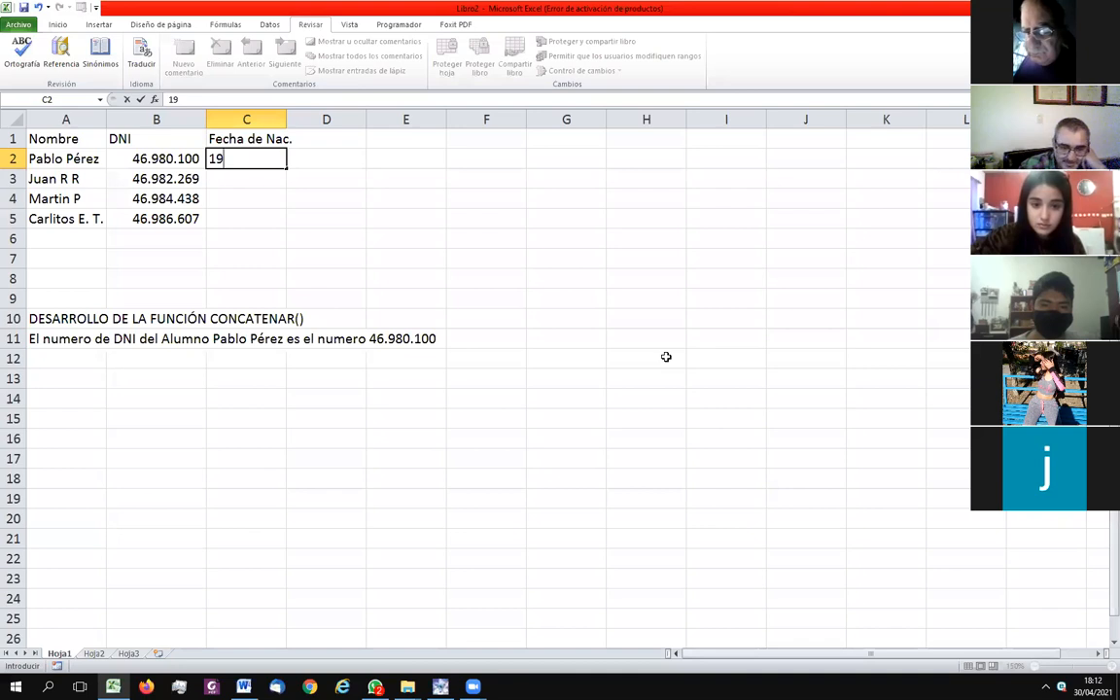
pyautogui.press('BackSpace')
pyautogui.press('BackSpace')
pyautogui.write('20')
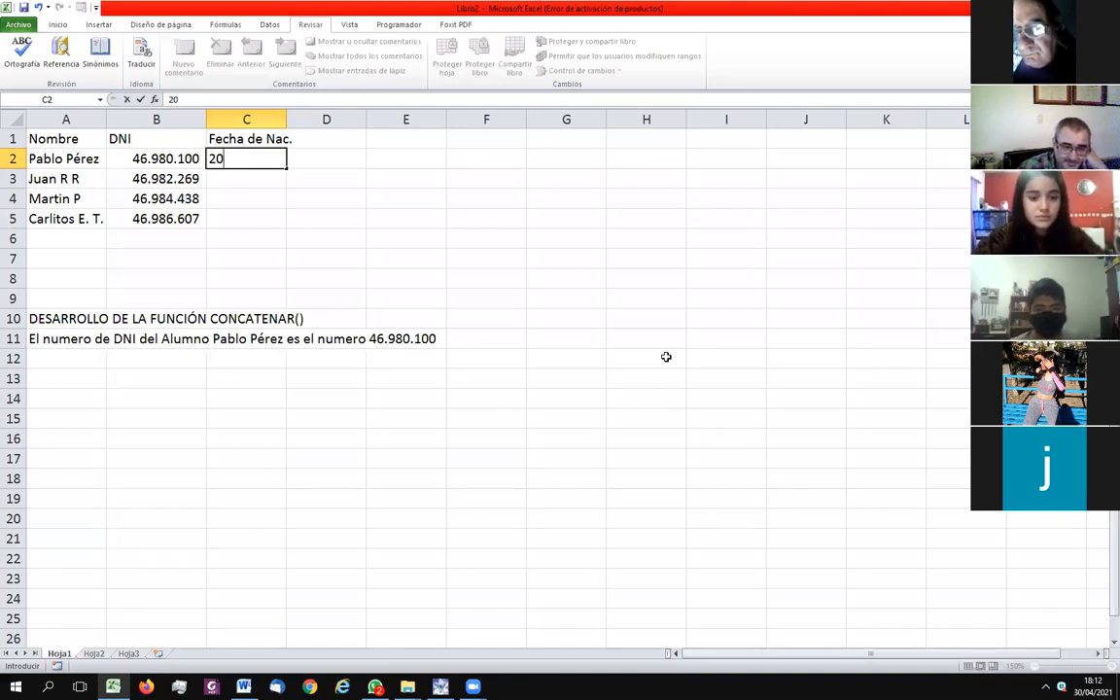
pyautogui.write('6')
pyautogui.press('BackSpace')
pyautogui.write('06')
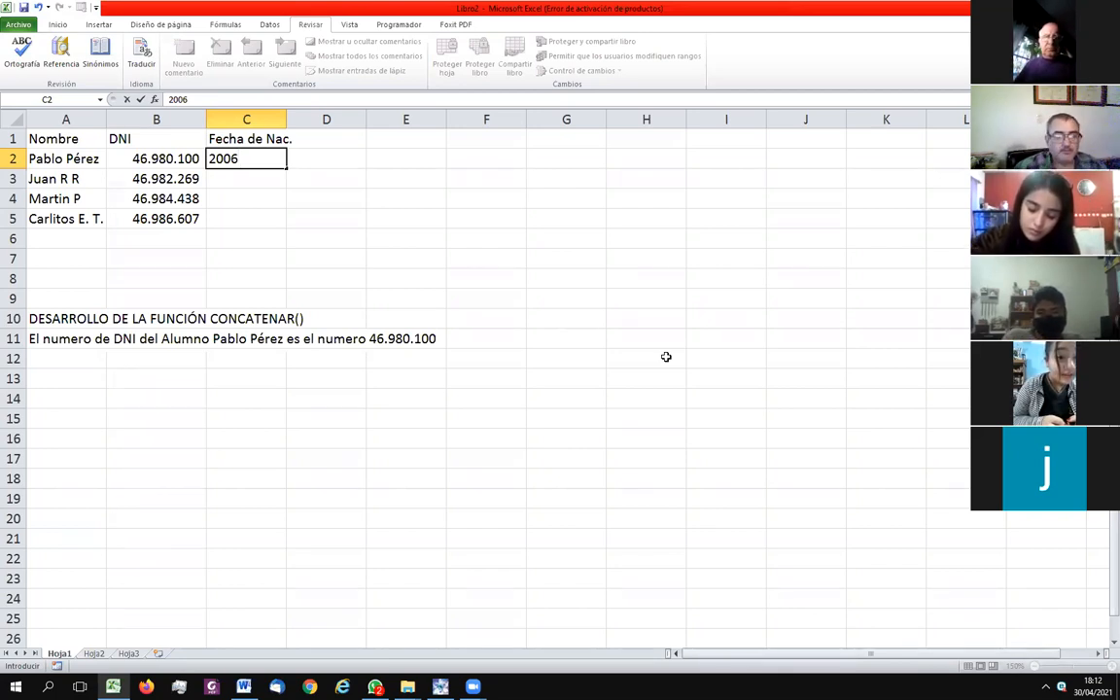
pyautogui.press('BackSpace')
pyautogui.press('BackSpace')
pyautogui.press('BackSpace')
pyautogui.press('BackSpace')
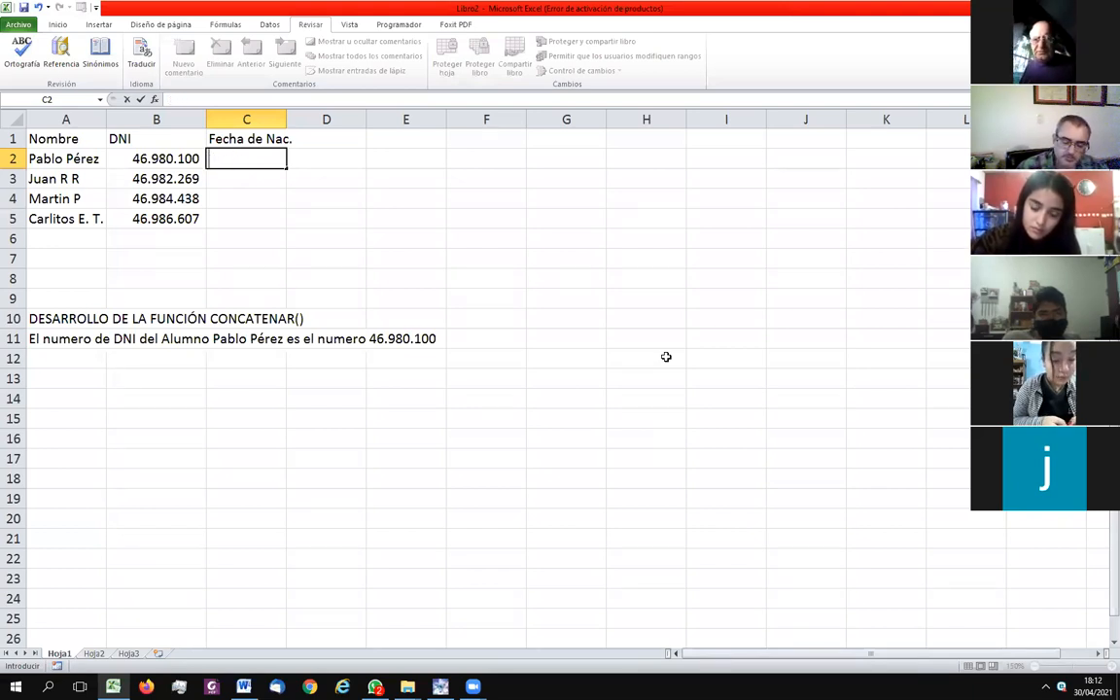
# - Enter the first student's full date of birth in C2
pyautogui.write('15/')
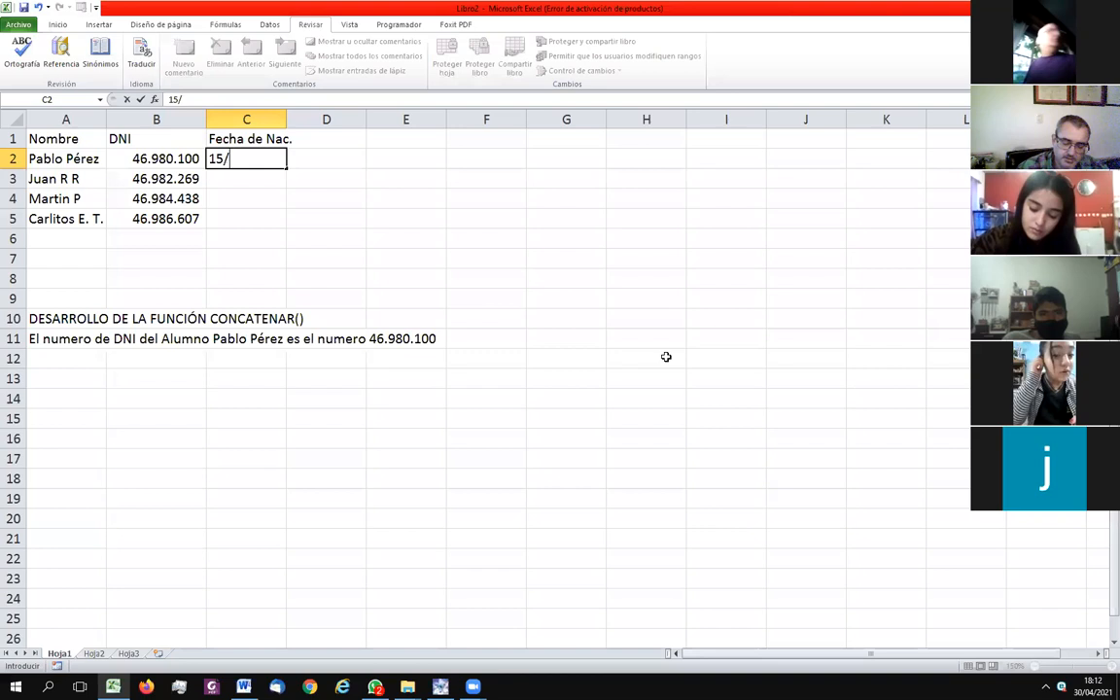
pyautogui.write('06/20')
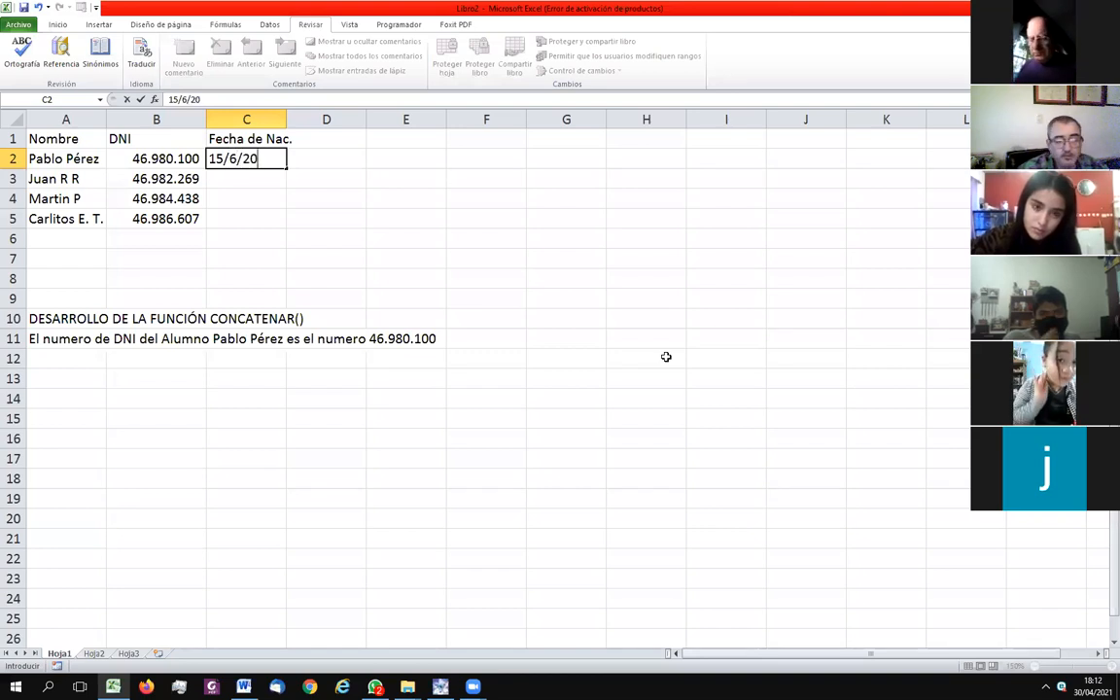
pyautogui.write('06')
pyautogui.press('Return')
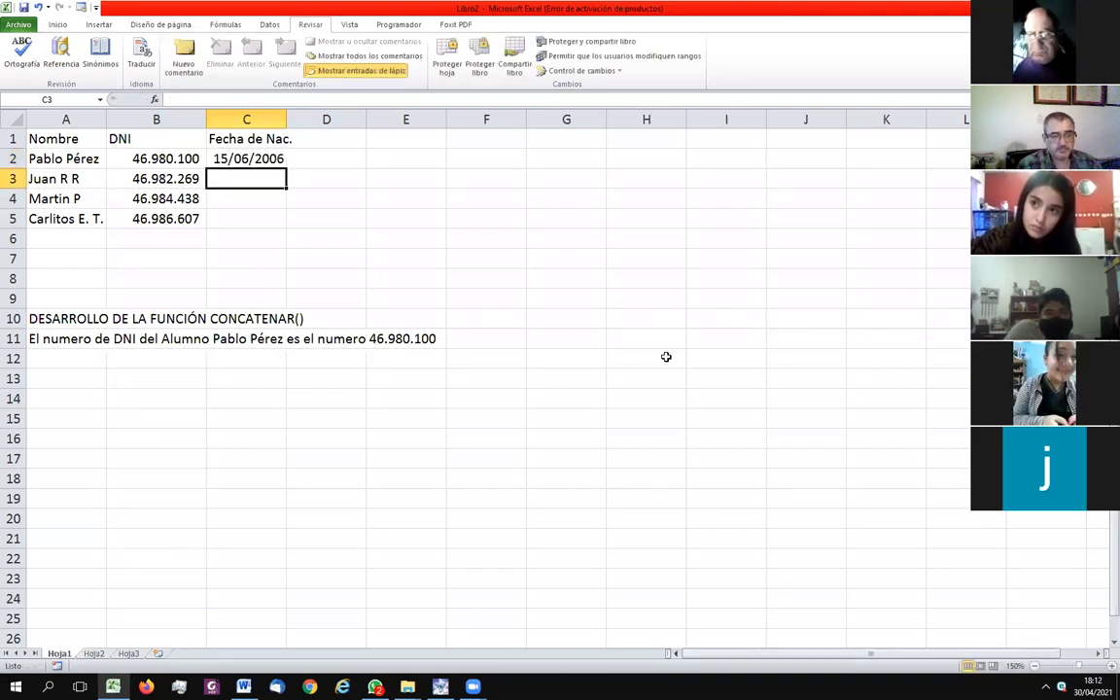
# - Try the formula +C2 in C3 and clear the cell again
pyautogui.write('6')
pyautogui.press('Escape')
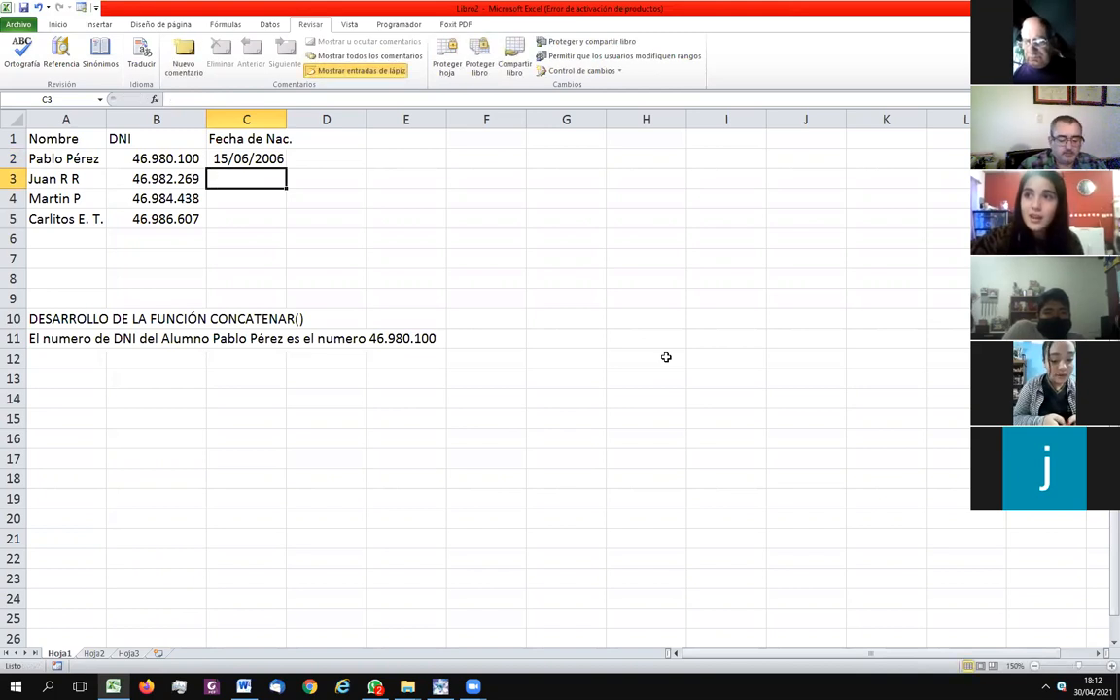
pyautogui.write('+C2')
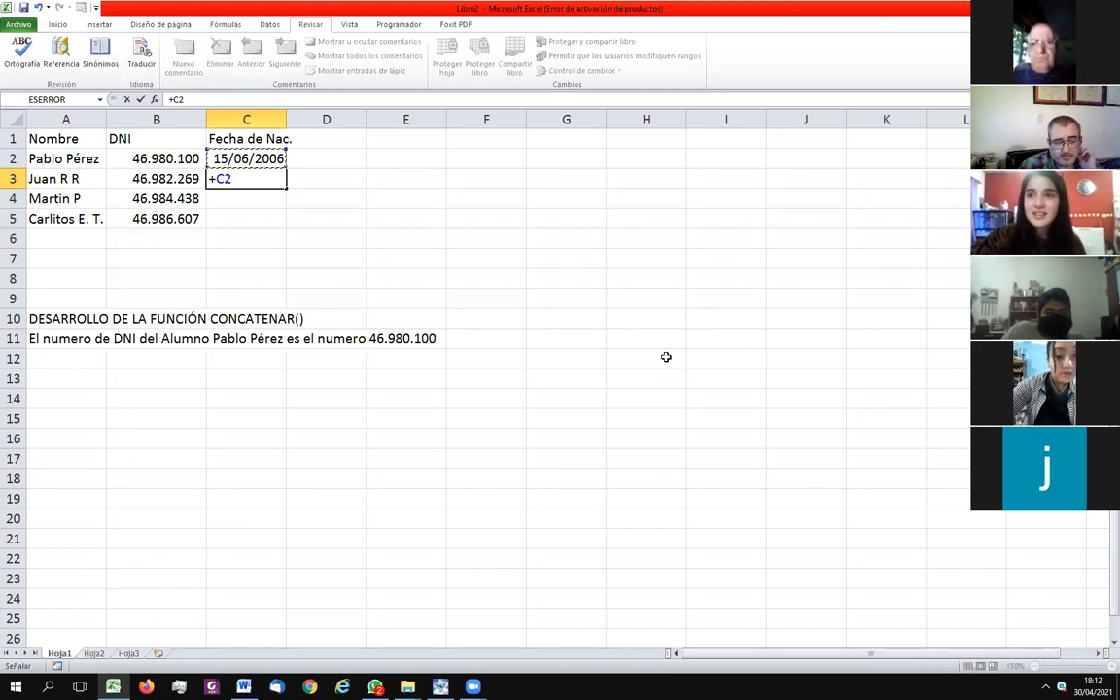
pyautogui.press('Return')
pyautogui.press('Up')
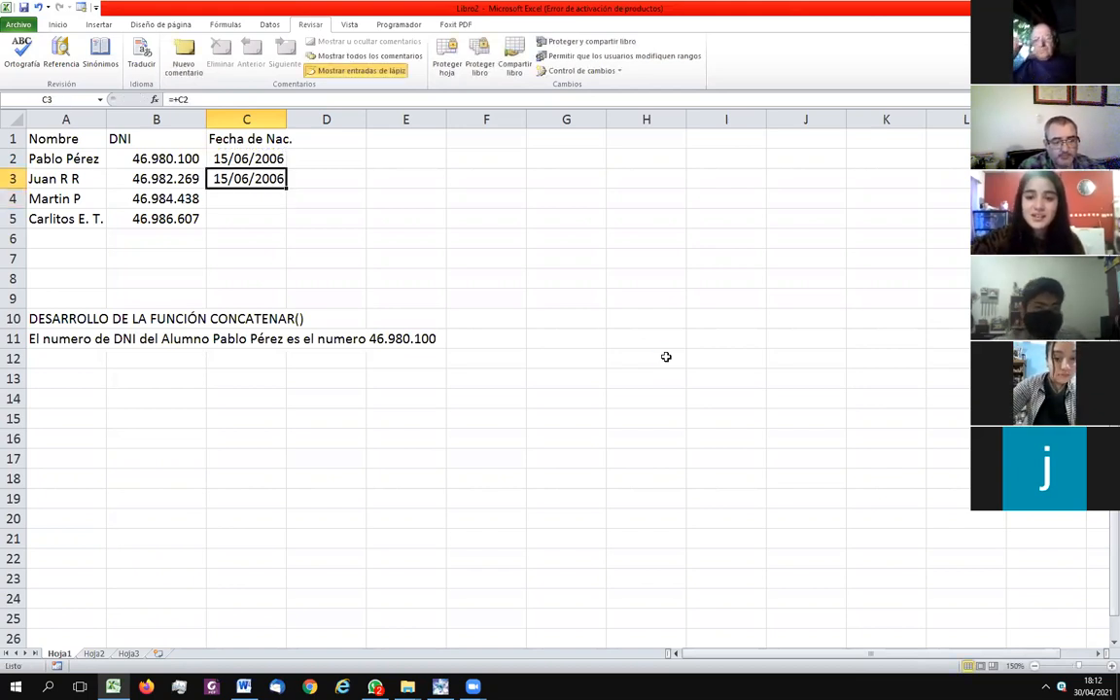
pyautogui.press('Delete')
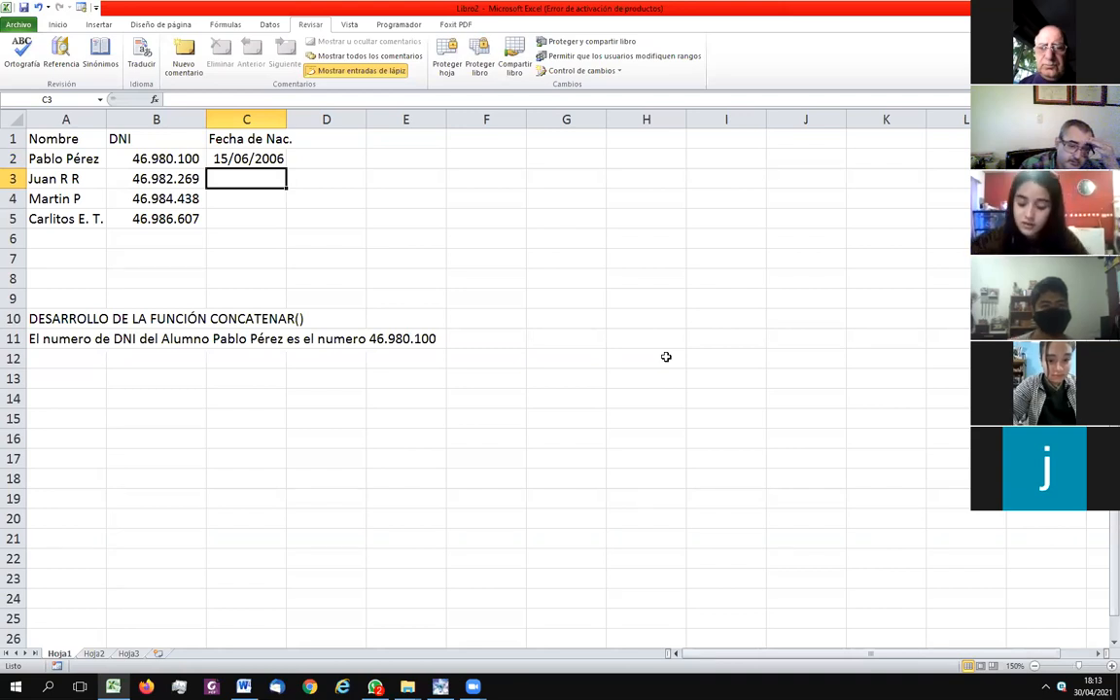
# - Enter the formula +C2+2 in C3 to add two days to the date above, and check the formula
pyautogui.write('+')
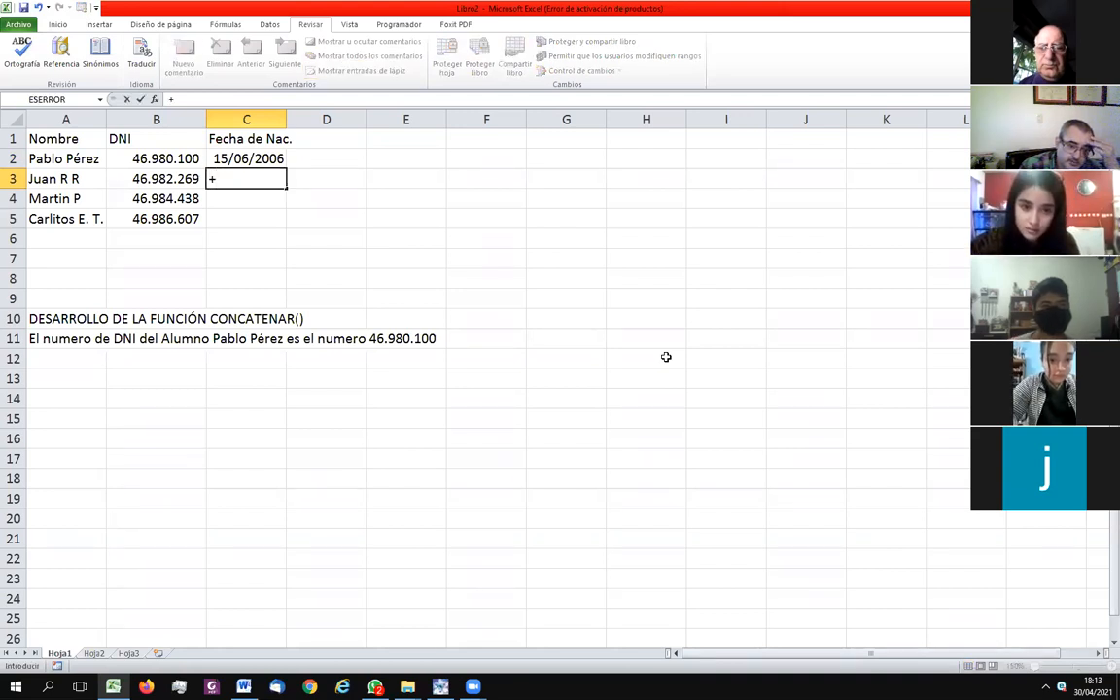
pyautogui.press('Up')
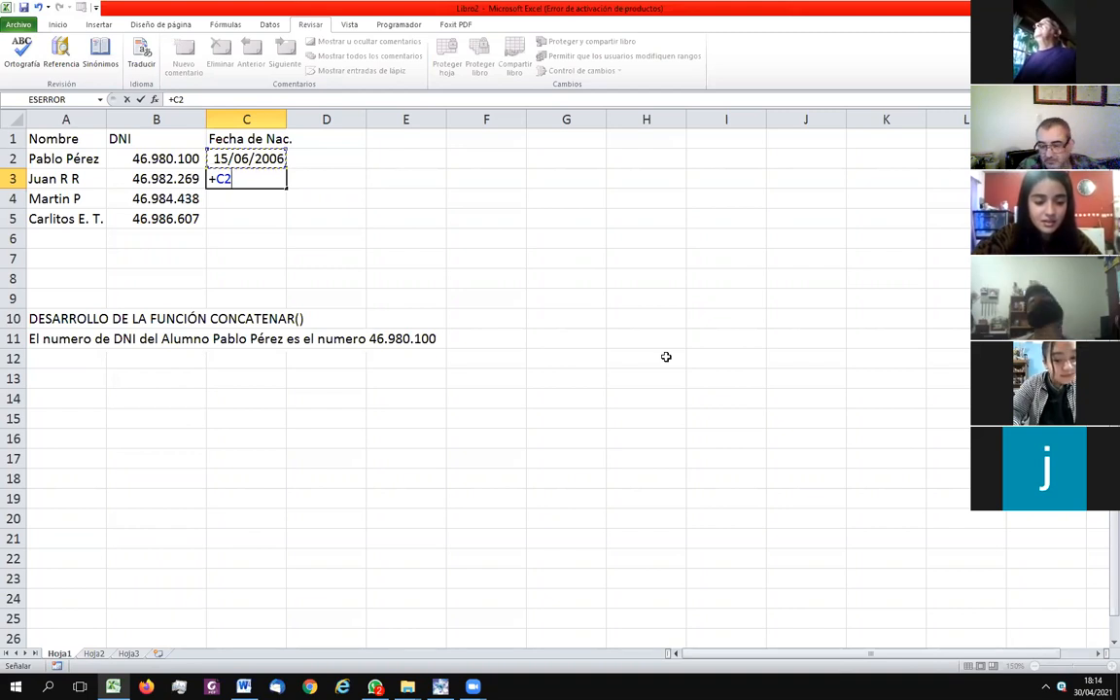
pyautogui.write('+2')
pyautogui.press('Return')
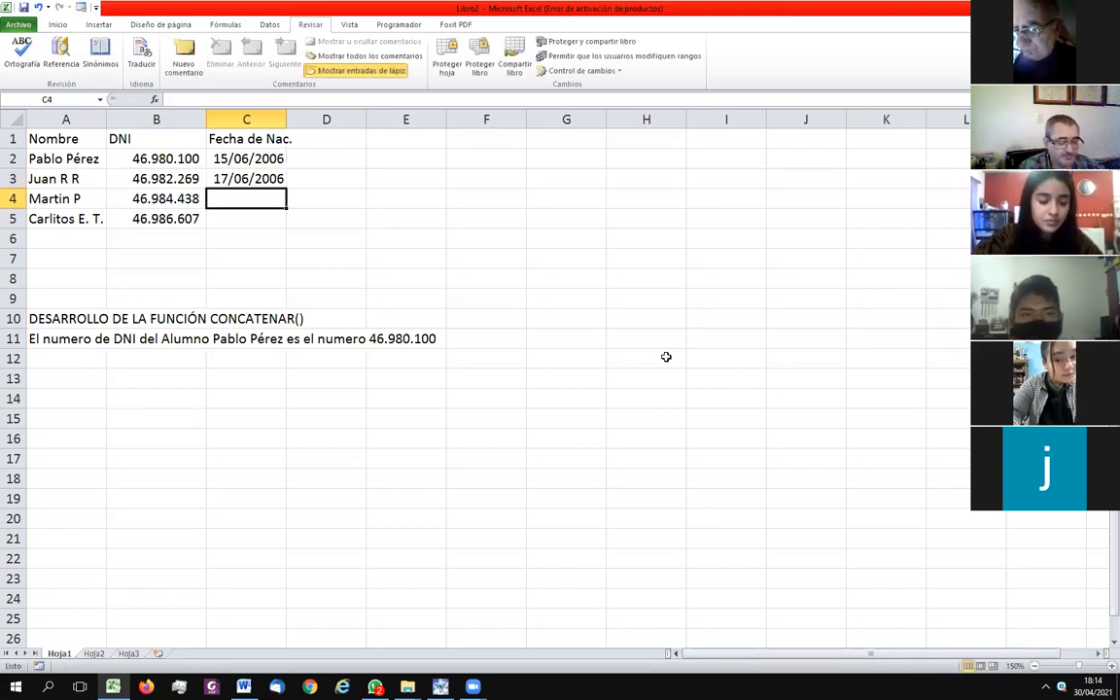
pyautogui.press('Up')
pyautogui.press('F2')
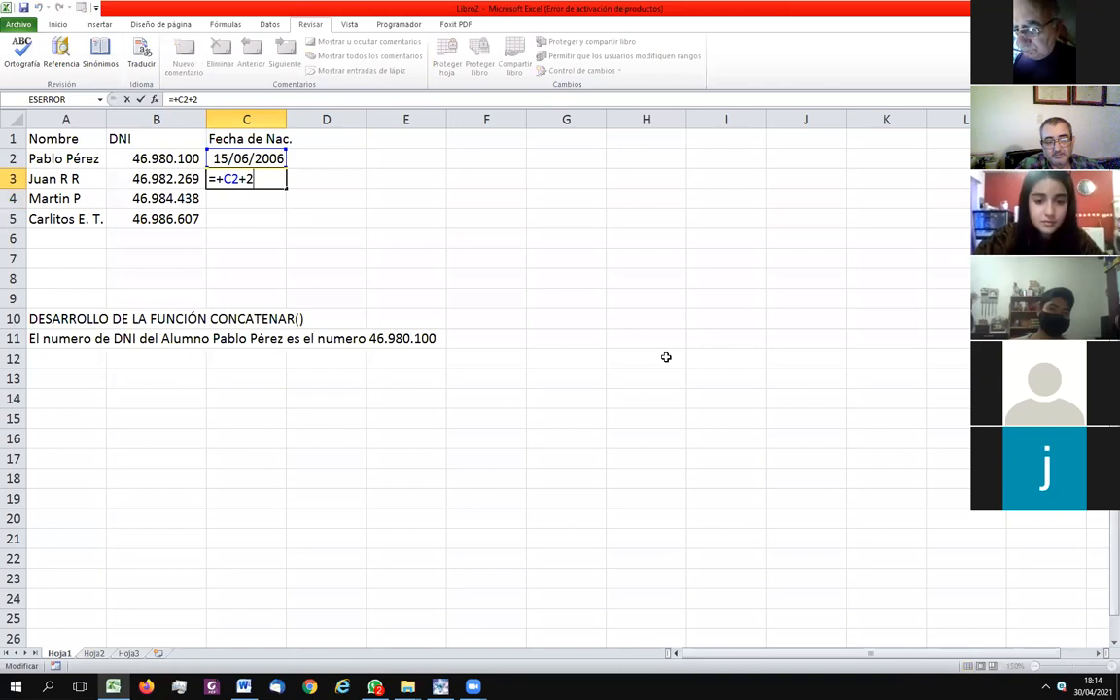
pyautogui.press('Escape')
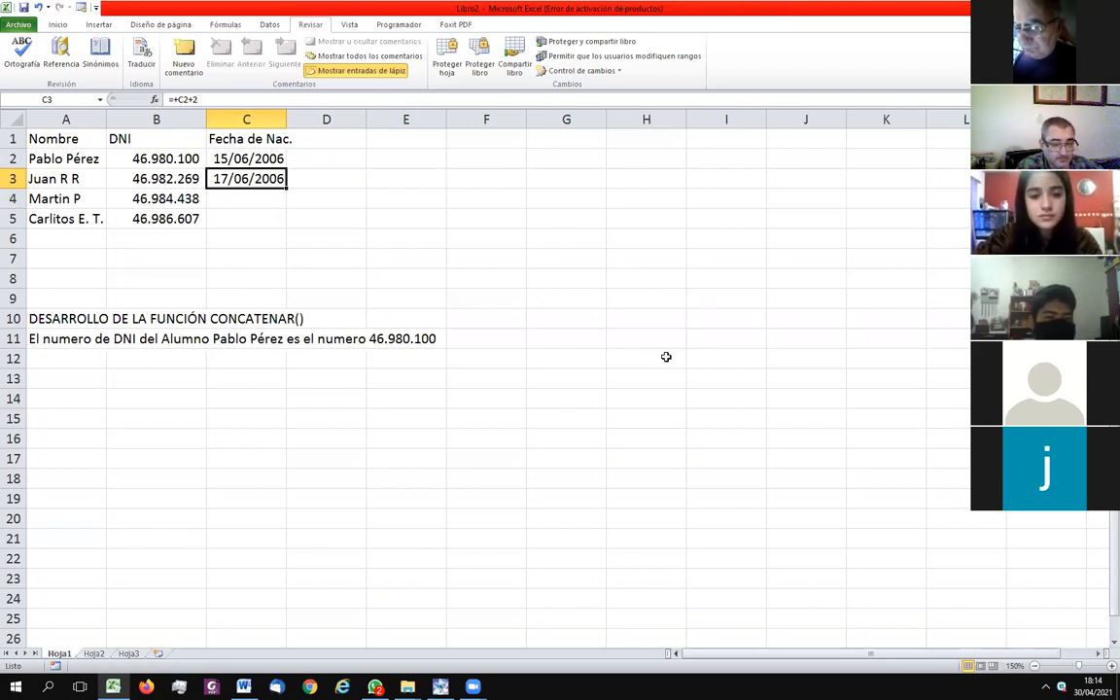
# - Remove the +2 from the C3 formula so that it is only =+C2, and reselect C3
pyautogui.press('F2')
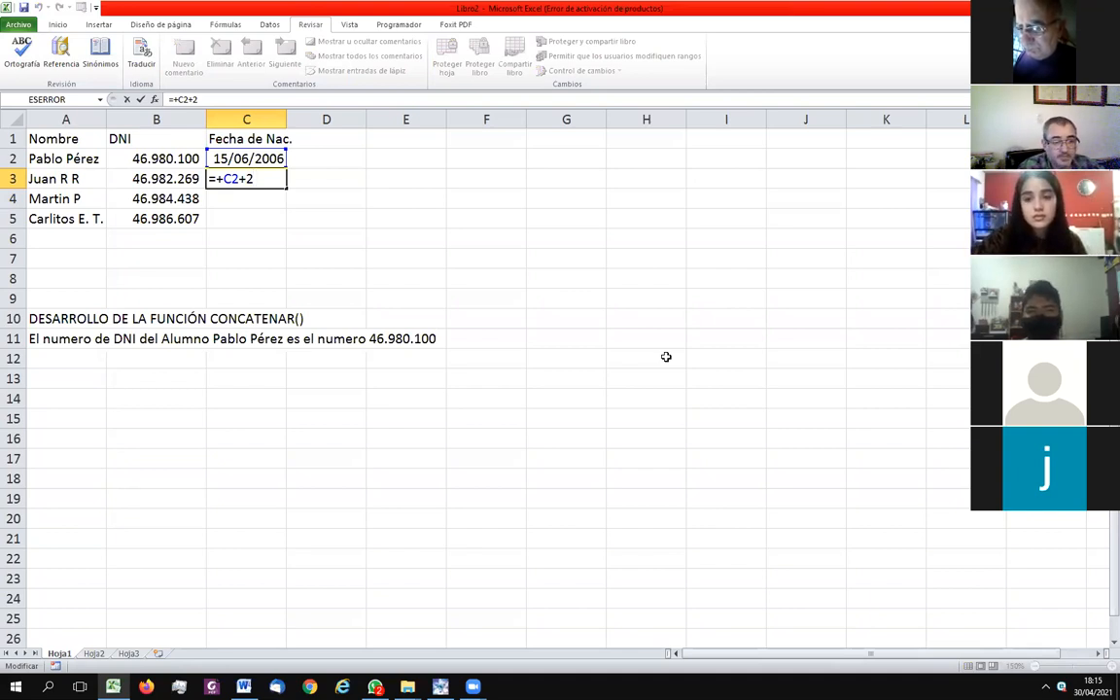
pyautogui.press('BackSpace')
pyautogui.press('BackSpace')
pyautogui.press('Return')
pyautogui.press('Up')
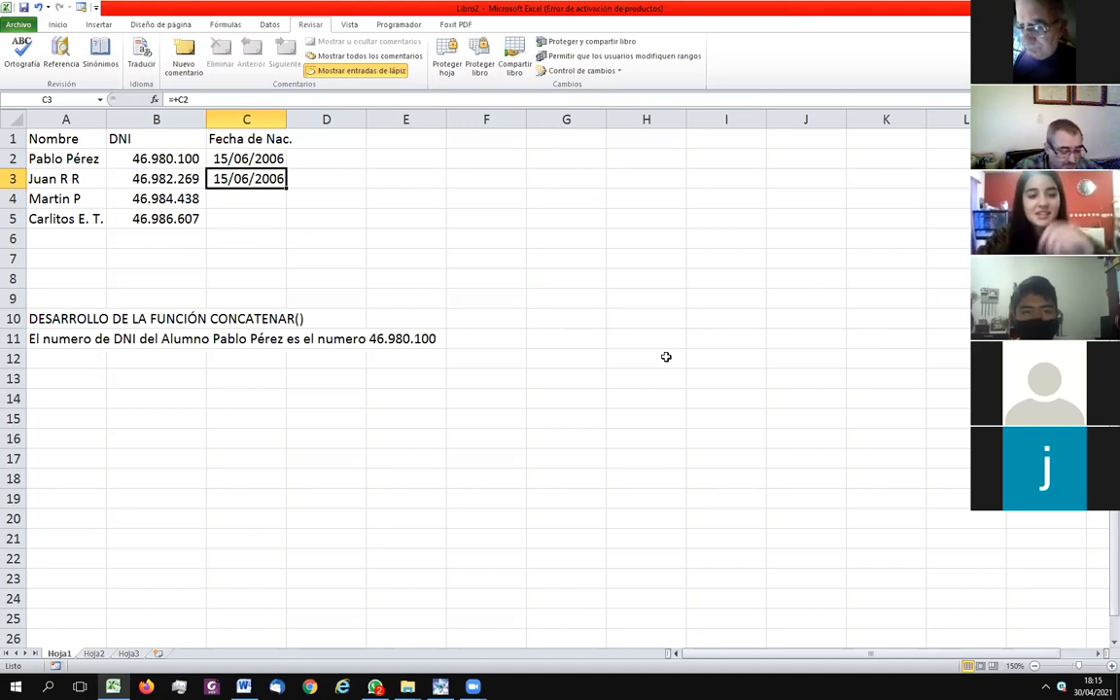
# - Extend the C3 formula to add 60 days and then one more day to the date in C2
pyautogui.press('F2')
pyautogui.write('+60')
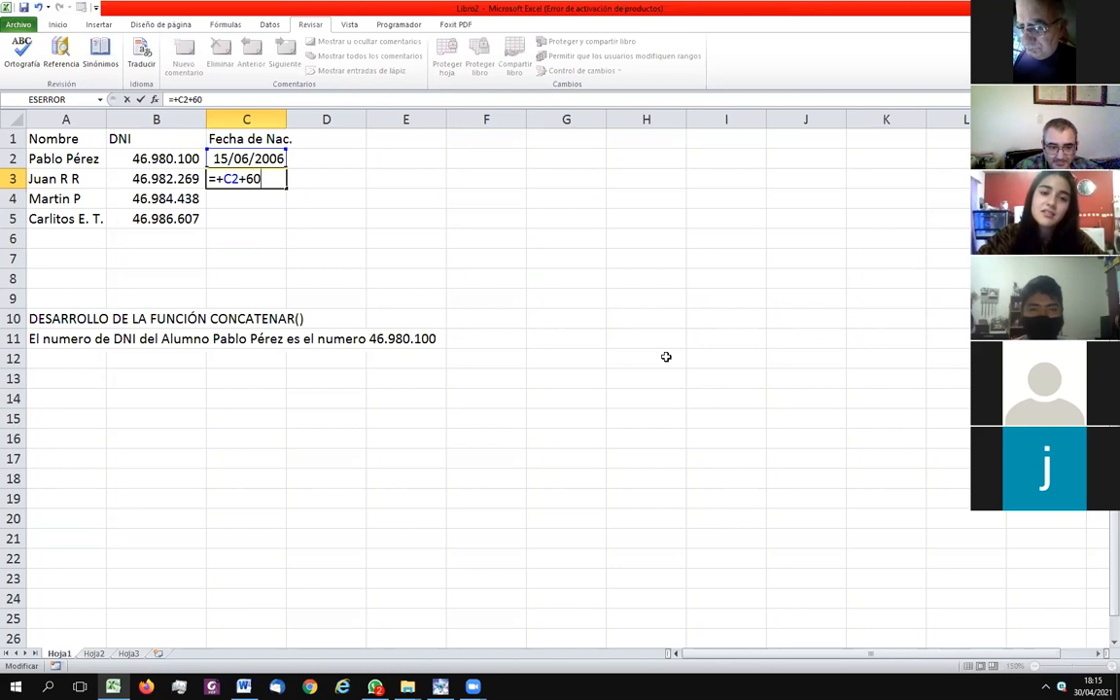
pyautogui.press('Return')
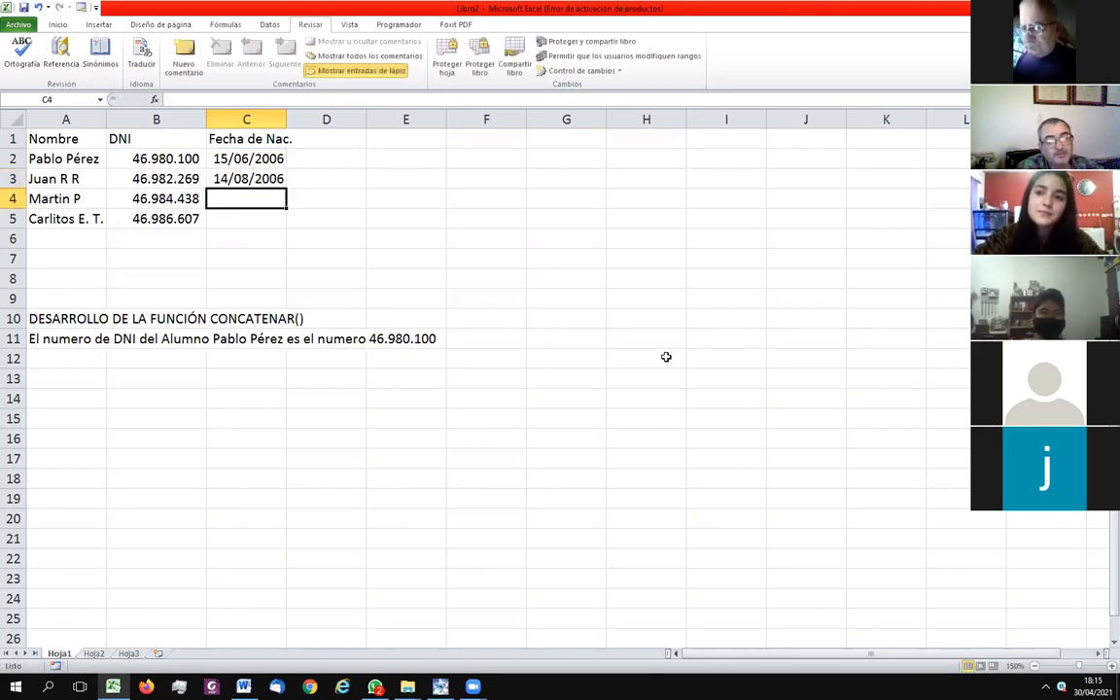
pyautogui.press('Up')
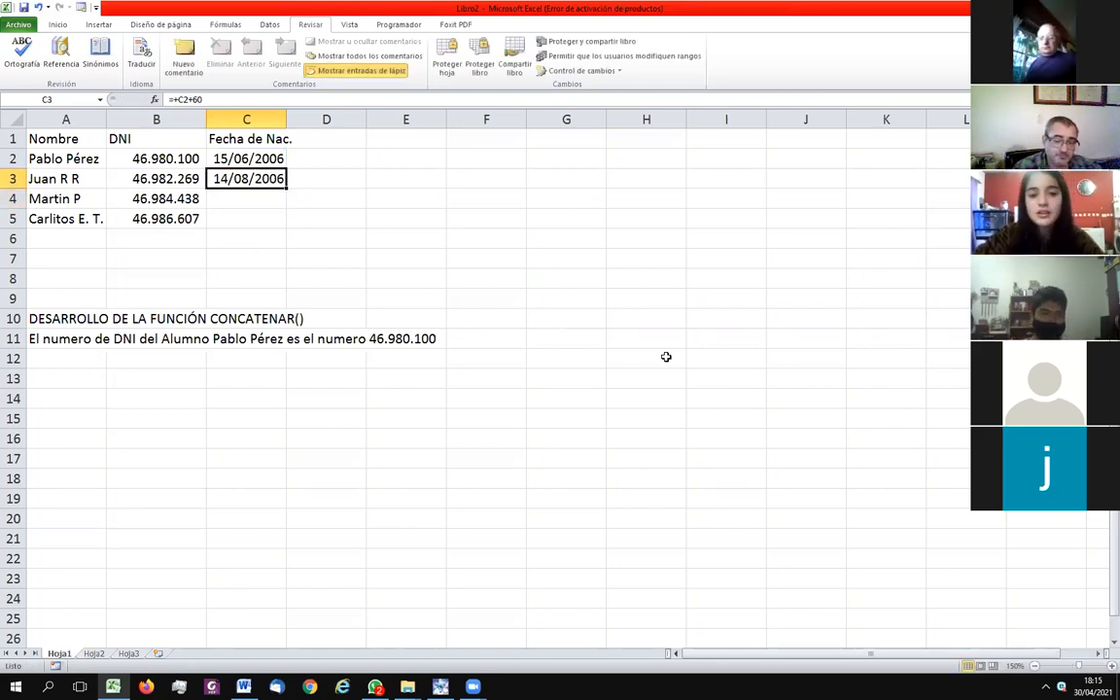
pyautogui.press('F2')
pyautogui.write('+1')
pyautogui.press('Return')
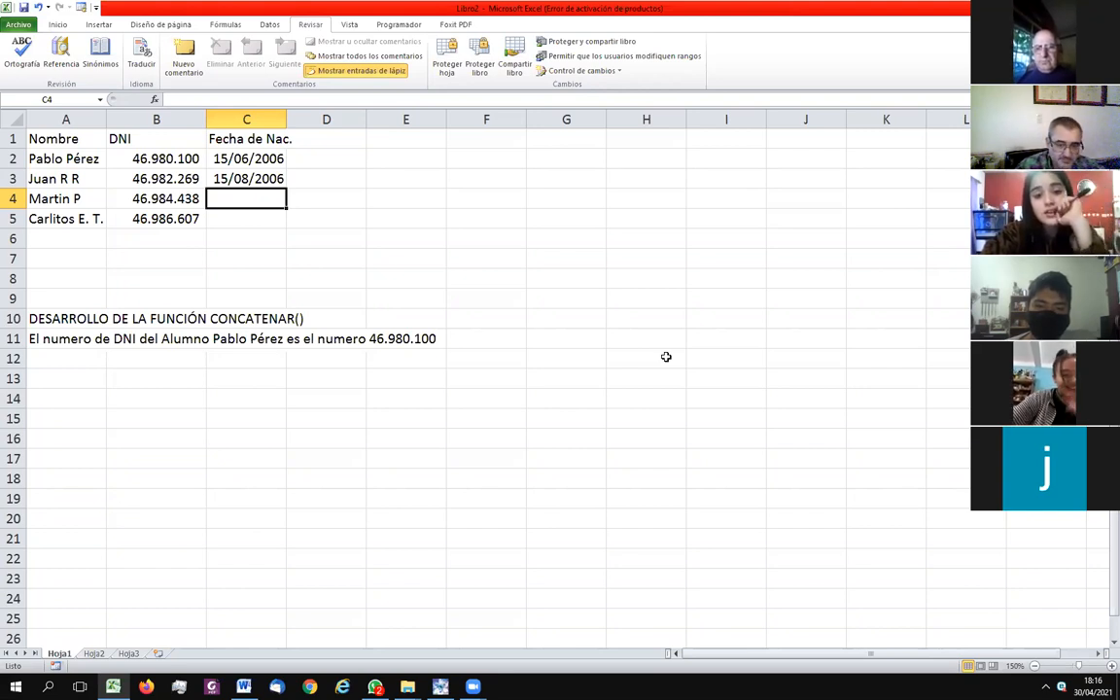
# - Enter the formula +C3+365 in C4 and the formula +C4+300 in C5
pyautogui.write('+C3+365')
pyautogui.press('Return')
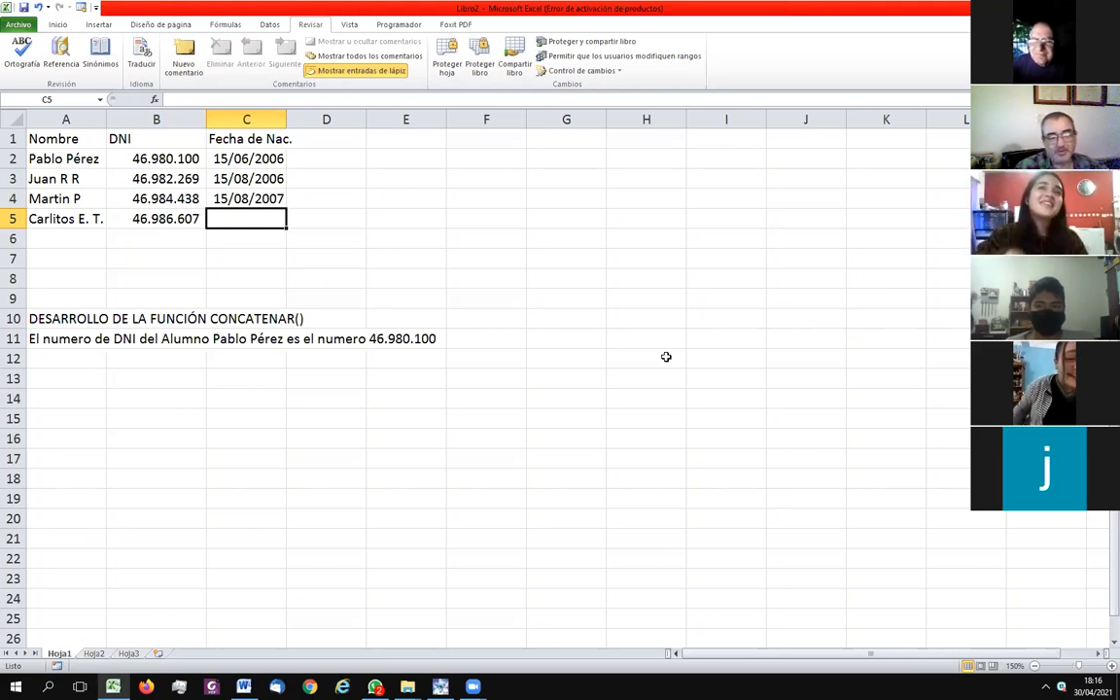
pyautogui.write('+')
pyautogui.press('Up')
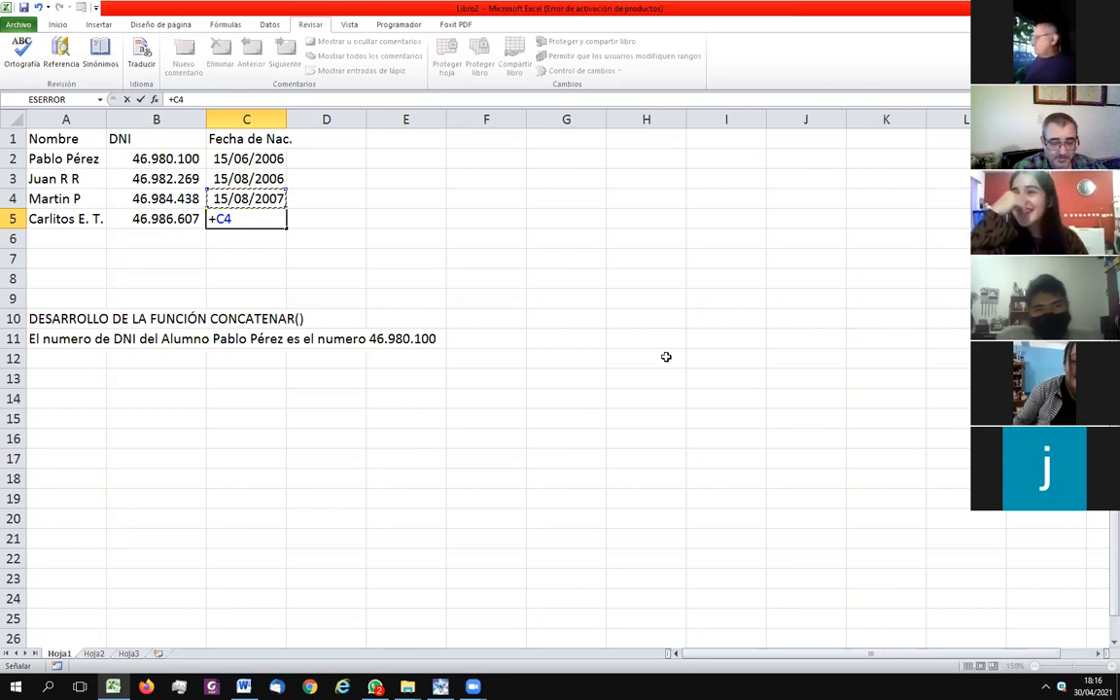
pyautogui.write('+300')
pyautogui.press('Return')
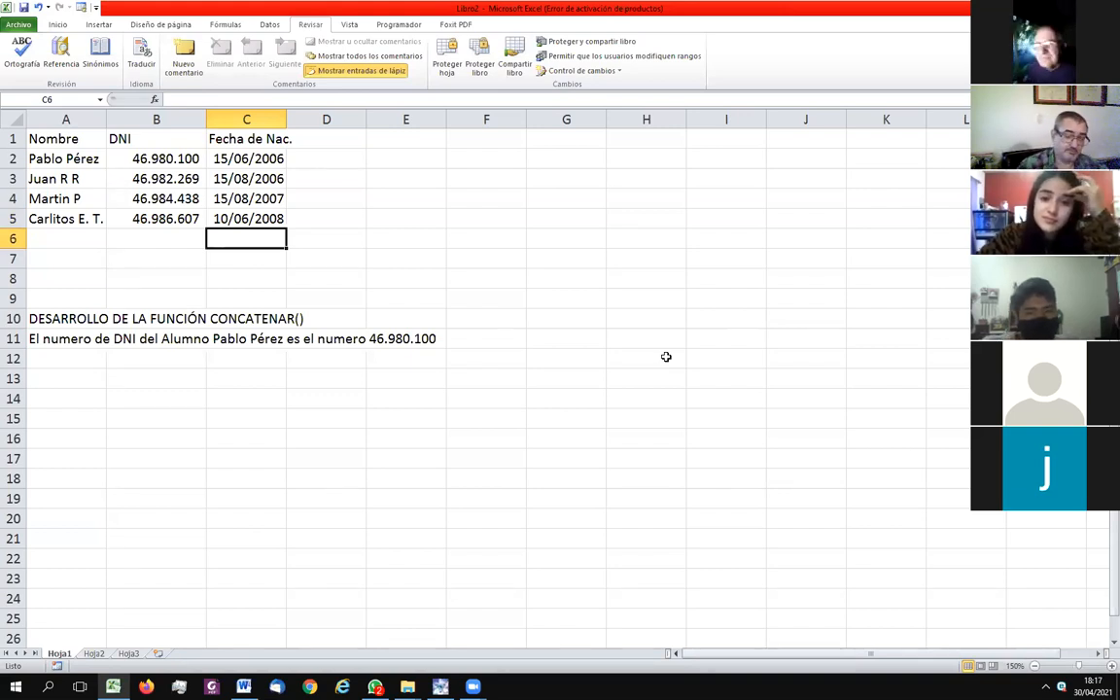
# - Extend the C5 formula to =+C4+300+56
pyautogui.press('F2')
pyautogui.press('Escape')
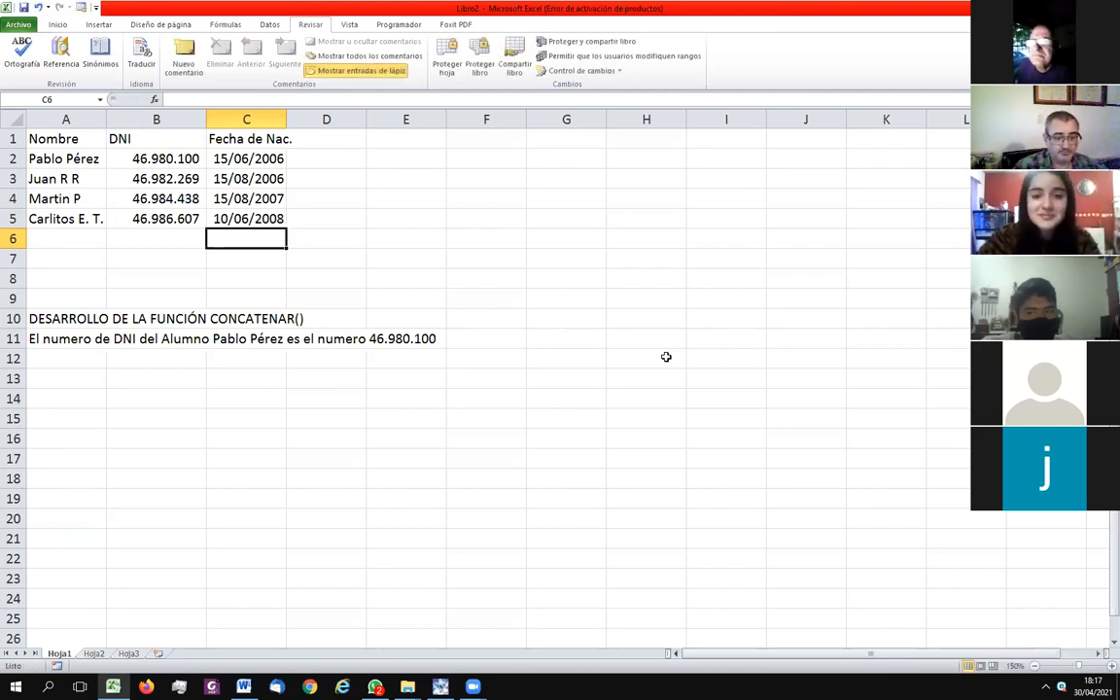
pyautogui.press('Up')
pyautogui.write('=+C4+300+56')
pyautogui.press('Return')
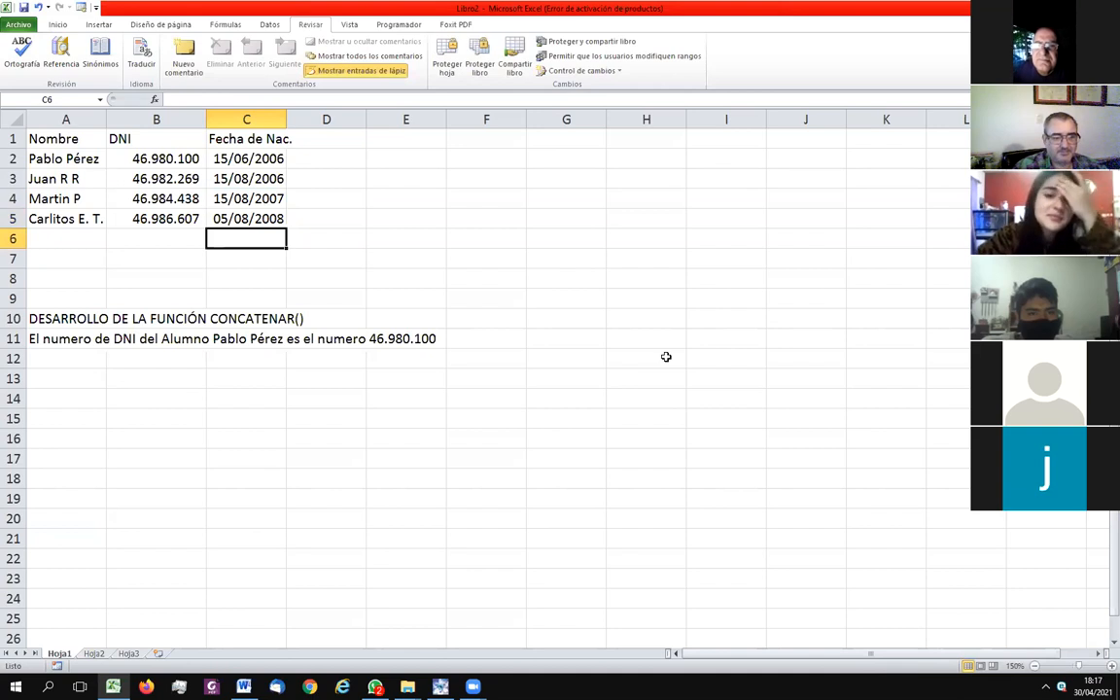
# - Change the last term of the C5 formula to 66, making it =+C4+300+66
pyautogui.press('Up')
pyautogui.press('F2')
pyautogui.press('Left')
pyautogui.press('Left')
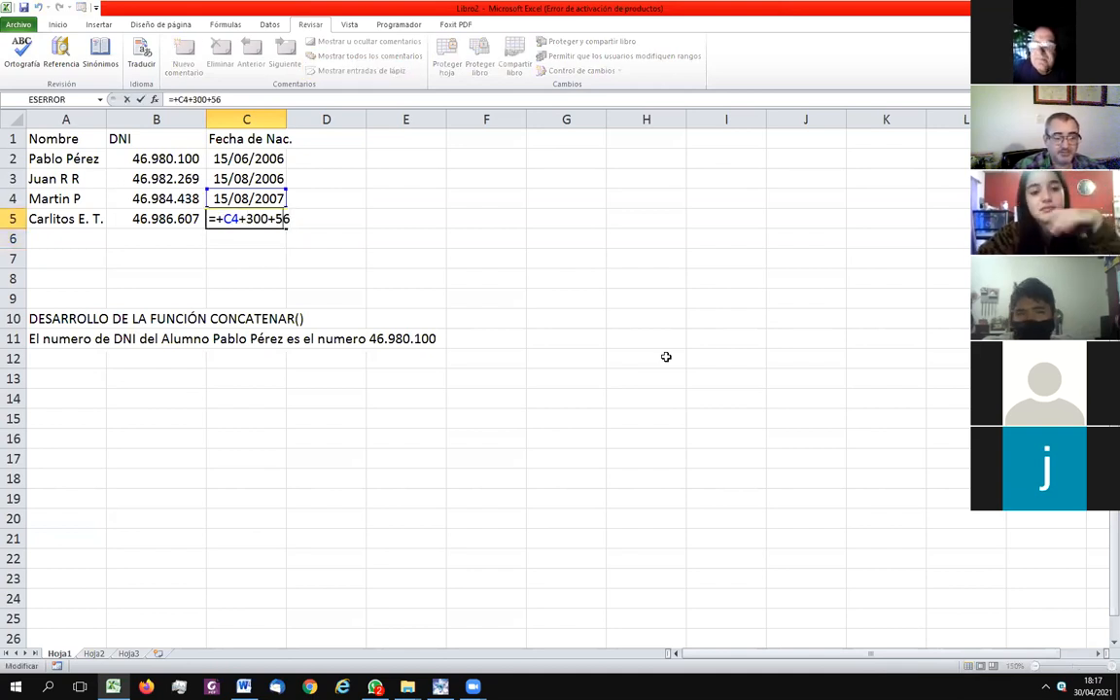
pyautogui.press('Delete')
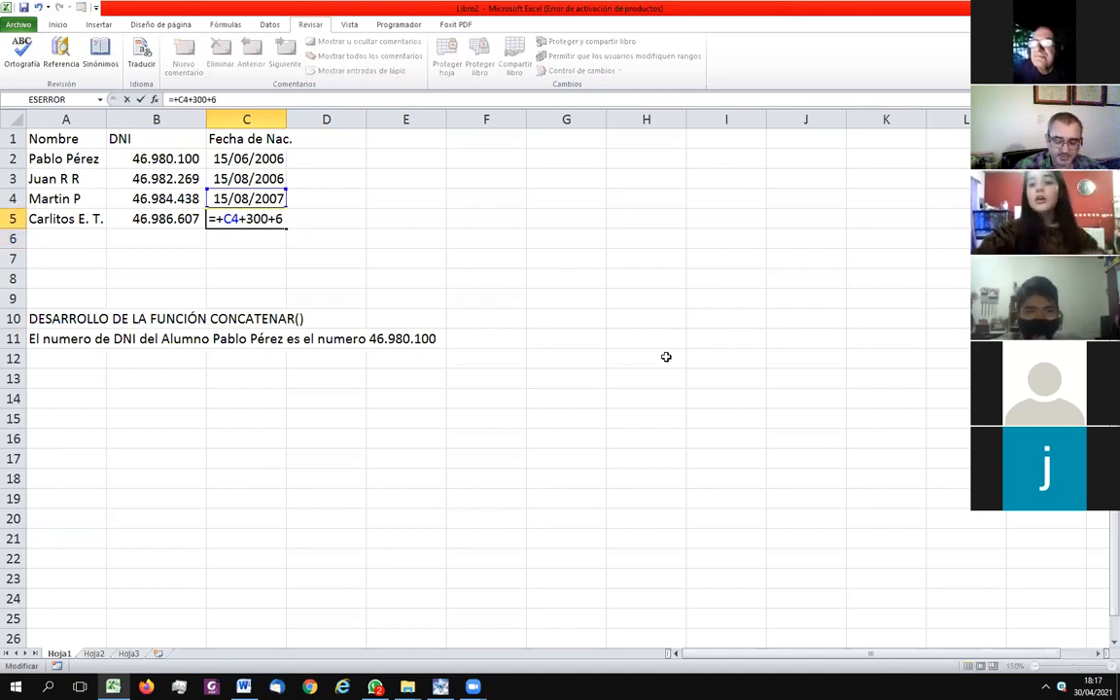
pyautogui.press('Return')
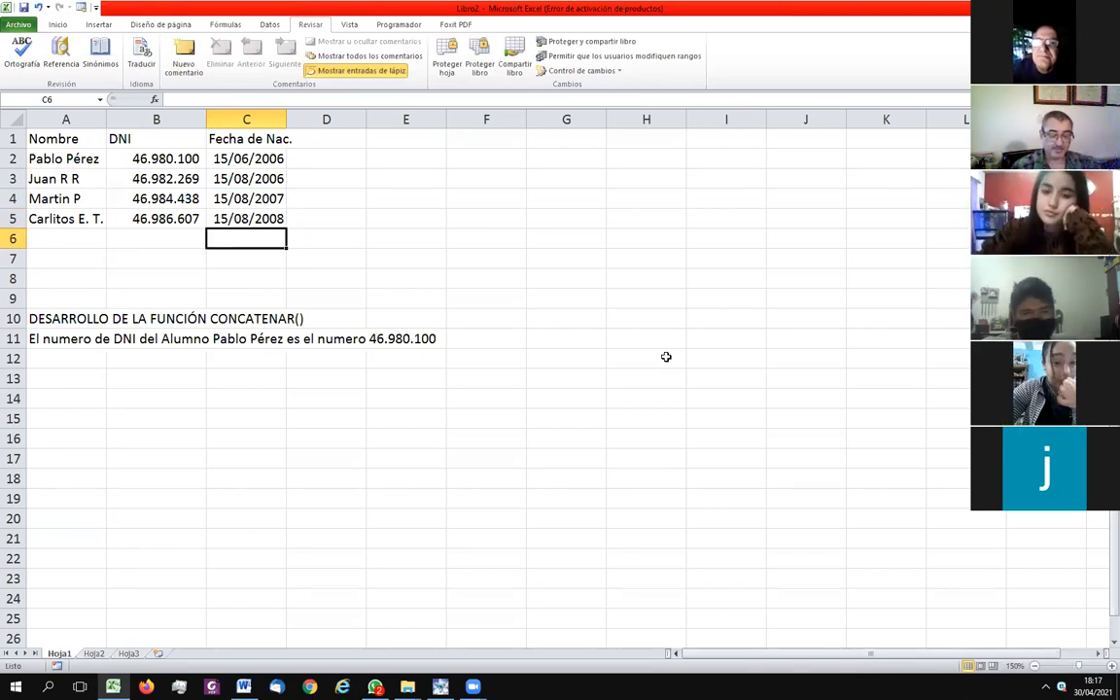
# - Copy the +300+66 part of the C5 formula into D5, leaving C5 as it is, and check the D5 formula
pyautogui.press('Up')
pyautogui.press('F2')
pyautogui.hotkey('shift', 'Left')
pyautogui.hotkey('shift', 'Left')
pyautogui.hotkey('shift', 'Left')
pyautogui.hotkey('shift', 'Left')
pyautogui.hotkey('shift', 'Left')
pyautogui.hotkey('shift', 'Left')
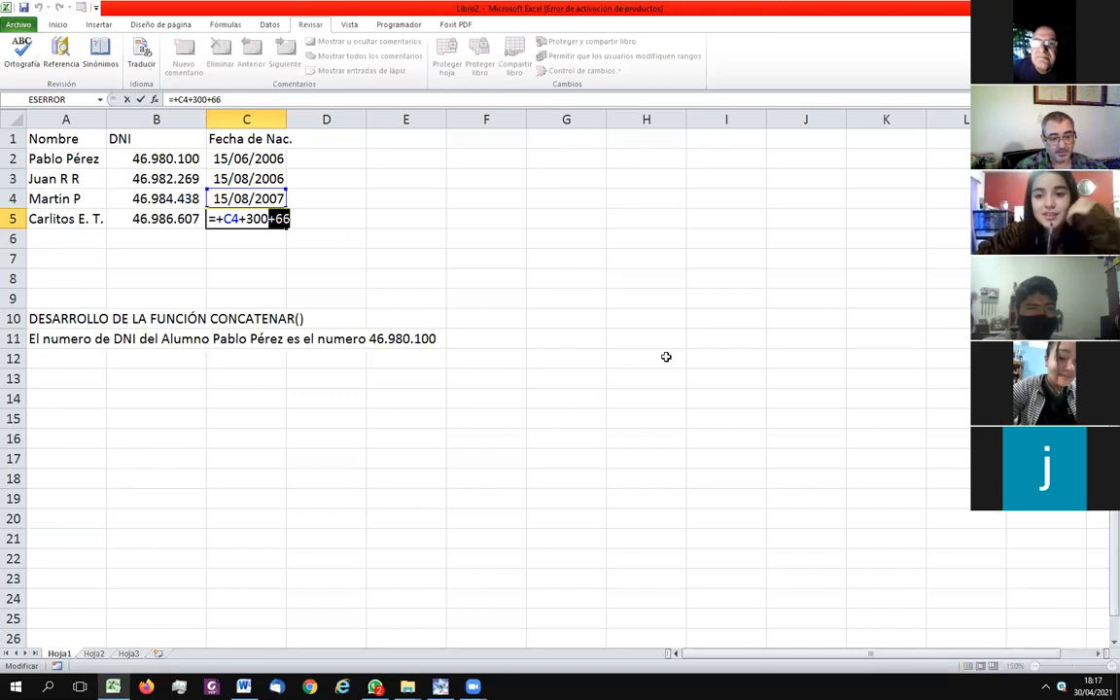
pyautogui.hotkey('shift', 'Left')
pyautogui.hotkey('ctrl', 'c')
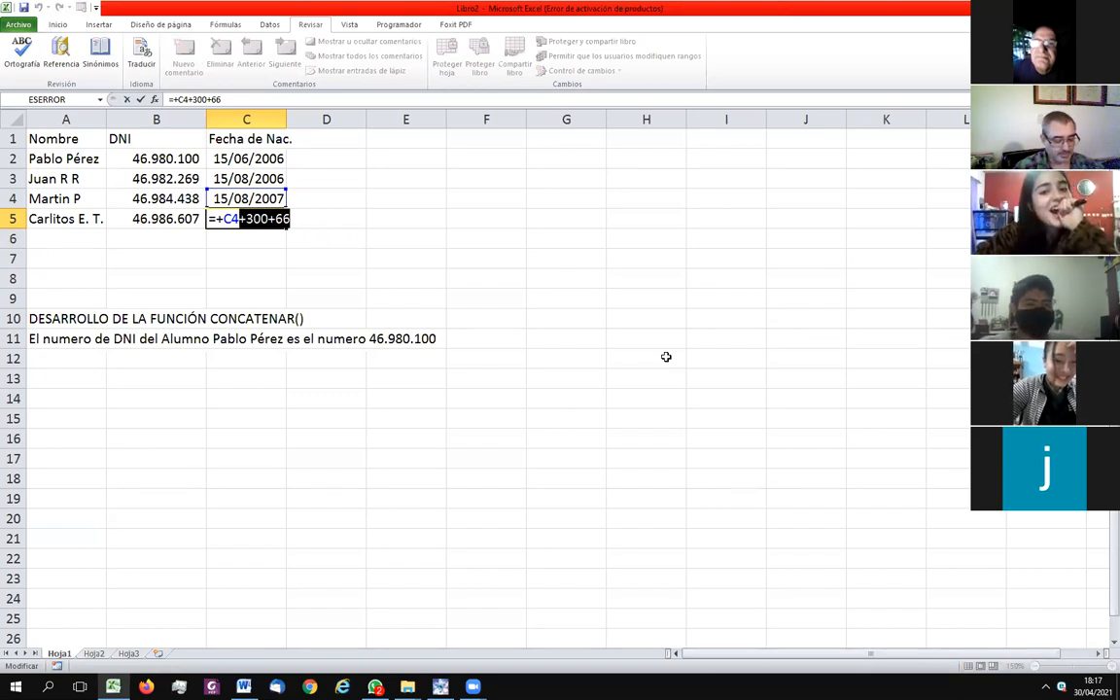
pyautogui.press('Escape')
pyautogui.press('Right')
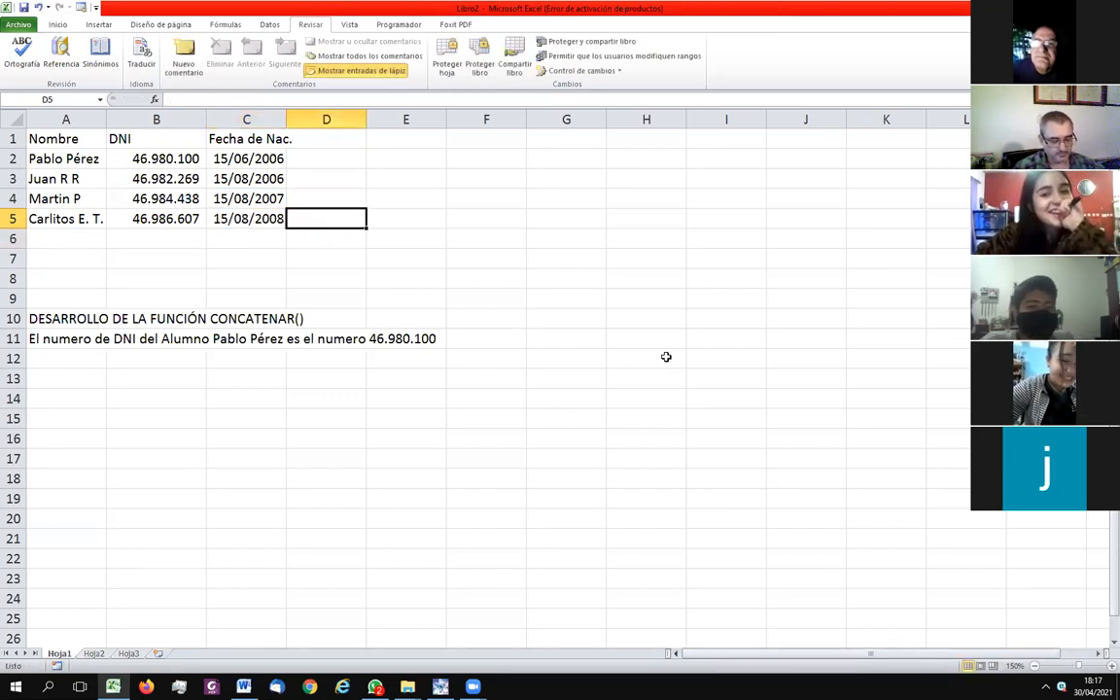
pyautogui.hotkey('ctrl', 'v')
pyautogui.press('Down')
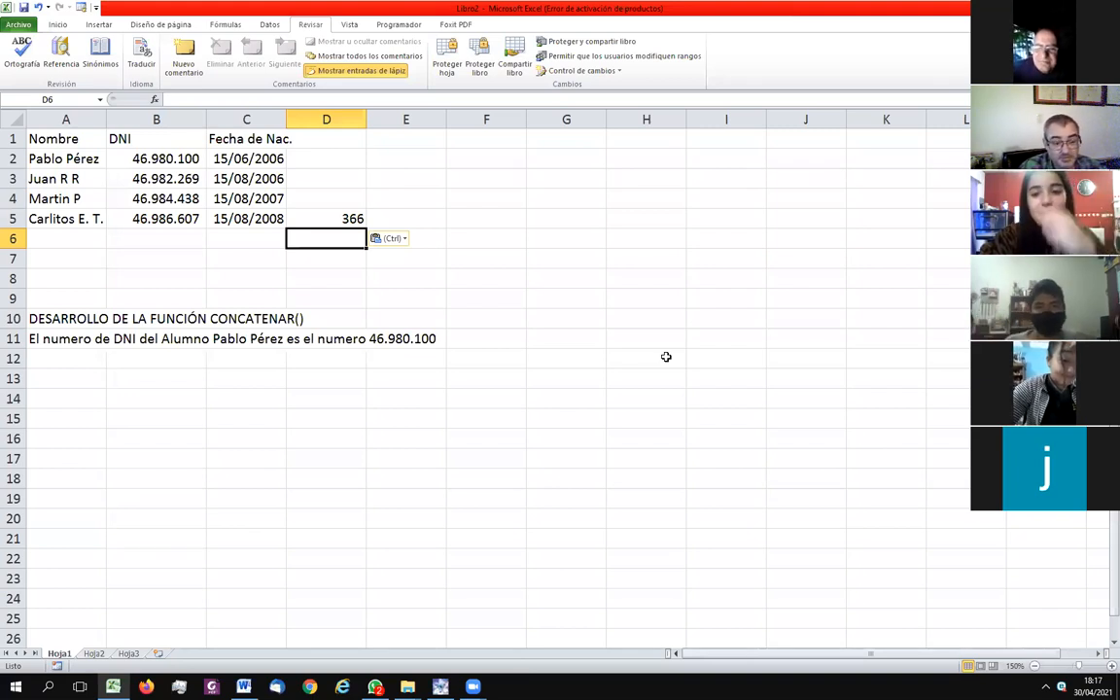
pyautogui.press('Up')
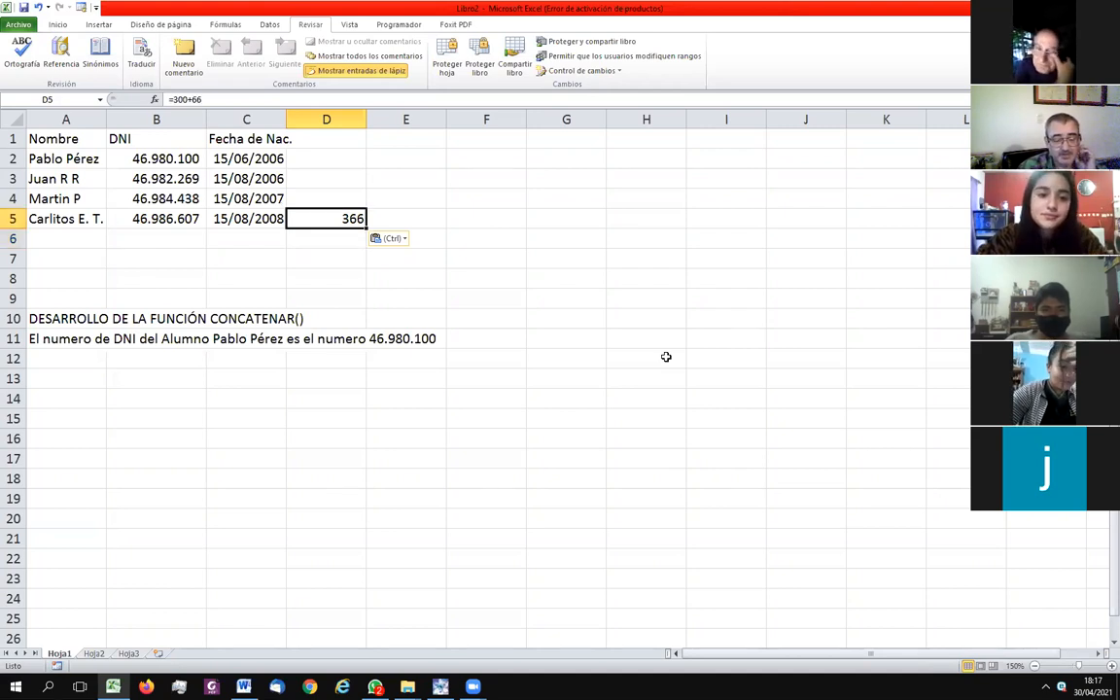
# - Add the text argument " y su fecha de nacimeinto es el dia " after the TEXTO part of the CONCATENAR formula in A11
pyautogui.press('Right')
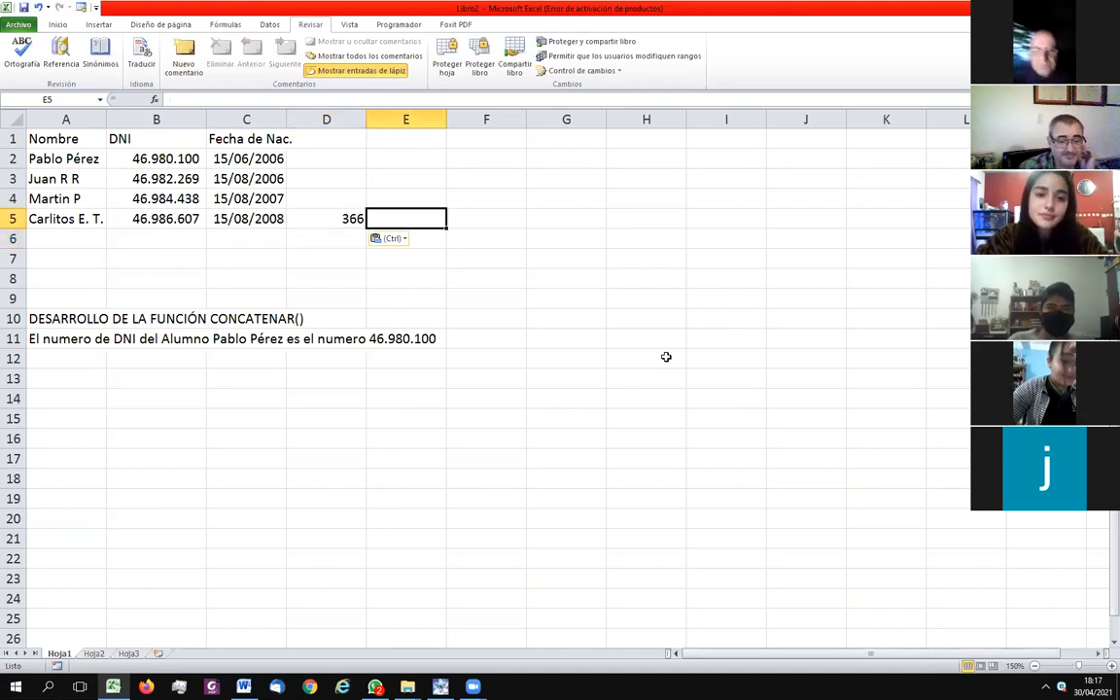
pyautogui.press('Down')
pyautogui.press('Down')
pyautogui.press('Down')
pyautogui.press('Down')
pyautogui.press('Down')
pyautogui.press('Down')
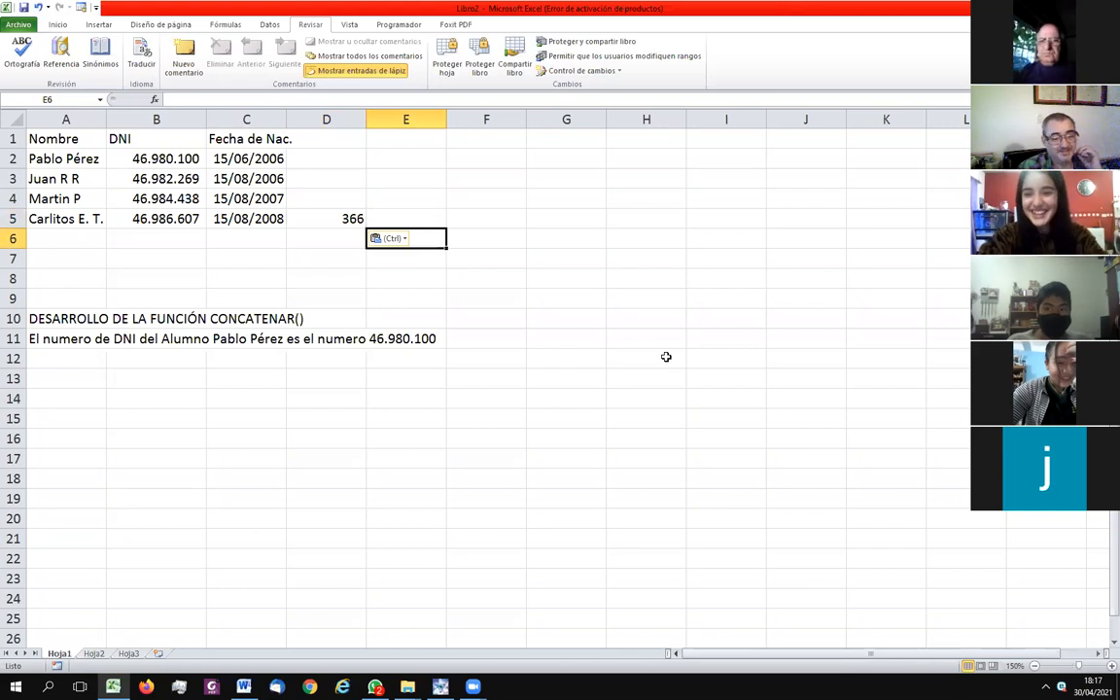
pyautogui.press('Down')
pyautogui.press('Left')
pyautogui.press('Left')
pyautogui.press('Left')
pyautogui.press('Left')
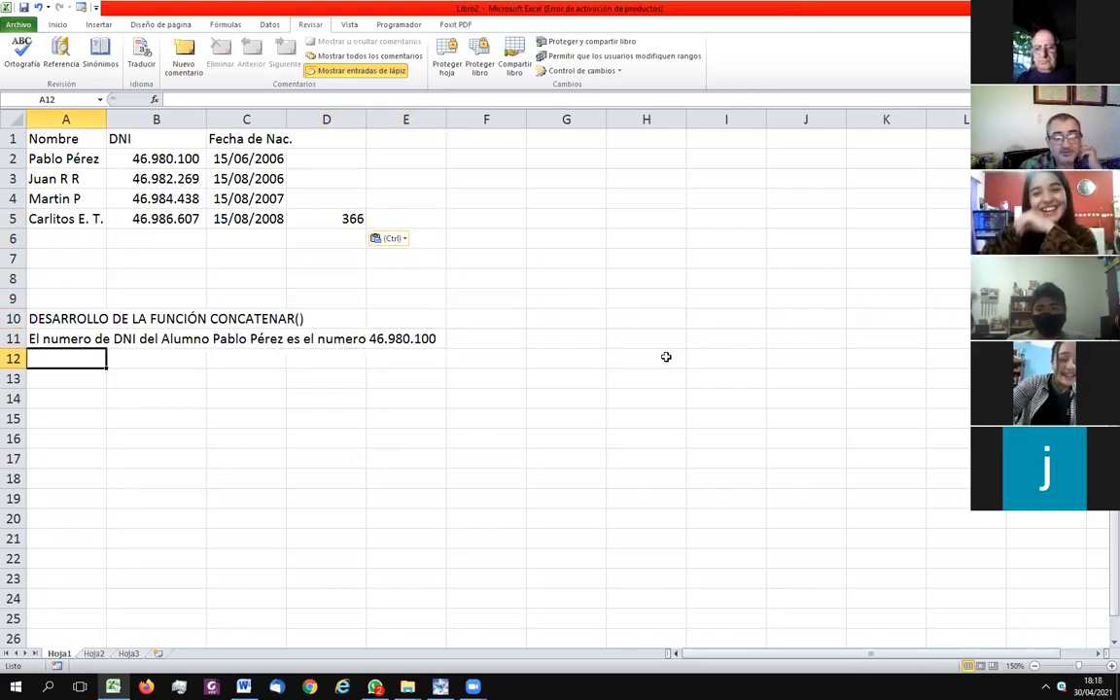
pyautogui.press('Up')
pyautogui.press('Down')
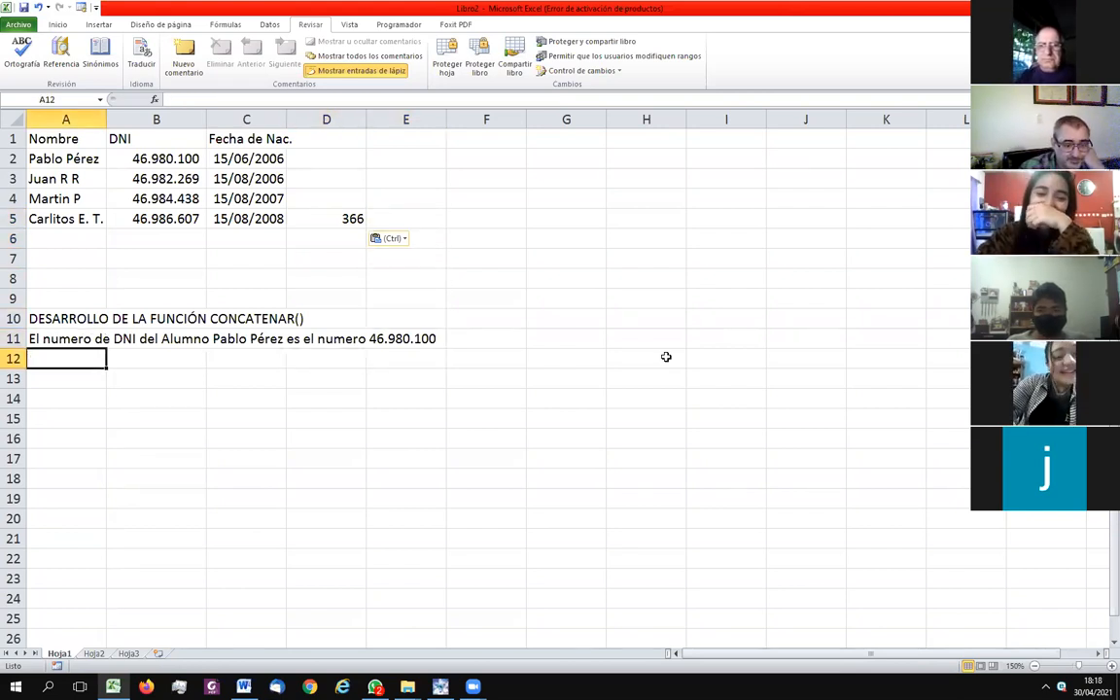
pyautogui.press('Up')
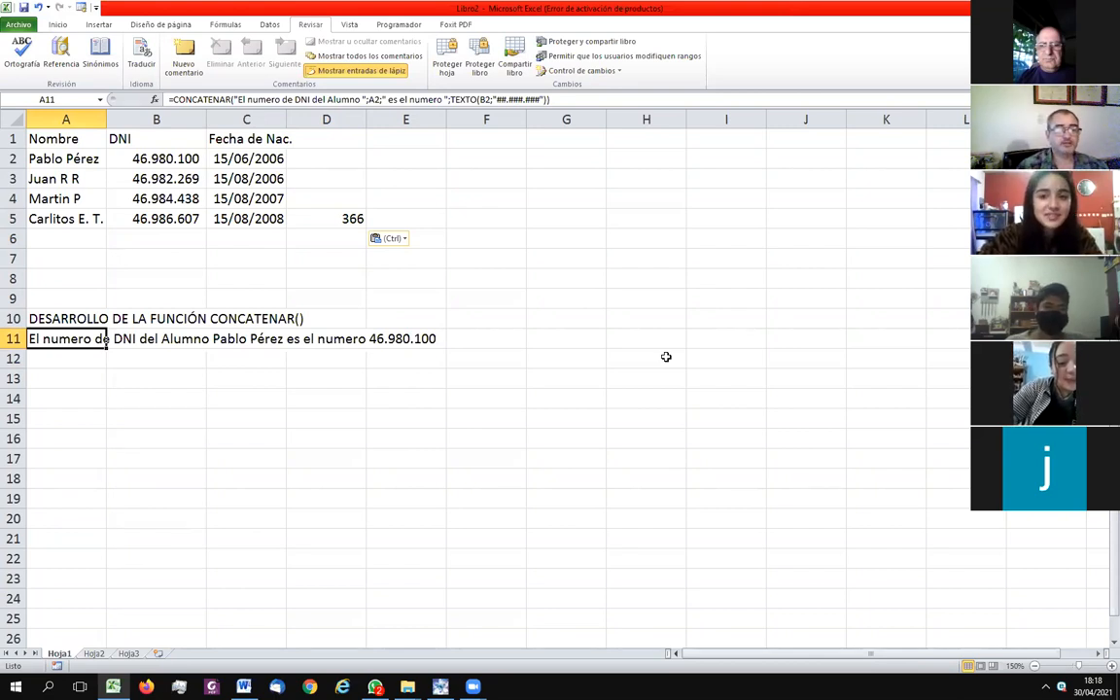
pyautogui.press('F2')
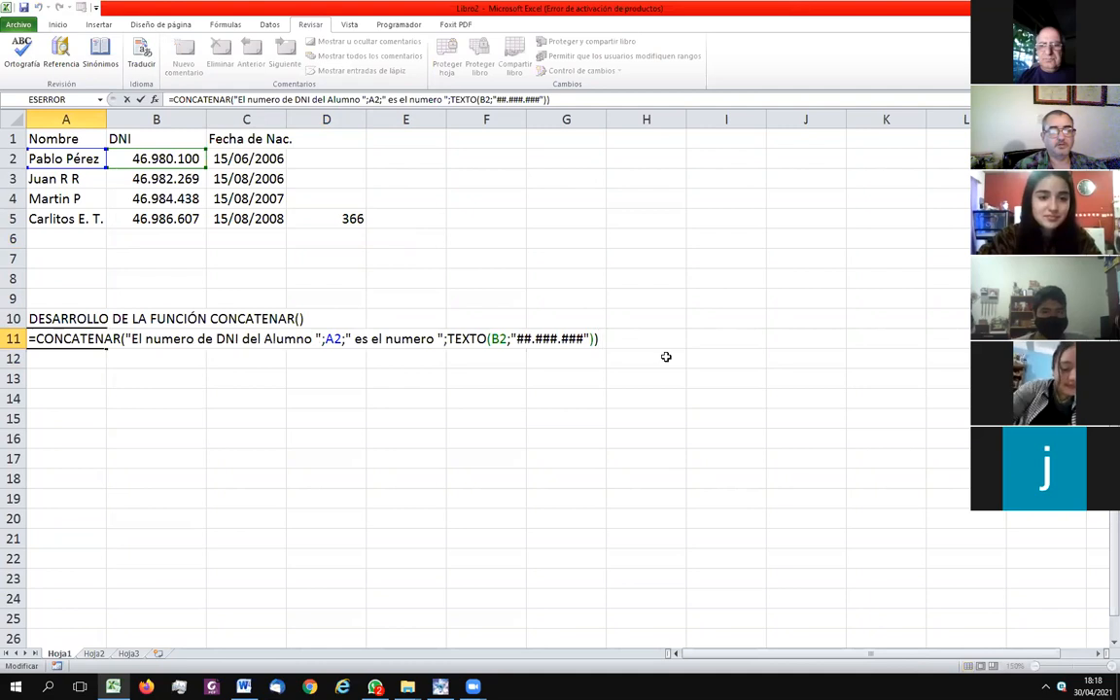
pyautogui.press('Left')
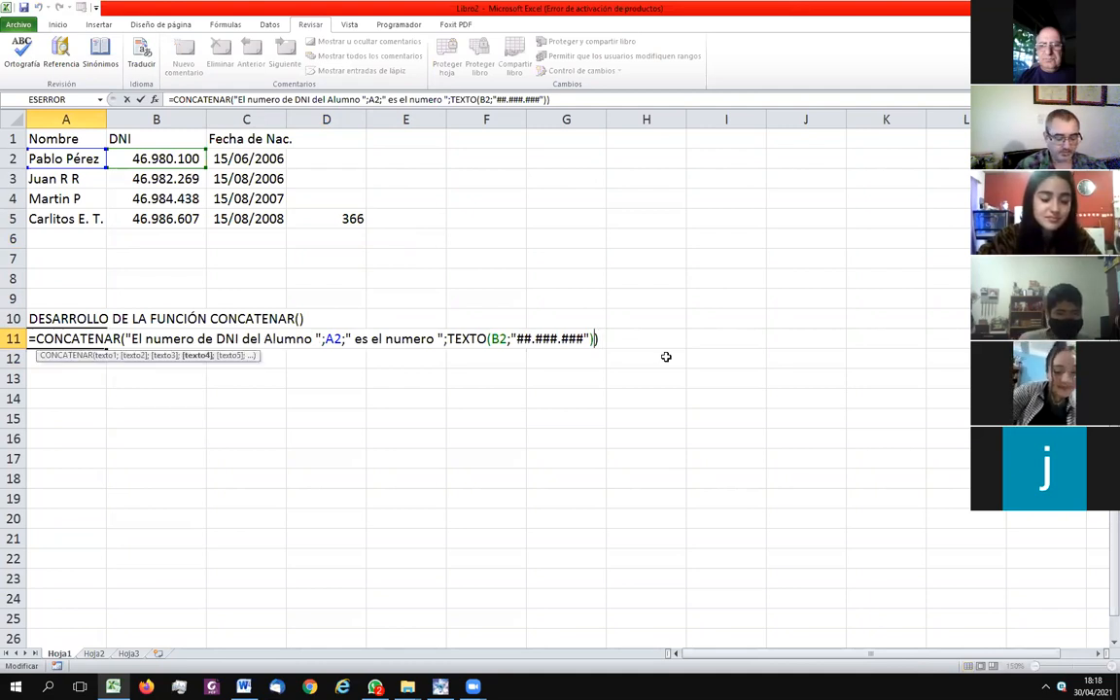
pyautogui.write(';"')
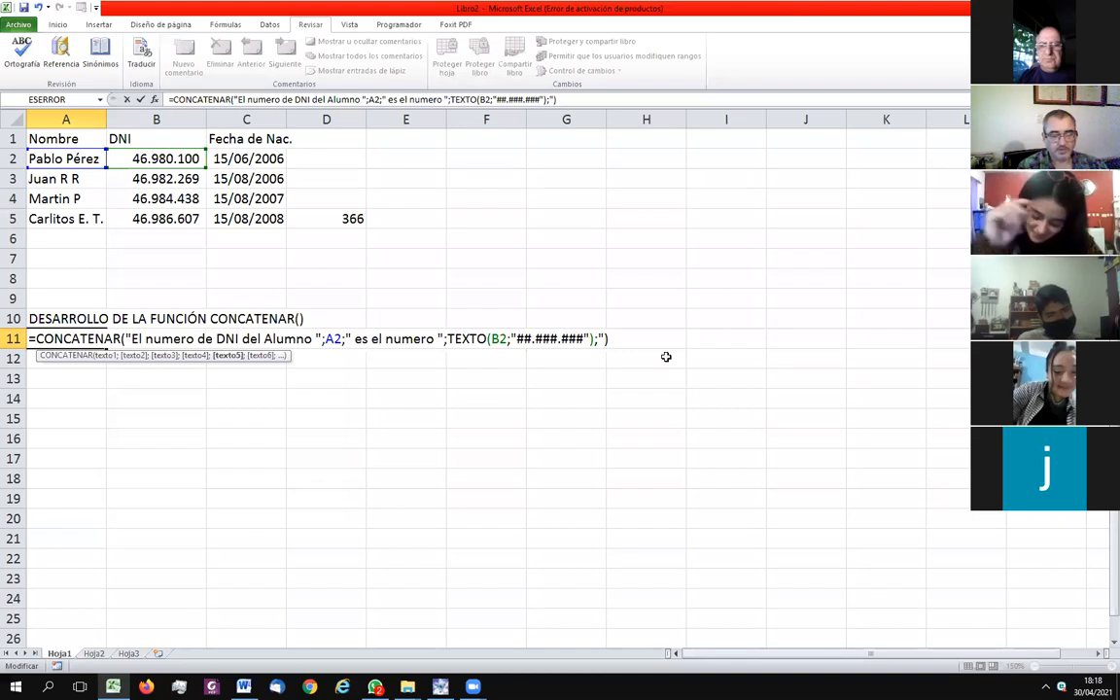
pyautogui.write(' y su fecha de nacimeinto es el dia ')
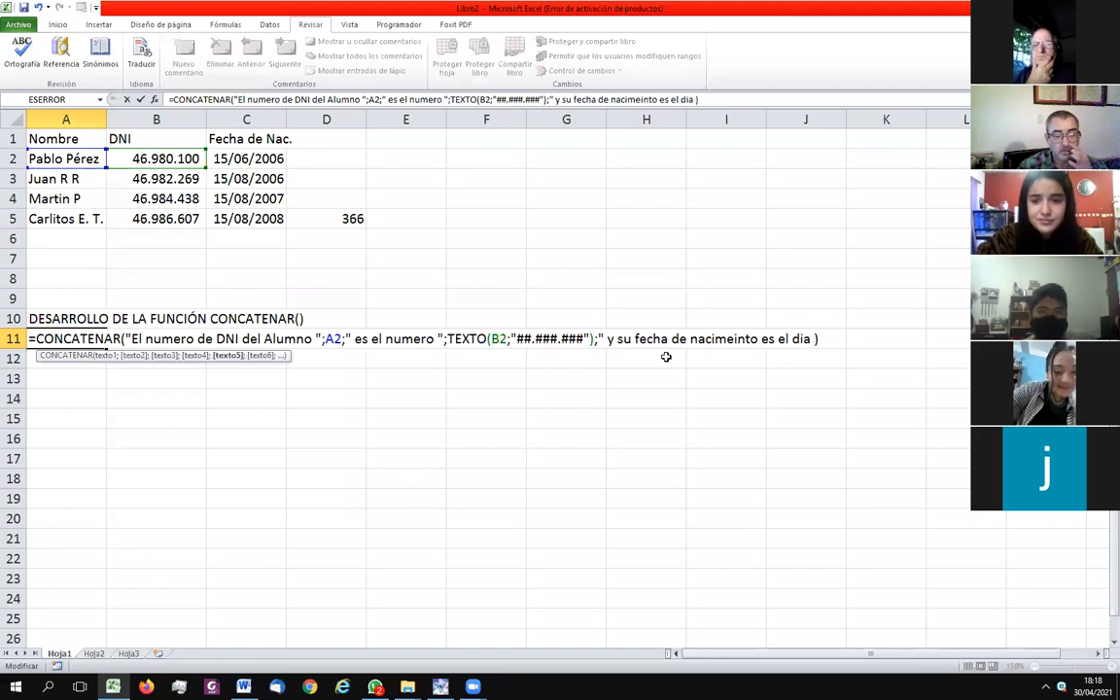
pyautogui.write('"')
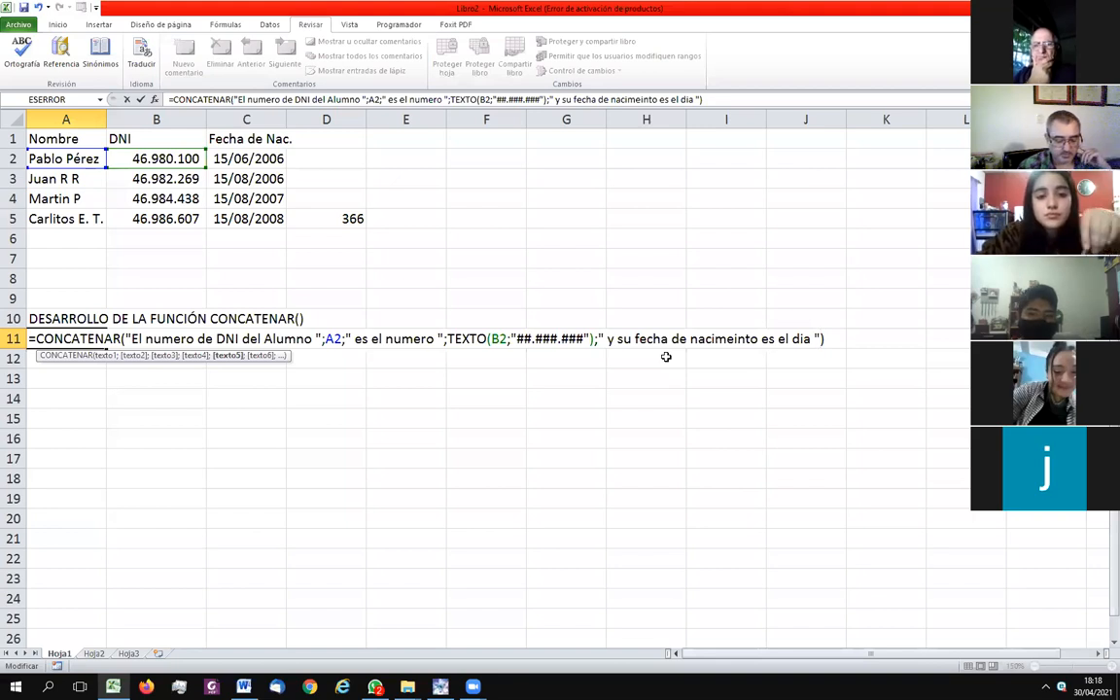
# - Add the birth date cell C2 as the last argument of the CONCATENAR formula and complete the formula
pyautogui.write(';')
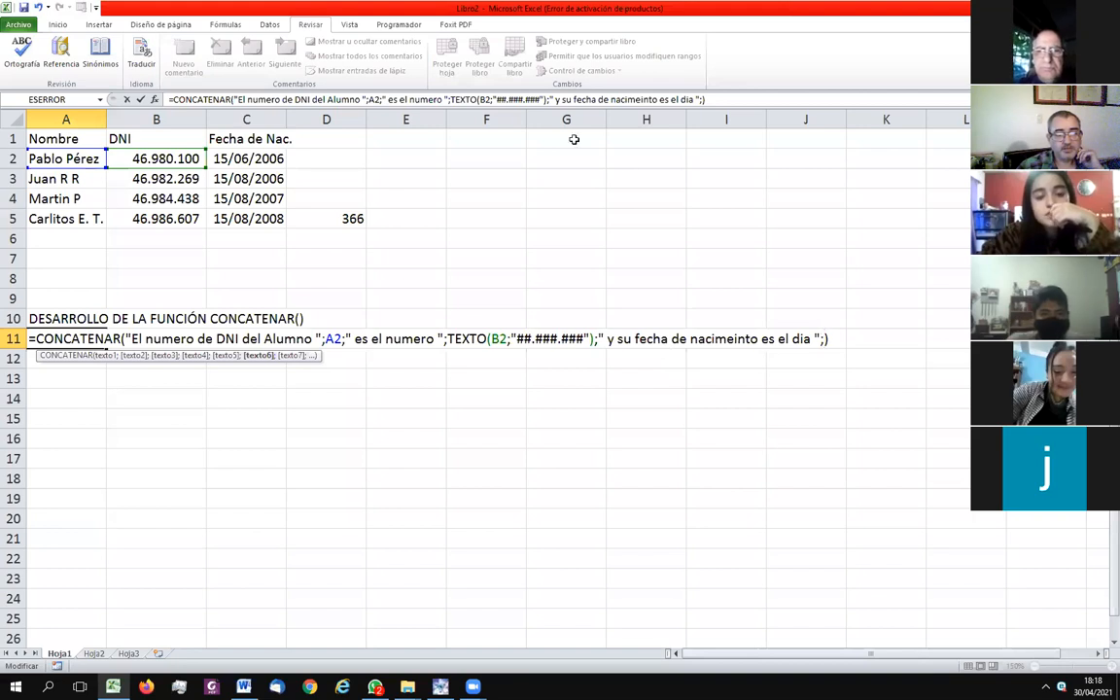
pyautogui.click(252, 158)
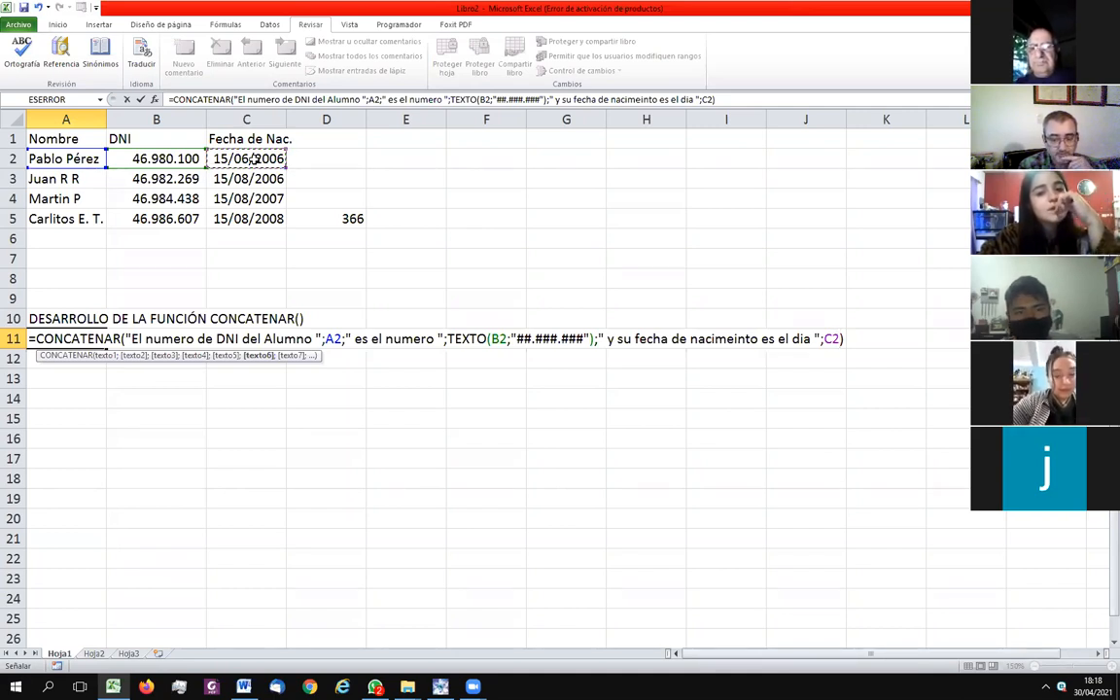
pyautogui.press('Return')
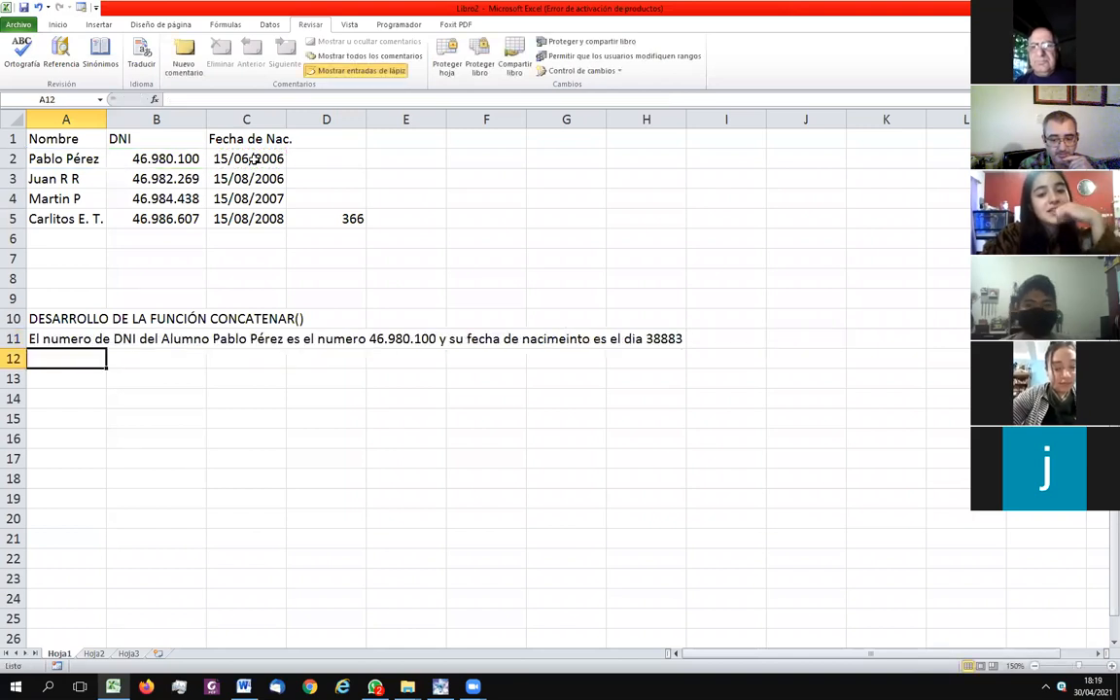
# - Examine the concatenated sentence along row 11, especially how the birth date is shown at its end
pyautogui.click(672, 336)
pyautogui.press('Left')
pyautogui.press('Left')
pyautogui.press('Left')
pyautogui.press('Left')
pyautogui.press('Left')
pyautogui.press('Left')
pyautogui.press('Left')
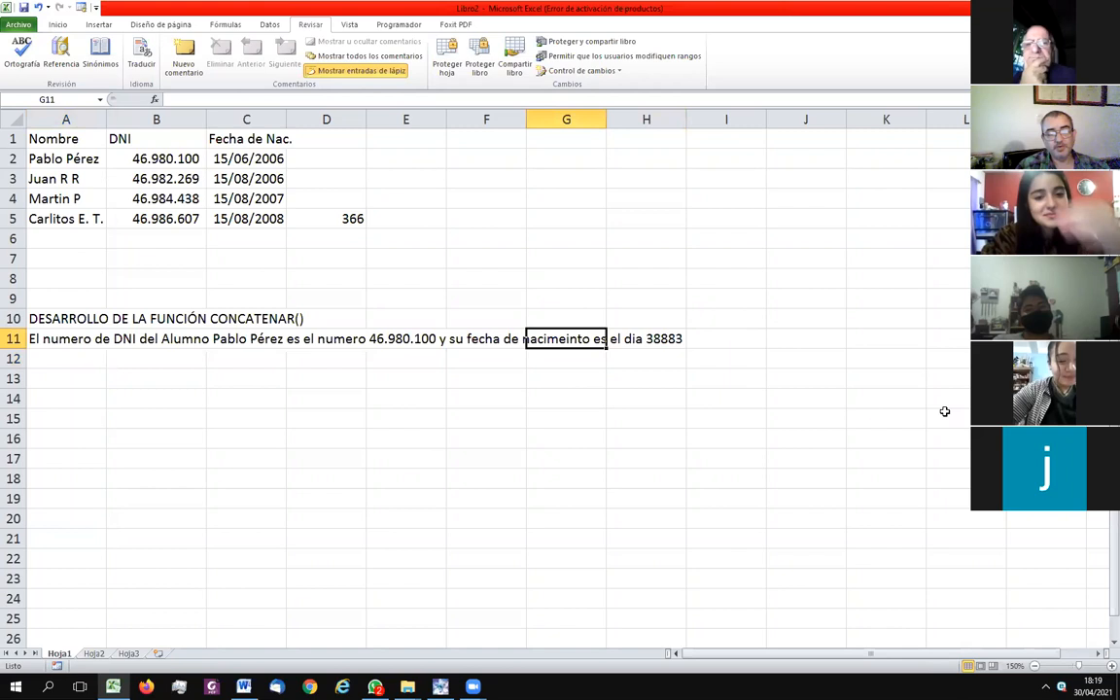
pyautogui.press('F2')
pyautogui.press('Escape')
pyautogui.press('Right')
pyautogui.press('Right')
pyautogui.press('Right')
pyautogui.press('Right')
pyautogui.press('Right')
pyautogui.press('Right')
pyautogui.press('Right')
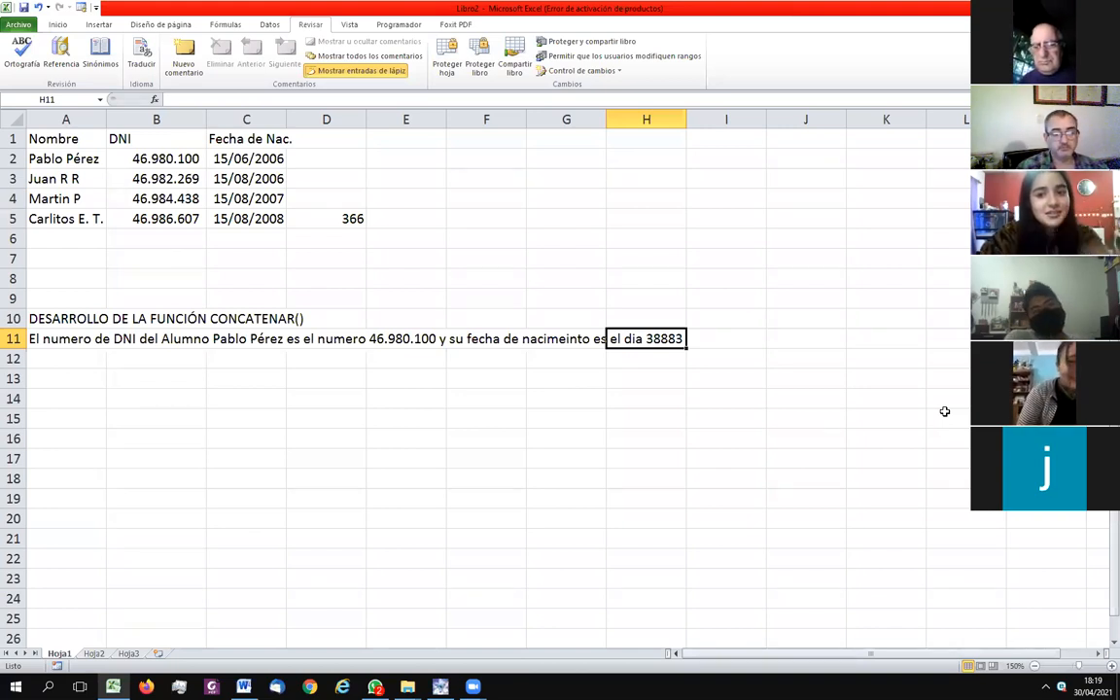
# - Copy the first student's date of birth from C2 into the adjacent cell D2
pyautogui.press('Up')
pyautogui.press('Up')
pyautogui.press('Up')
pyautogui.press('Up')
pyautogui.press('Up')
pyautogui.press('Up')
pyautogui.press('Up')
pyautogui.press('Left')
pyautogui.press('Left')
pyautogui.press('Up')
pyautogui.press('Up')
pyautogui.press('Left')
pyautogui.press('Left')
pyautogui.press('Left')
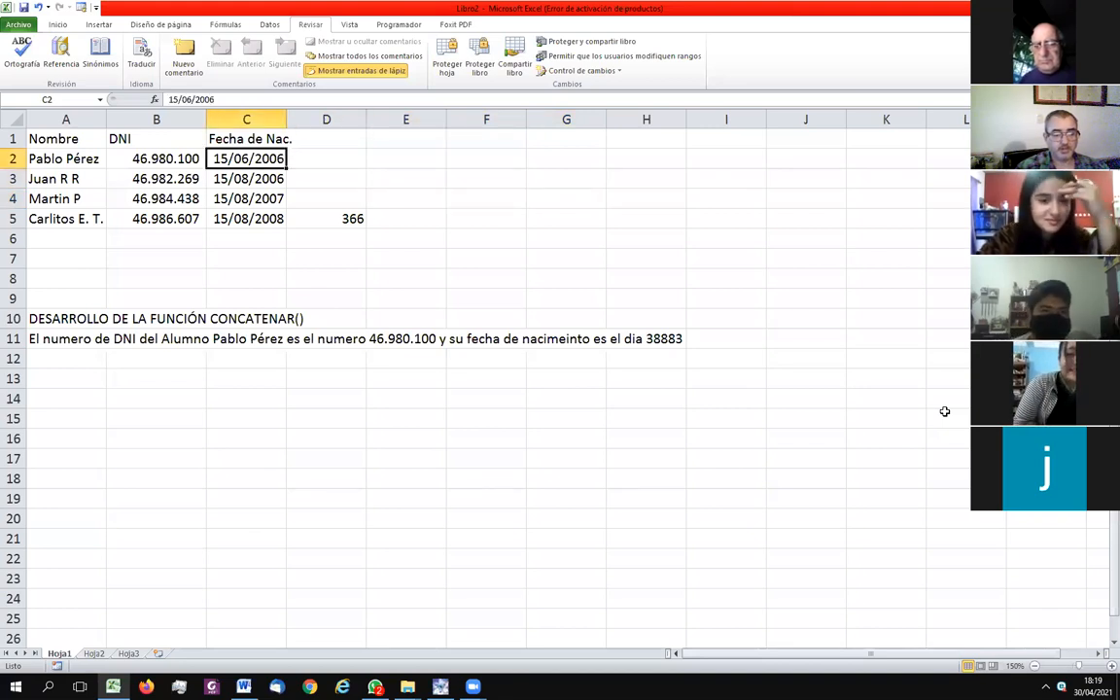
pyautogui.press('Right')
pyautogui.hotkey('ctrl', 'r')
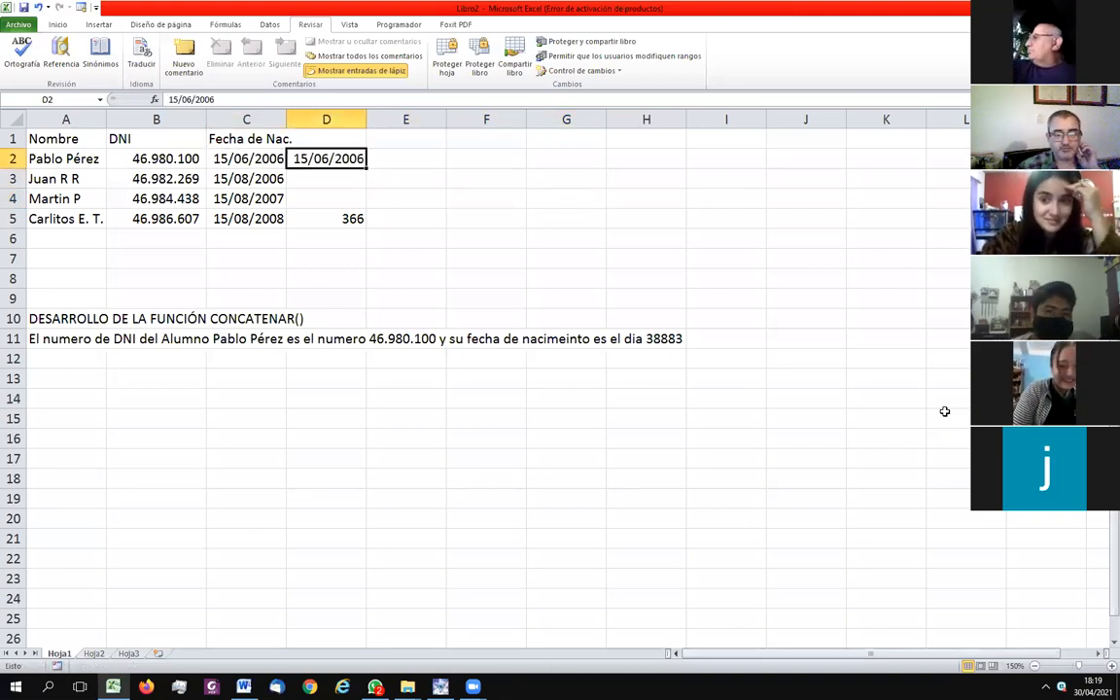
# - Apply the Millares number style to the copied birth date in D2 and compare it with the end of the sentence in row 11
pyautogui.click(53, 25)
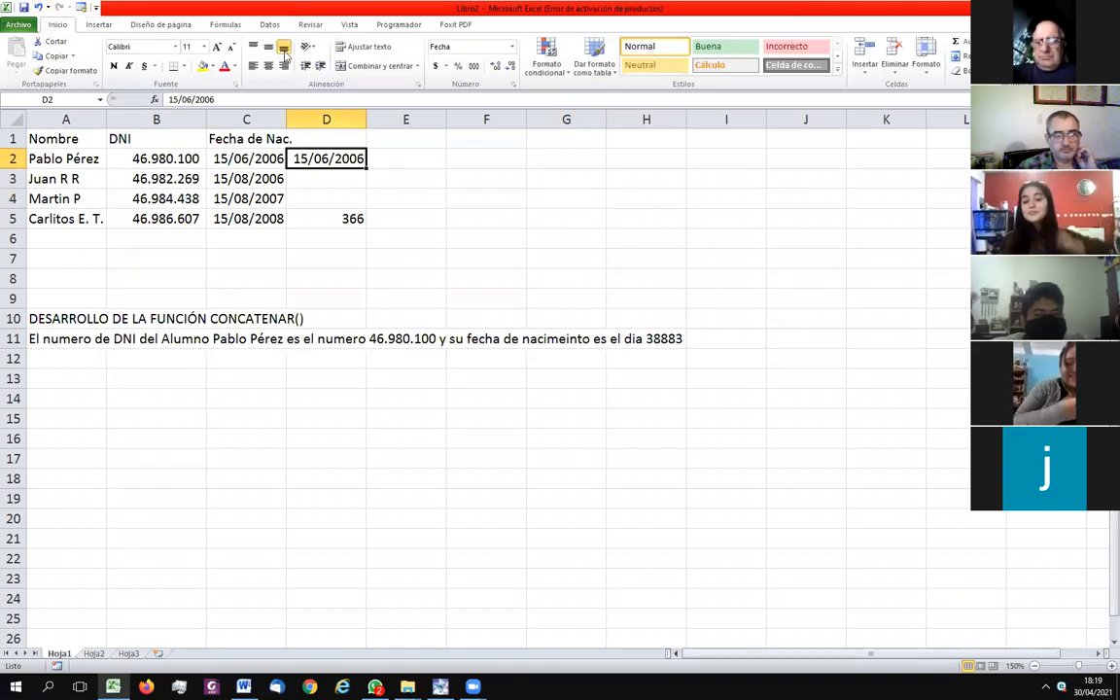
pyautogui.click(475, 66)
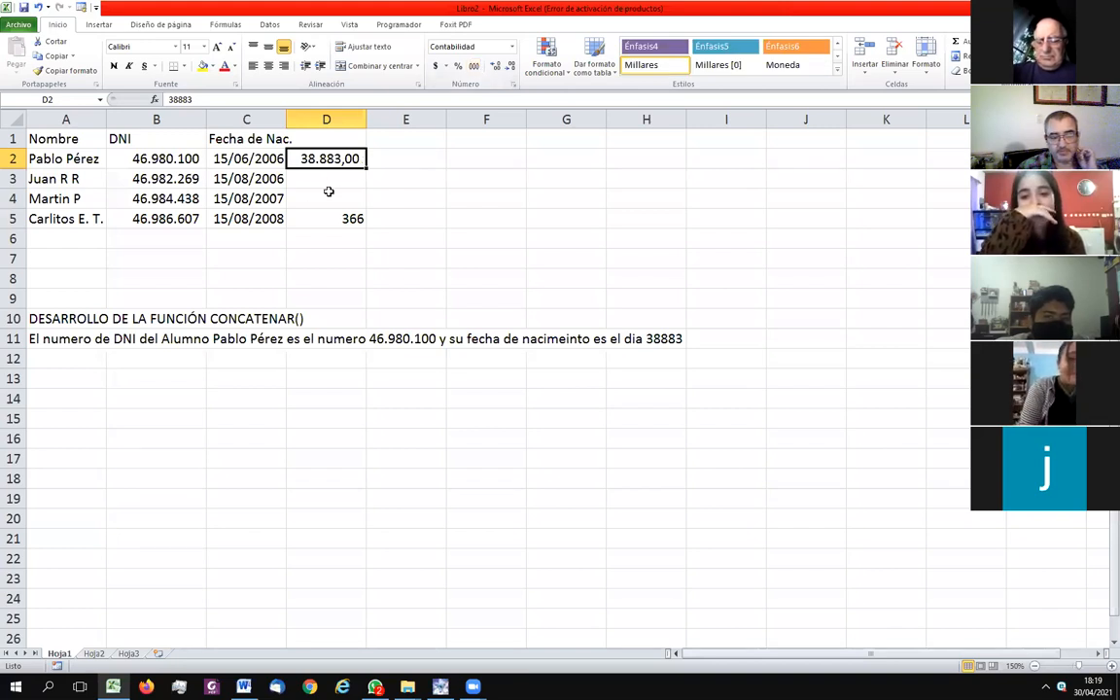
pyautogui.click(647, 339)
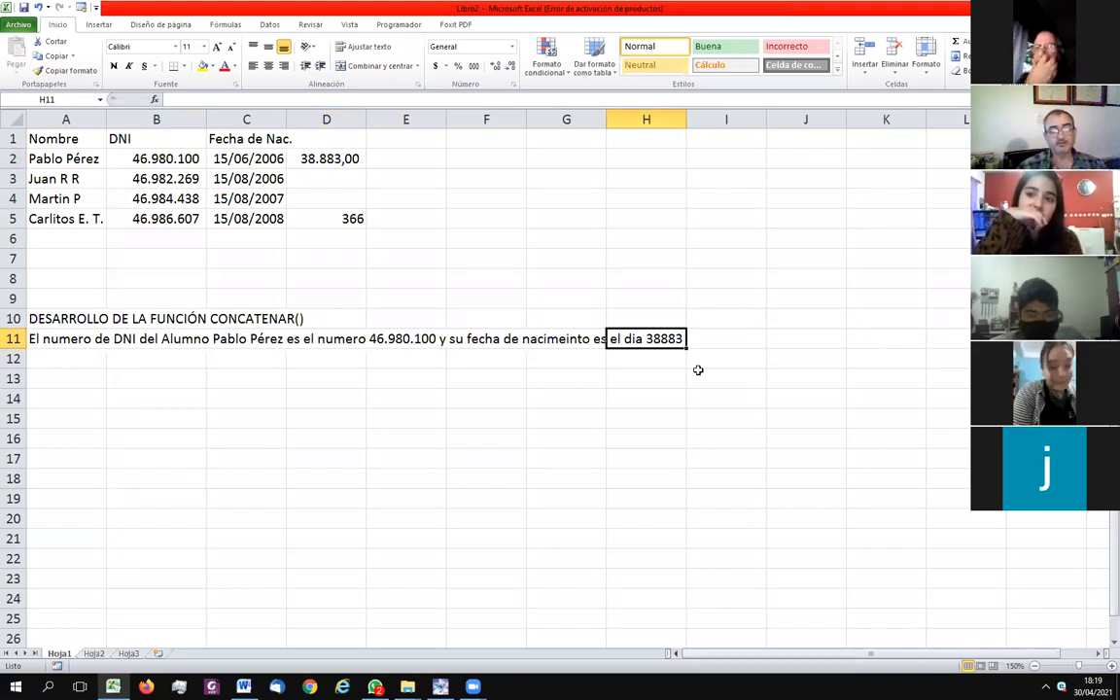
# - Enter the date 1-1-1 in cell E2, beside the number-formatted birth date
pyautogui.click(413, 178)
pyautogui.click(418, 157)
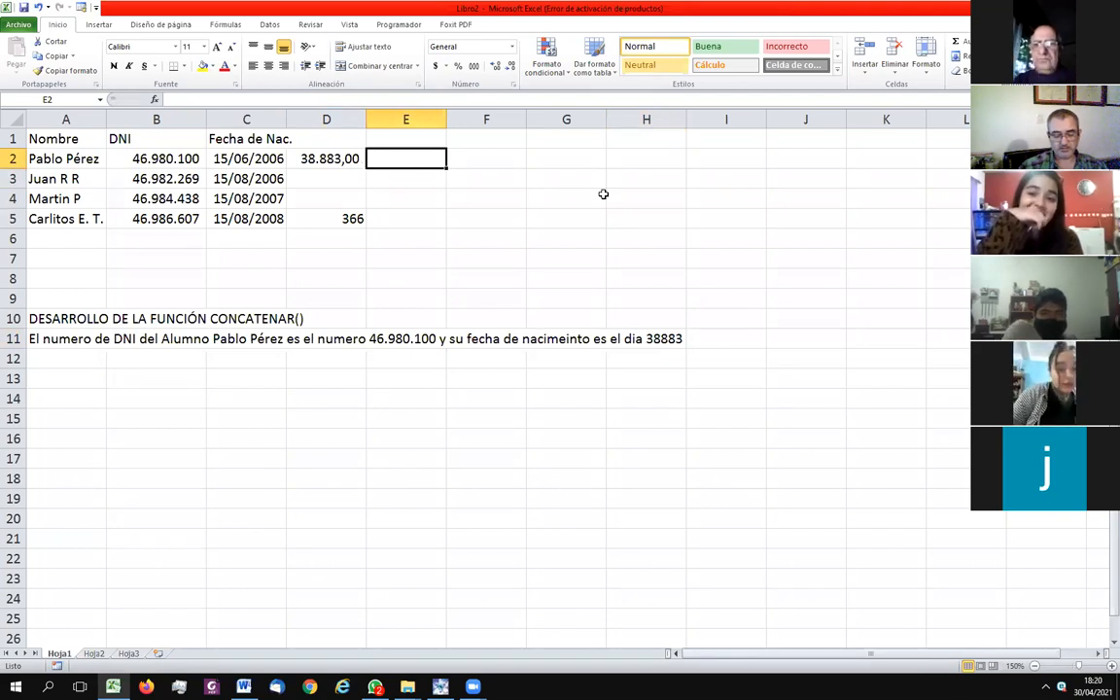
pyautogui.write('1-1-')
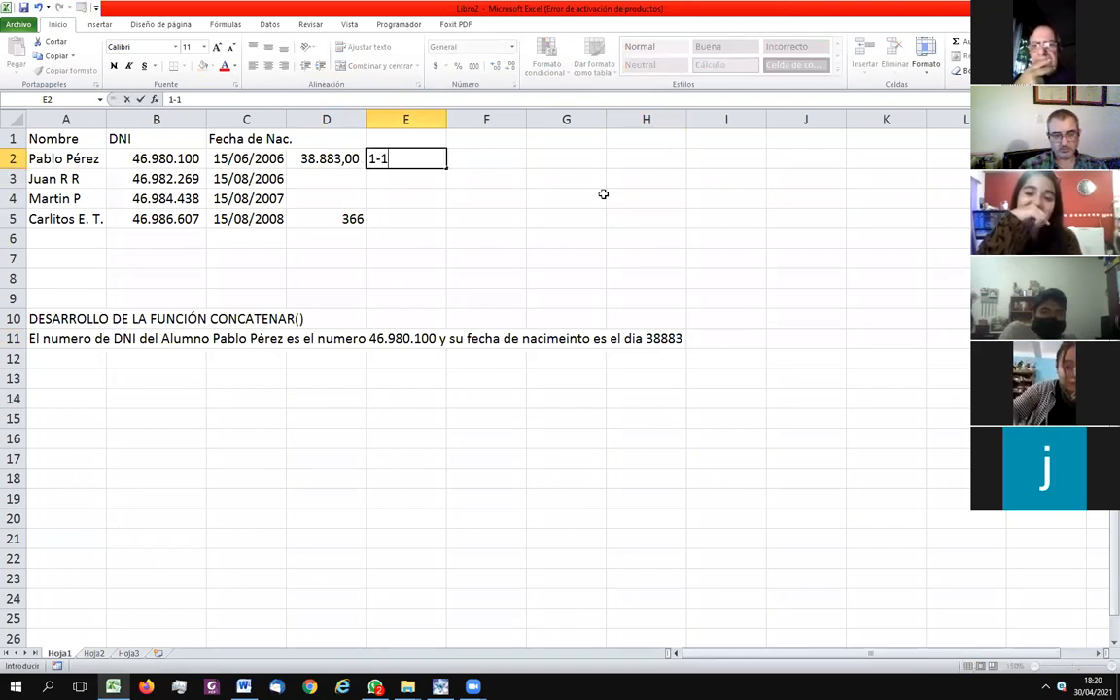
pyautogui.write('1')
pyautogui.press('Return')
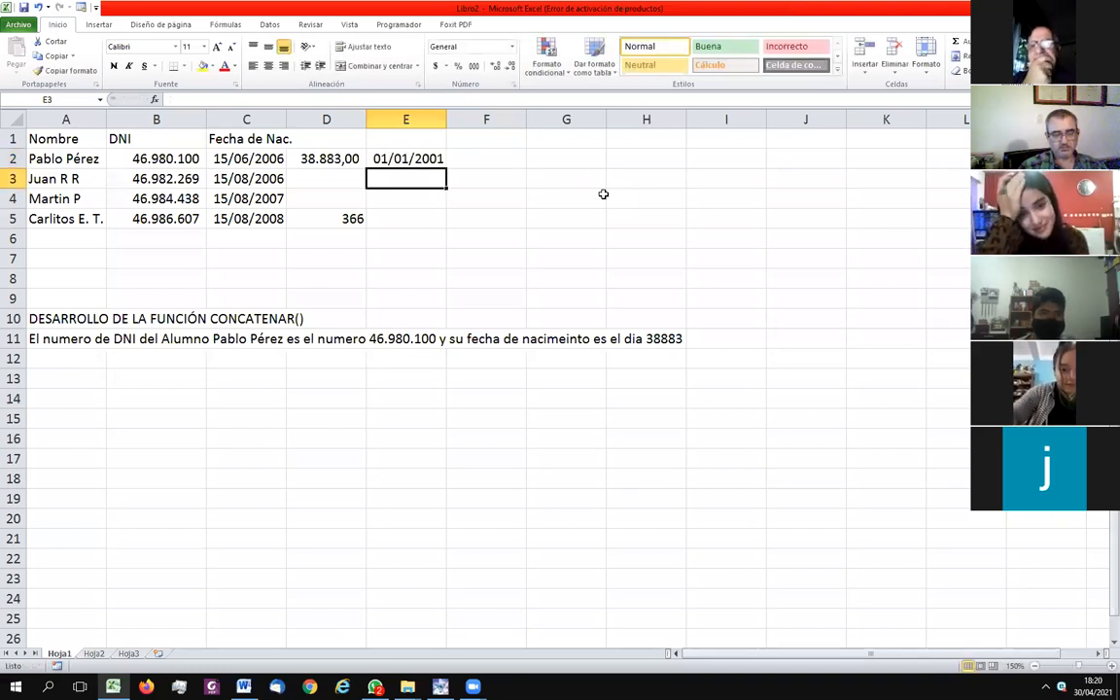
pyautogui.press('Up')
pyautogui.press('F2')
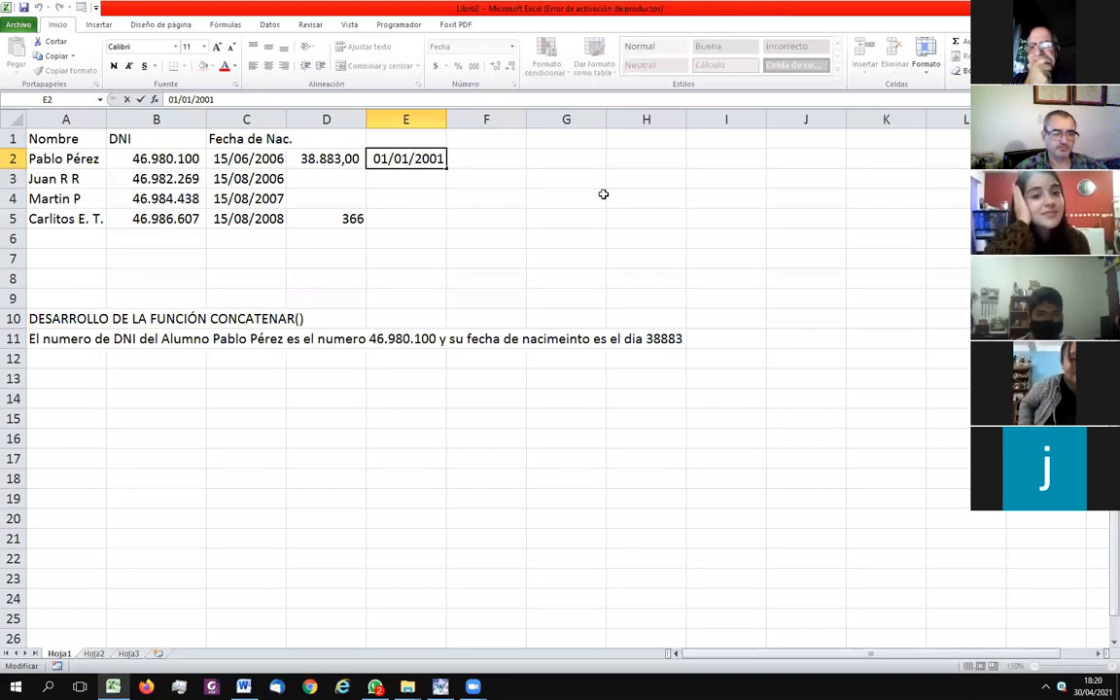
pyautogui.press('BackSpace')
pyautogui.press('Delete')
pyautogui.press('Delete')
pyautogui.press('Delete')
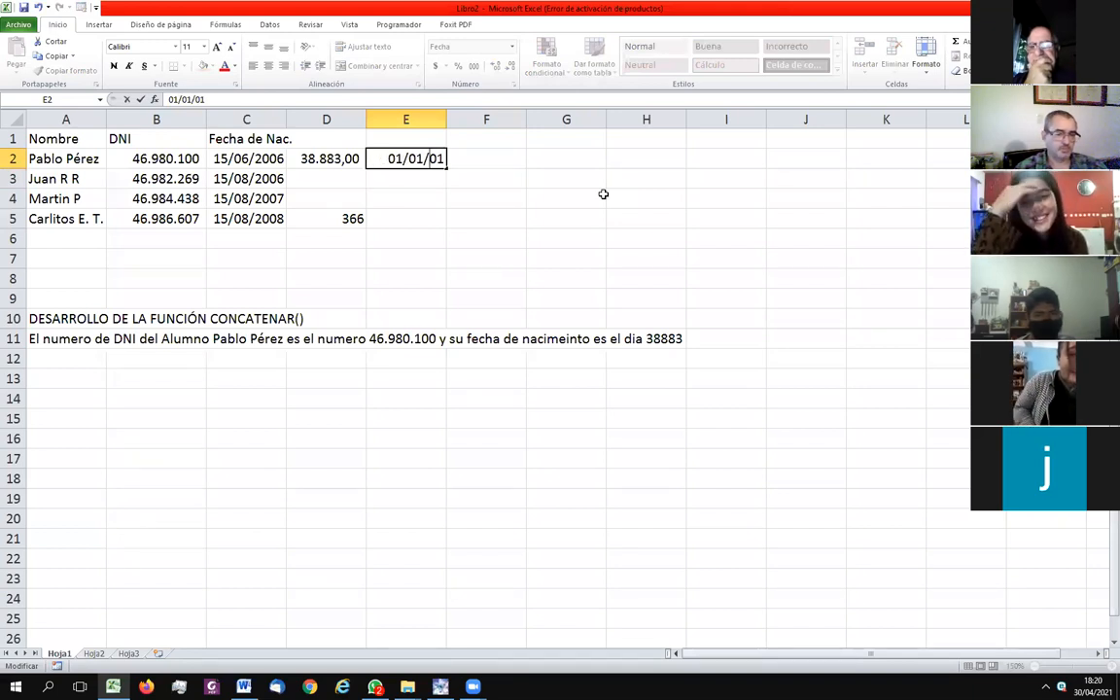
pyautogui.press('Escape')
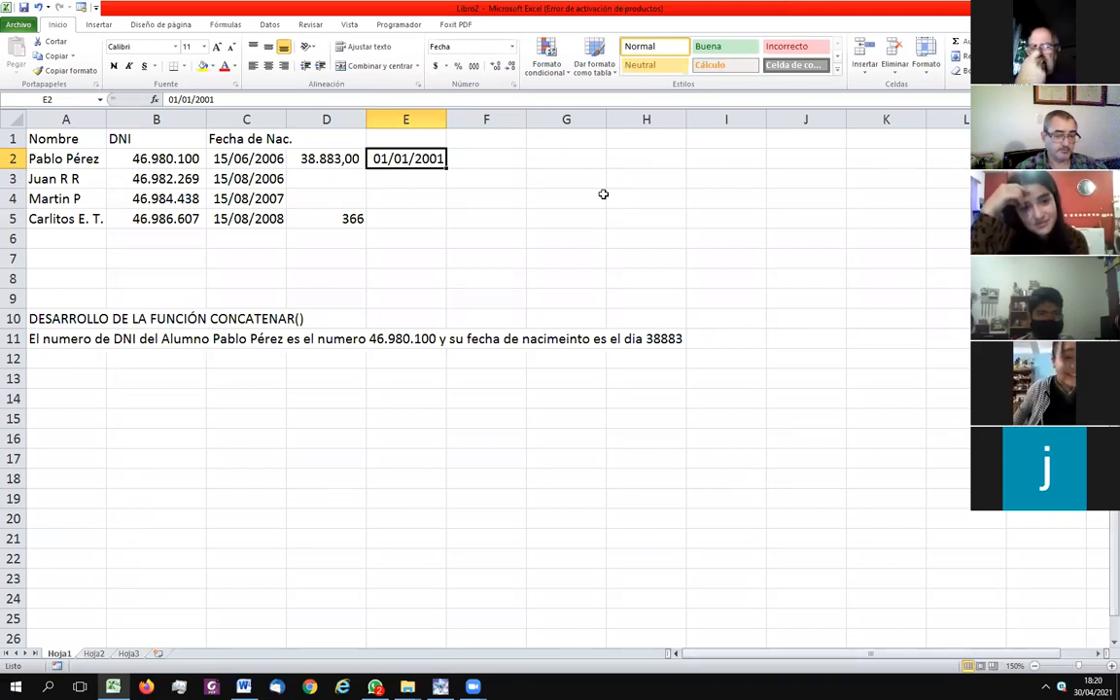
# - Enter the date with a four-digit year as 01-1-0001 in cell F2
pyautogui.press('Right')
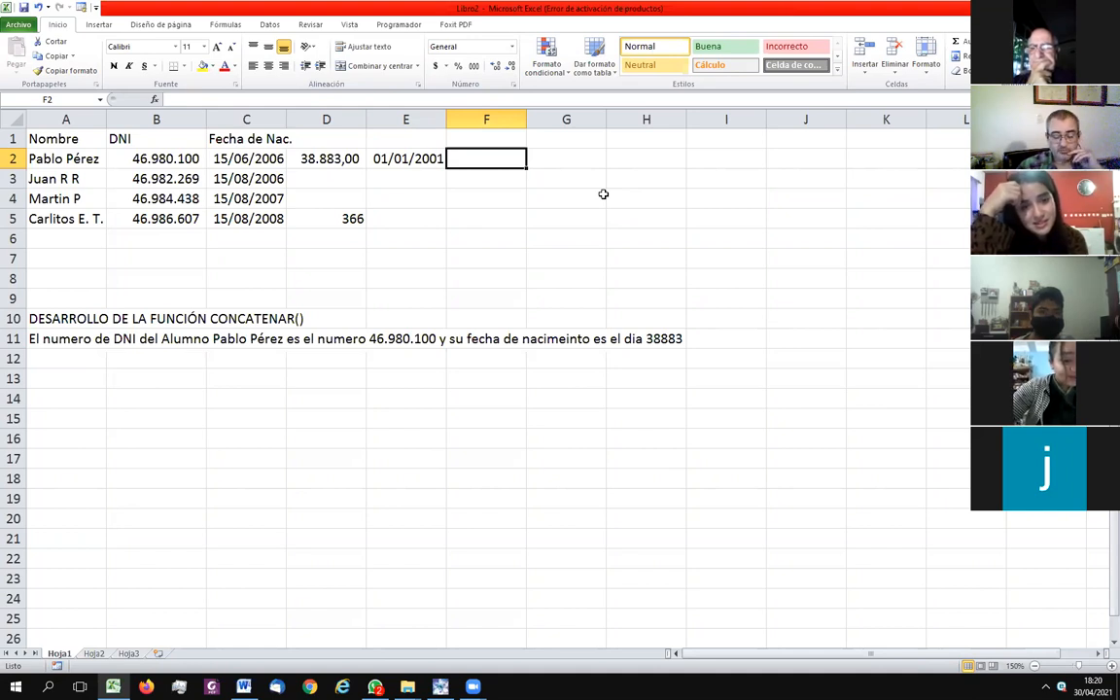
pyautogui.write('01+-')
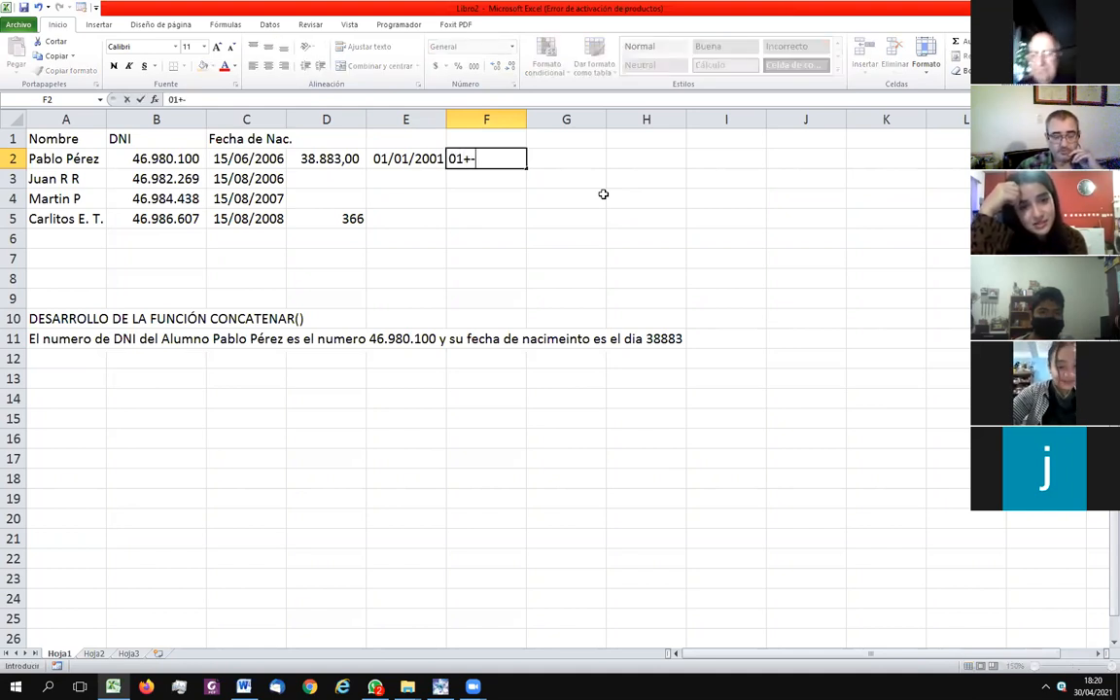
pyautogui.press('BackSpace')
pyautogui.press('BackSpace')
pyautogui.write('1-')
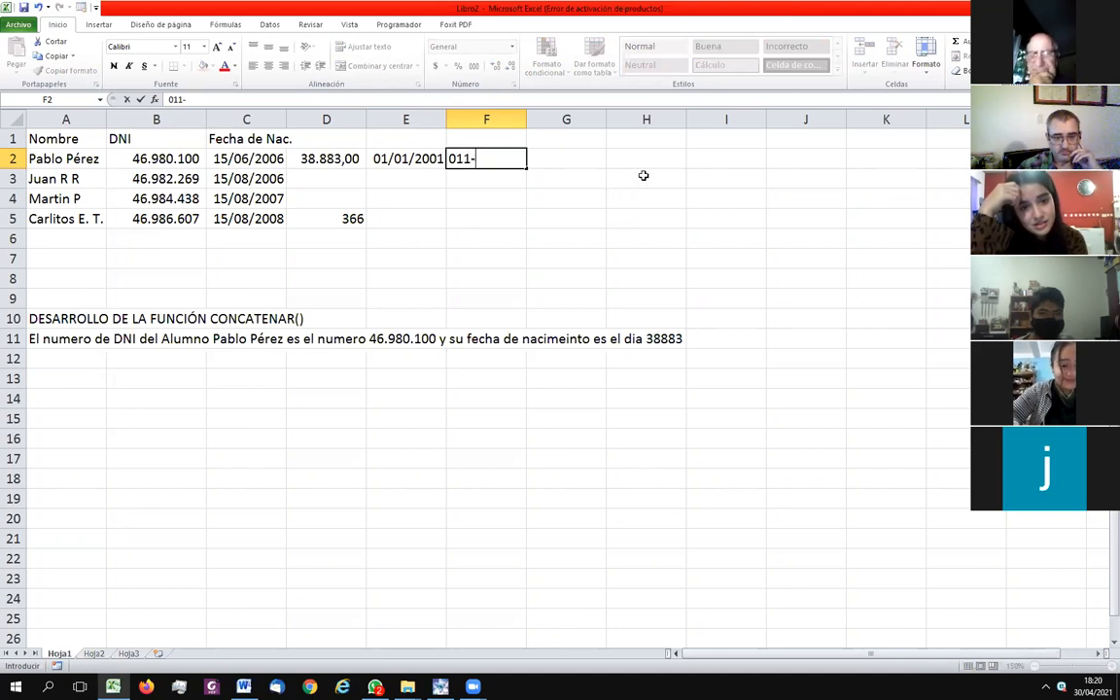
pyautogui.press('BackSpace')
pyautogui.press('BackSpace')
pyautogui.write('-')
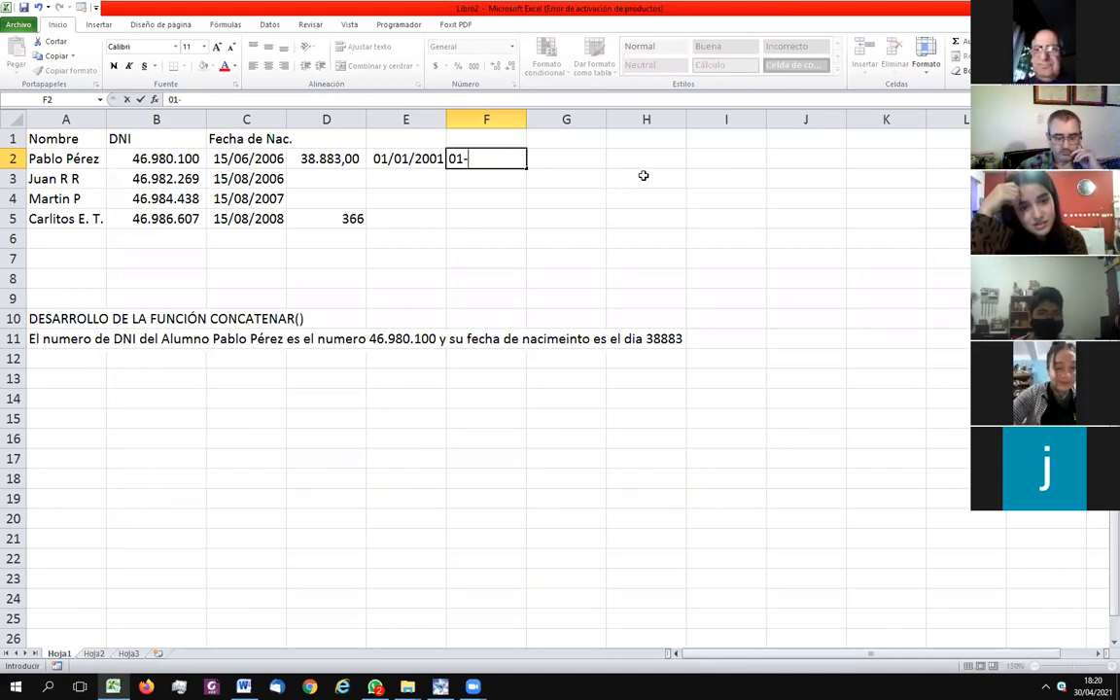
pyautogui.write('1-')
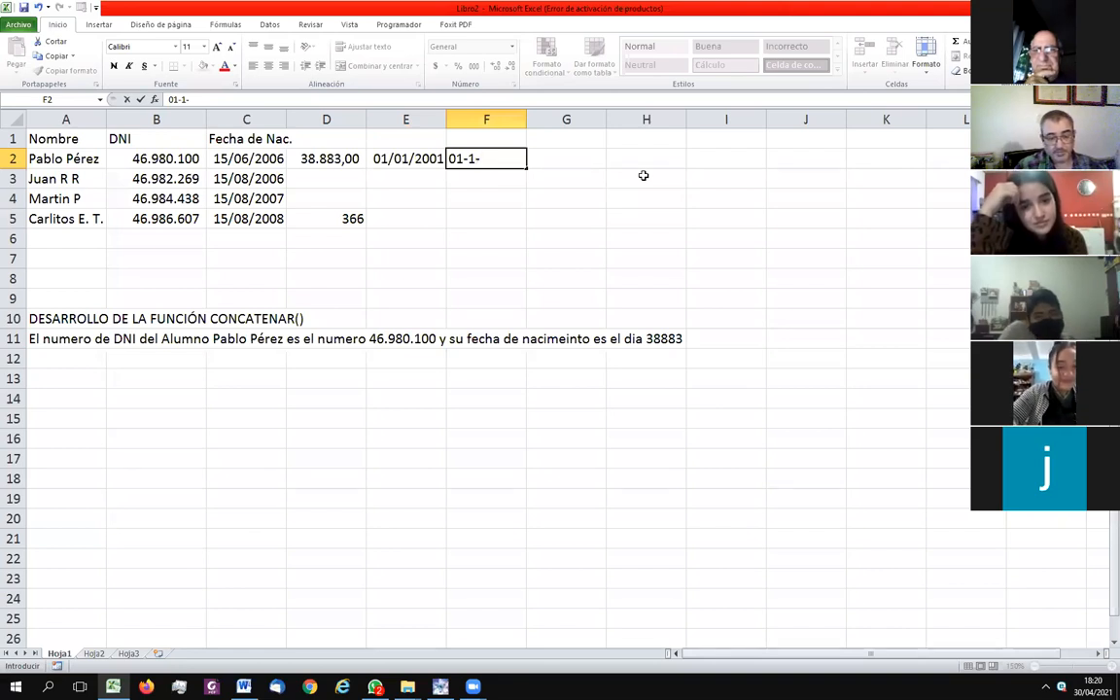
pyautogui.write('00')
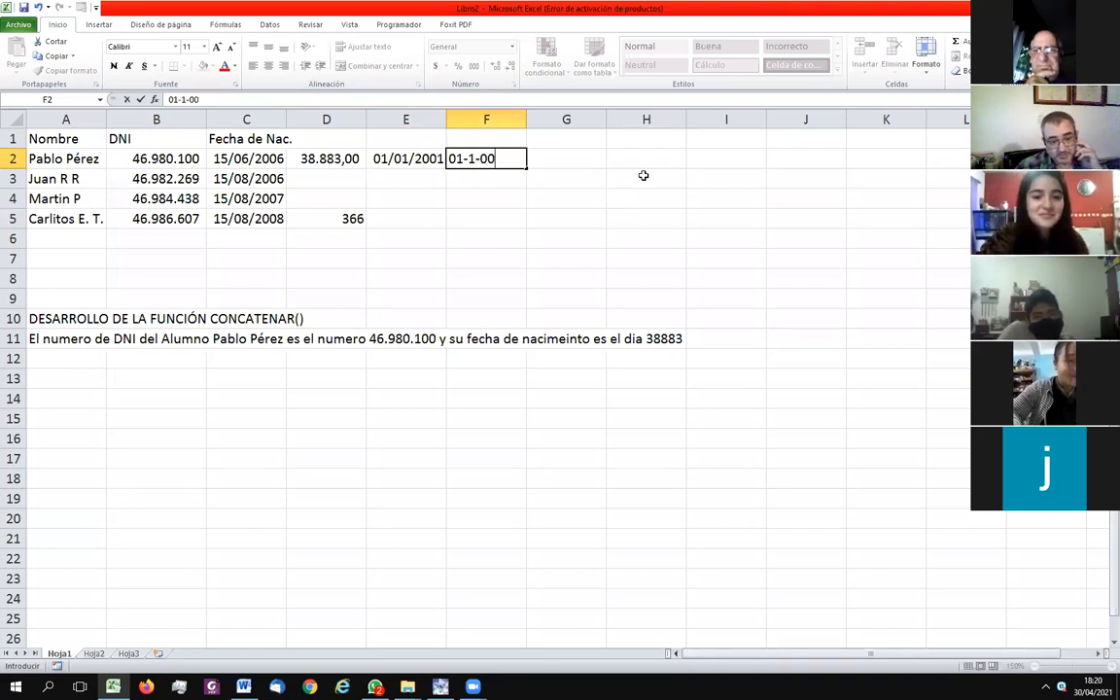
pyautogui.write('01')
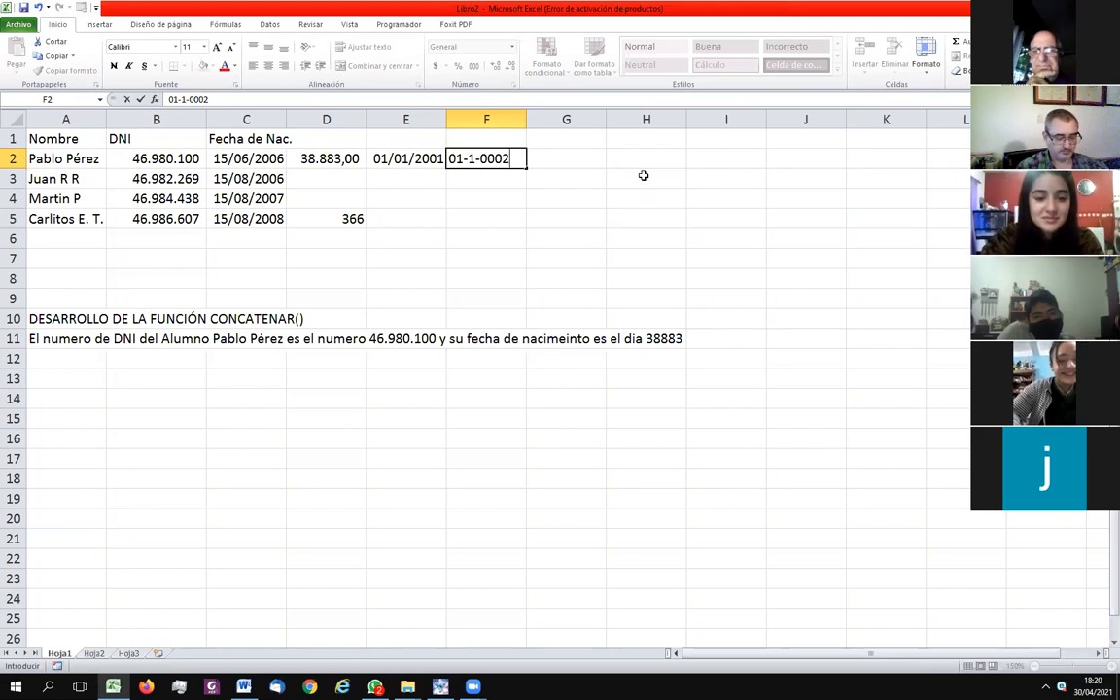
pyautogui.press('Return')
# - Edit the date in F2 to use a two-digit month, 01-01-0001
pyautogui.press('Up')
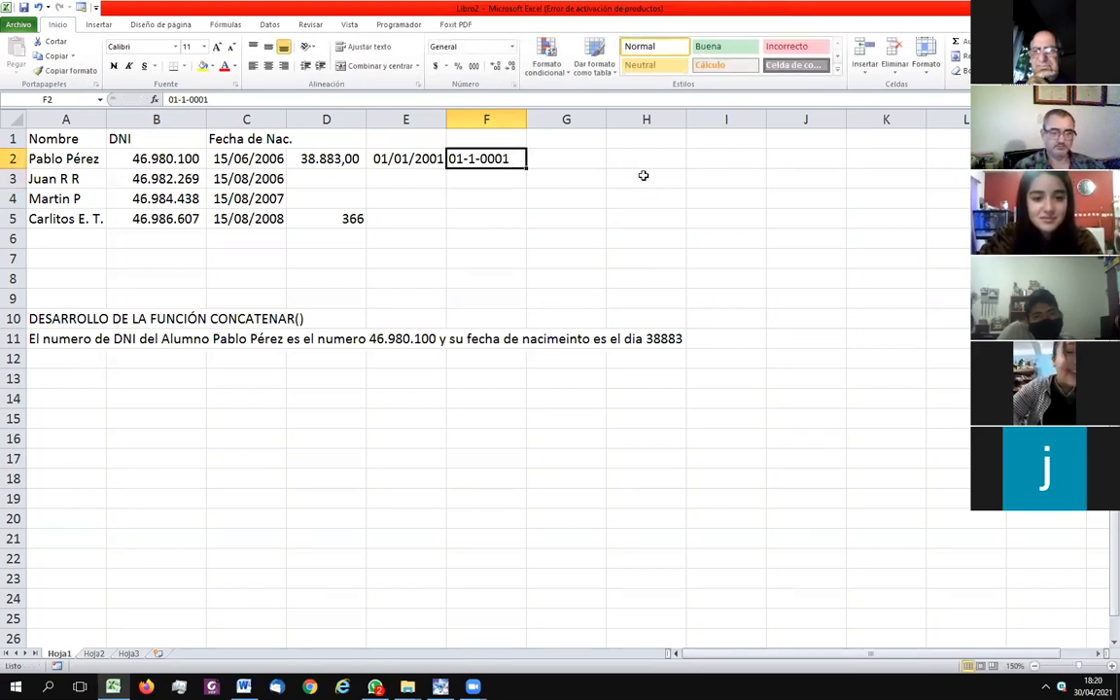
pyautogui.press('F2')
pyautogui.press('Left')
pyautogui.press('Left')
pyautogui.press('Left')
pyautogui.press('Left')
pyautogui.press('Left')
pyautogui.press('Left')
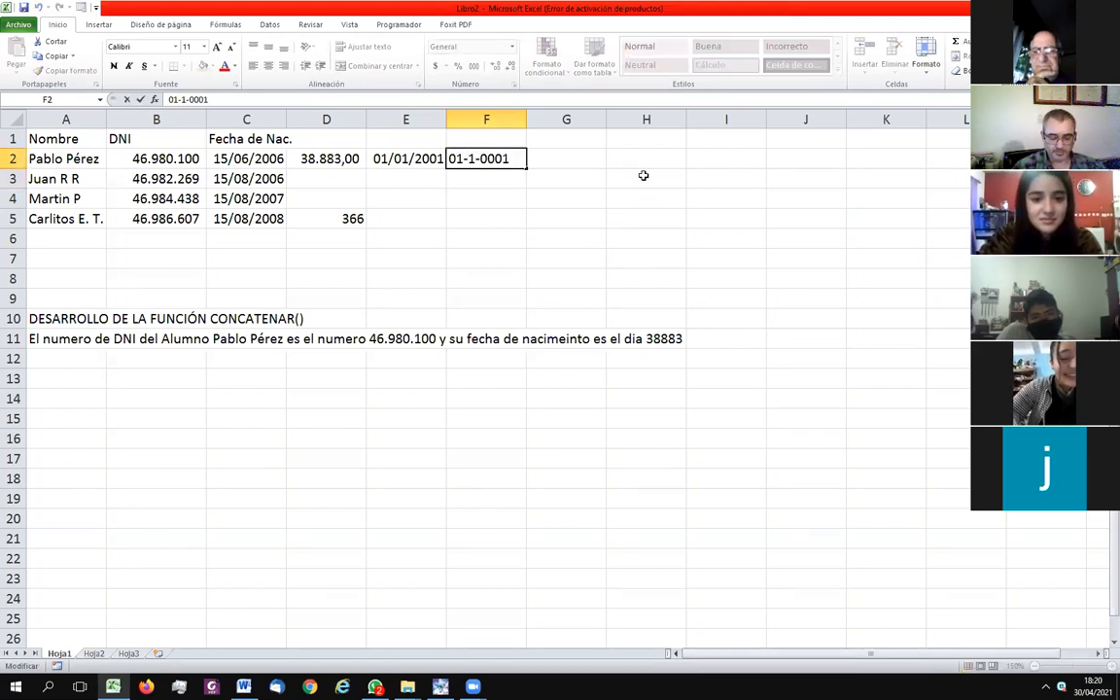
pyautogui.write('0')
pyautogui.press('Return')
# - Shorten the year of the date in F2 so the entry reads 01-01-01
pyautogui.press('Up')
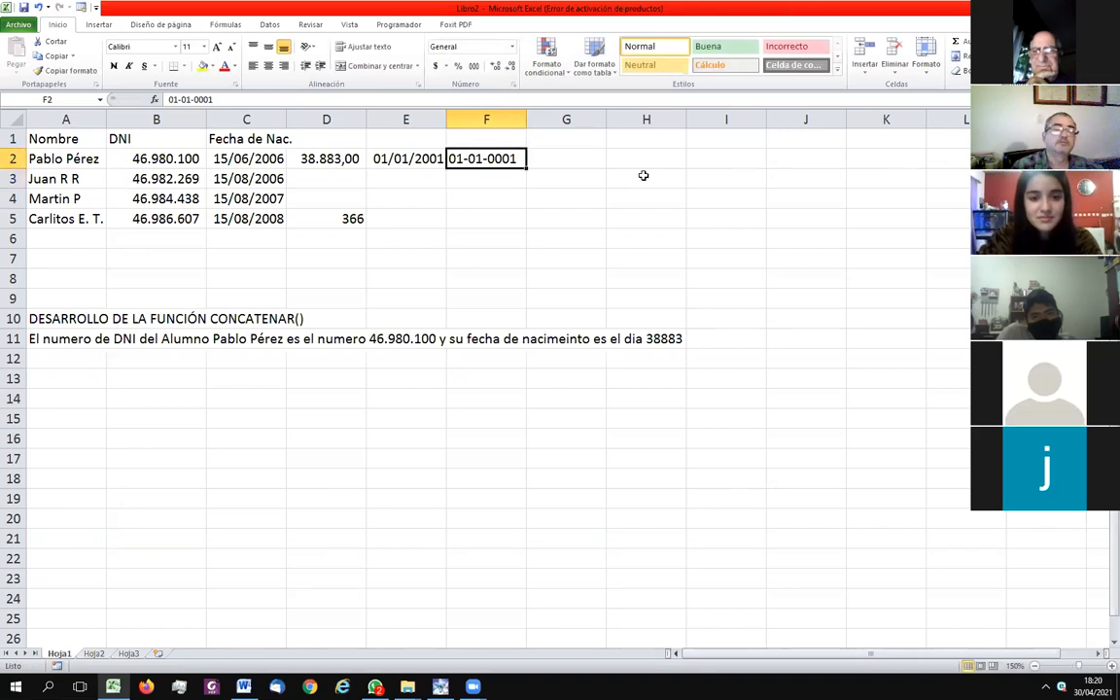
pyautogui.press('F2')
pyautogui.press('Left')
pyautogui.press('Left')
pyautogui.press('Left')
pyautogui.press('Left')
pyautogui.press('Delete')
pyautogui.press('Delete')
pyautogui.press('Delete')
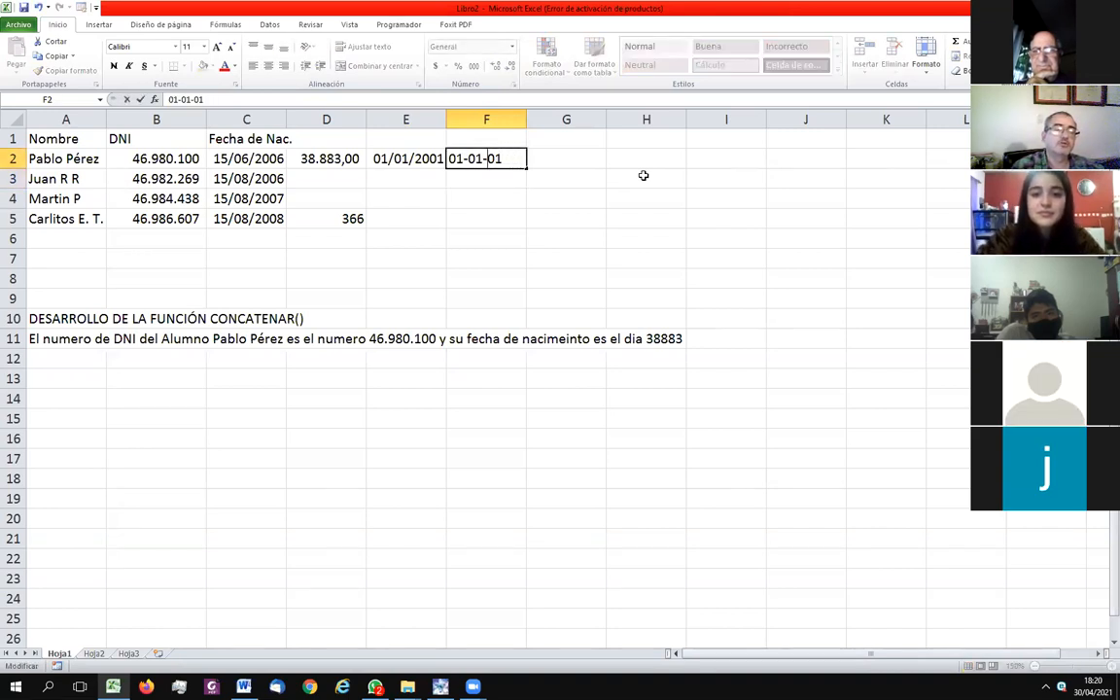
pyautogui.press('Return')
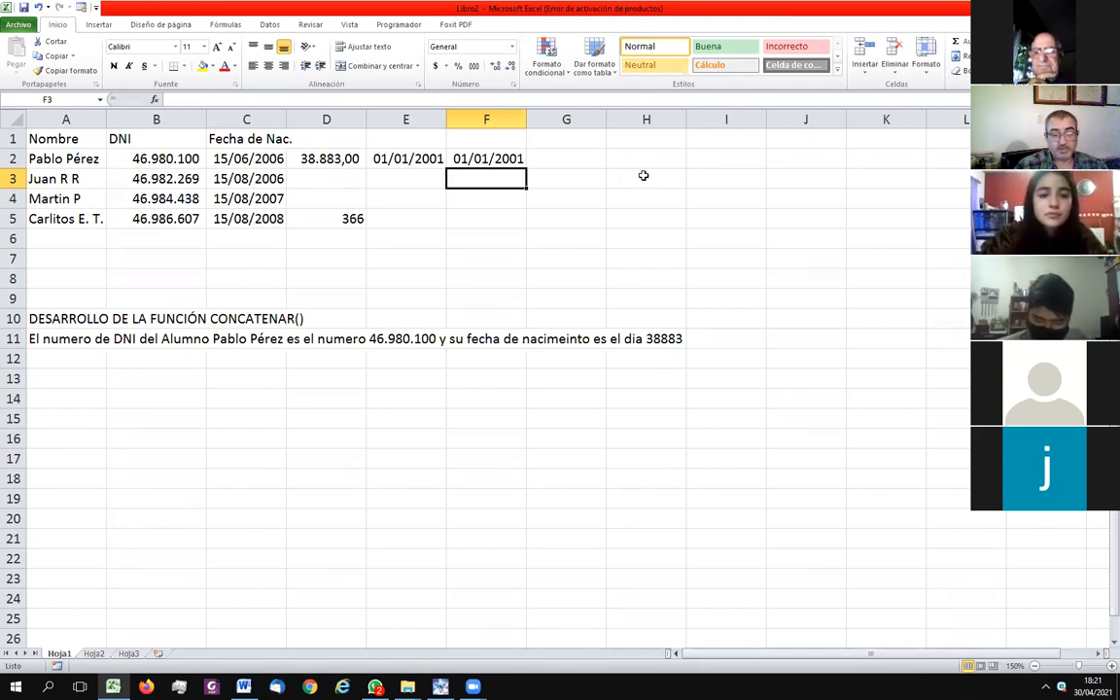
# - Enter the number 1 in cell G2 and clear the cell again
pyautogui.press('Up')
pyautogui.press('Right')
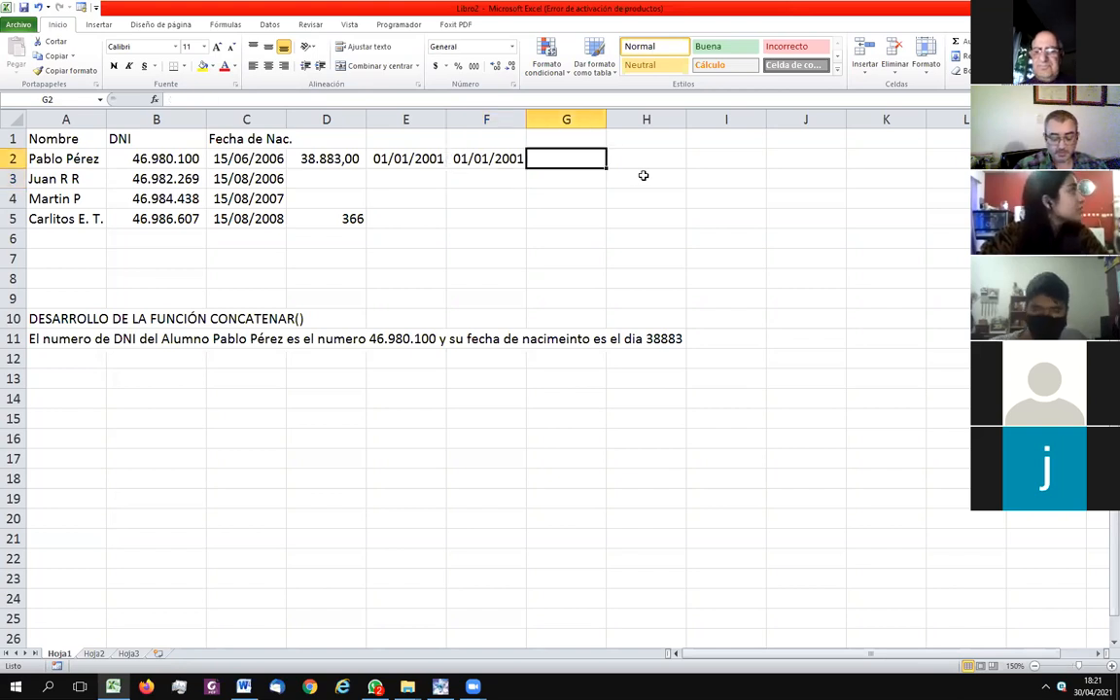
pyautogui.write('1')
pyautogui.press('Return')
pyautogui.press('Up')
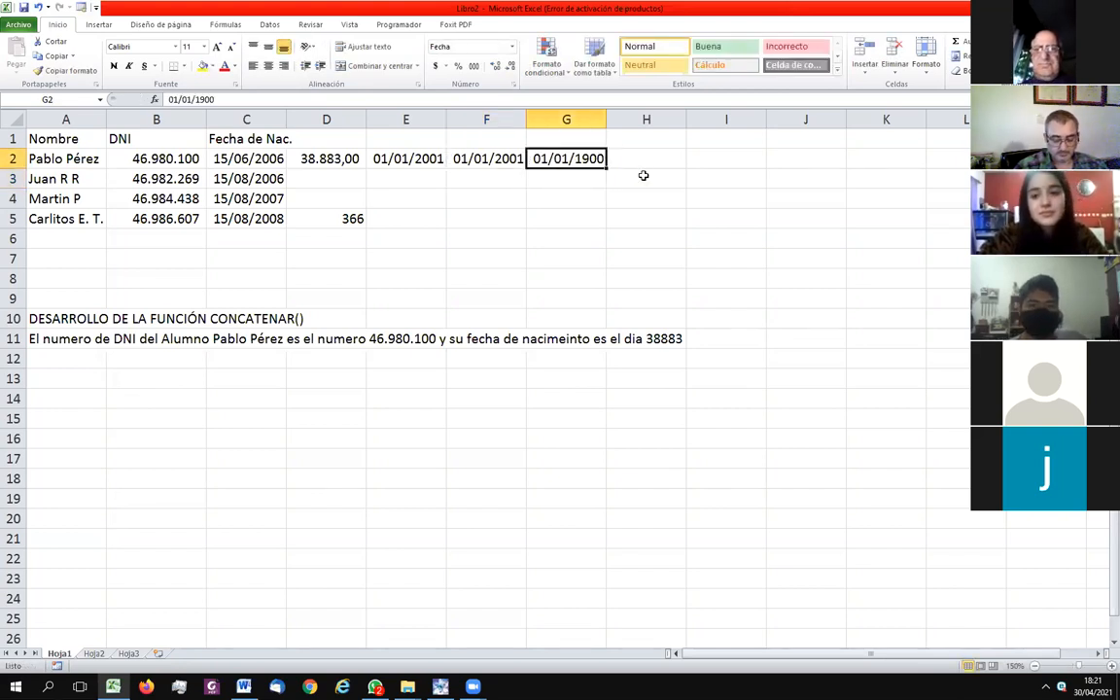
pyautogui.press('Delete')
# - Enter the number 1 in cell H2
pyautogui.press('Right')
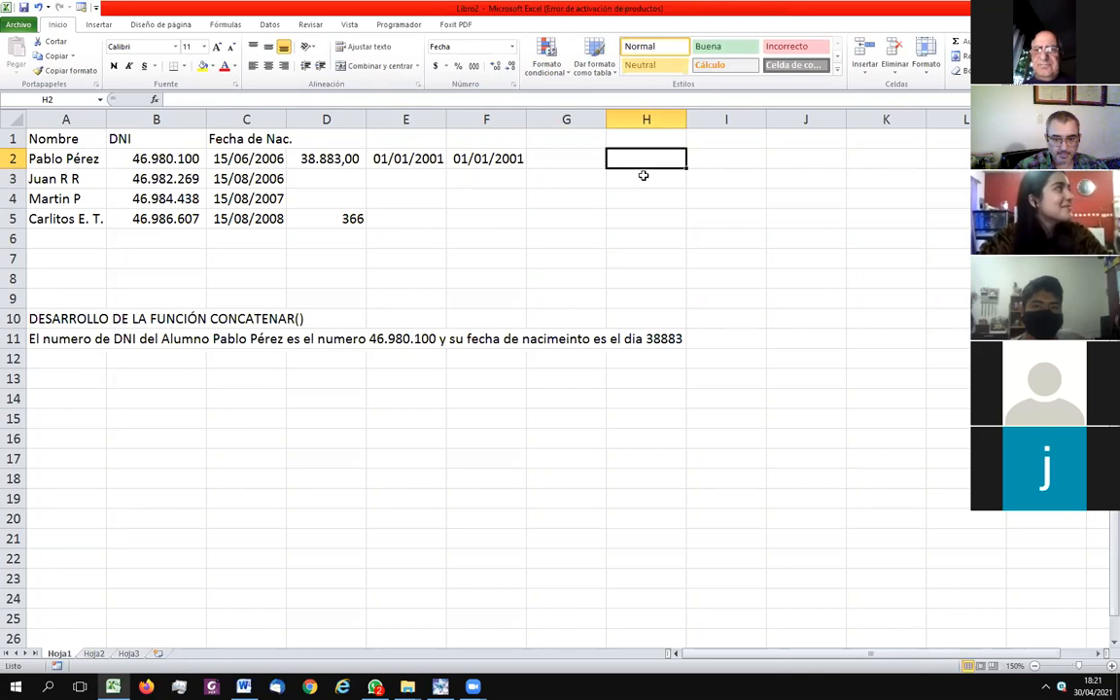
pyautogui.write('1')
pyautogui.press('Return')
# - Enter the number 1 in cell E3, below the test date in E2
pyautogui.press('Left')
pyautogui.press('Left')
pyautogui.press('Left')
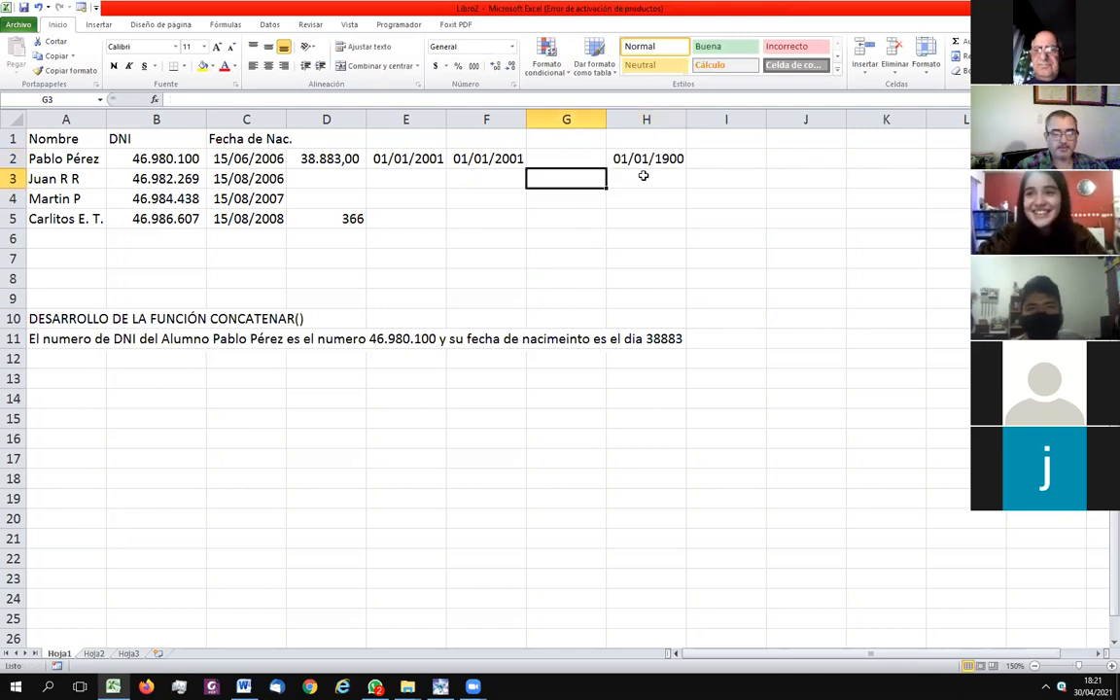
pyautogui.write('1')
pyautogui.press('Return')
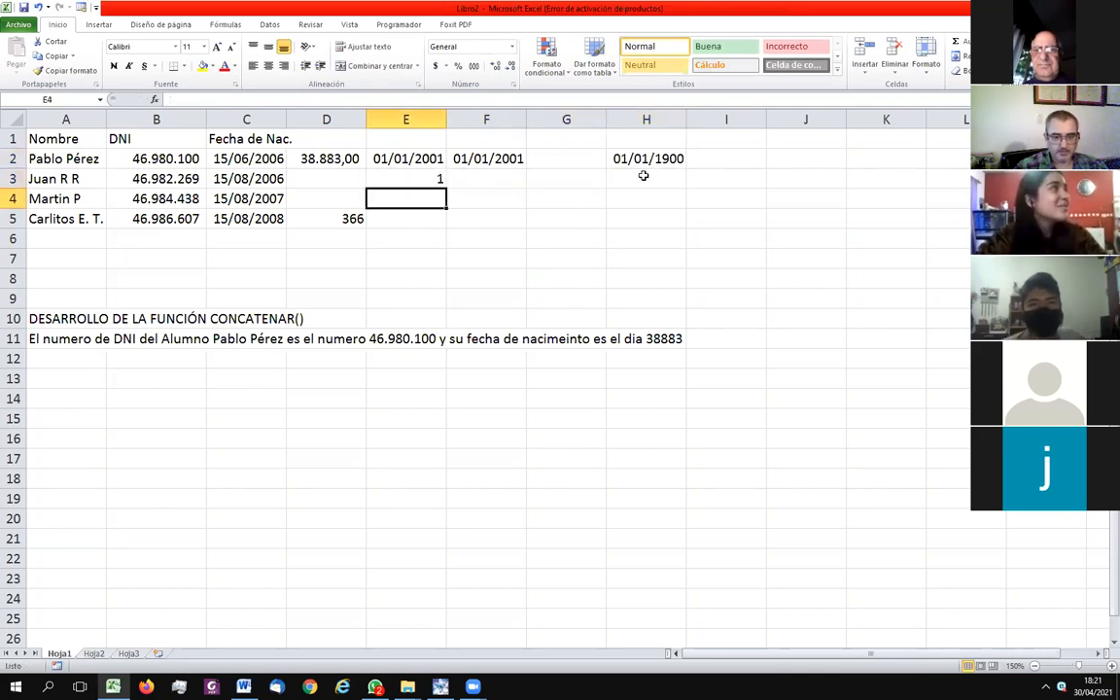
pyautogui.press('Up')
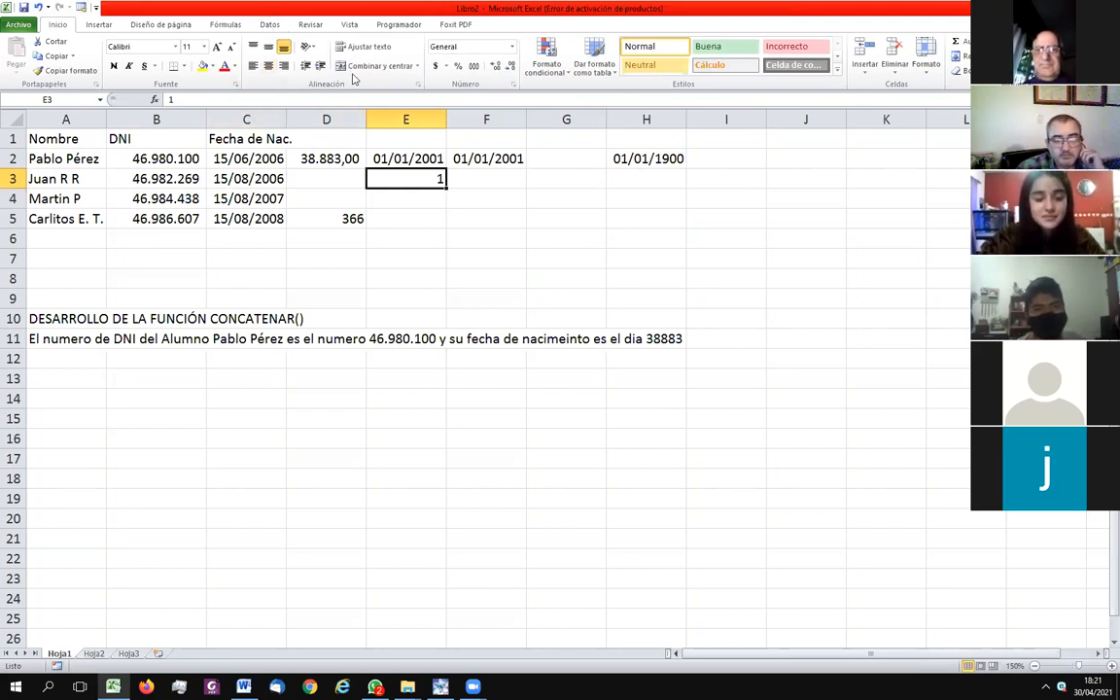
# - Copy the date format of the birth date in C3 onto the number in E3
pyautogui.click(215, 165)
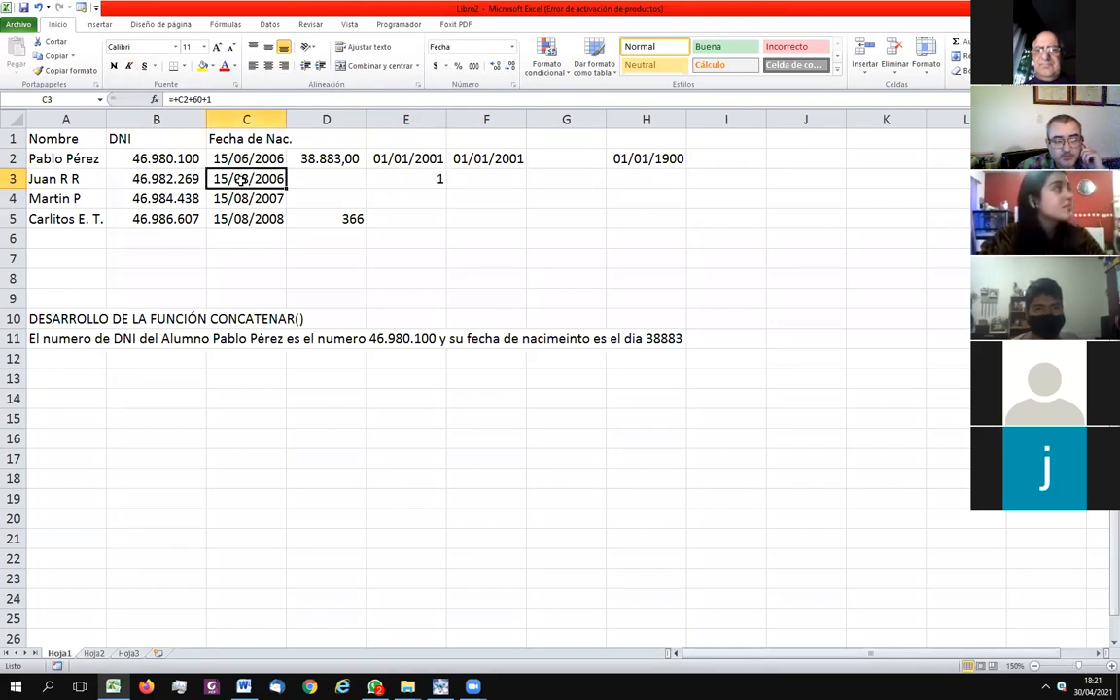
pyautogui.click(64, 72)
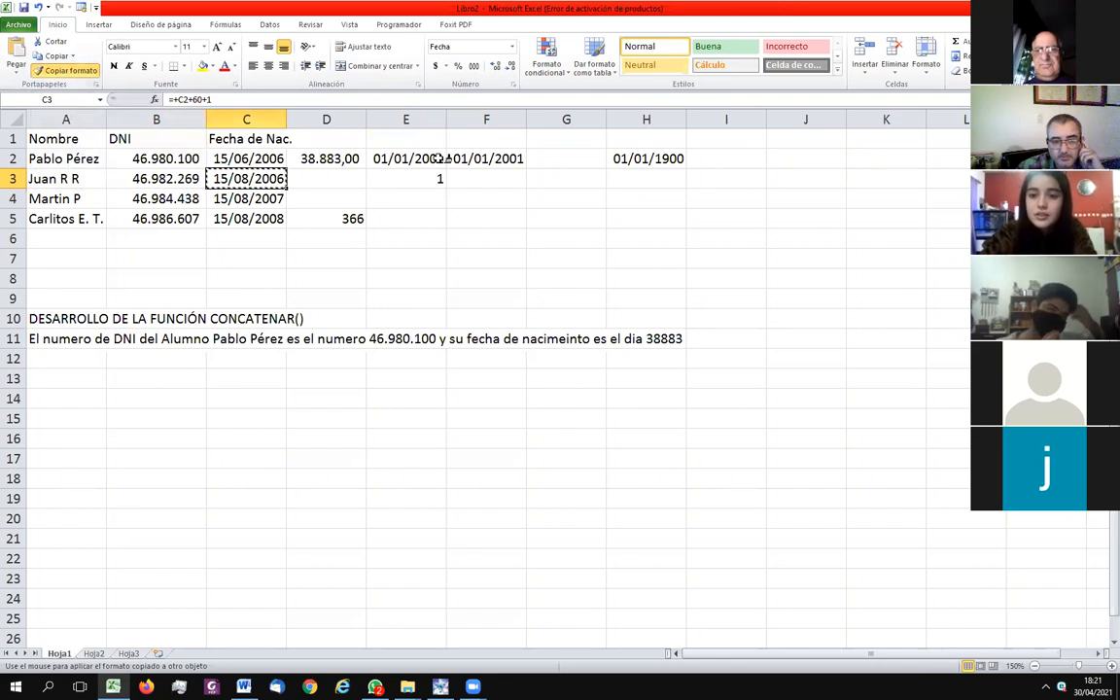
pyautogui.click(413, 181)
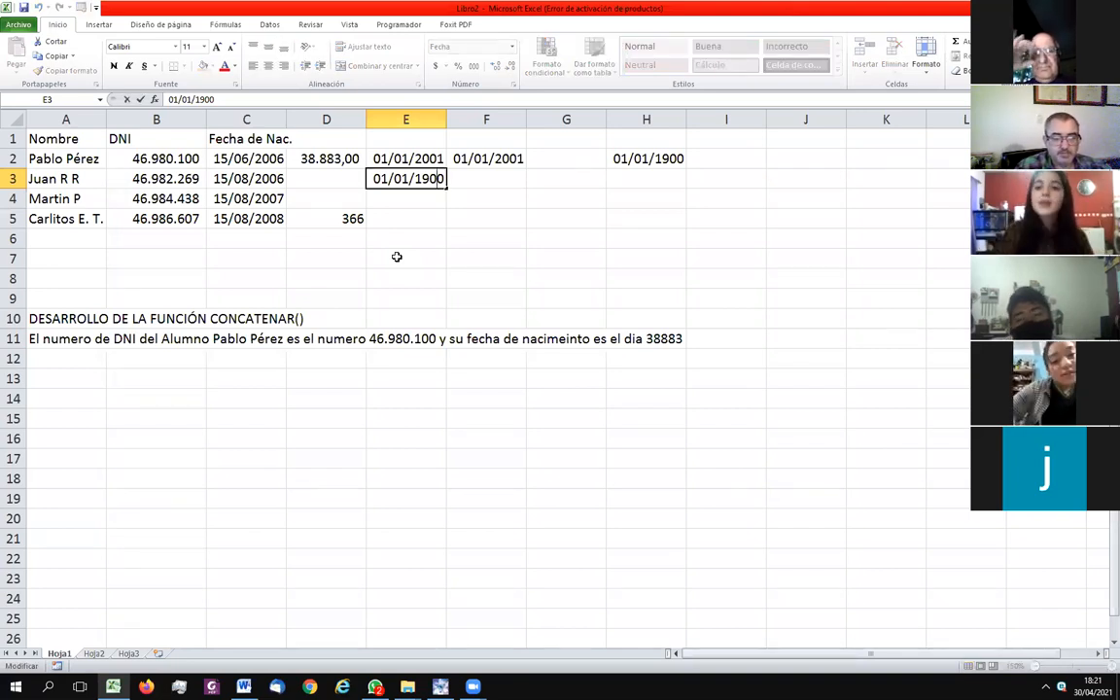
# - Enter the negative number -1 in cell E4
pyautogui.press('Return')
pyautogui.write('-1')
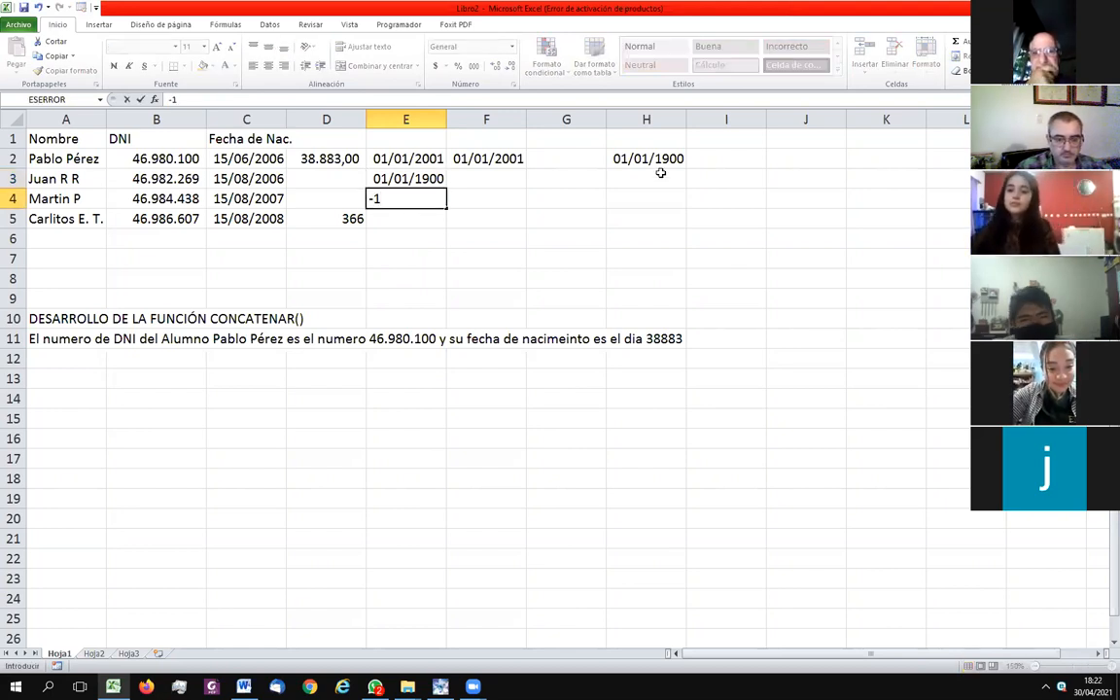
pyautogui.press('Return')
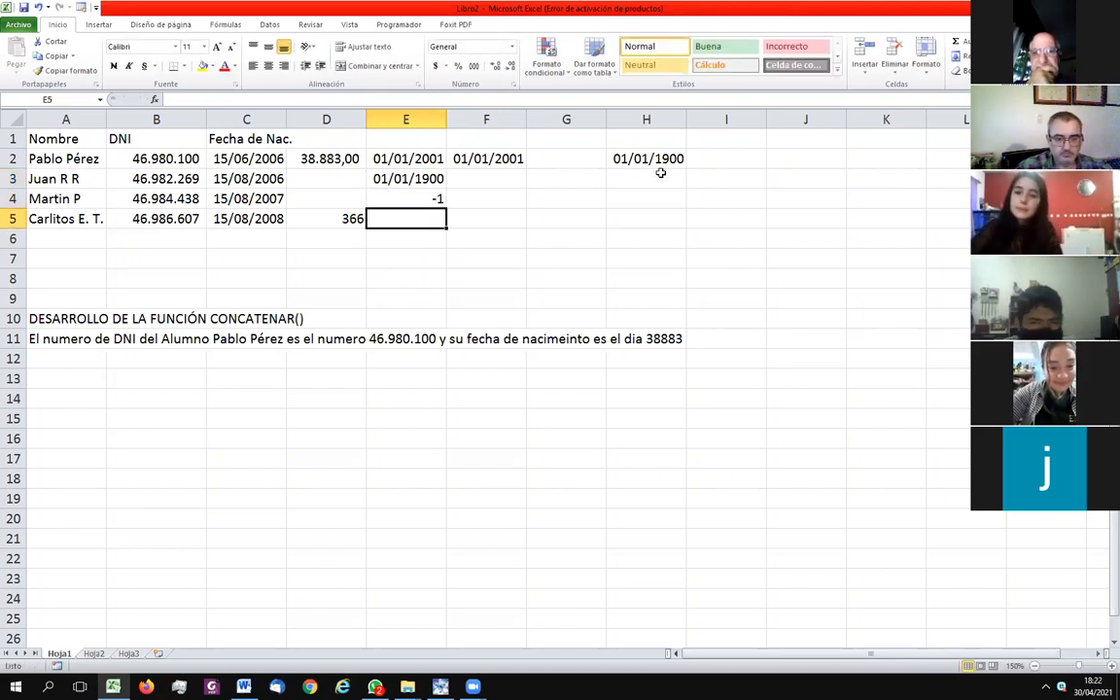
# - Copy the date format from E3 onto the -1 in E4 and slightly narrow column E
pyautogui.press('Up')
pyautogui.press('Up')
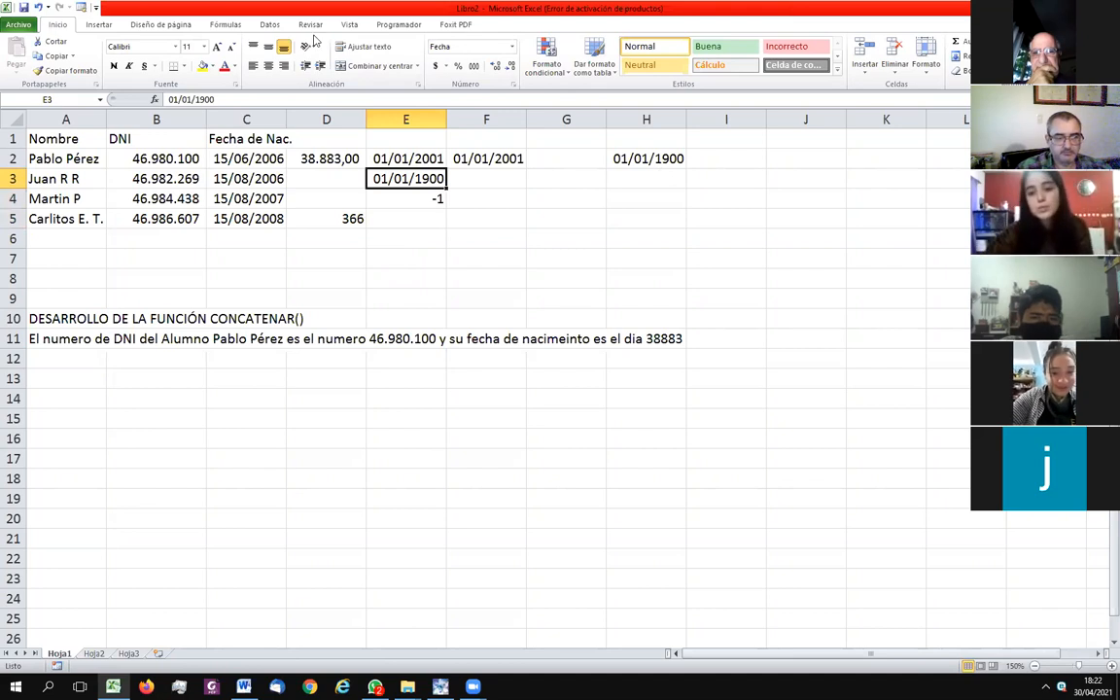
pyautogui.click(70, 72)
pyautogui.click(419, 194)
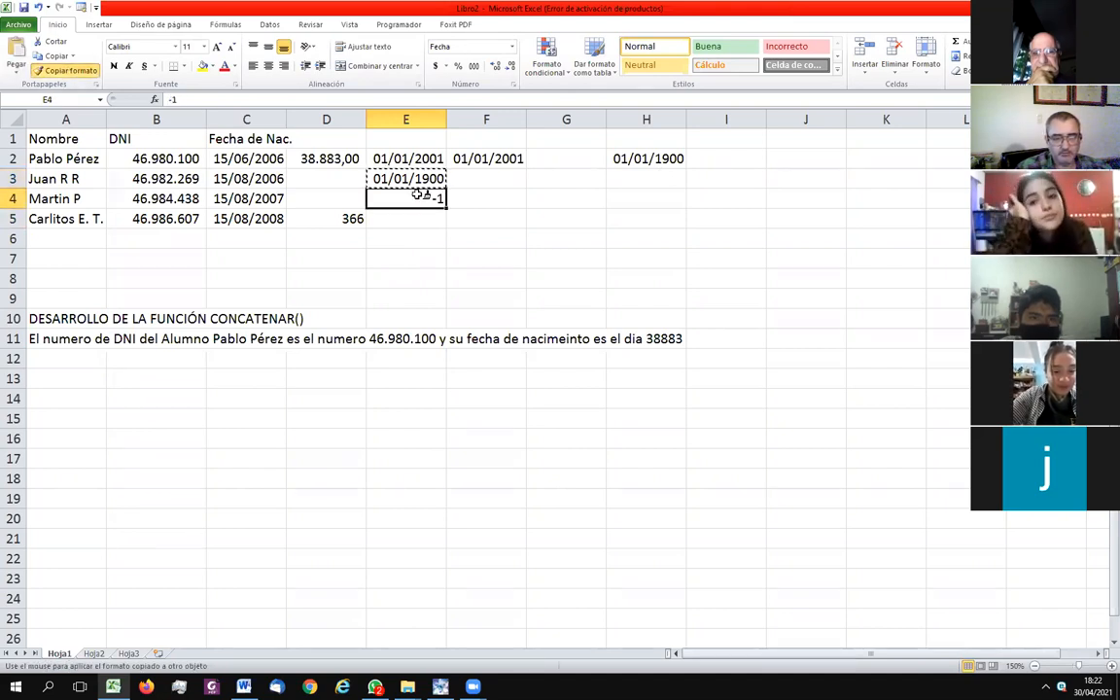
pyautogui.moveTo(447, 119)
pyautogui.mouseDown()
pyautogui.moveTo(849, 117)
pyautogui.moveTo(420, 114)
pyautogui.moveTo(444, 117)
pyautogui.mouseUp()
# - Return to cell A11 and examine its CONCATENAR formula, especially the birth date argument C2
pyautogui.click(502, 237)
pyautogui.press('Down')
pyautogui.press('Down')
pyautogui.press('Down')
pyautogui.press('Down')
pyautogui.press('Down')
pyautogui.press('Right')
pyautogui.press('Right')
pyautogui.press('Left')
pyautogui.press('Left')
pyautogui.press('Left')
pyautogui.press('Left')
pyautogui.press('Left')
pyautogui.press('Left')
pyautogui.press('Left')
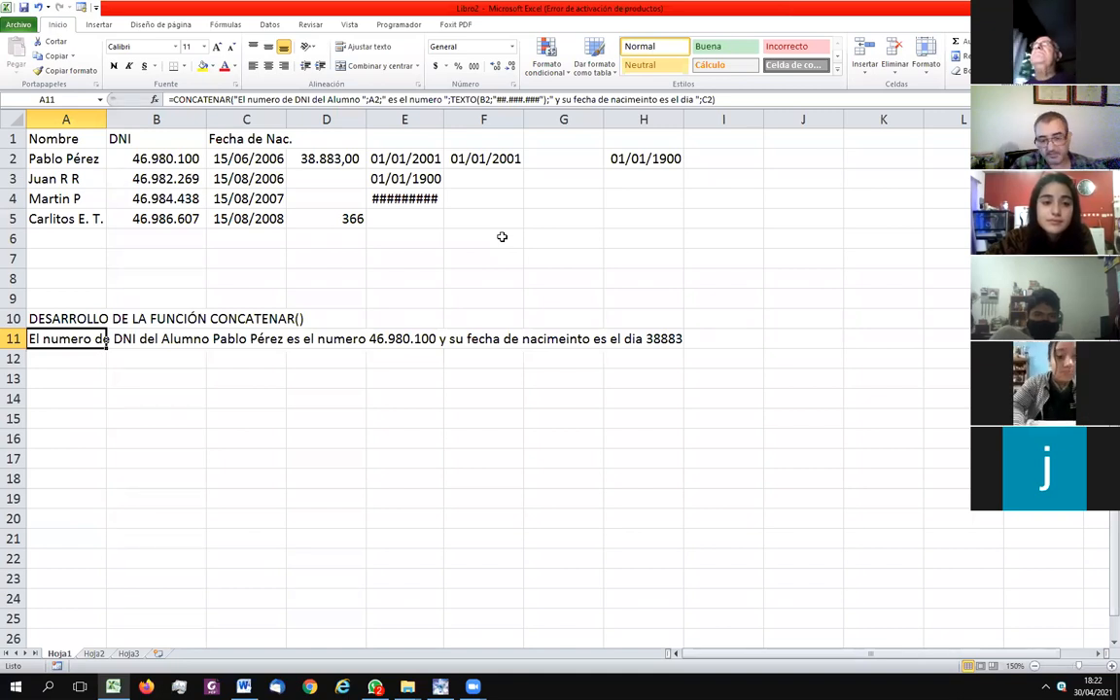
# - Wrap the birth date argument C2 of the CONCATENAR formula in A11 in a TEXTO function
pyautogui.press('F2')
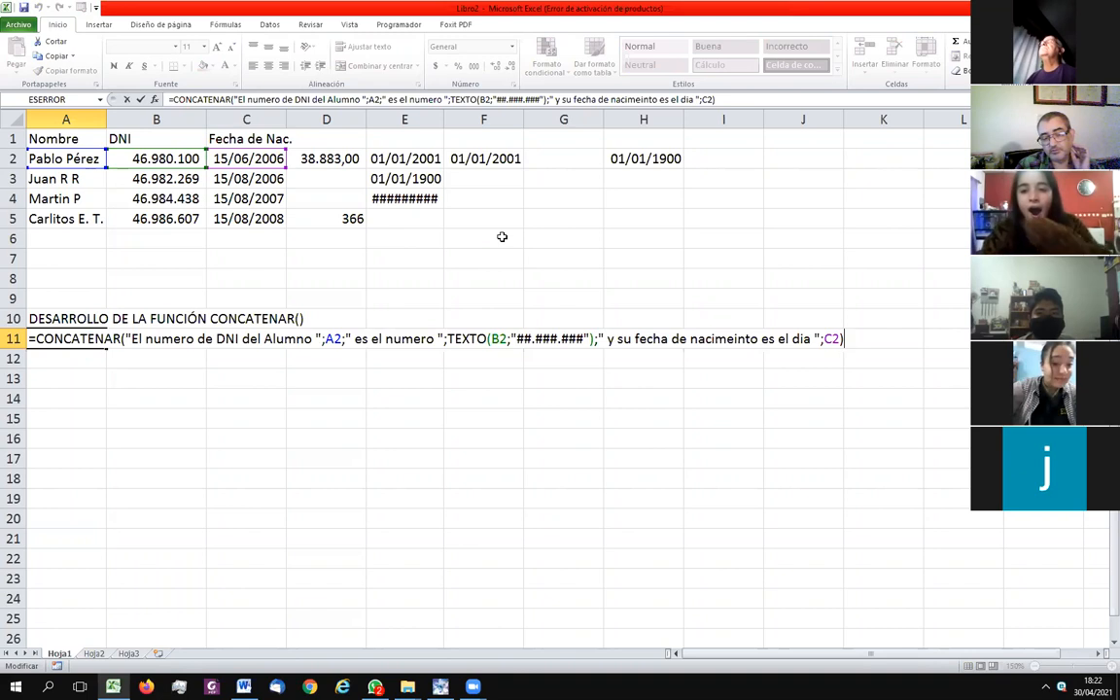
pyautogui.press('Left')
pyautogui.press('Left')
pyautogui.press('Left')
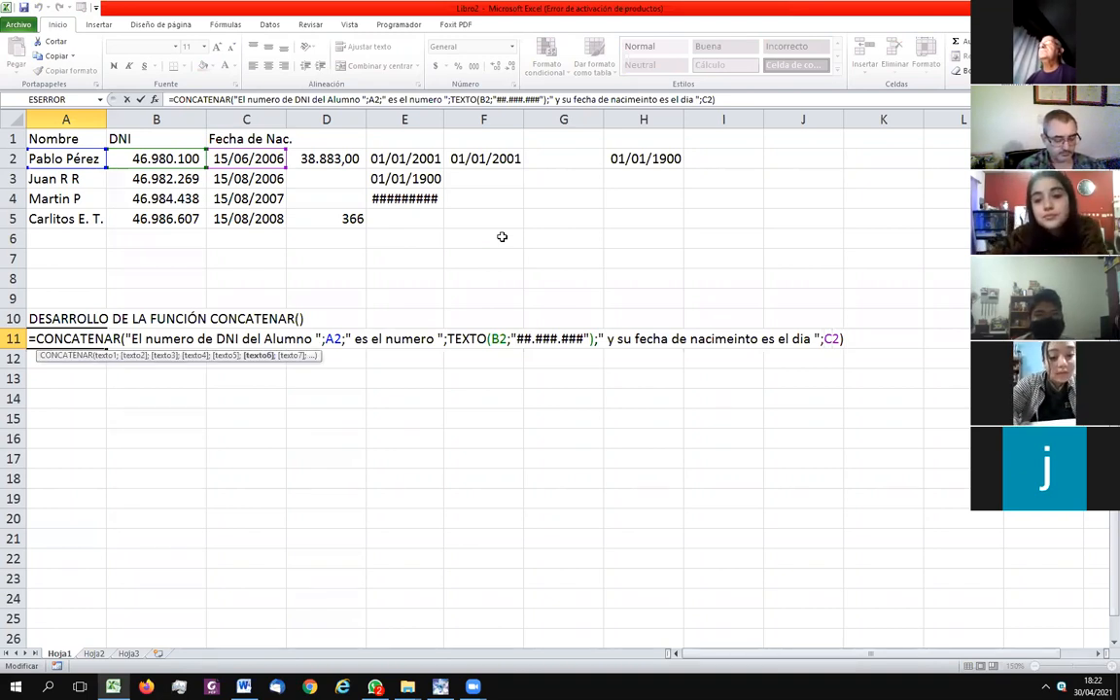
pyautogui.write('Tex')
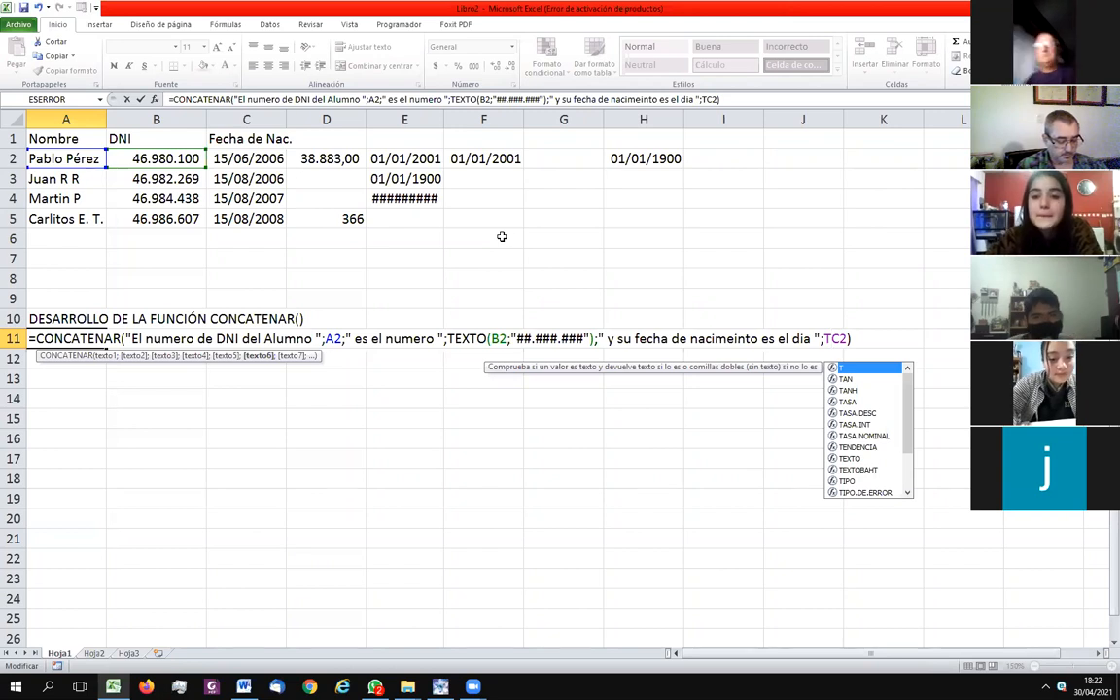
pyautogui.write('t')
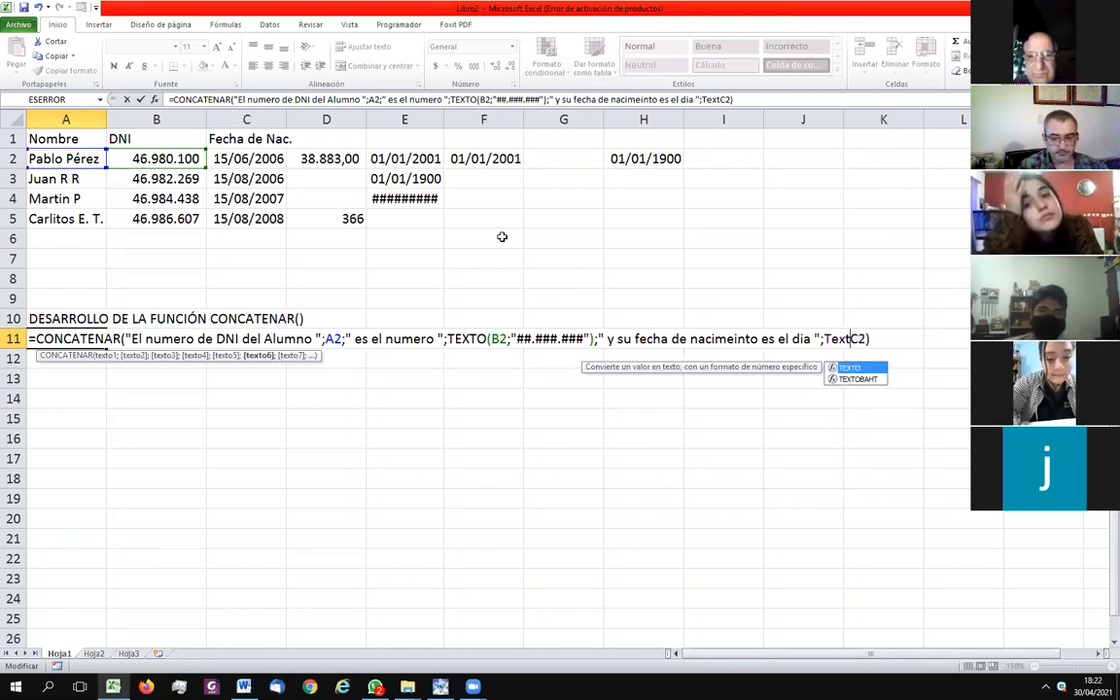
pyautogui.write('o')
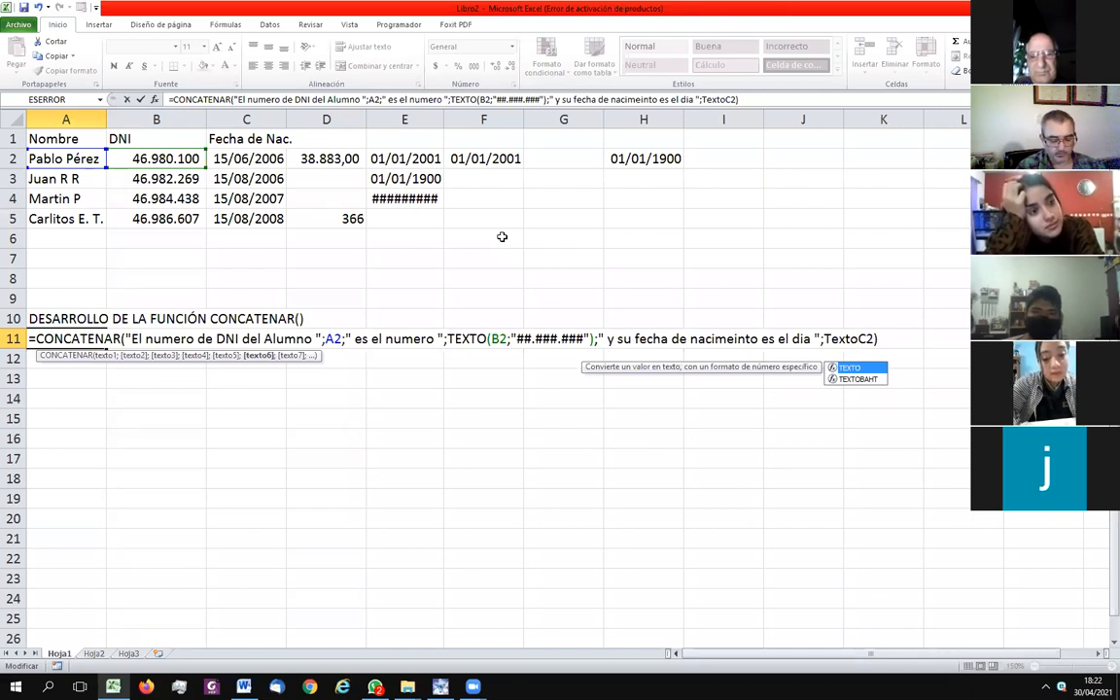
pyautogui.write('(C2')
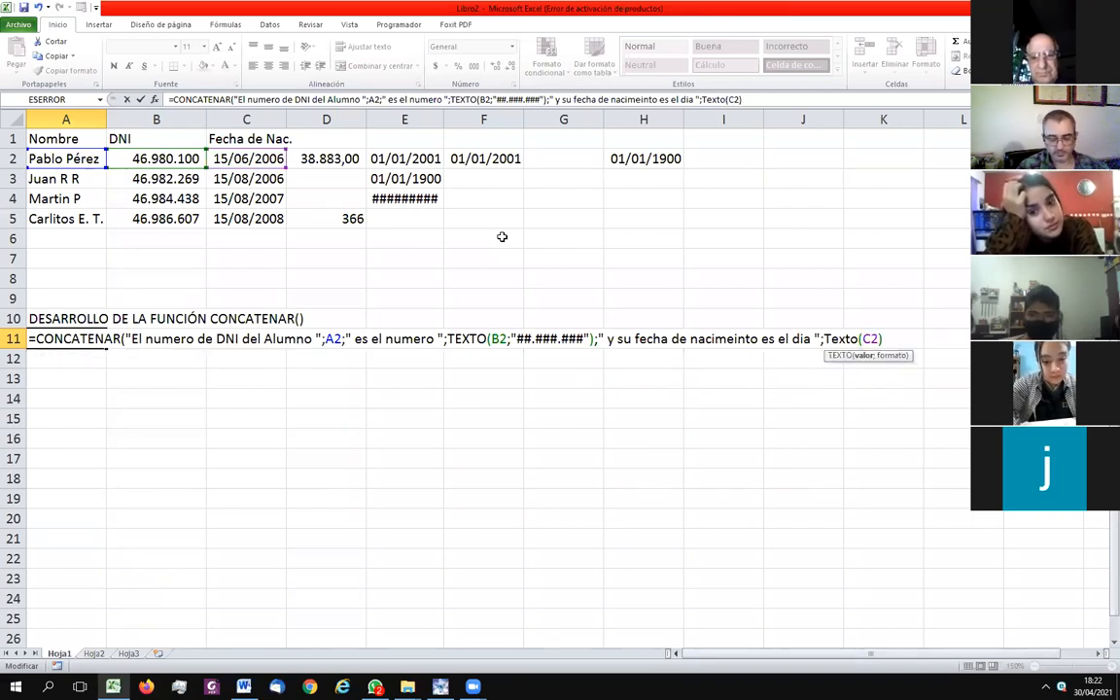
# - Add the format "aa/mm/aaaa" to the birth date's TEXTO function in A11 and accept the proposed parenthesis correction
pyautogui.write(';')
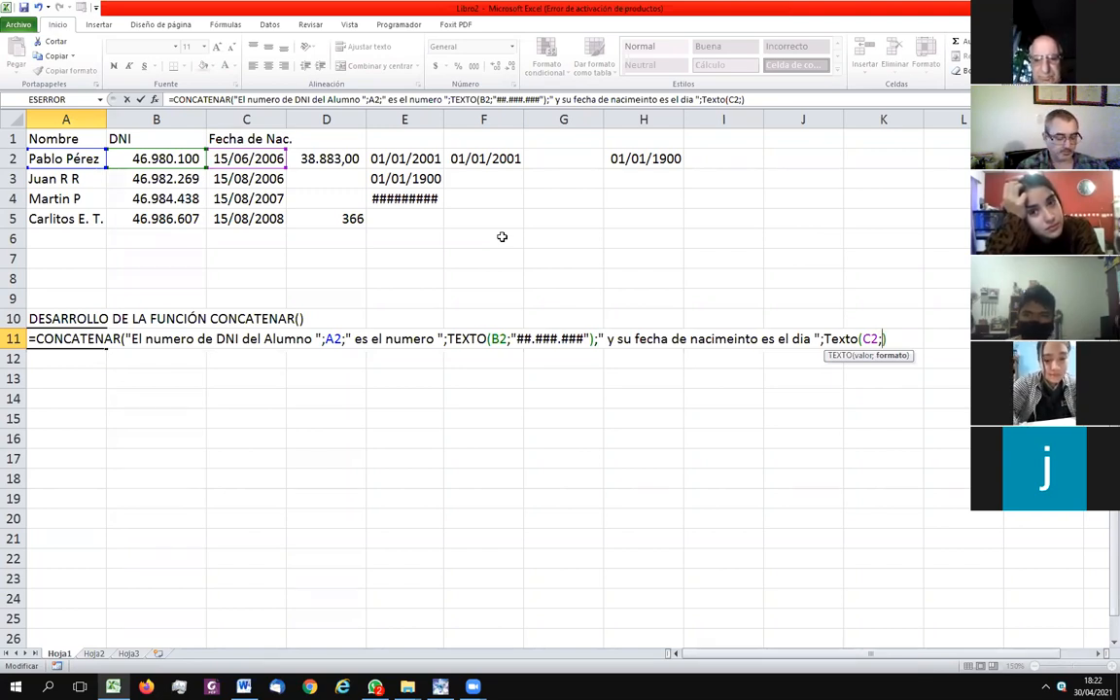
pyautogui.write('"')
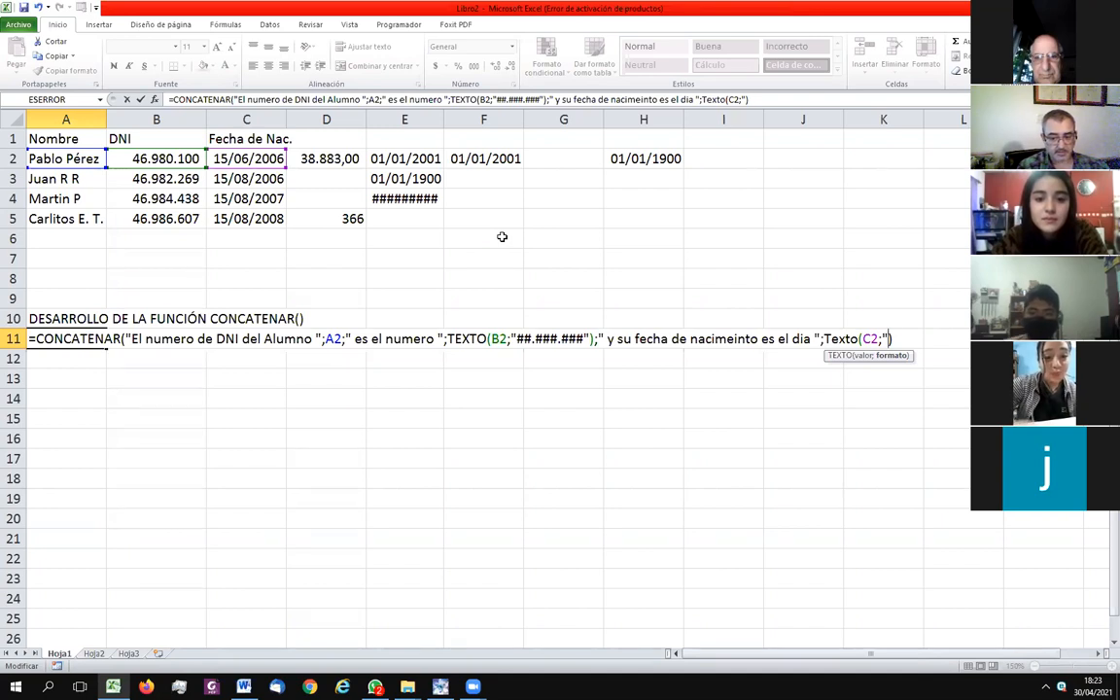
pyautogui.write('aa/mm/aaaa')
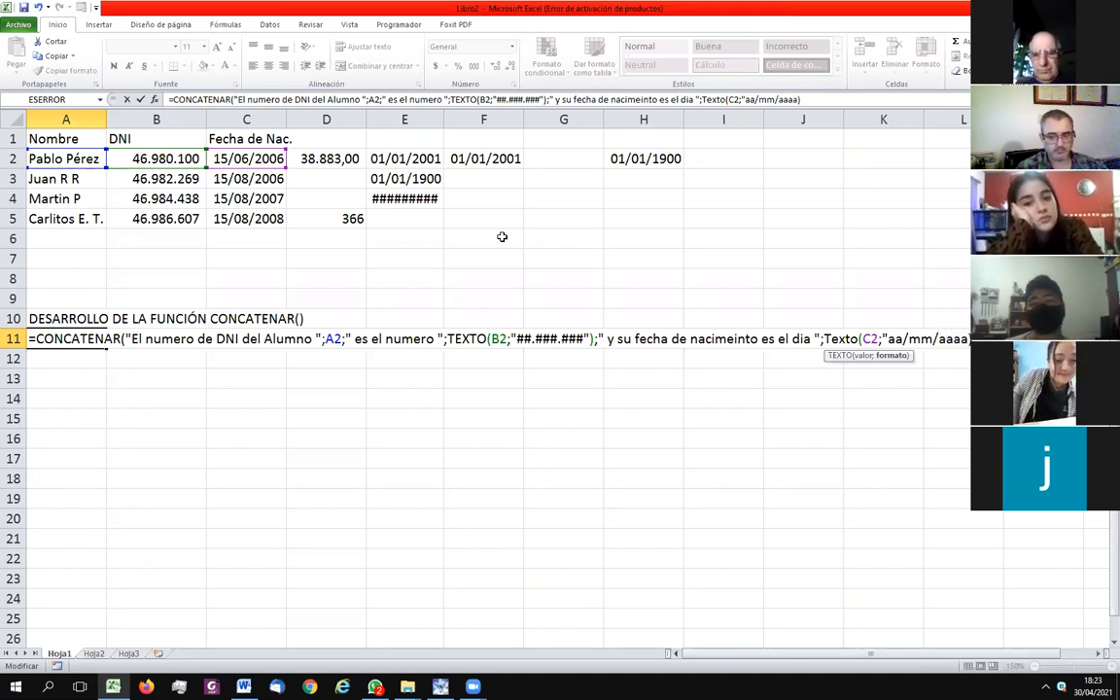
pyautogui.write('"')
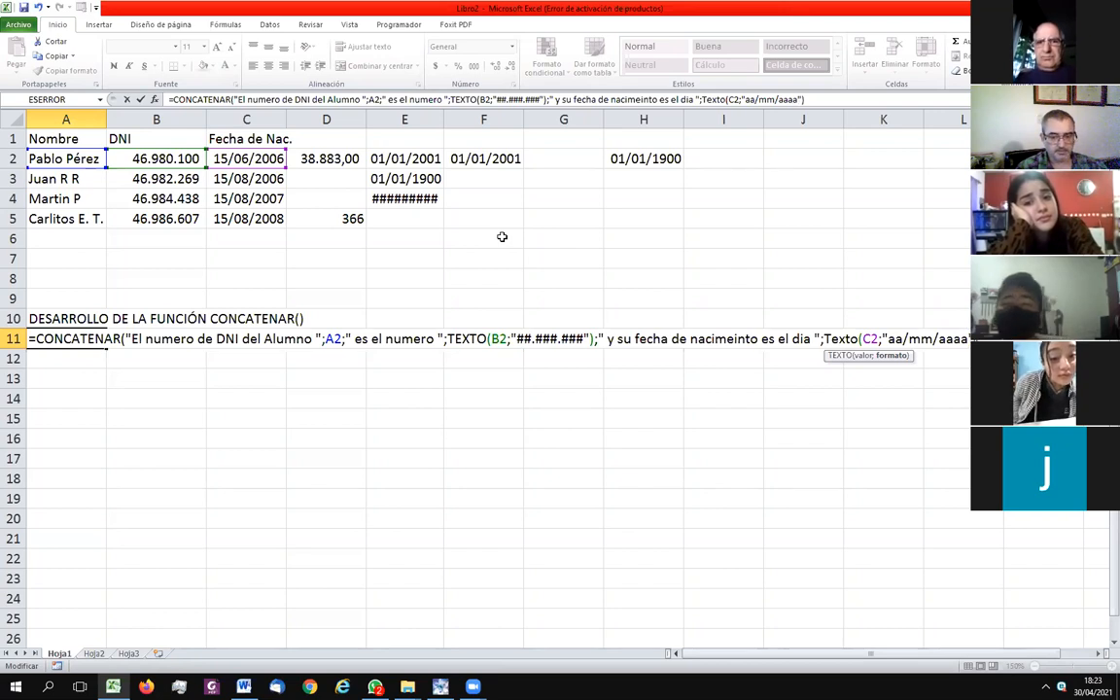
pyautogui.press('Return')
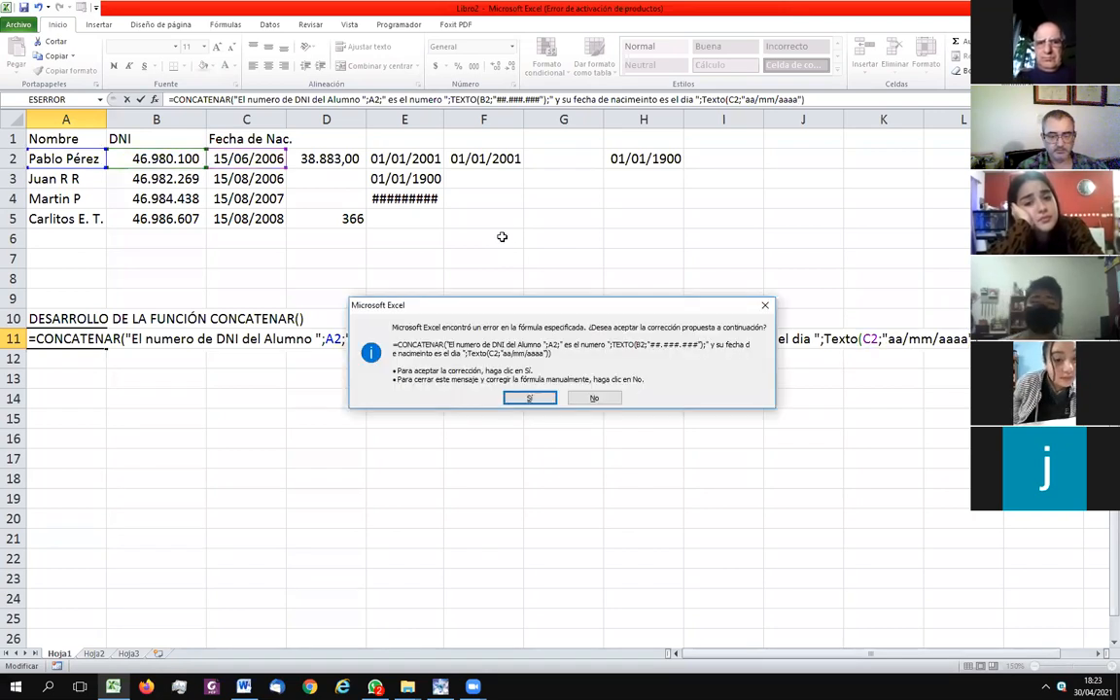
pyautogui.press('Return')
# - Replace the day code in the birth date's TEXTO format in A11 with dd, making the format "dd/mm/aaaa"
pyautogui.press('Up')
pyautogui.press('F2')
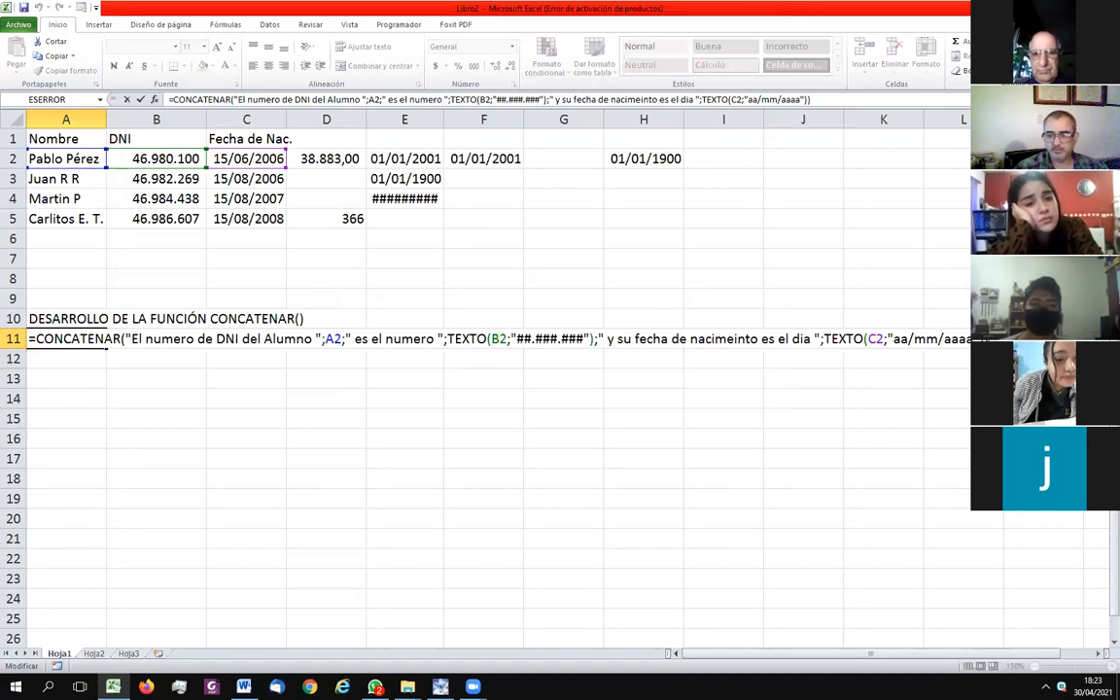
pyautogui.click(906, 355)
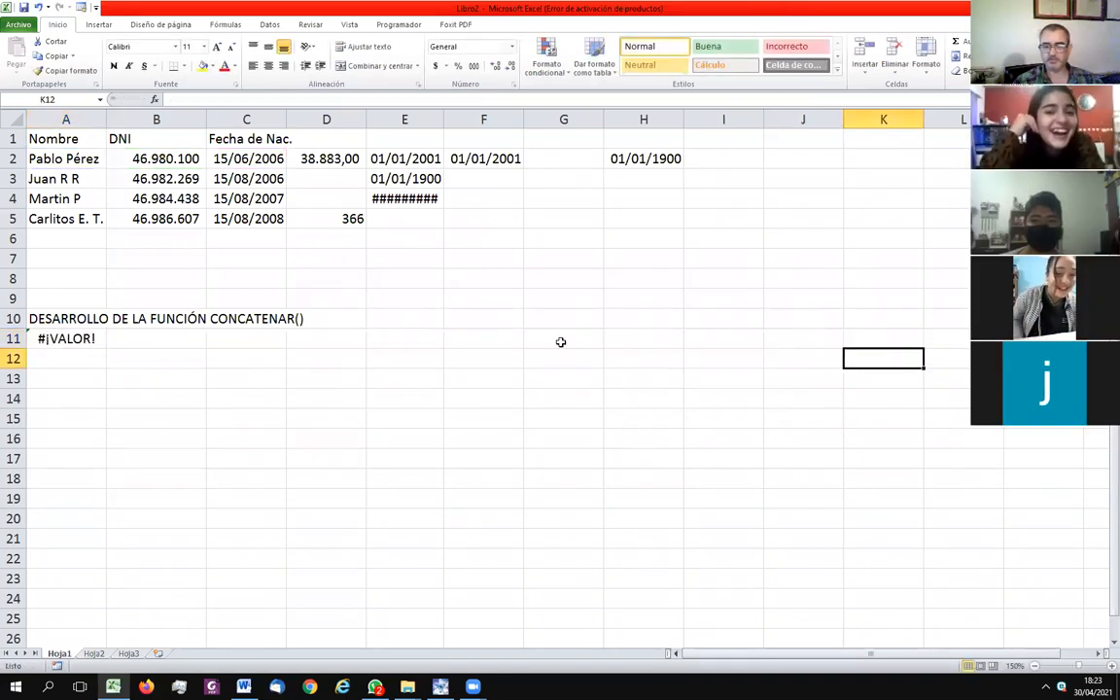
pyautogui.click(35, 340)
pyautogui.press('F2')
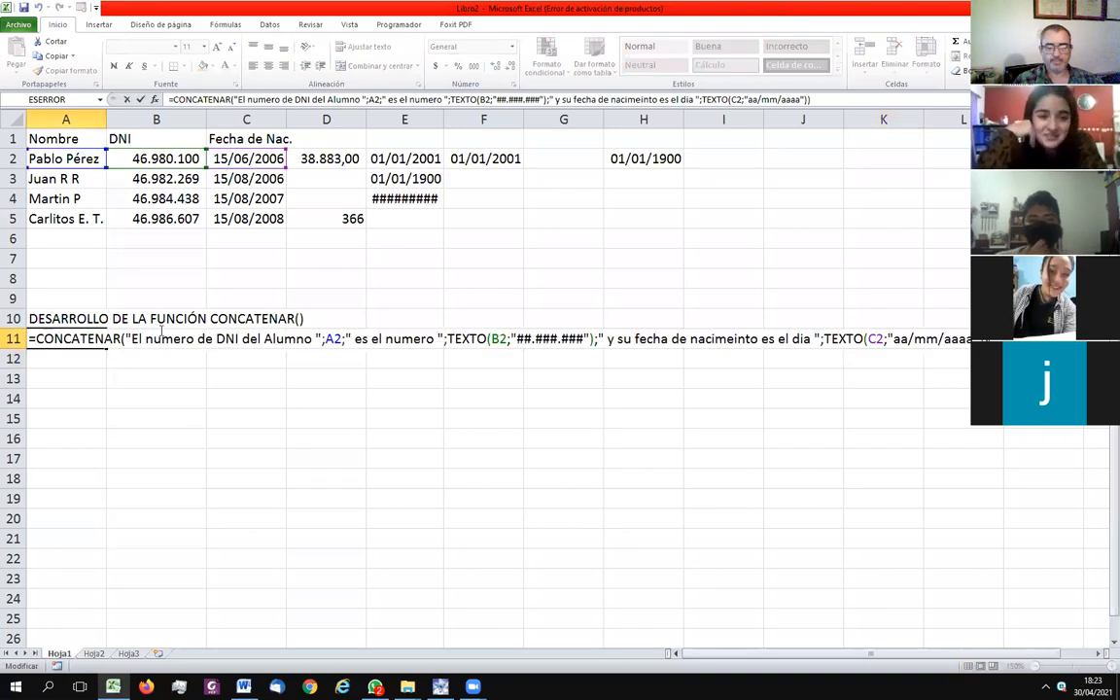
pyautogui.press('Left')
pyautogui.press('Left')
pyautogui.press('Left')
pyautogui.press('Left')
pyautogui.press('Left')
pyautogui.press('Left')
pyautogui.press('Left')
pyautogui.press('Left')
pyautogui.press('Left')
pyautogui.press('Left')
pyautogui.press('Left')
pyautogui.press('Left')
pyautogui.press('Left')
pyautogui.press('Right')
pyautogui.press('Right')
pyautogui.press('Right')
pyautogui.press('Right')
pyautogui.press('Right')
pyautogui.press('Right')
pyautogui.press('Left')
pyautogui.press('Left')
pyautogui.press('Left')
pyautogui.press('Left')
pyautogui.press('Left')
pyautogui.press('Left')
pyautogui.press('Delete')
pyautogui.press('Delete')
pyautogui.write('dd')
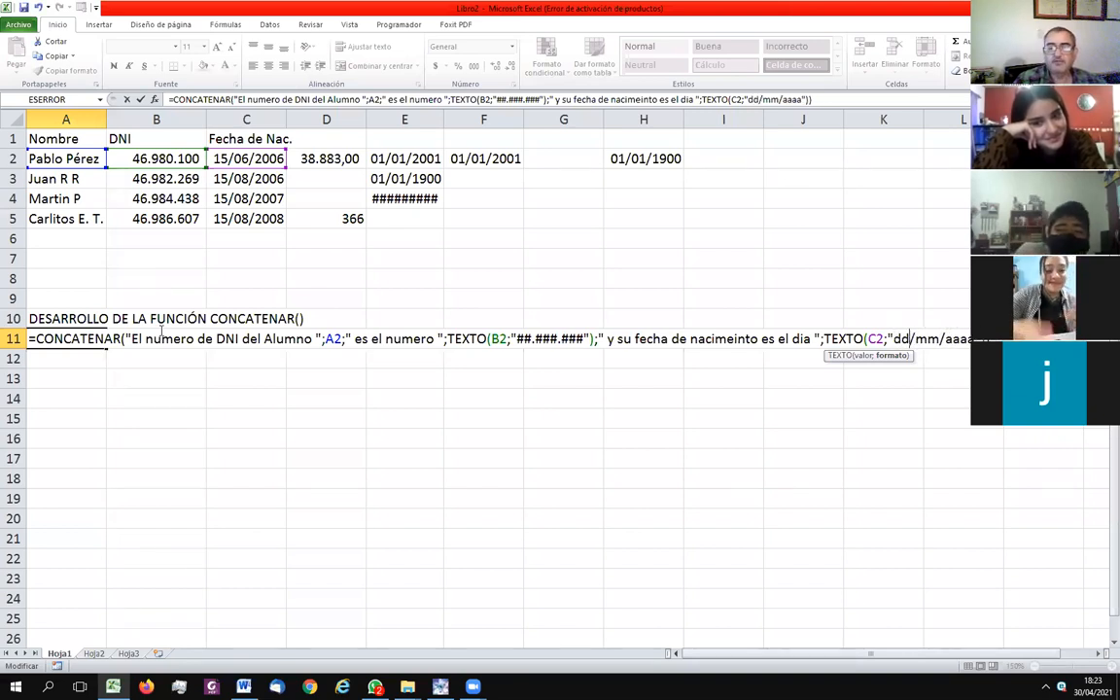
# - Try a two-letter year code in A11 by shortening the birth date format to "dd/mm/aa"
pyautogui.press('Delete')
pyautogui.press('Delete')
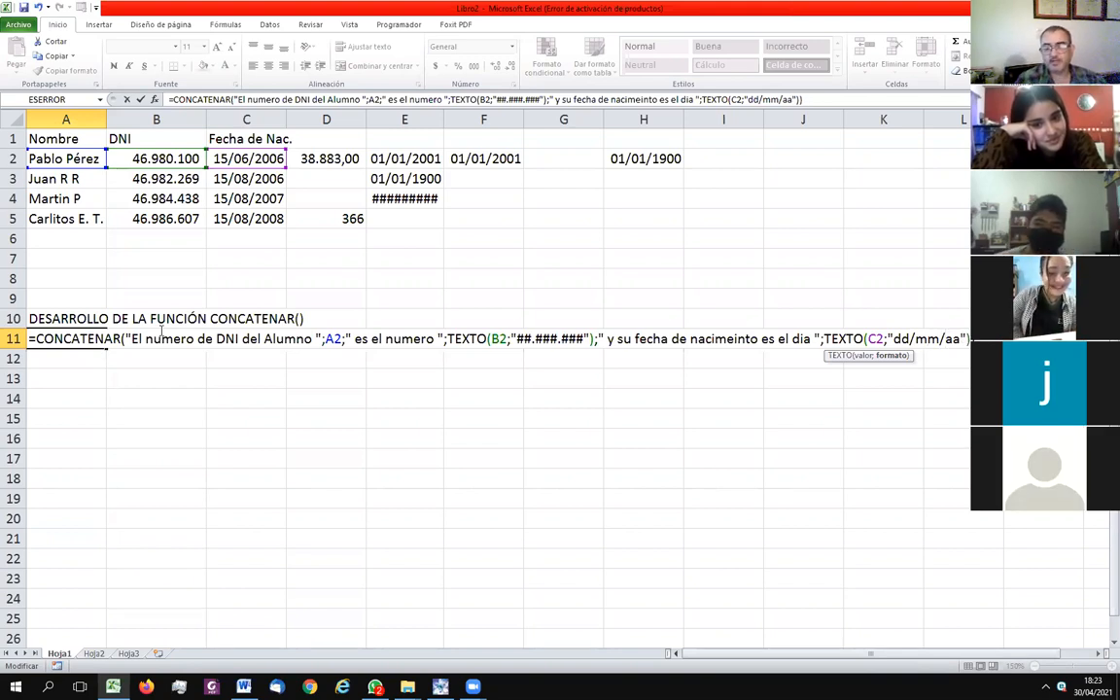
pyautogui.press('Return')
pyautogui.press('Up')
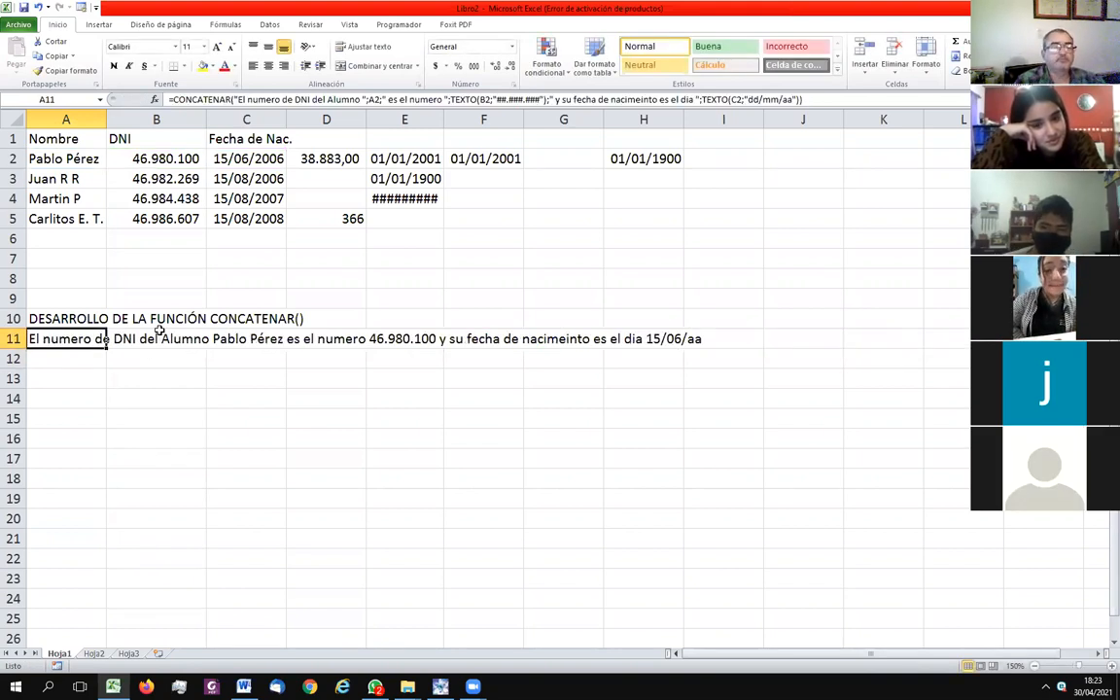
# - Try the four-letter year code aaaa in A11, with the birth date format as "dd/mm/aaaa"
pyautogui.press('F2')
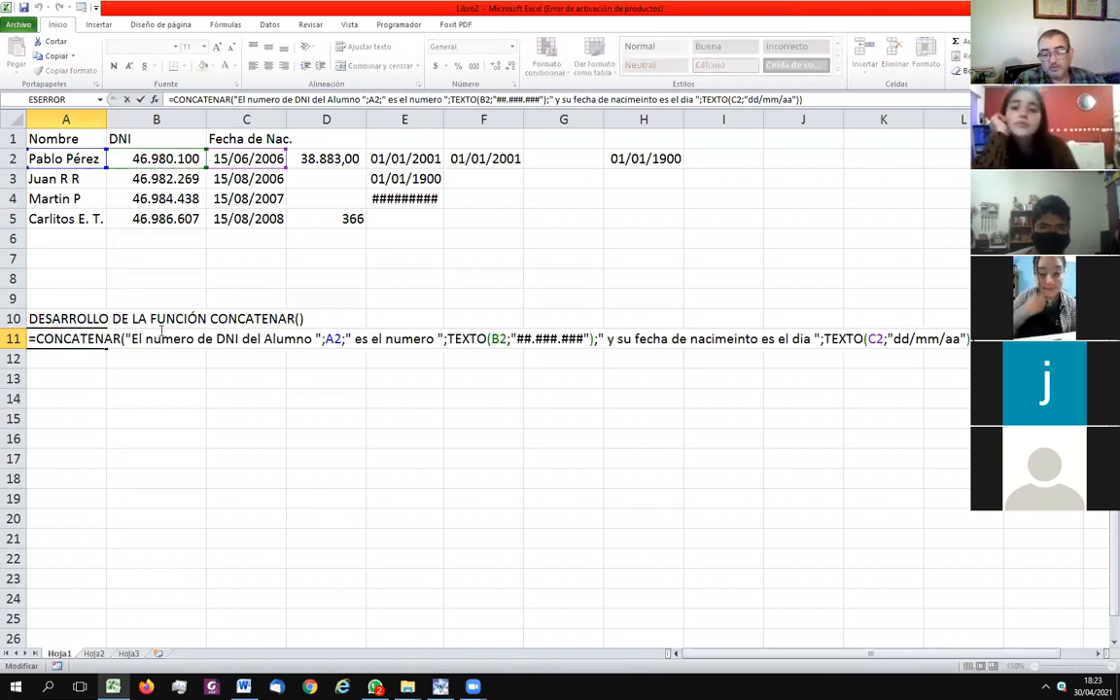
pyautogui.press('Return')
pyautogui.press('Up')
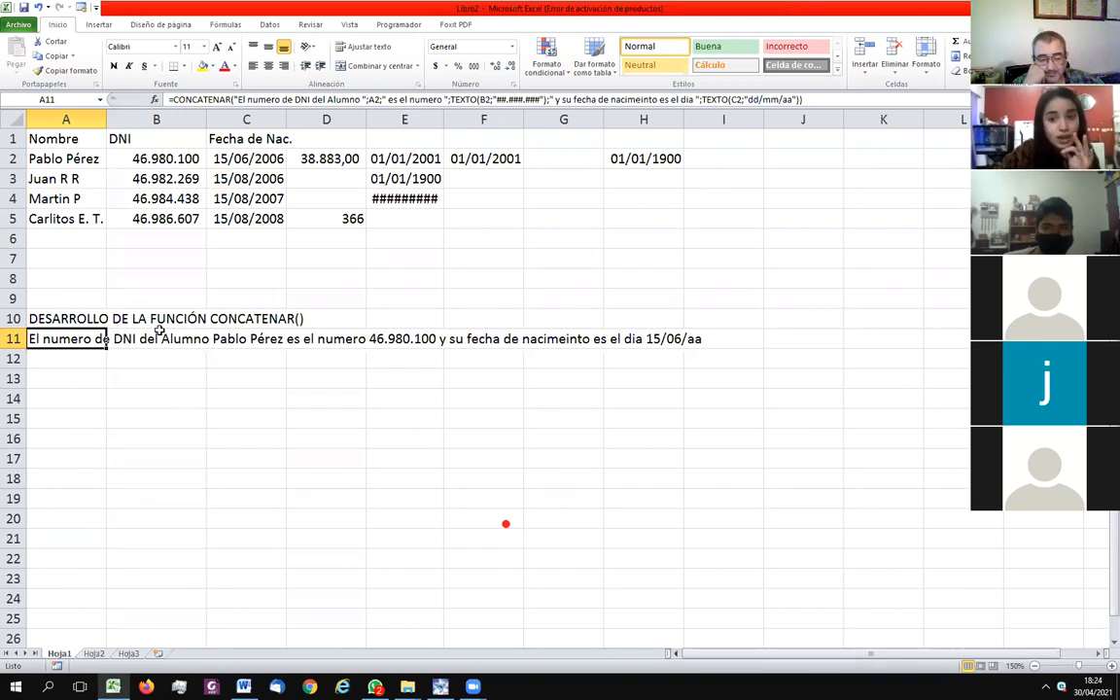
pyautogui.press('F2')
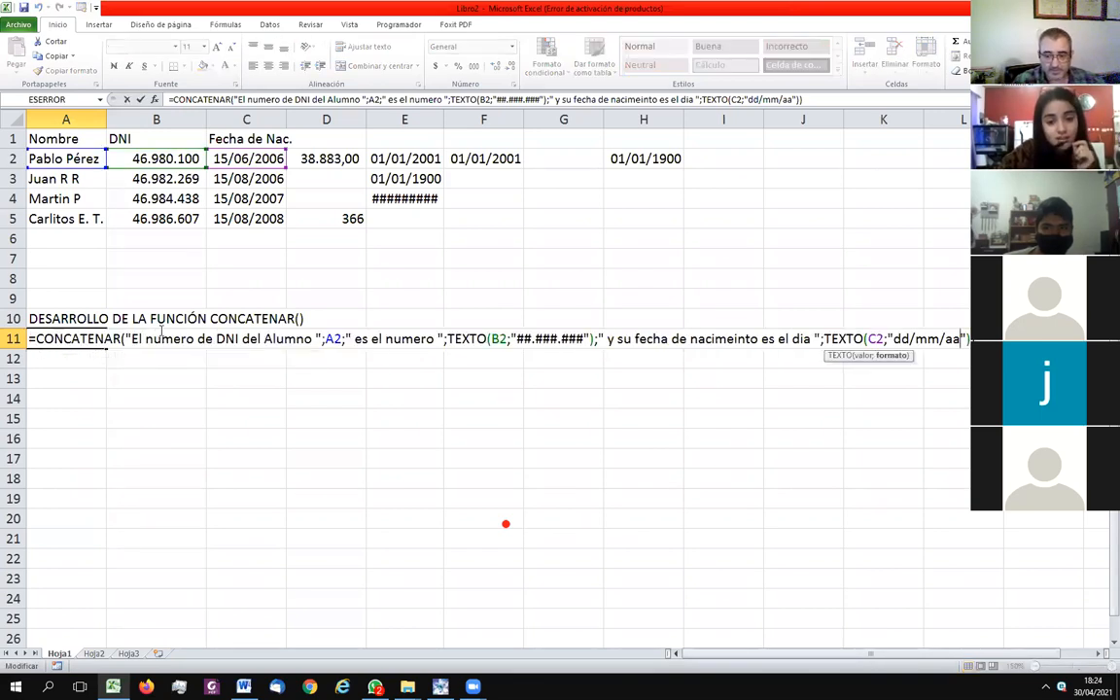
pyautogui.press('Return')
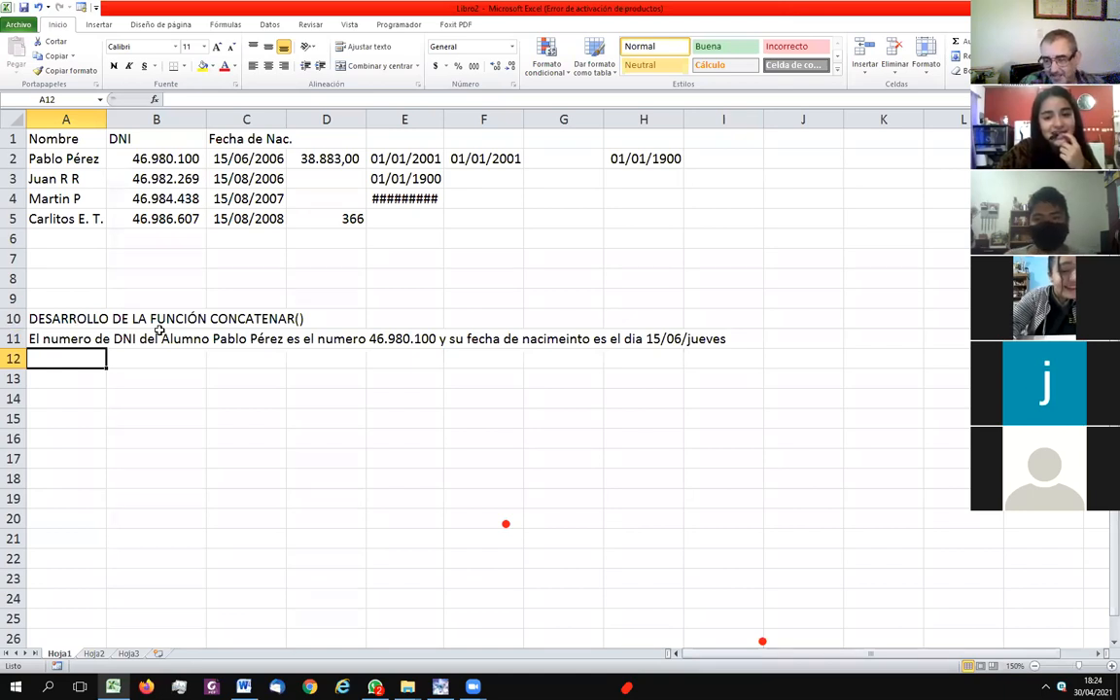
pyautogui.press('Up')
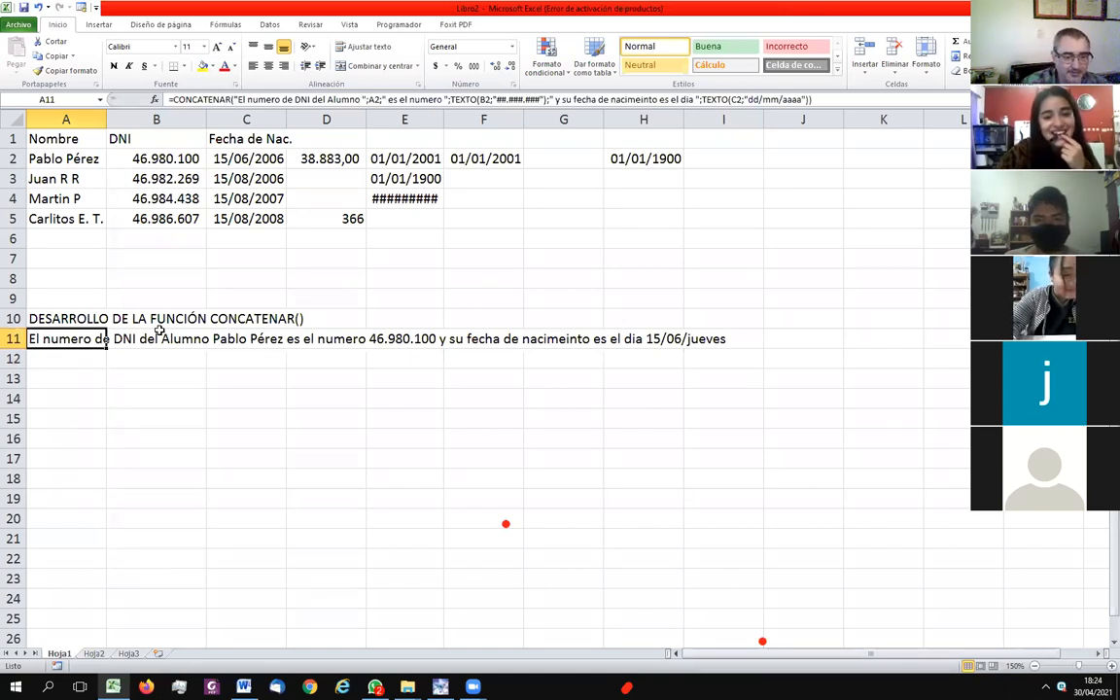
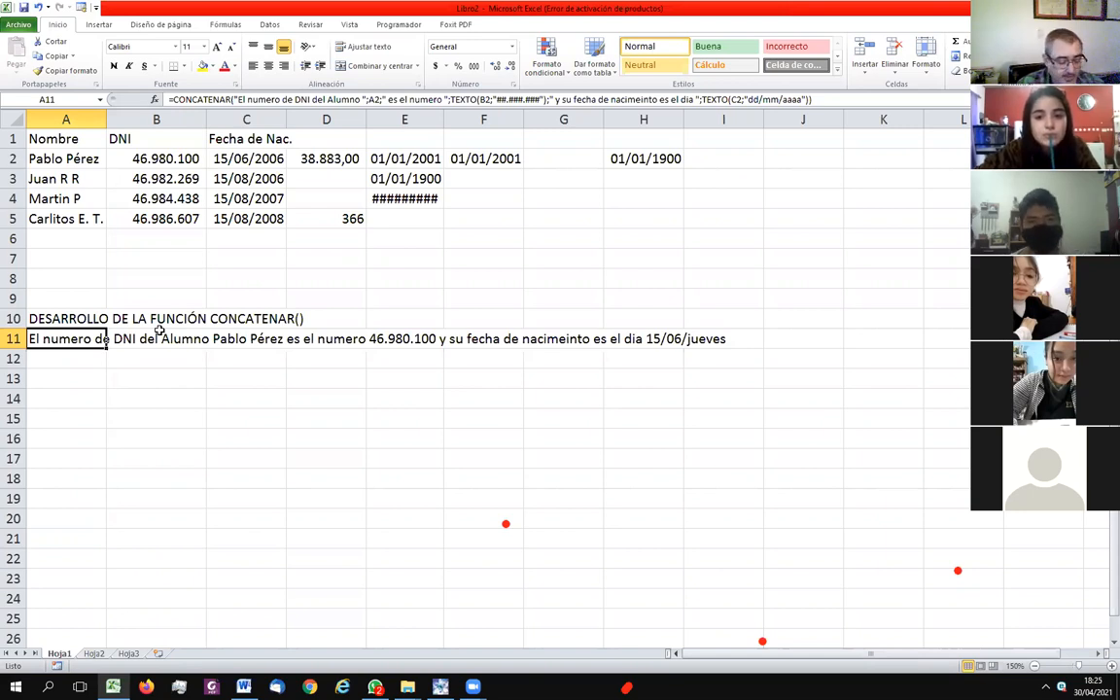
# - Replace the year code aaaa in A11's birth date format with yy, making it "dd/mm/yy"
pyautogui.press('F2')
pyautogui.press('Left')
pyautogui.press('Left')
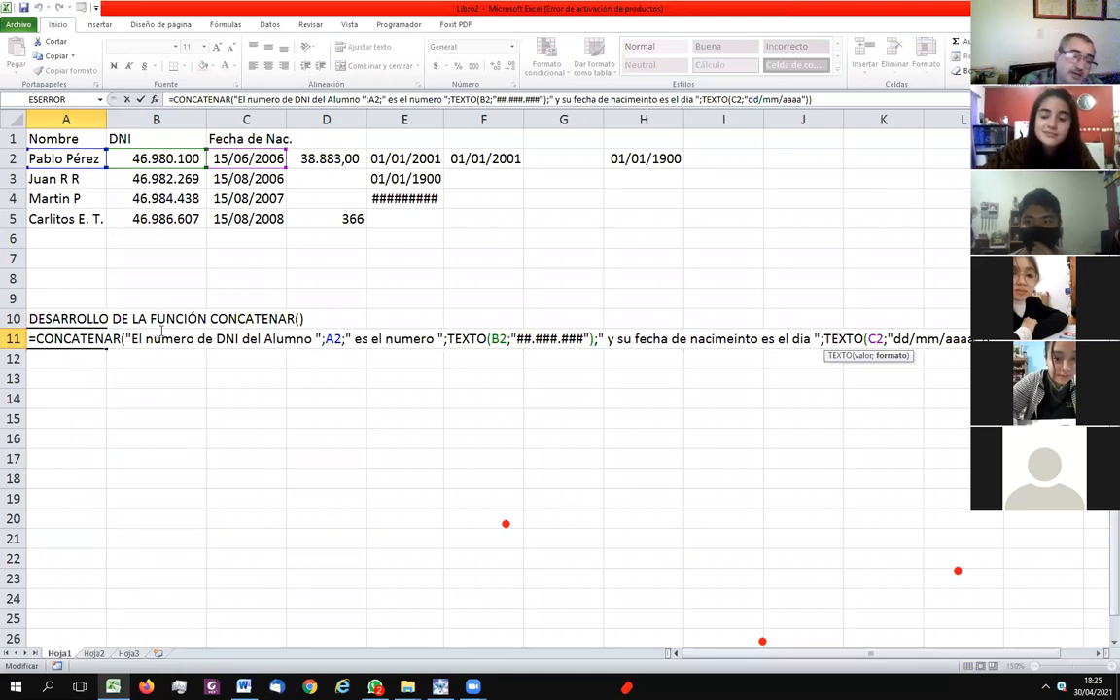
pyautogui.press('BackSpace')
pyautogui.press('BackSpace')
pyautogui.press('BackSpace')
pyautogui.press('BackSpace')
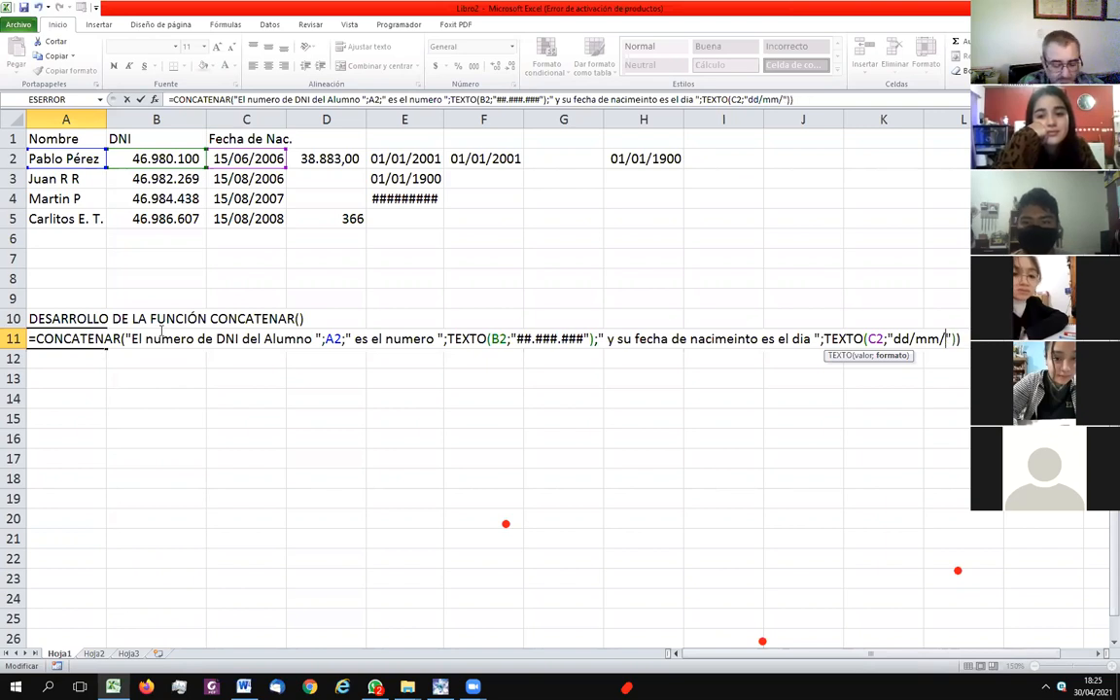
pyautogui.write('Y')
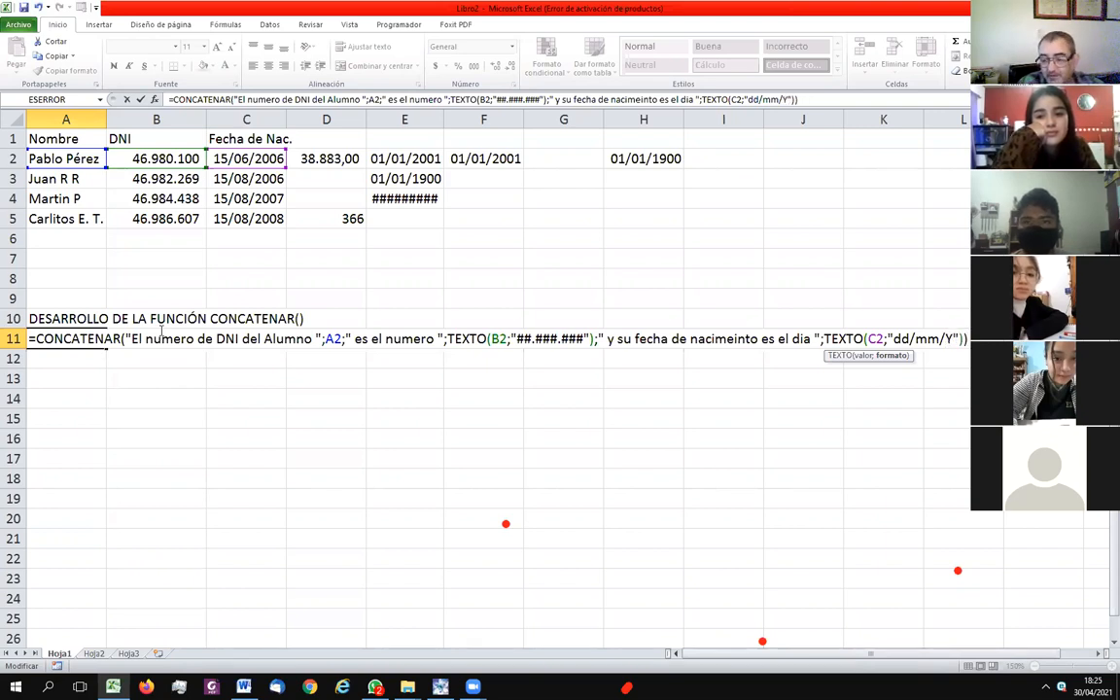
pyautogui.press('BackSpace')
pyautogui.write('yy')
pyautogui.press('Return')
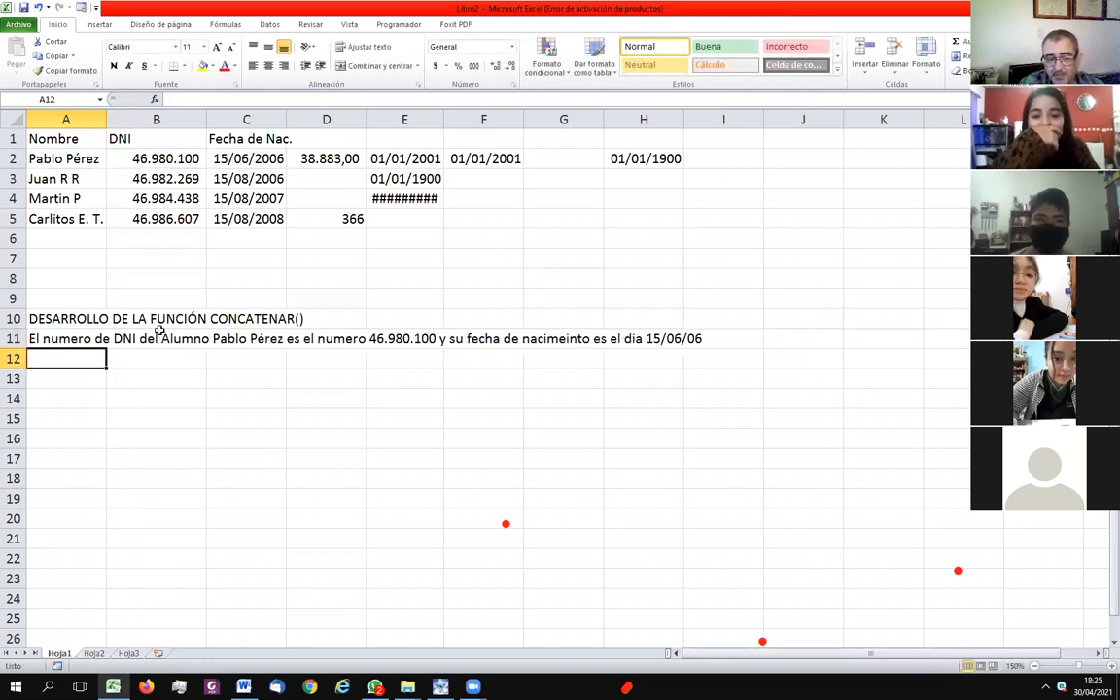
pyautogui.press('Up')
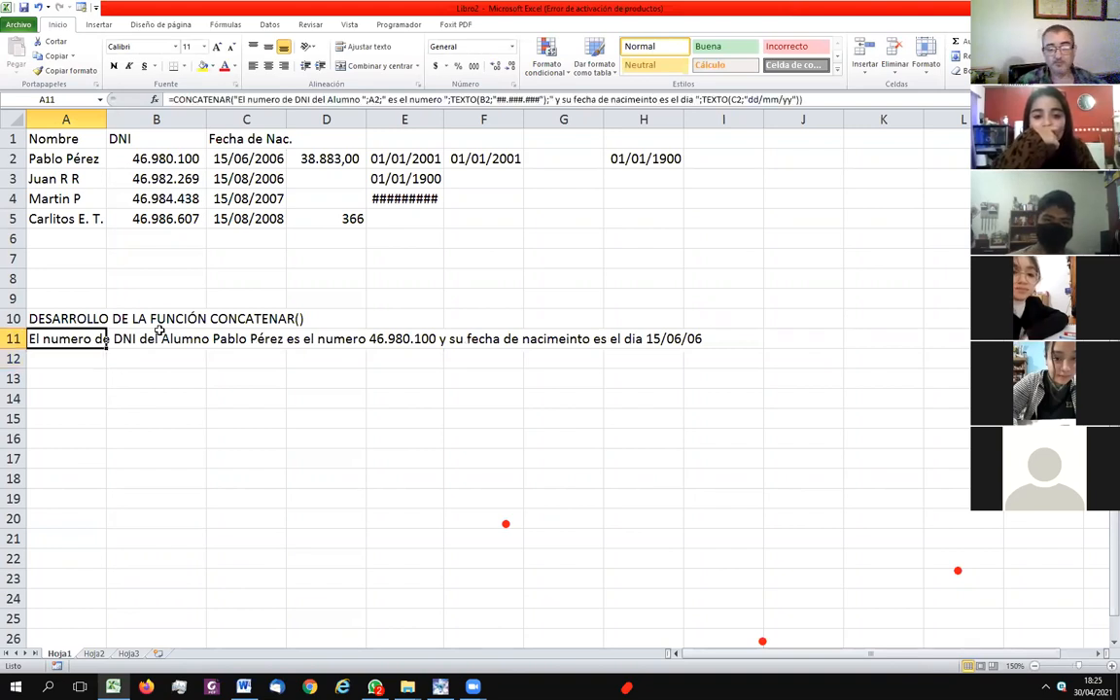
# - Extend the year code in A11's birth date format to four digits, making it "dd/mm/yyyy"
pyautogui.press('F2')
pyautogui.press('Left')
pyautogui.press('Left')
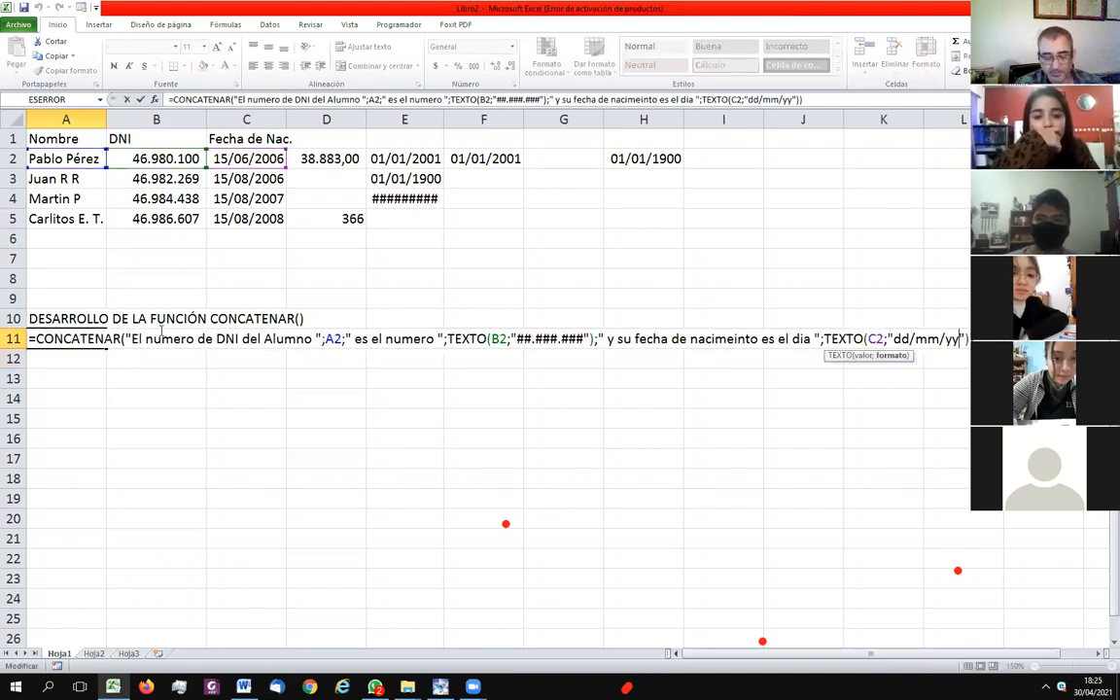
pyautogui.write('yy')
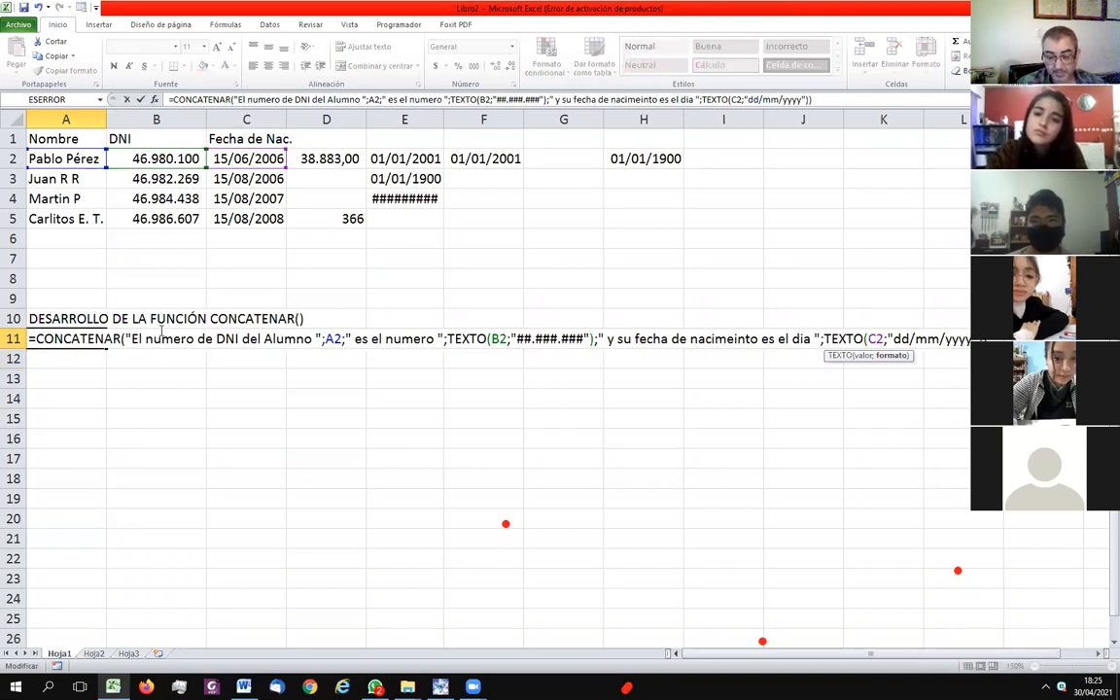
pyautogui.press('Return')
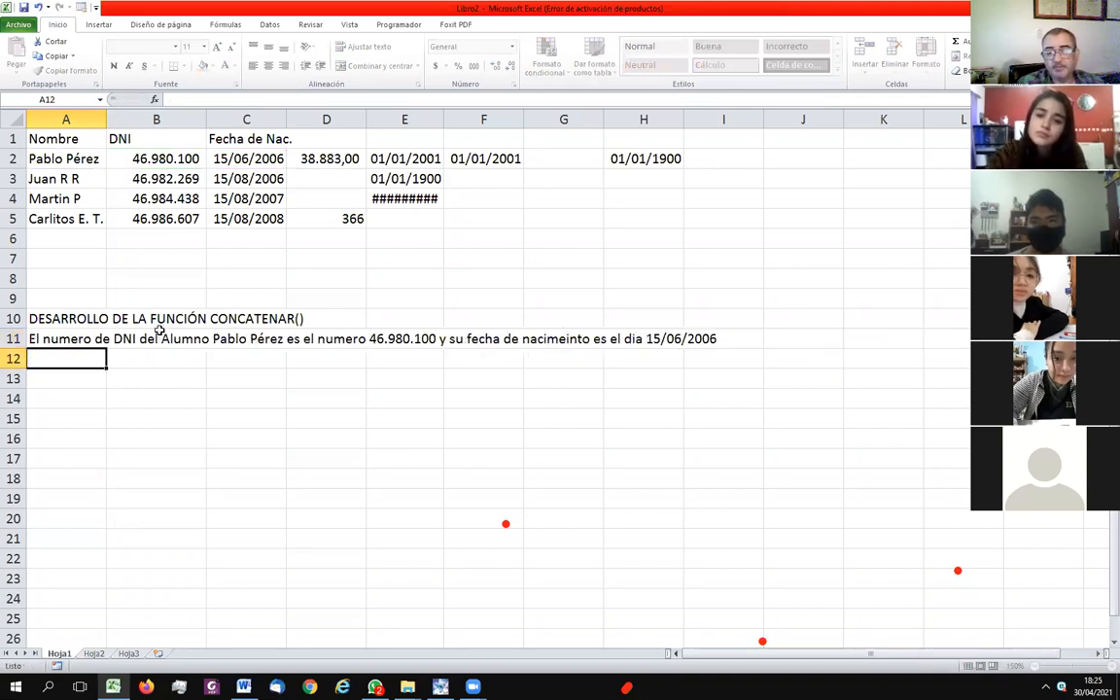
# - Change the month code in A11's birth date format to the abbreviated month name, making it "dd/mmm/yyyy"
pyautogui.press('Up')
pyautogui.press('F2')
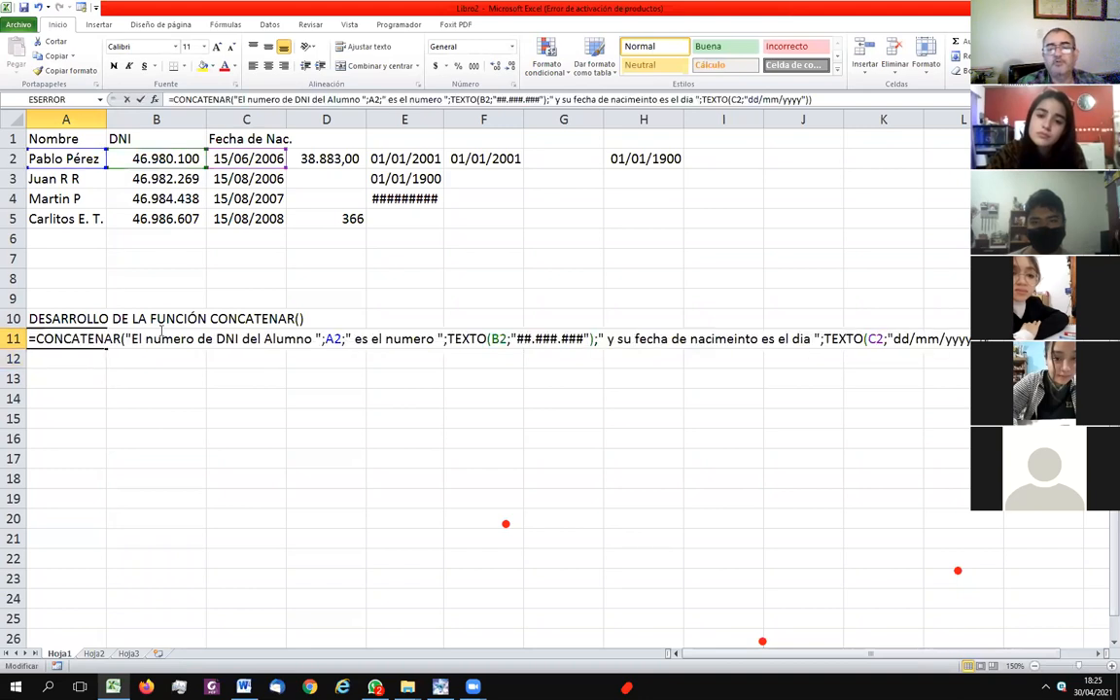
pyautogui.press('Left')
pyautogui.press('Left')
pyautogui.press('Left')
pyautogui.press('Left')
pyautogui.press('Left')
pyautogui.press('Left')
pyautogui.press('Left')
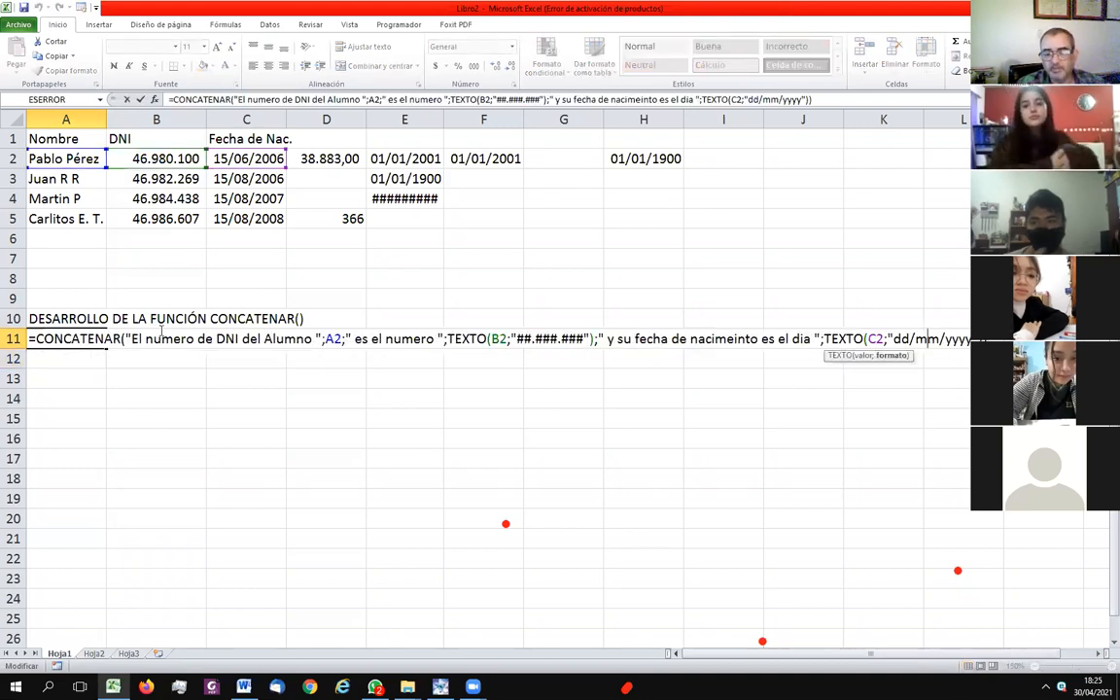
pyautogui.write('m')
pyautogui.press('Return')
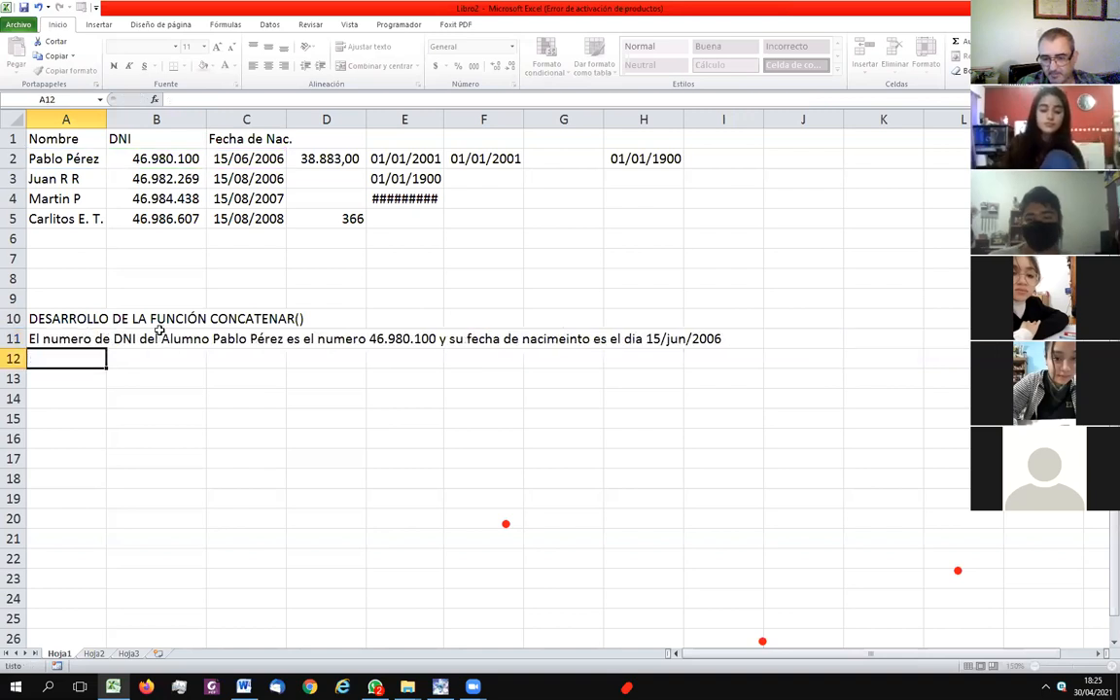
pyautogui.press('Up')
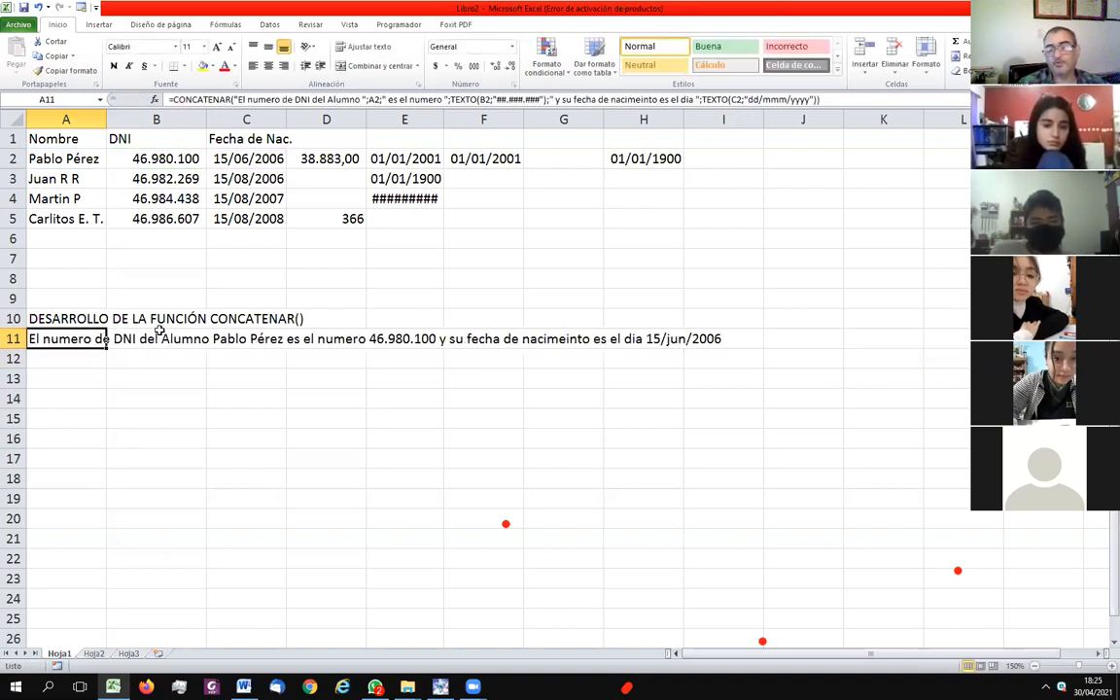